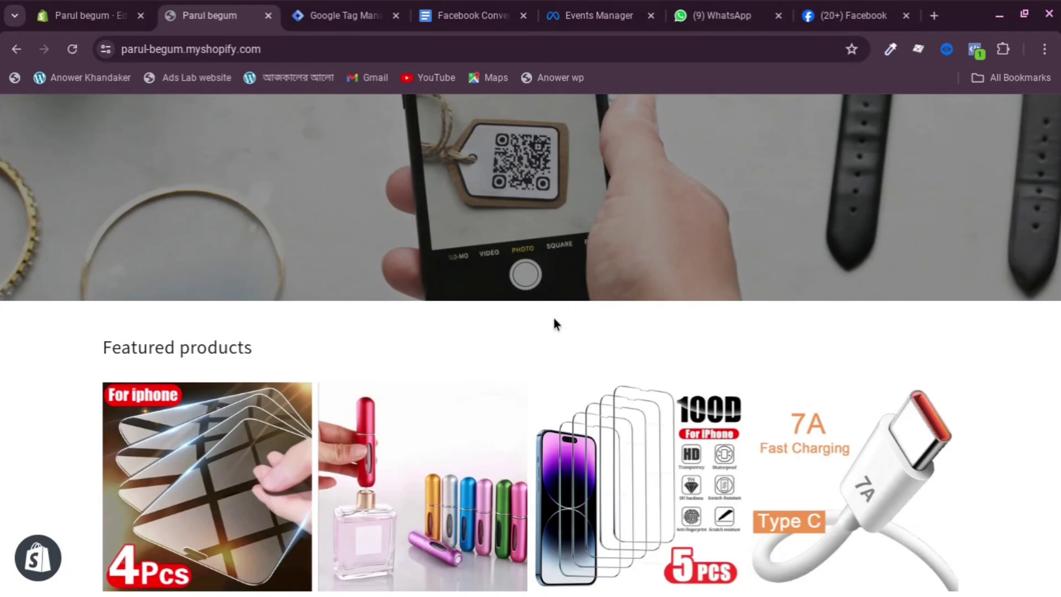
# Exit the Dawn theme's theme.liquid code editor back to Online Store > Themes
pyautogui.scroll(1, 554, 319)
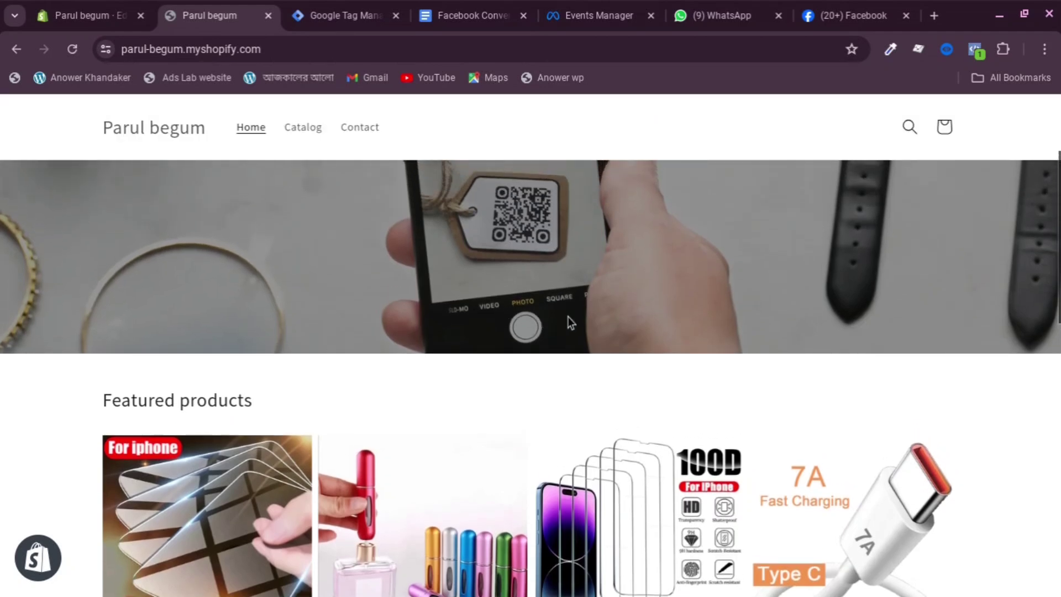
pyautogui.scroll(-2, 570, 322)
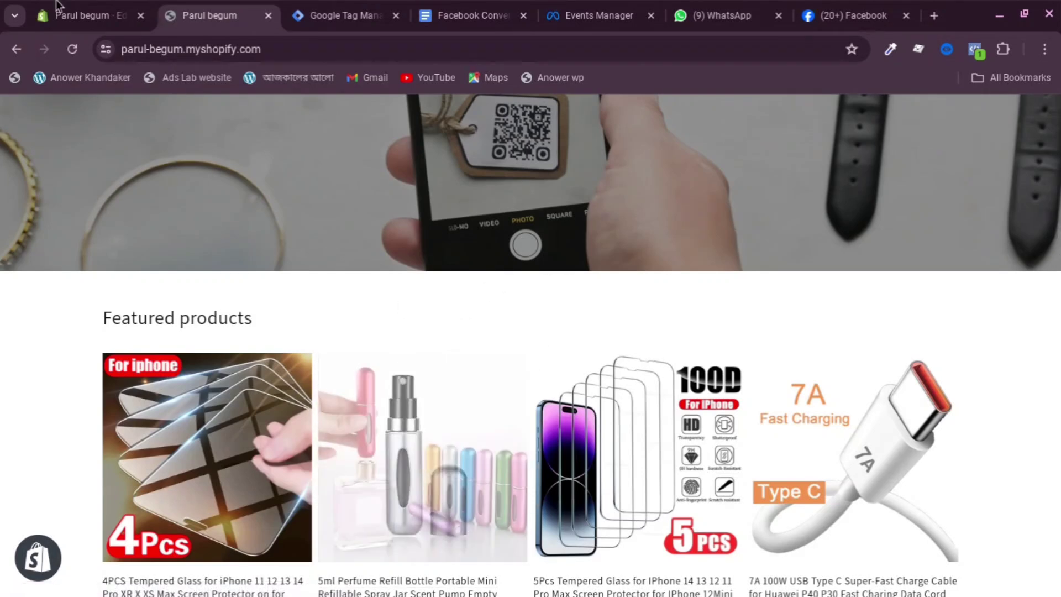
pyautogui.click(83, 15)
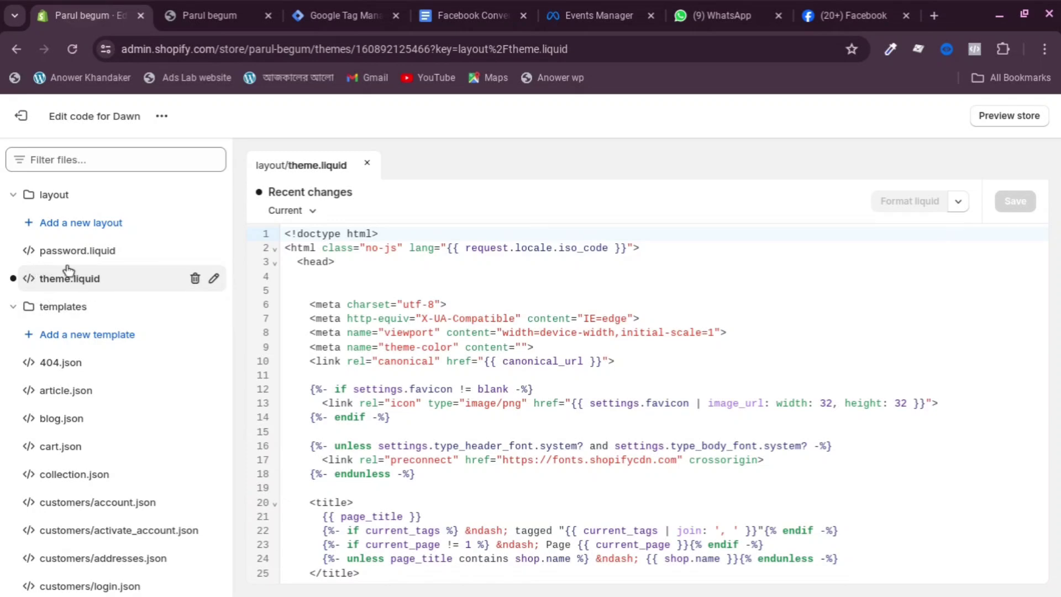
pyautogui.scroll(-1, 354, 269)
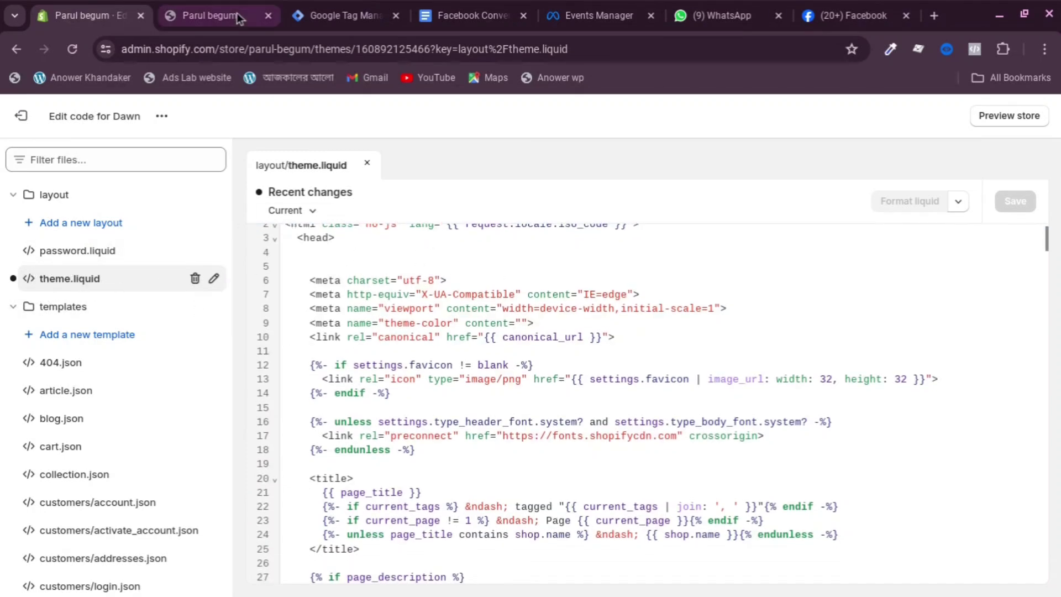
pyautogui.click(24, 117)
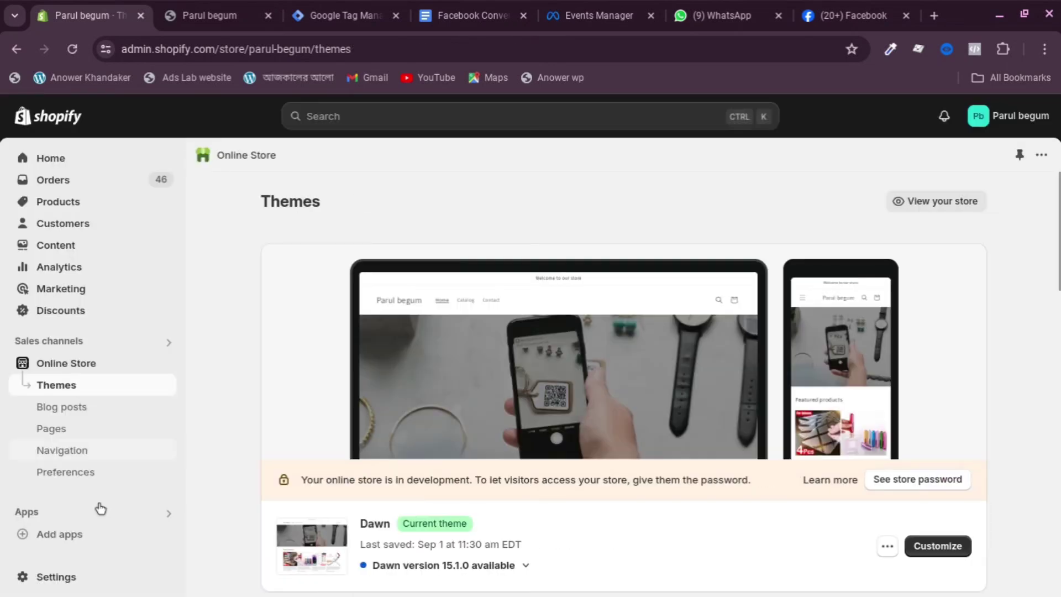
# Confirm the Data layer pixel shows Connected under Customer events, then return to the storefront
pyautogui.click(41, 573)
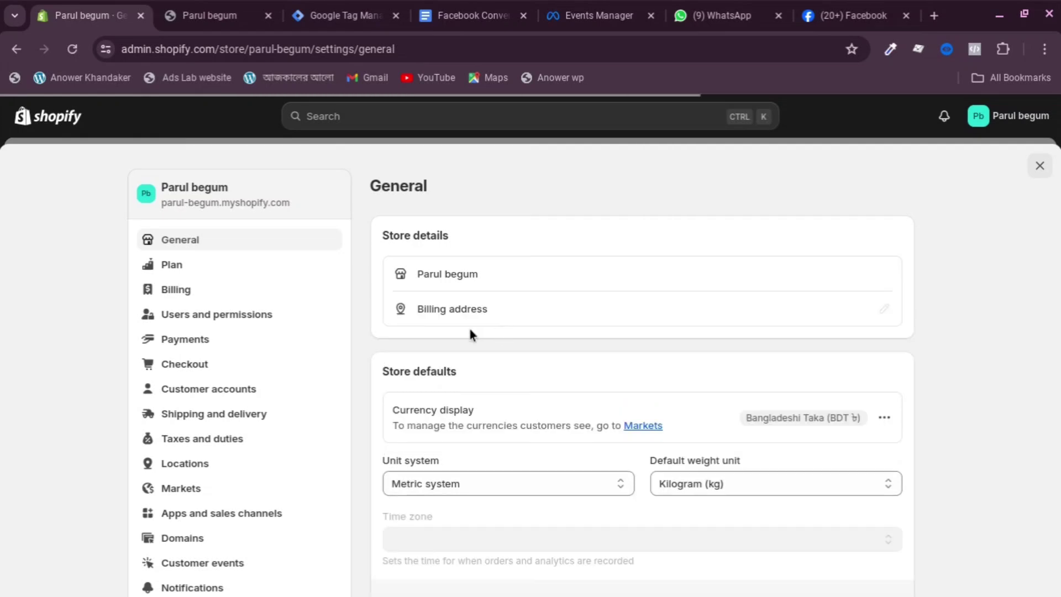
pyautogui.scroll(-2, 495, 347)
pyautogui.scroll(-1, 208, 509)
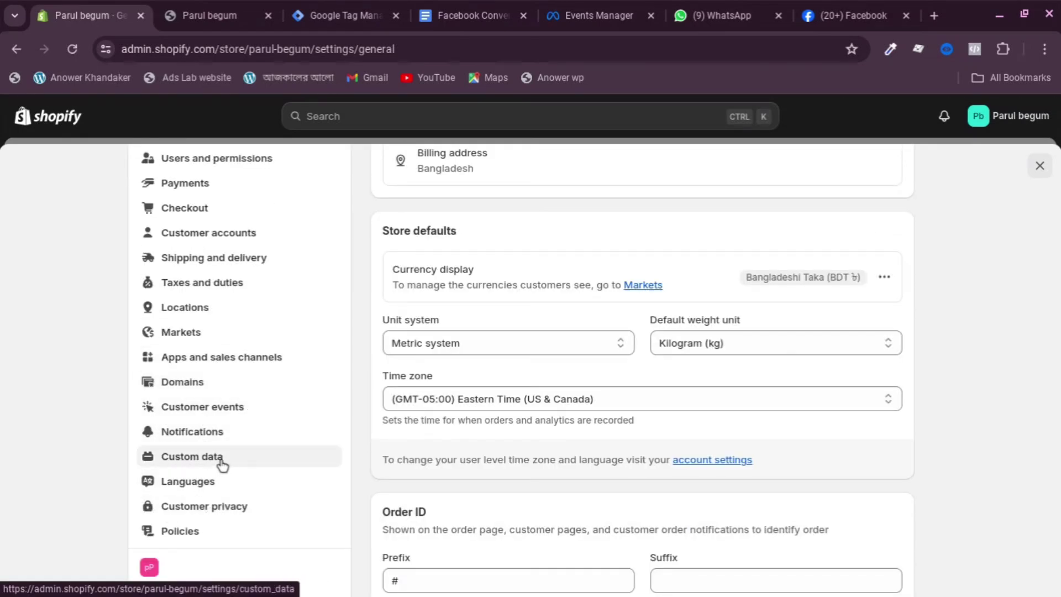
pyautogui.click(203, 409)
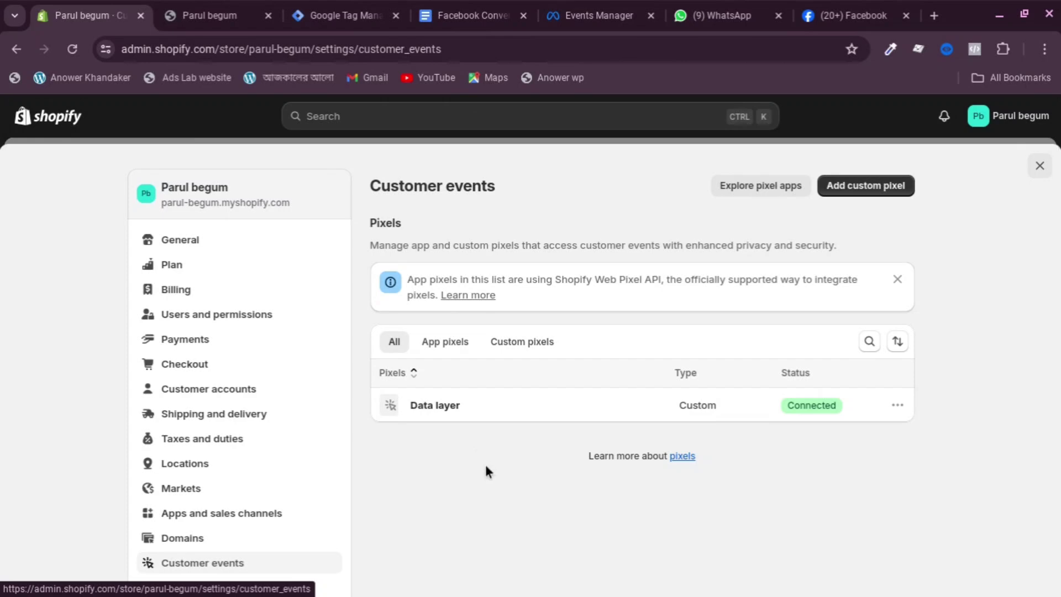
pyautogui.click(234, 12)
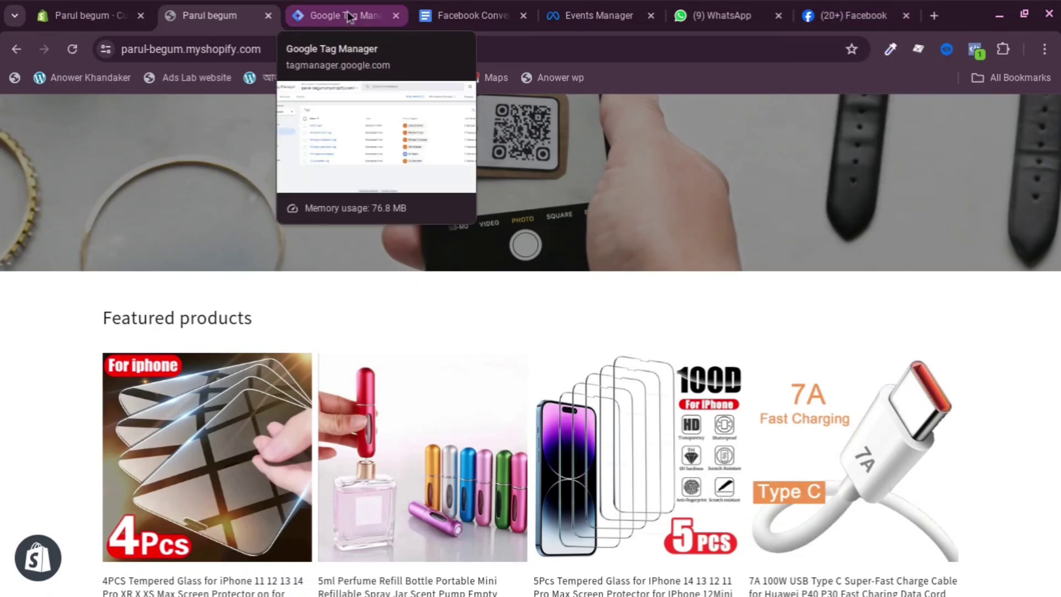
pyautogui.click(327, 17)
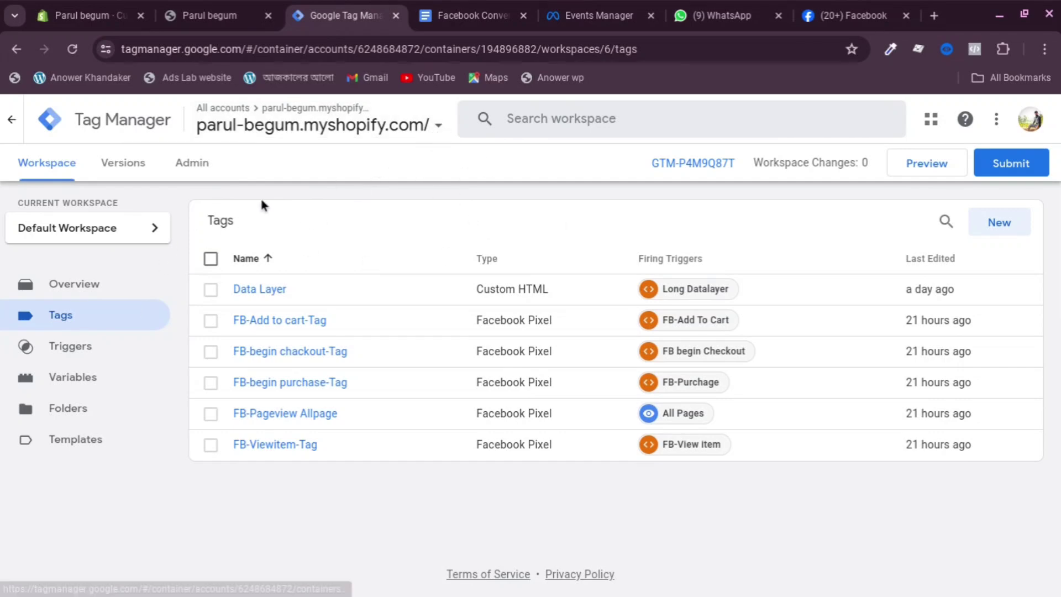
pyautogui.click(364, 123)
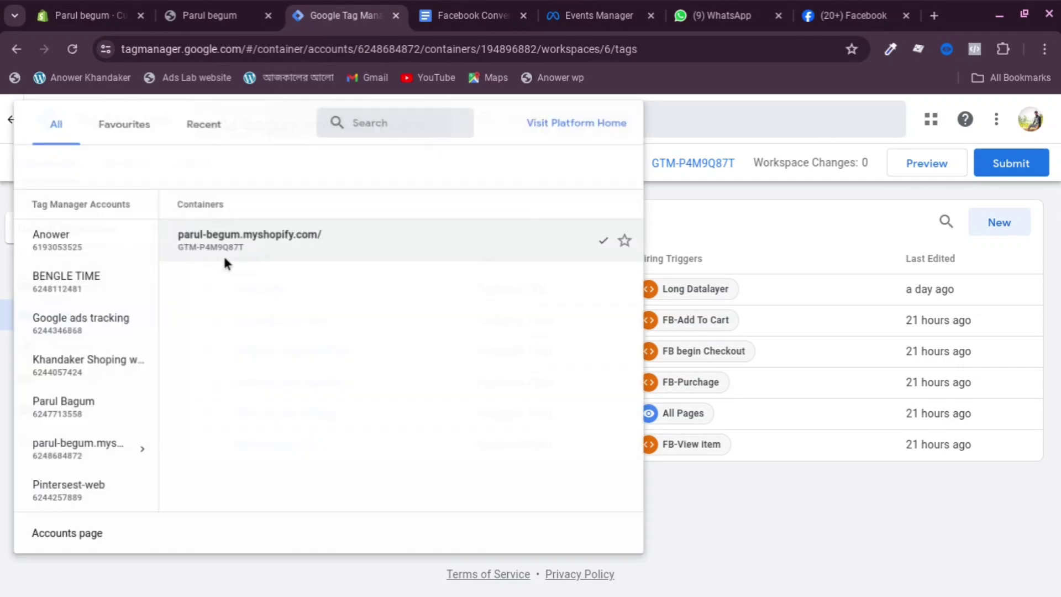
pyautogui.click(762, 213)
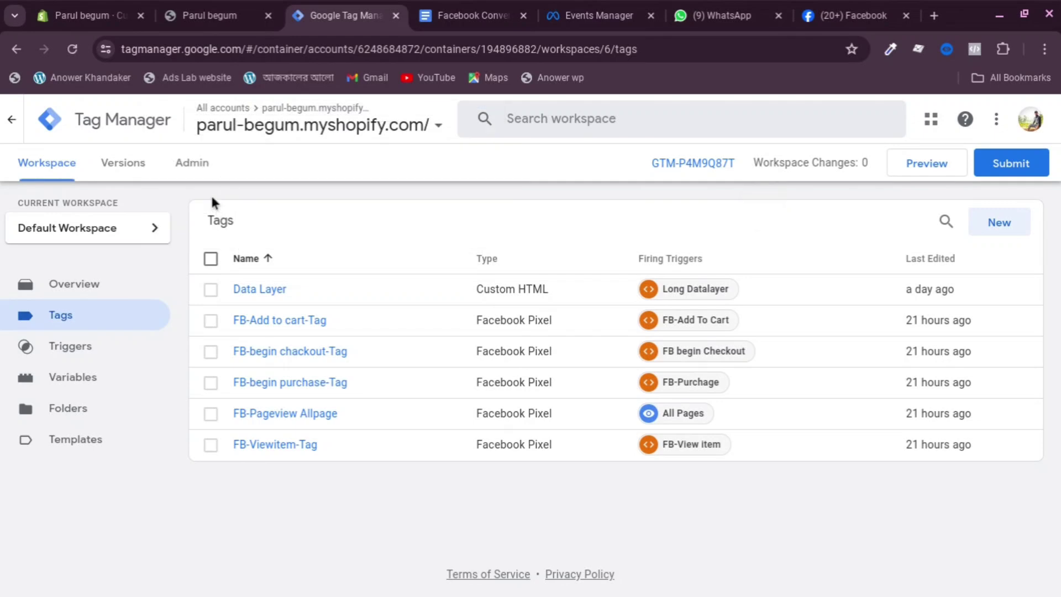
pyautogui.click(193, 162)
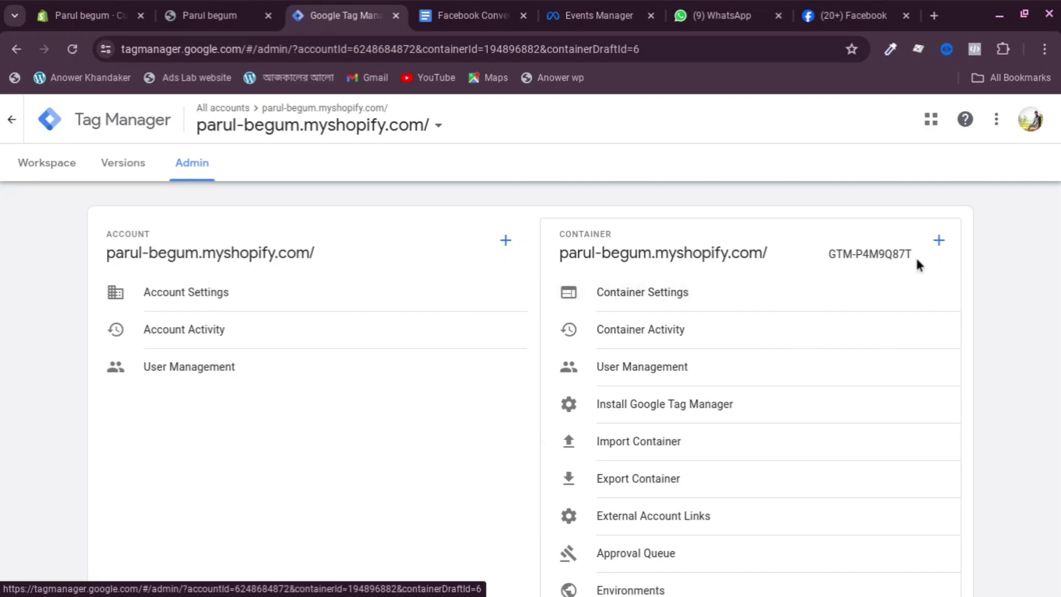
pyautogui.click(938, 244)
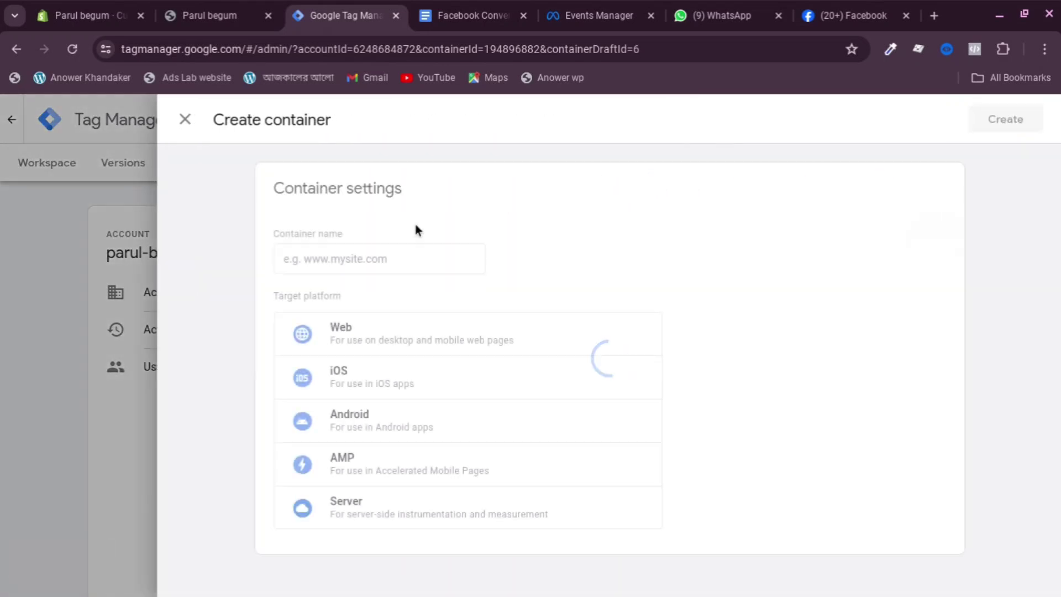
pyautogui.click(371, 263)
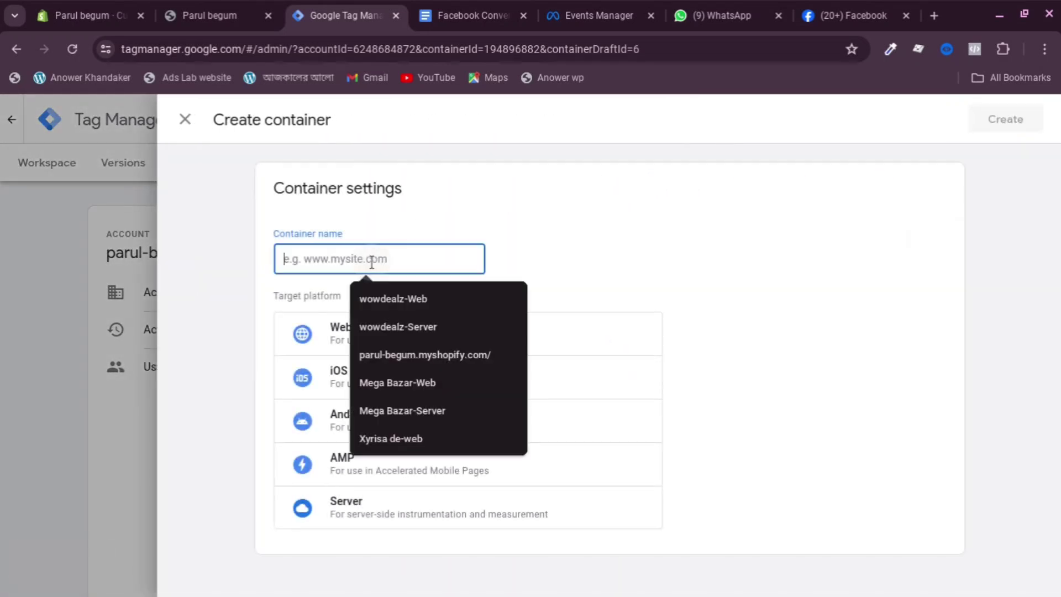
pyautogui.click(417, 353)
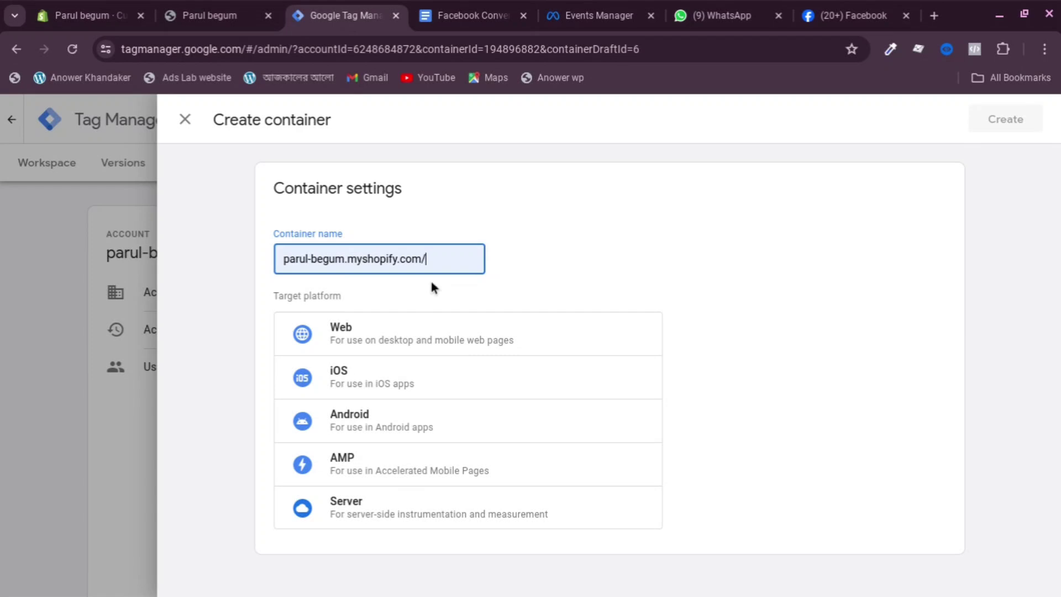
pyautogui.write('server')
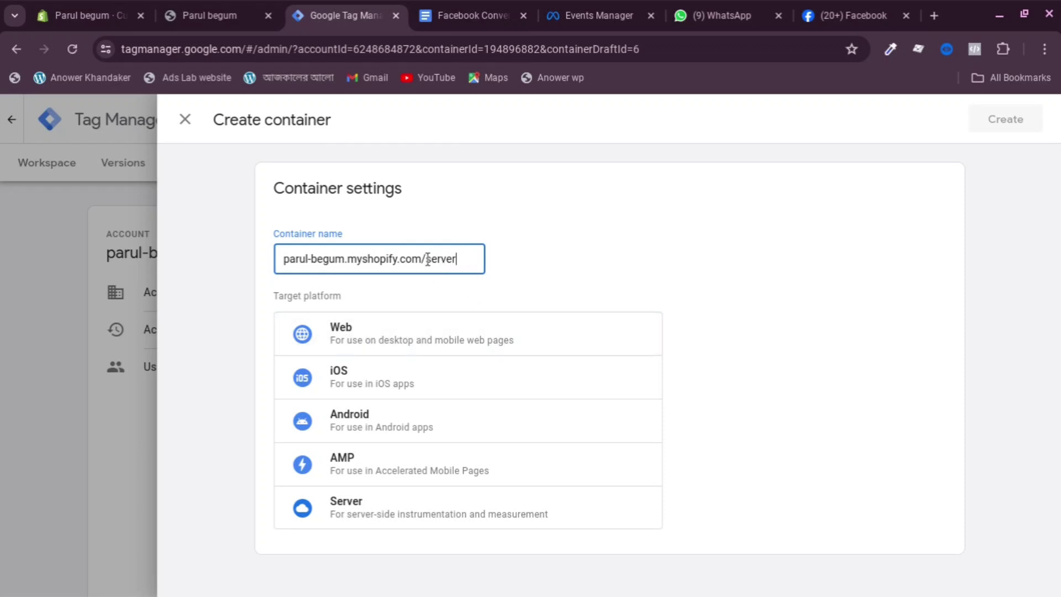
pyautogui.press('BackSpace')
pyautogui.write('-')
pyautogui.click(365, 514)
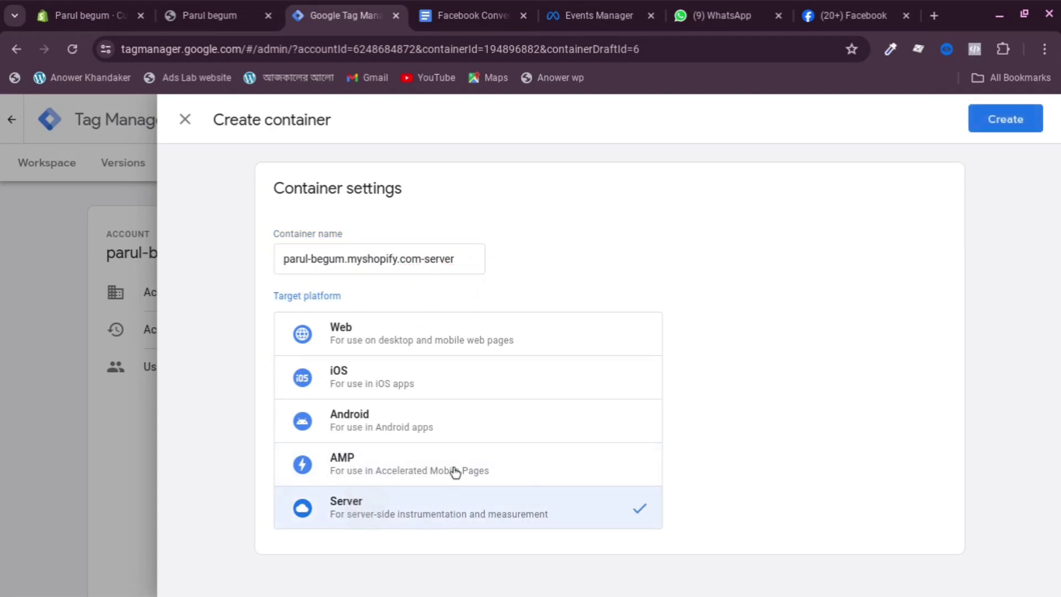
pyautogui.click(989, 122)
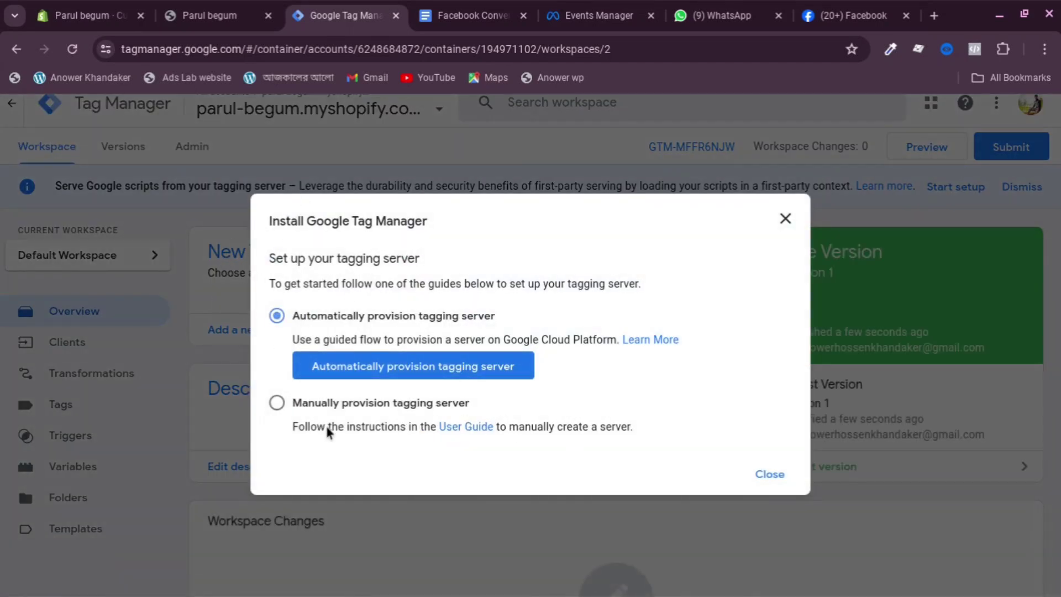
pyautogui.click(277, 402)
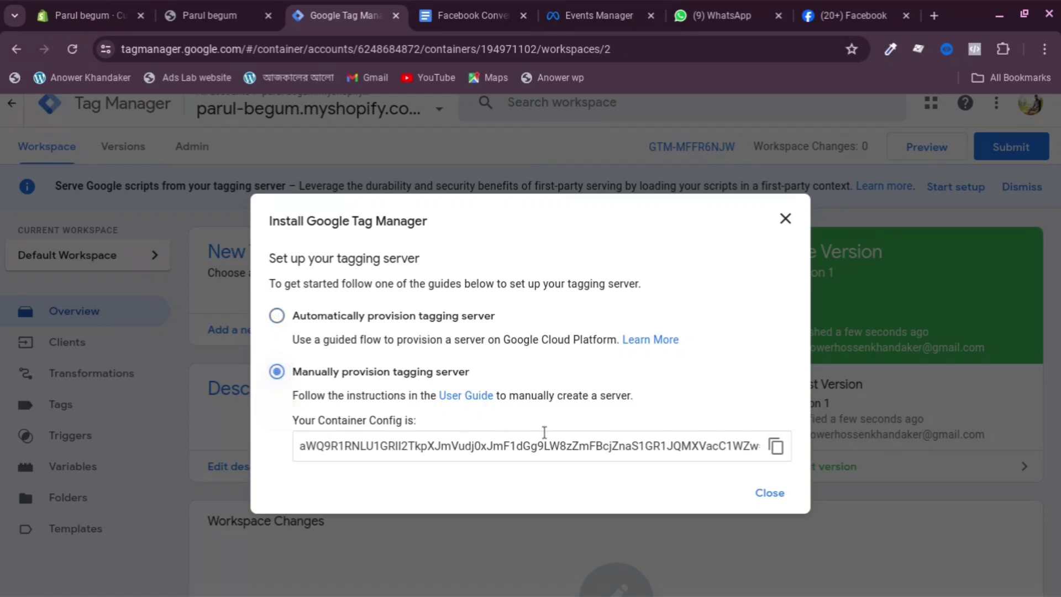
pyautogui.click(935, 20)
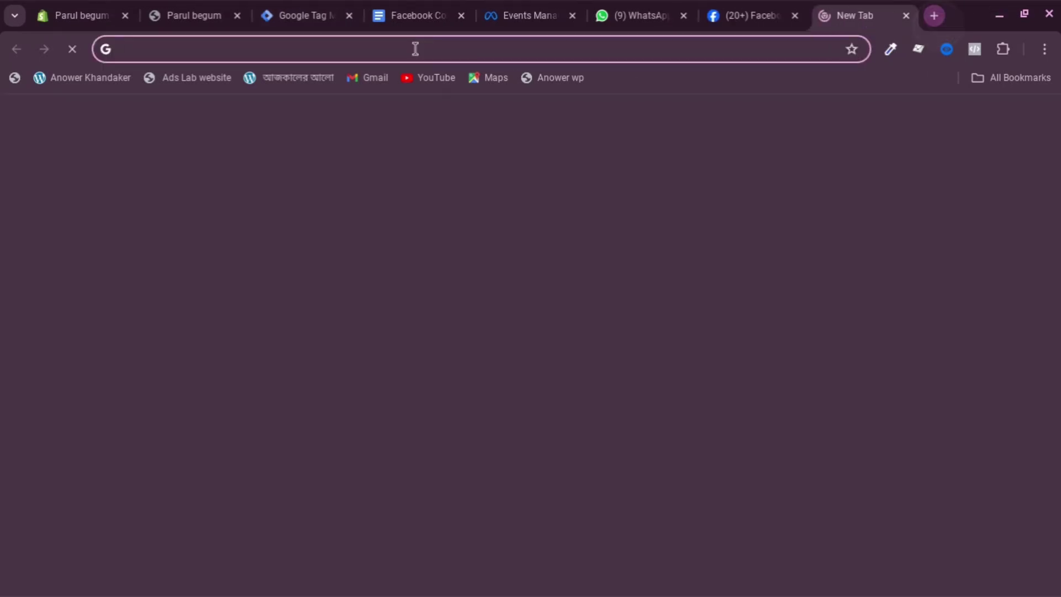
# Load the stape.io home page in the new browser tab
pyautogui.click(415, 49)
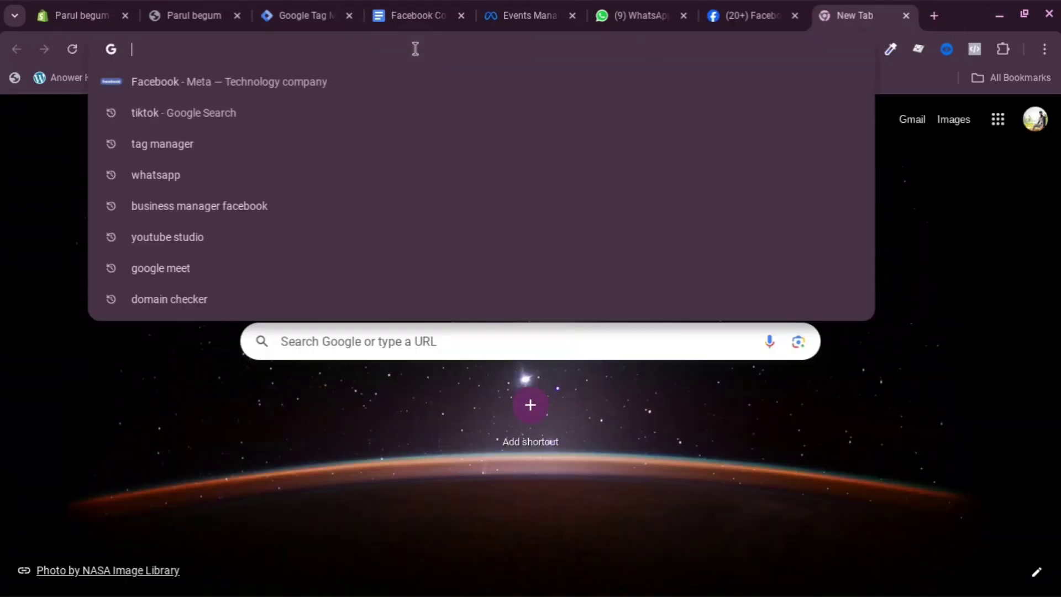
pyautogui.write('stap')
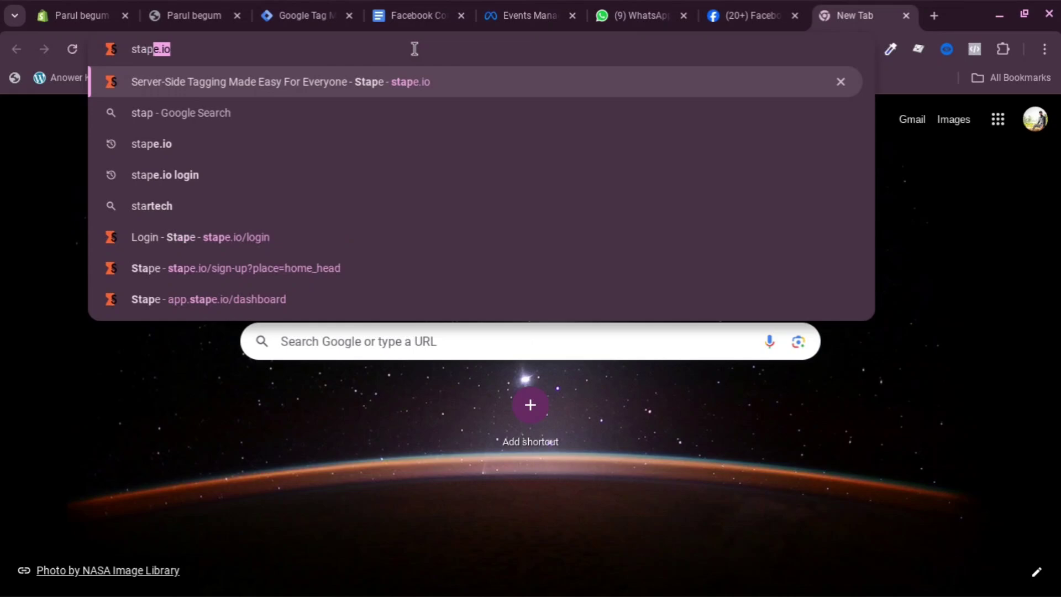
pyautogui.press('Return')
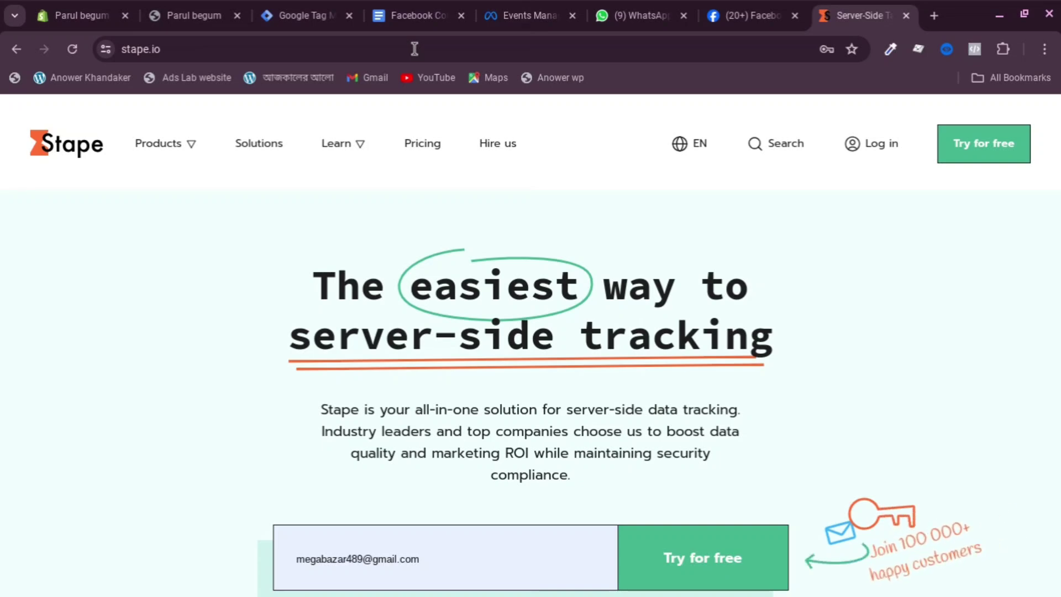
pyautogui.click(934, 15)
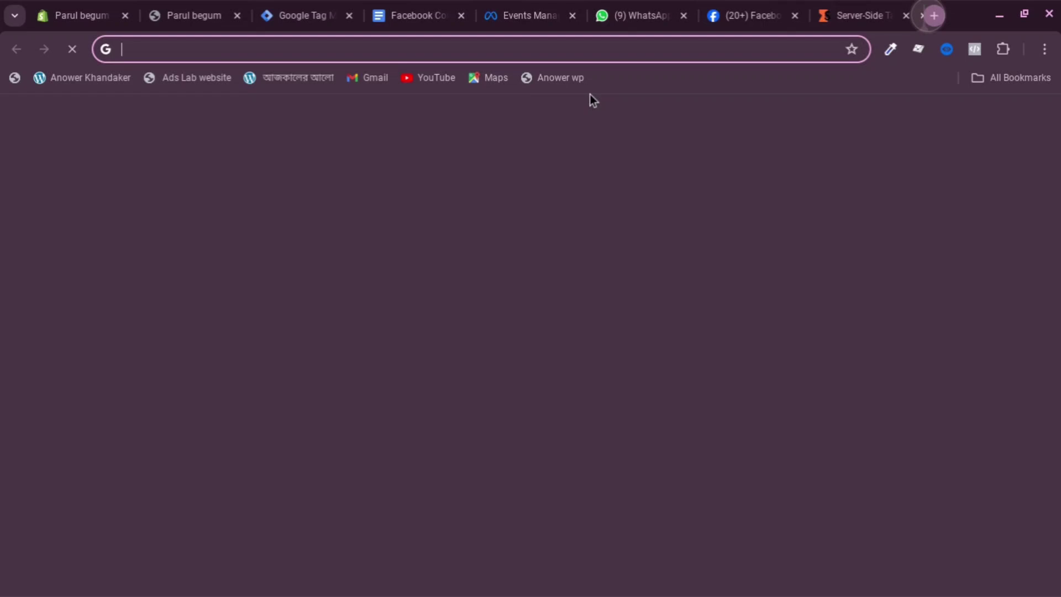
# Search for 'tamp mail' and open the Temp Mail site to get a disposable address
pyautogui.click(521, 49)
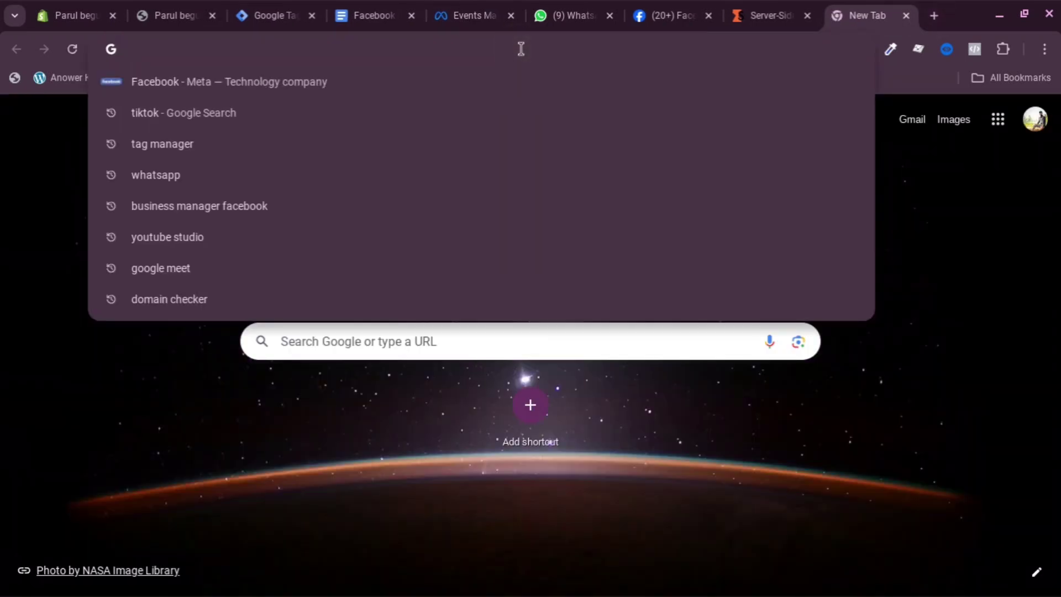
pyautogui.write('tamp')
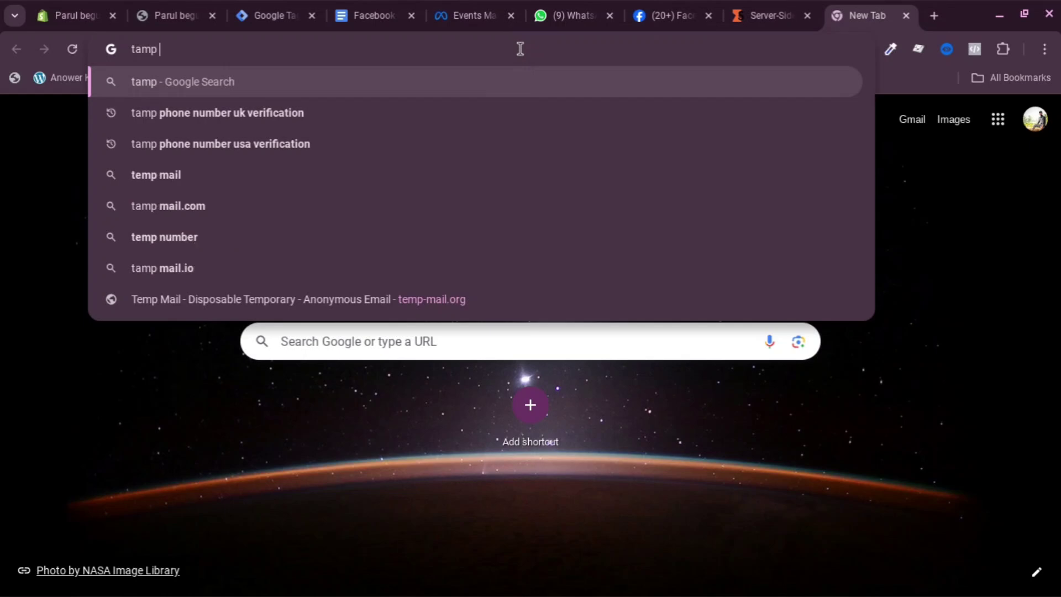
pyautogui.write(' mail')
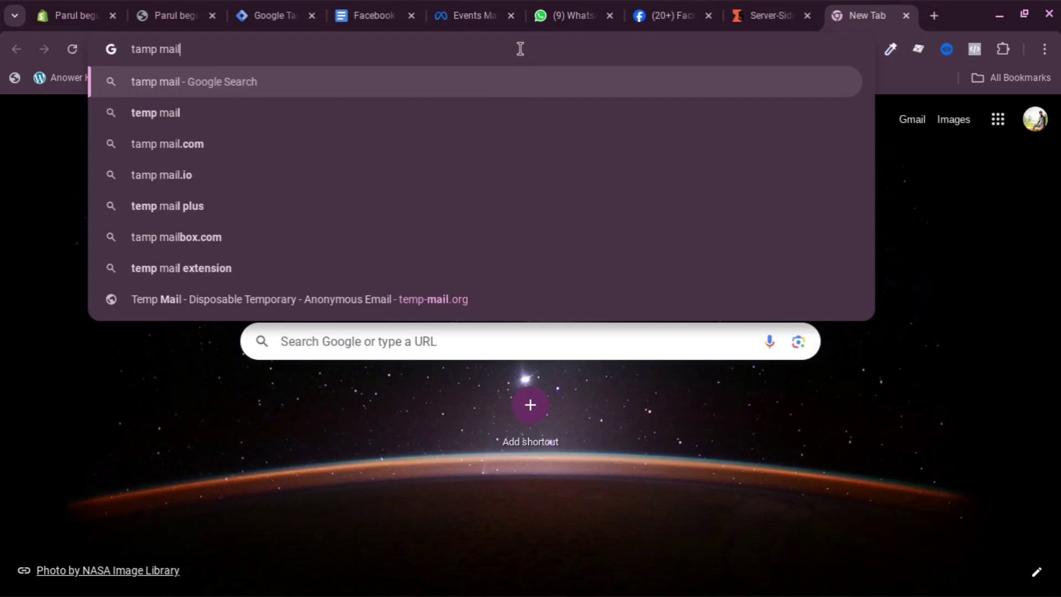
pyautogui.click(238, 112)
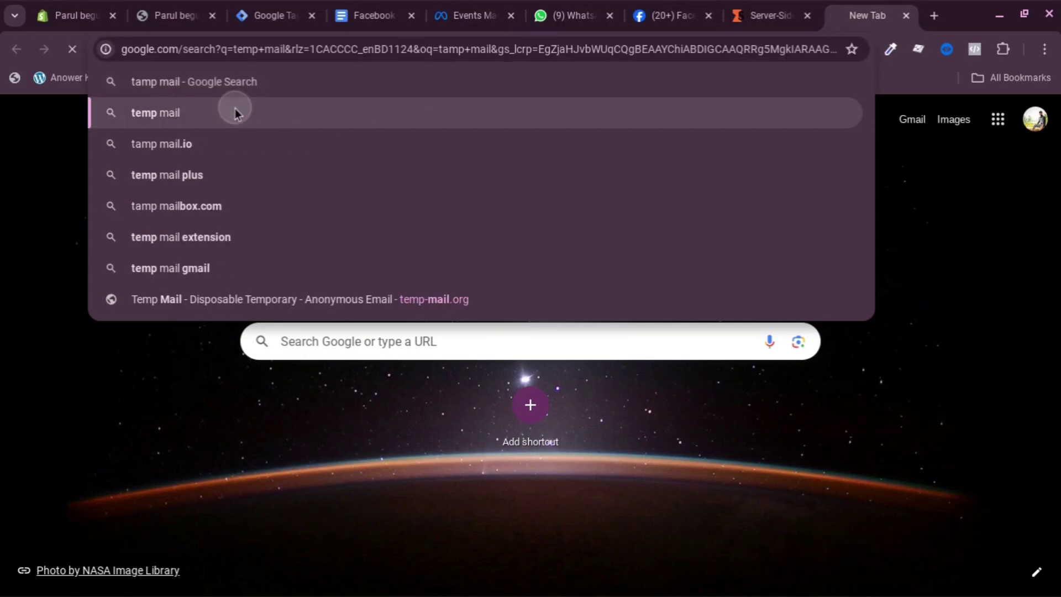
pyautogui.click(200, 256)
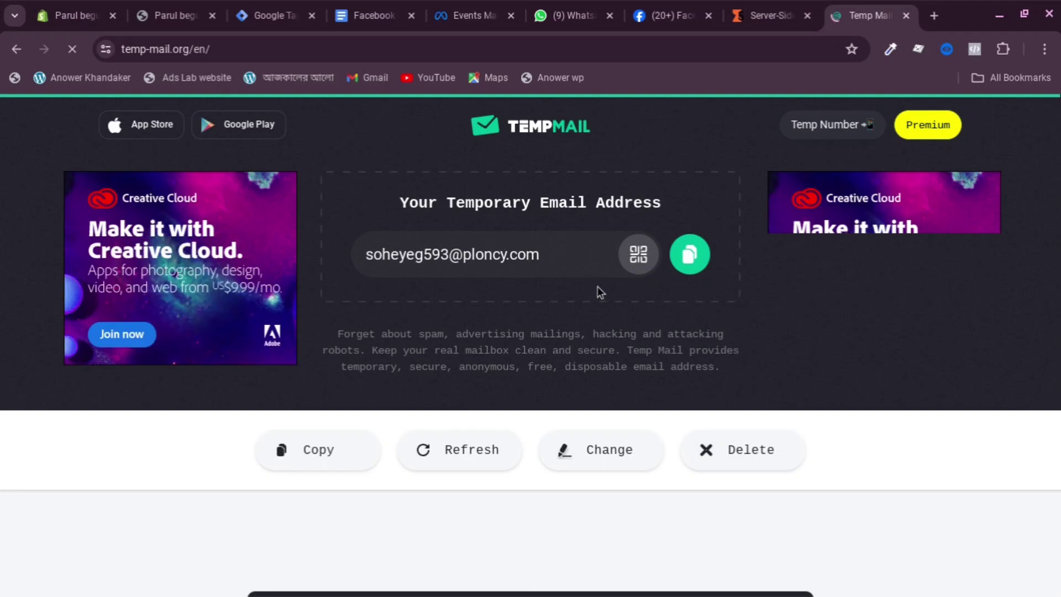
# Replace the Stape signup email field's content with the copied temporary address
pyautogui.click(688, 253)
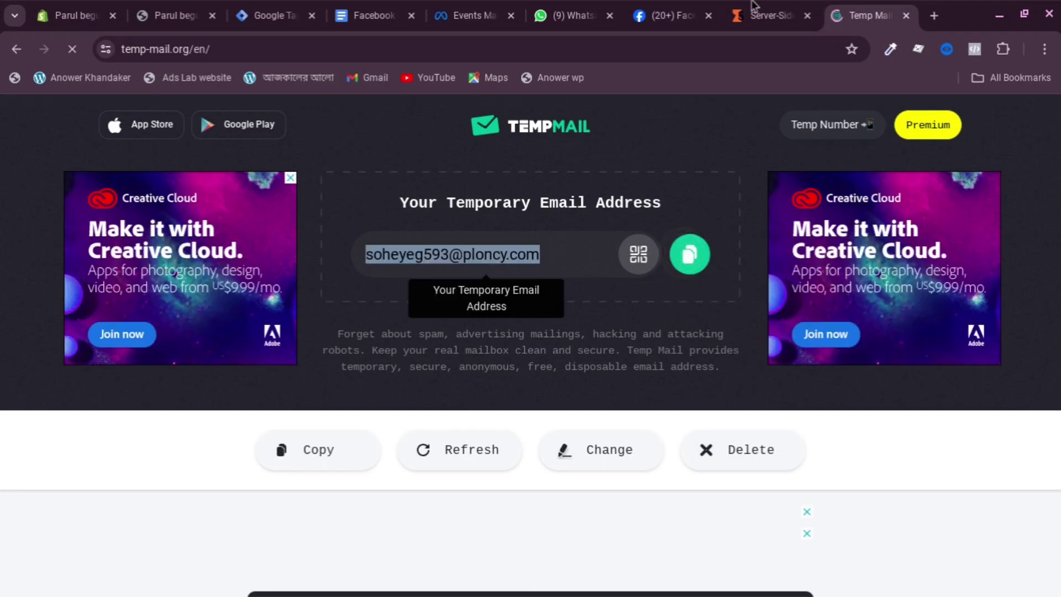
pyautogui.hotkey('ctrl', 'shift', 'Tab')
pyautogui.scroll(-1, 596, 430)
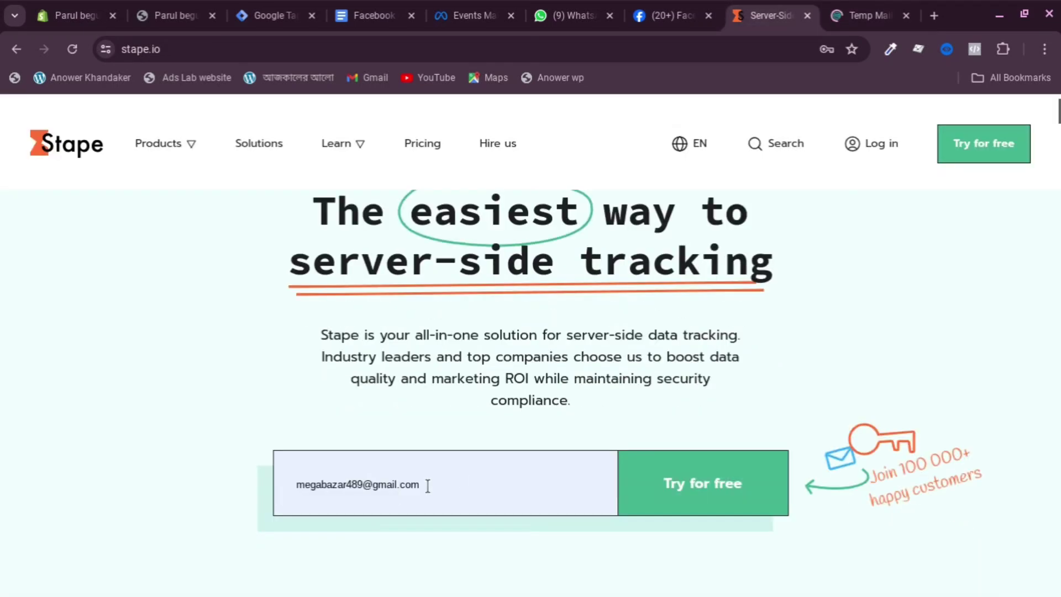
pyautogui.click(464, 483)
pyautogui.doubleClick(464, 484)
pyautogui.moveTo(378, 492)
pyautogui.mouseDown()
pyautogui.moveTo(249, 484)
pyautogui.moveTo(394, 482)
pyautogui.mouseUp()
pyautogui.press('BackSpace')
pyautogui.press('BackSpace')
pyautogui.rightClick(322, 478)
pyautogui.click(374, 275)
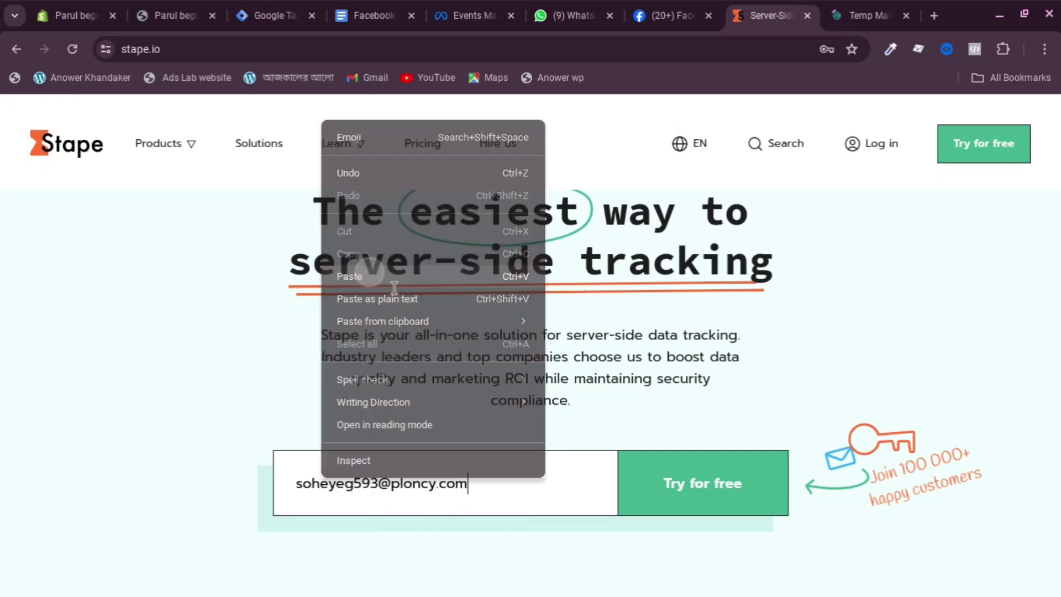
pyautogui.scroll(-5, 711, 412)
pyautogui.scroll(1, 730, 293)
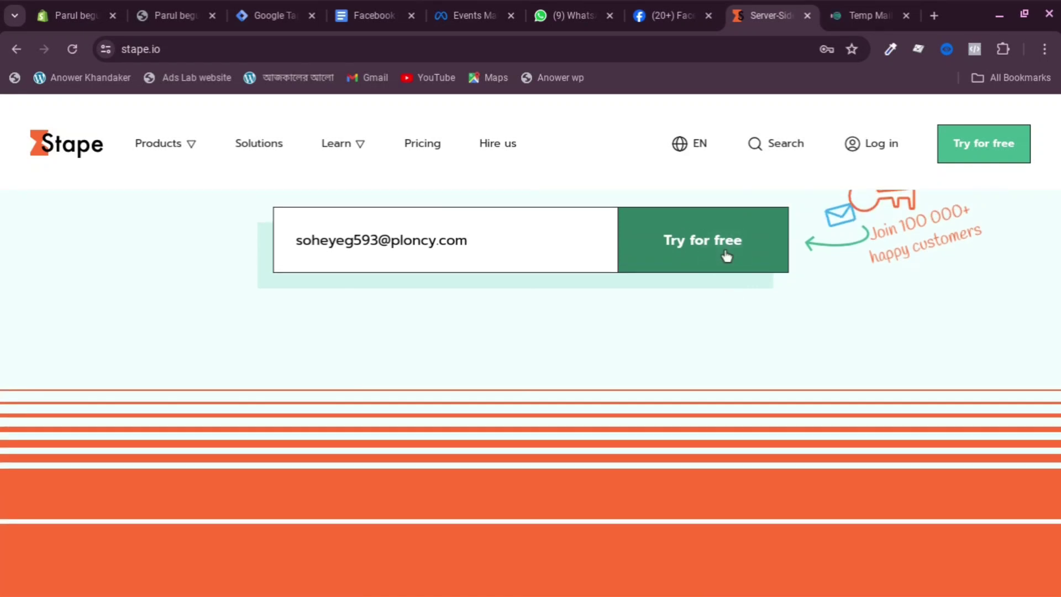
pyautogui.scroll(1, 682, 287)
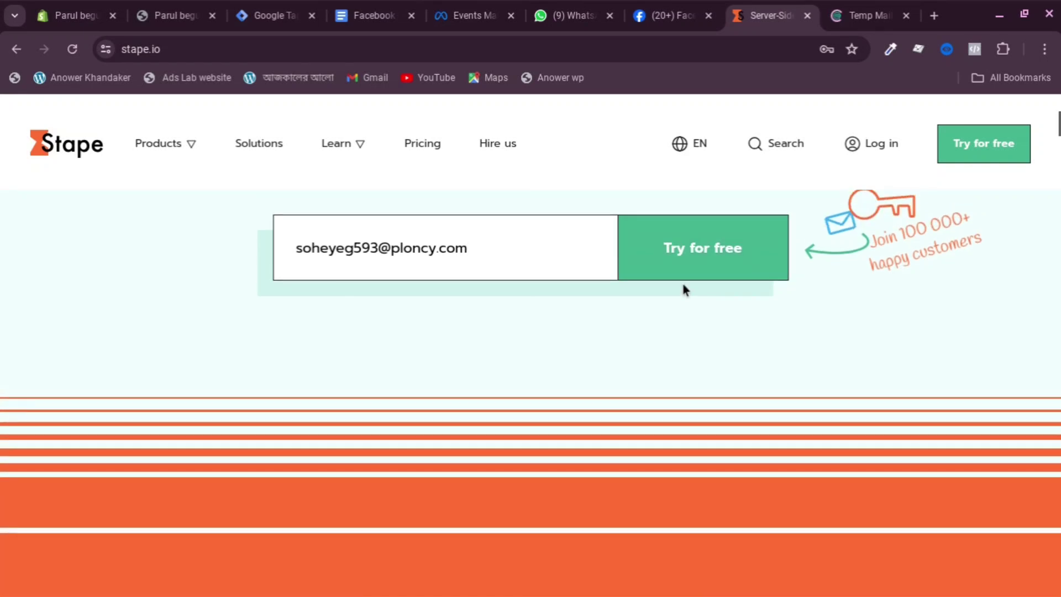
# Start the free signup, choose Global, accept the terms and submit the form
pyautogui.click(729, 243)
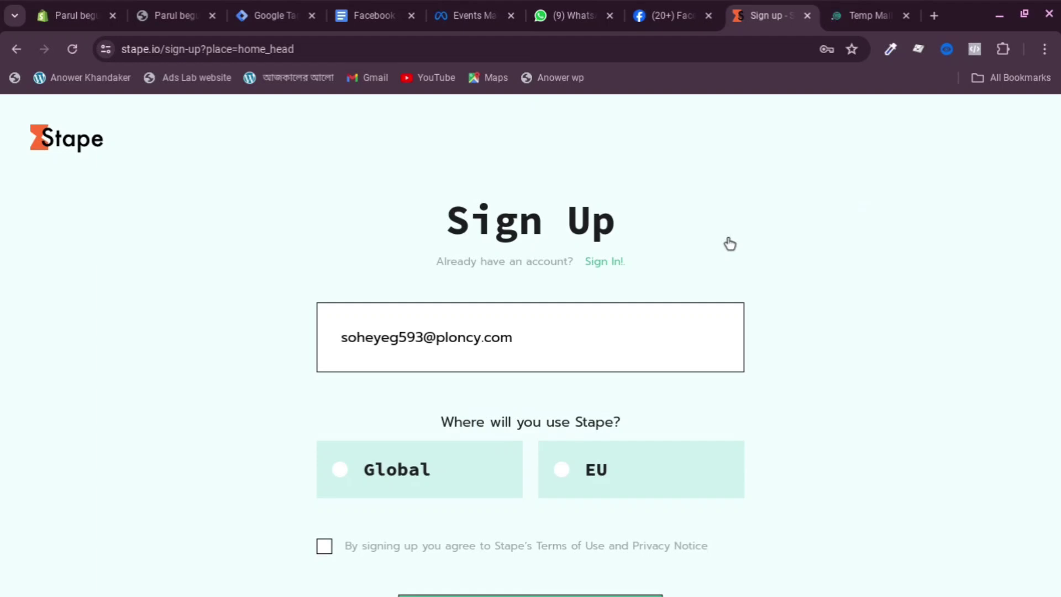
pyautogui.scroll(-3, 727, 243)
pyautogui.click(410, 357)
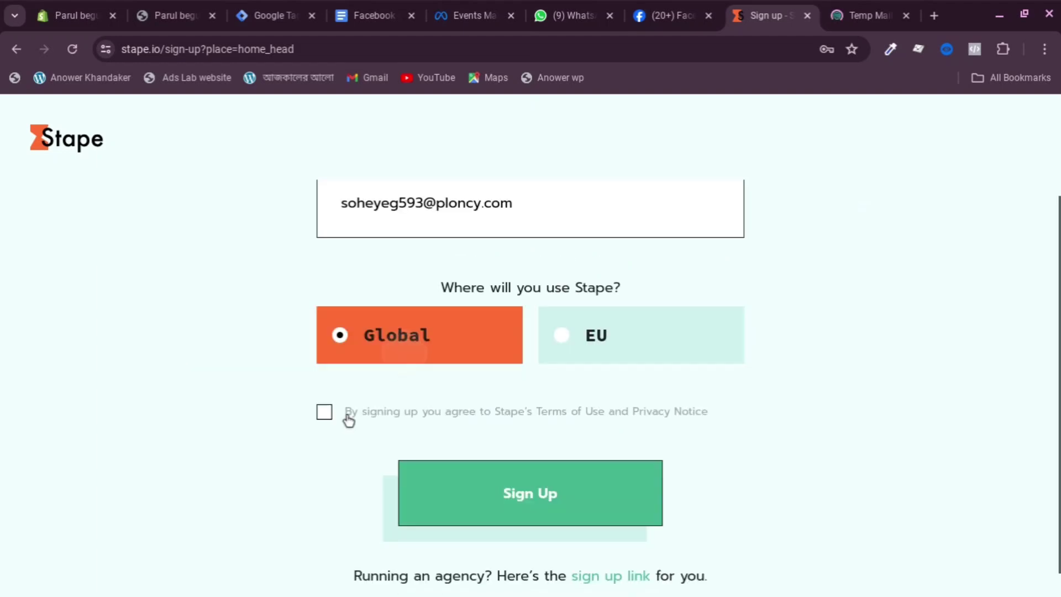
pyautogui.click(325, 413)
pyautogui.scroll(-1, 552, 476)
pyautogui.click(519, 469)
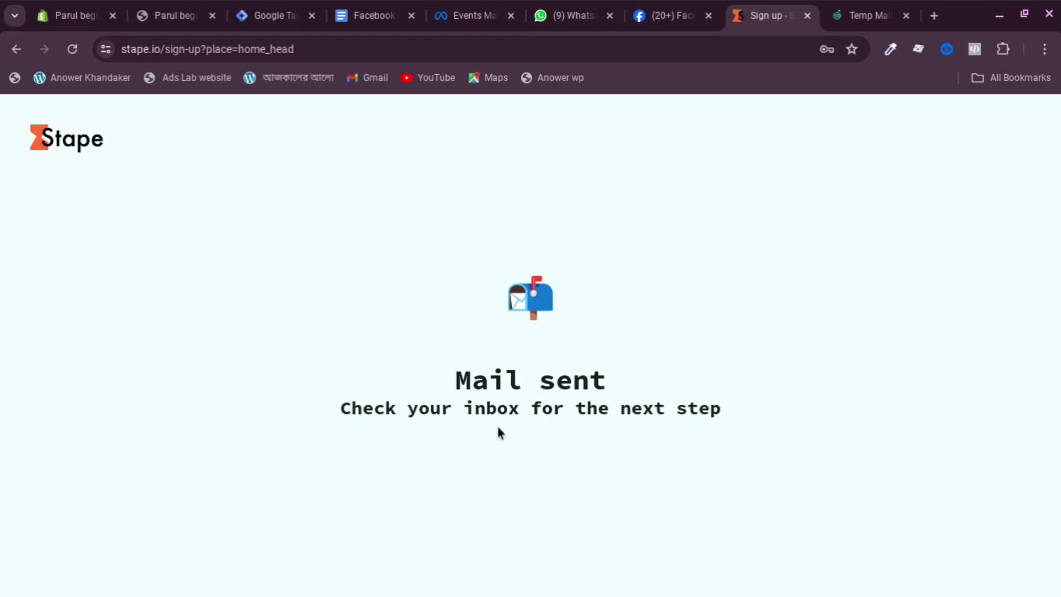
# Open Stape's Welcome email in the Temp Mail inbox and follow its Set Password link
pyautogui.click(865, 12)
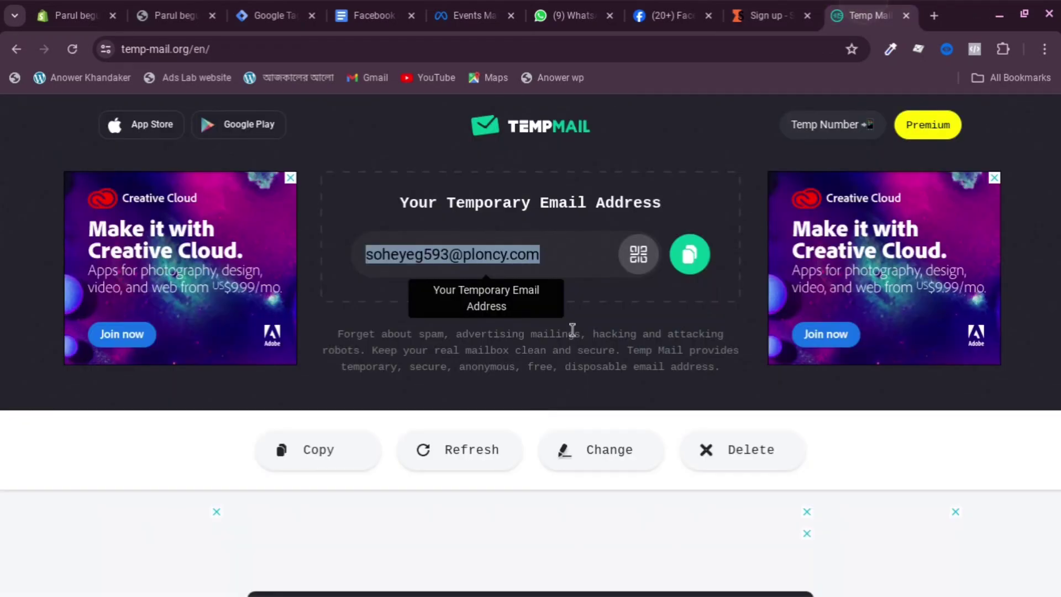
pyautogui.scroll(-5, 572, 330)
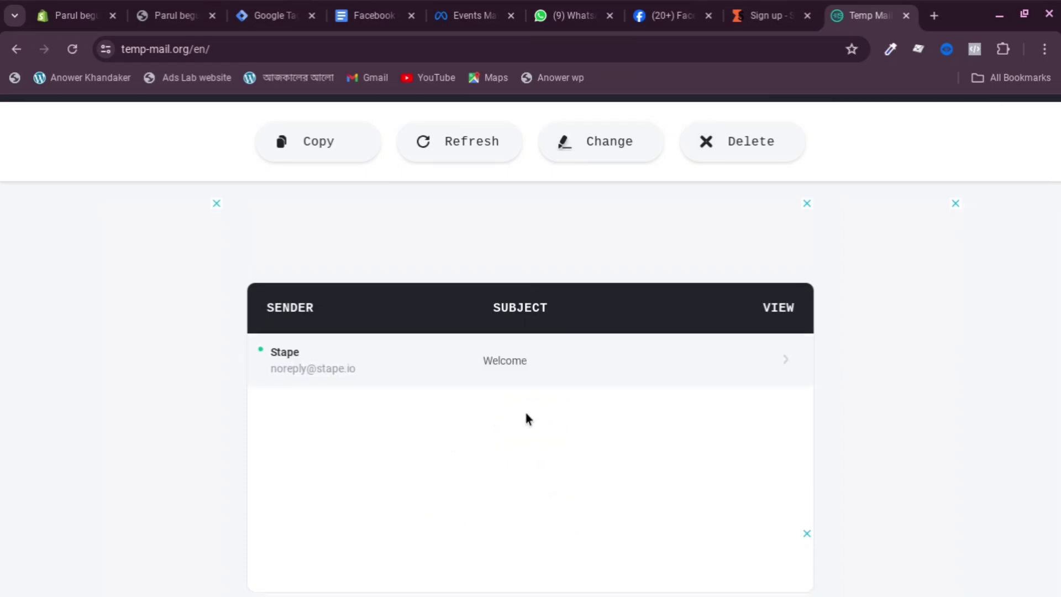
pyautogui.scroll(-1, 526, 418)
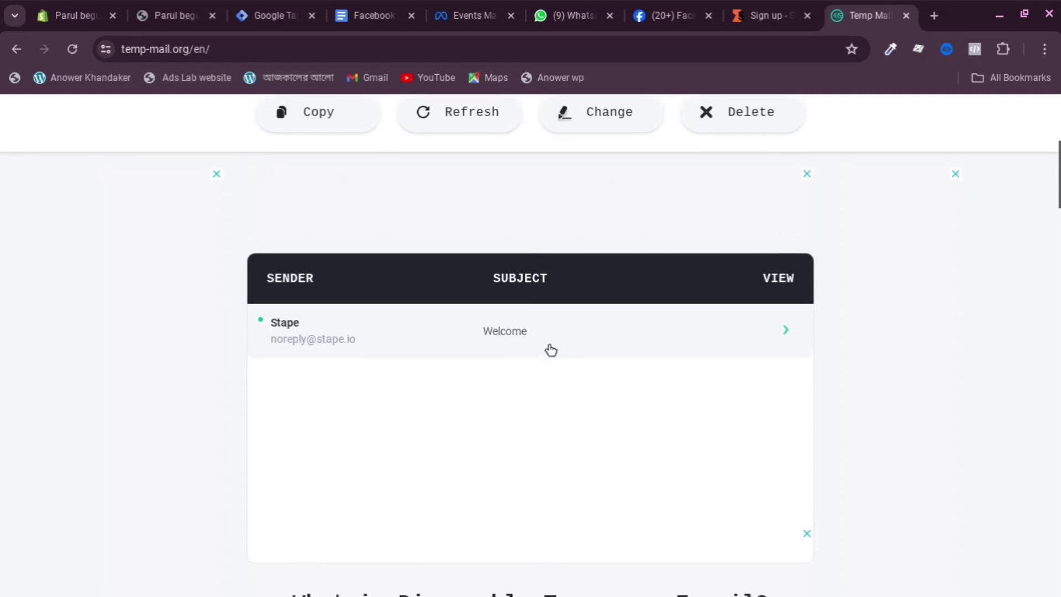
pyautogui.click(430, 331)
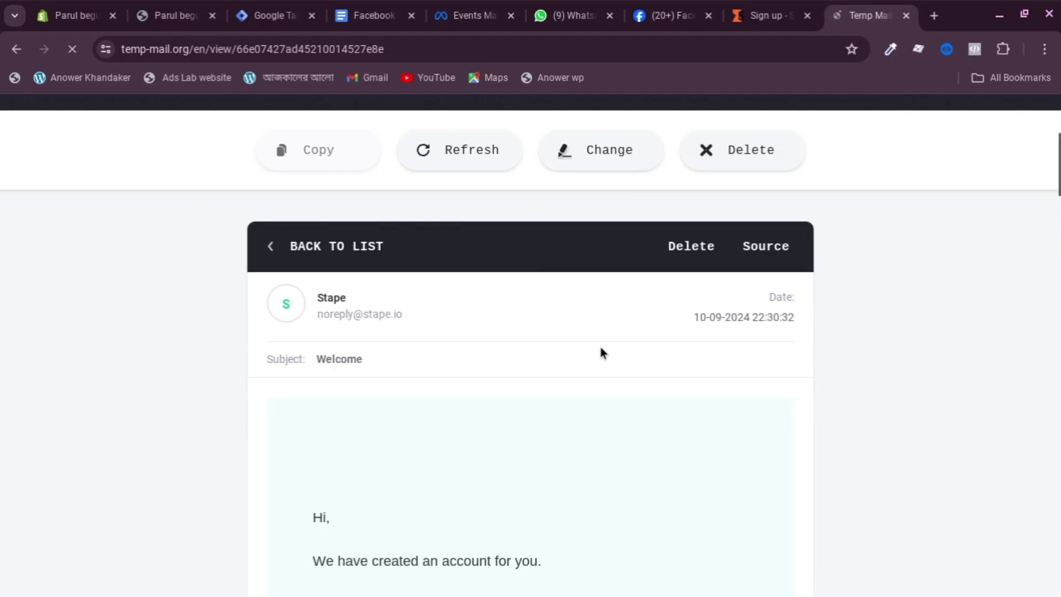
pyautogui.scroll(-2, 436, 381)
pyautogui.scroll(-4, 433, 376)
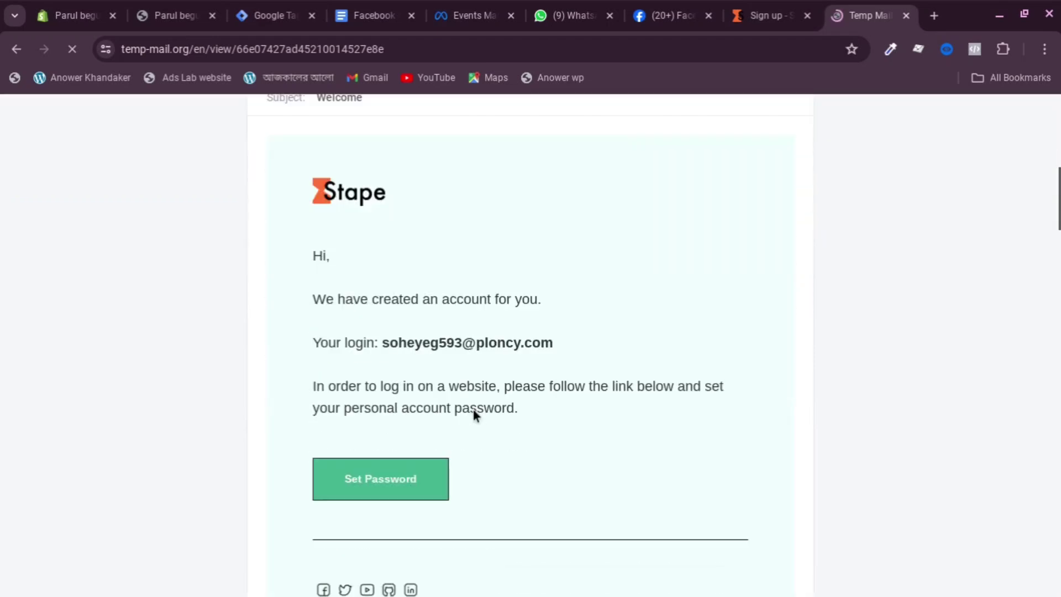
pyautogui.scroll(1, 417, 483)
pyautogui.scroll(-1, 402, 400)
pyautogui.scroll(-1, 403, 400)
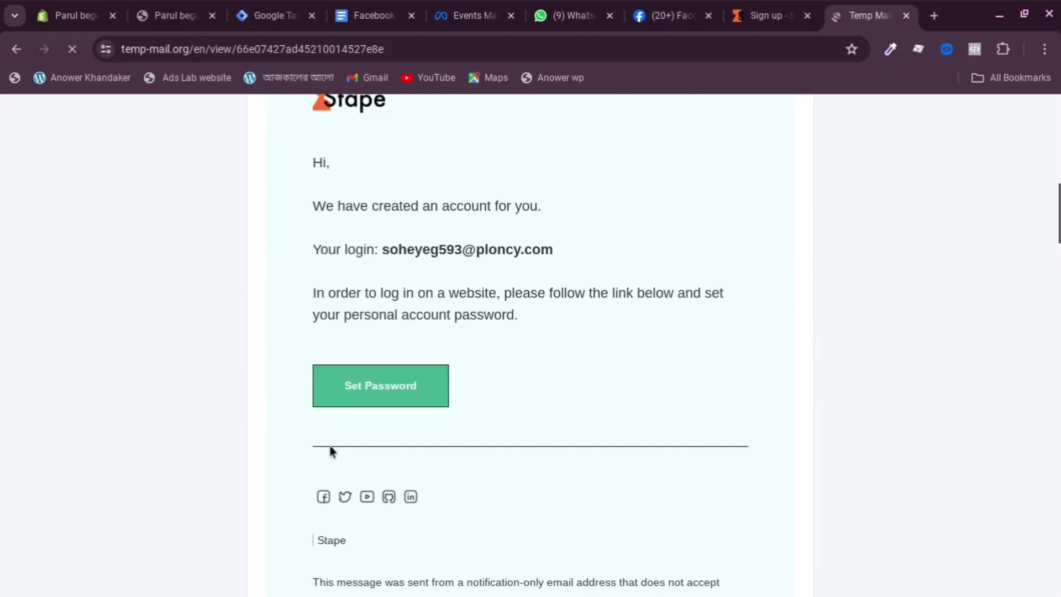
pyautogui.click(362, 394)
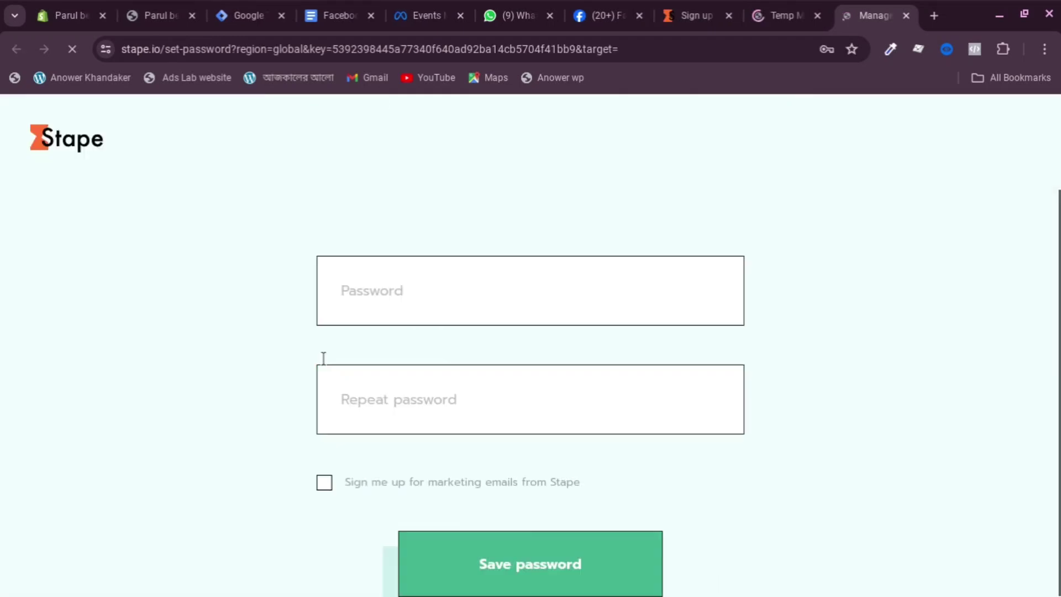
# Enter the new account password in both password fields and save it
pyautogui.click(414, 288)
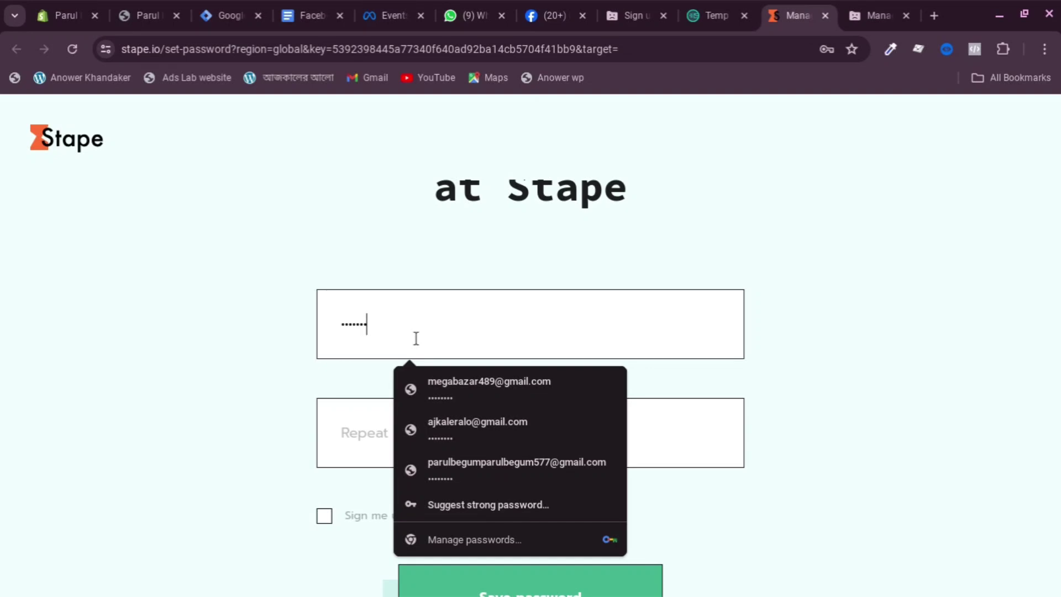
pyautogui.write('•')
pyautogui.click(374, 408)
pyautogui.write('•')
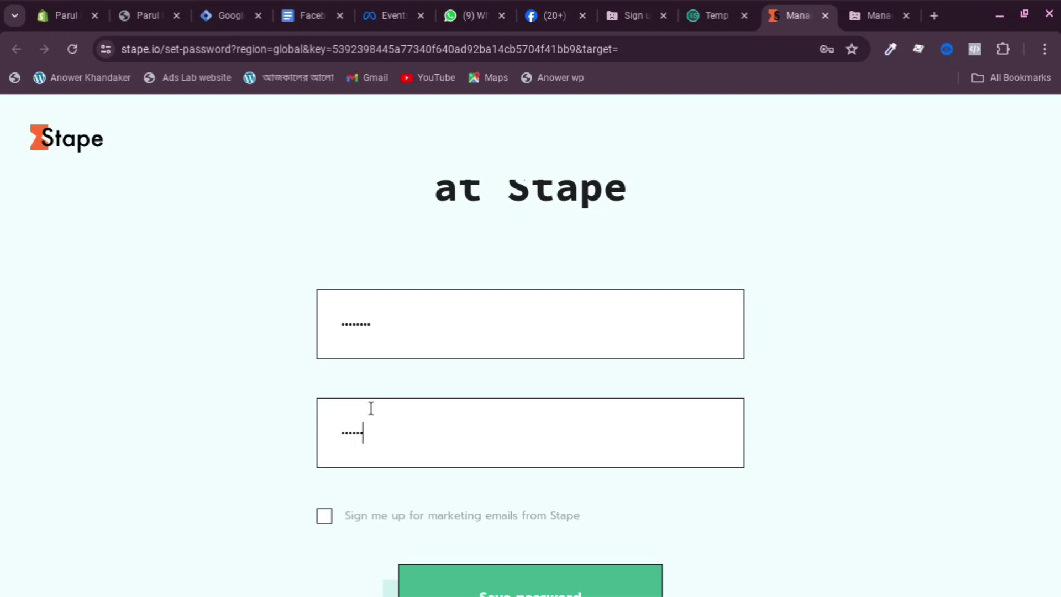
pyautogui.scroll(-1, 381, 453)
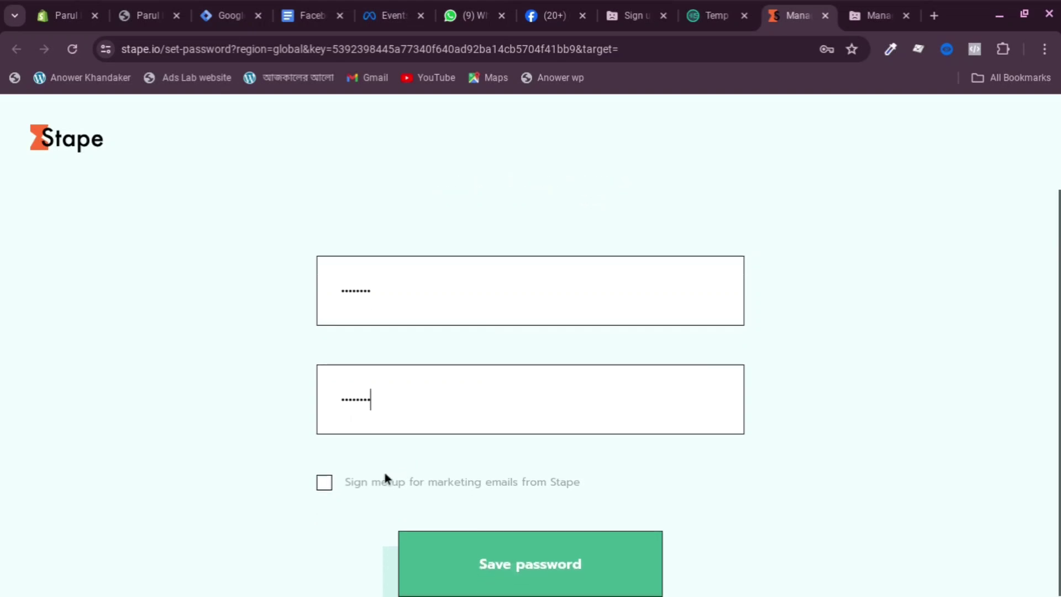
pyautogui.click(531, 561)
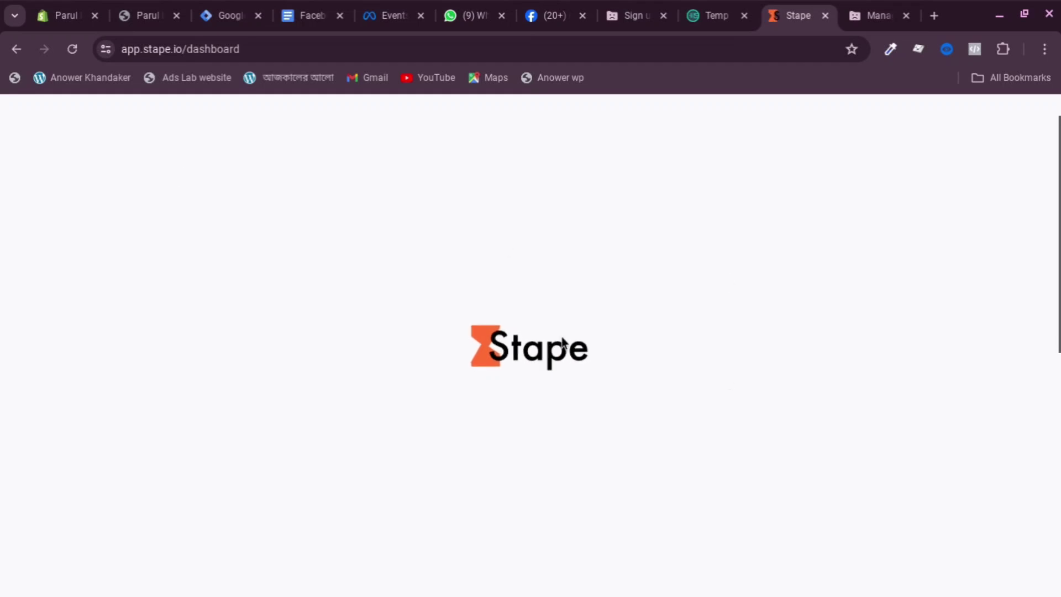
pyautogui.scroll(-5, 497, 376)
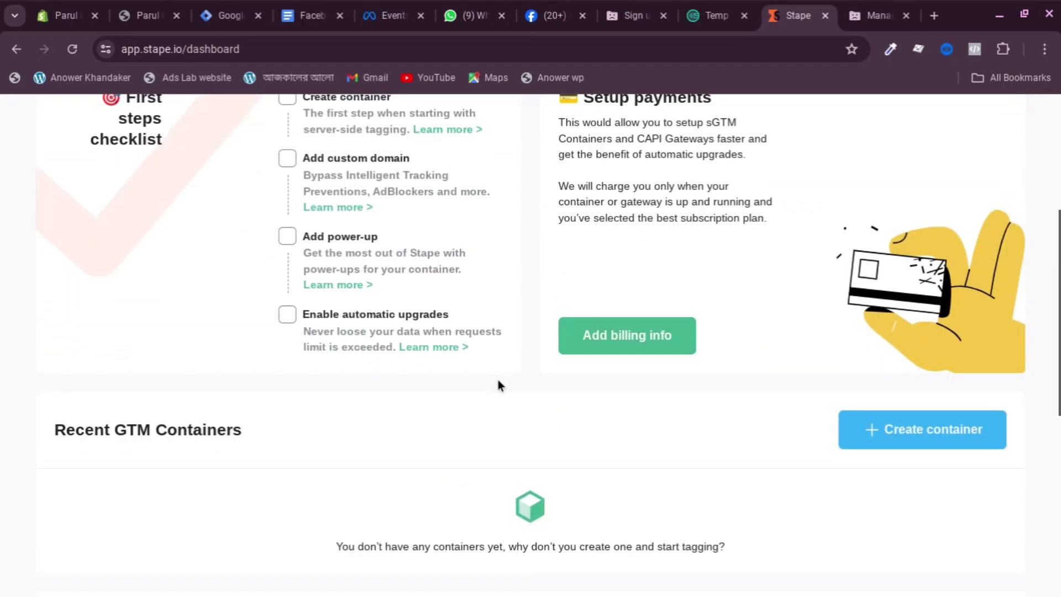
pyautogui.click(920, 398)
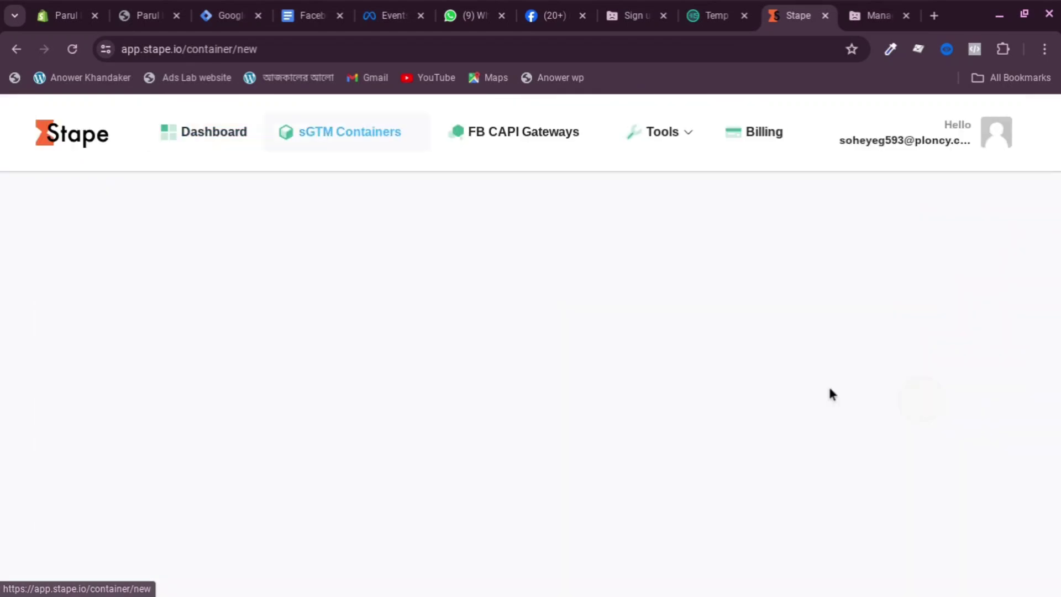
pyautogui.scroll(-1, 806, 285)
pyautogui.click(672, 279)
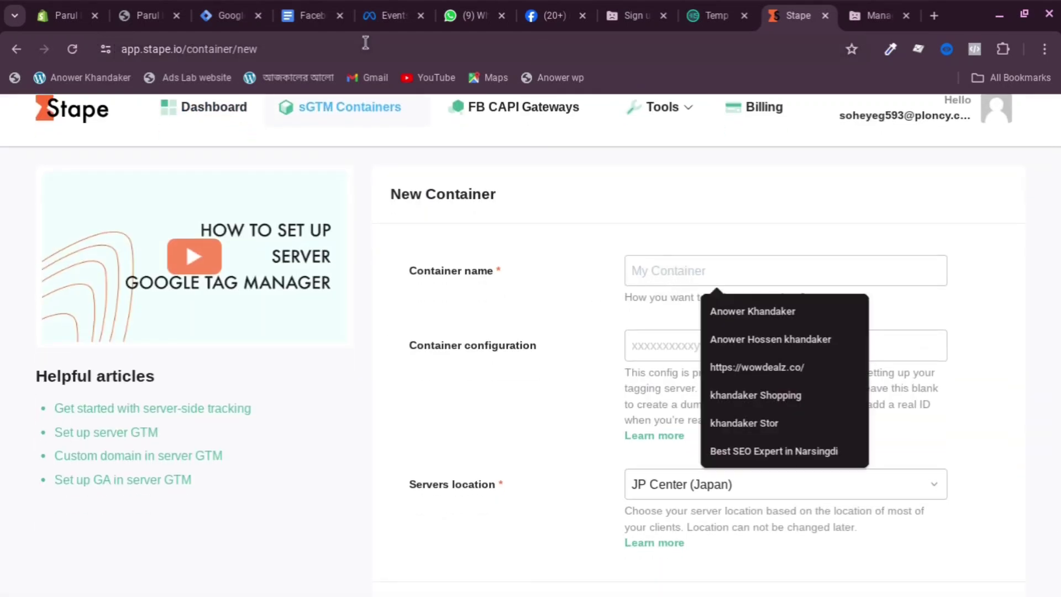
pyautogui.click(147, 16)
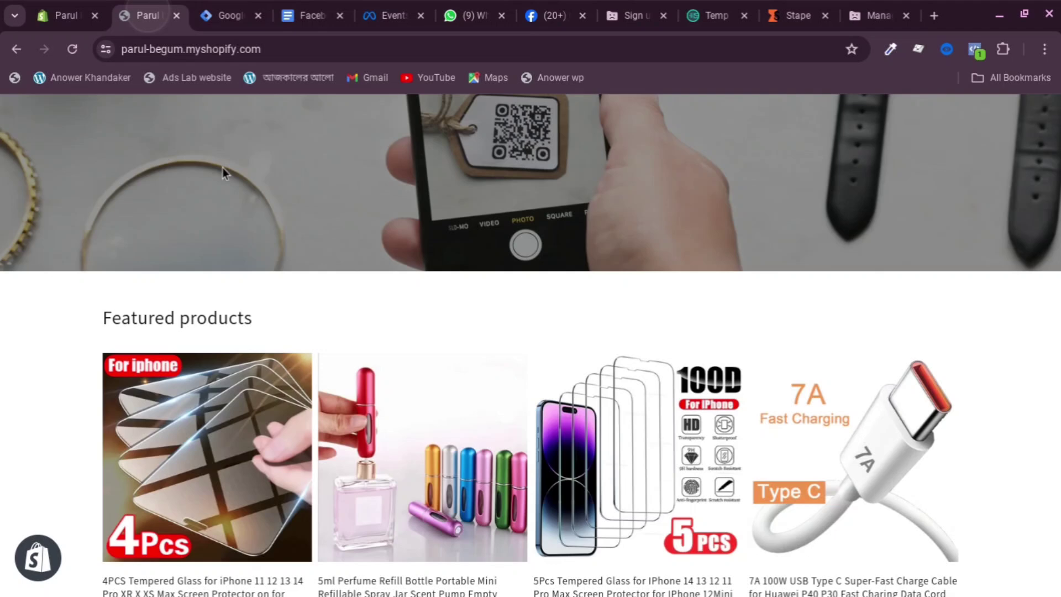
pyautogui.rightClick(272, 48)
pyautogui.click(340, 203)
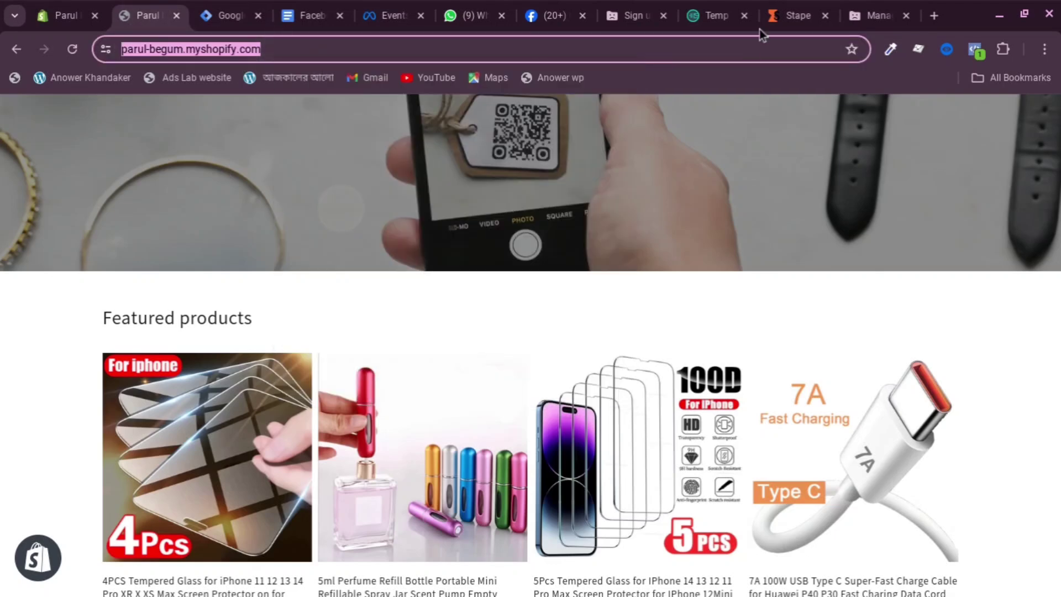
pyautogui.click(792, 14)
pyautogui.rightClick(705, 262)
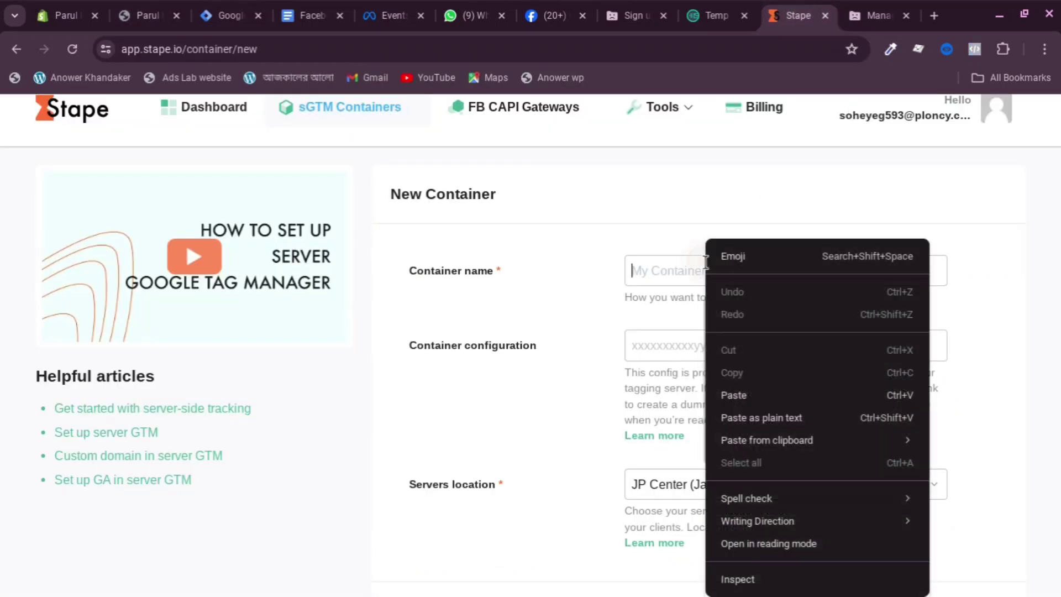
pyautogui.click(749, 395)
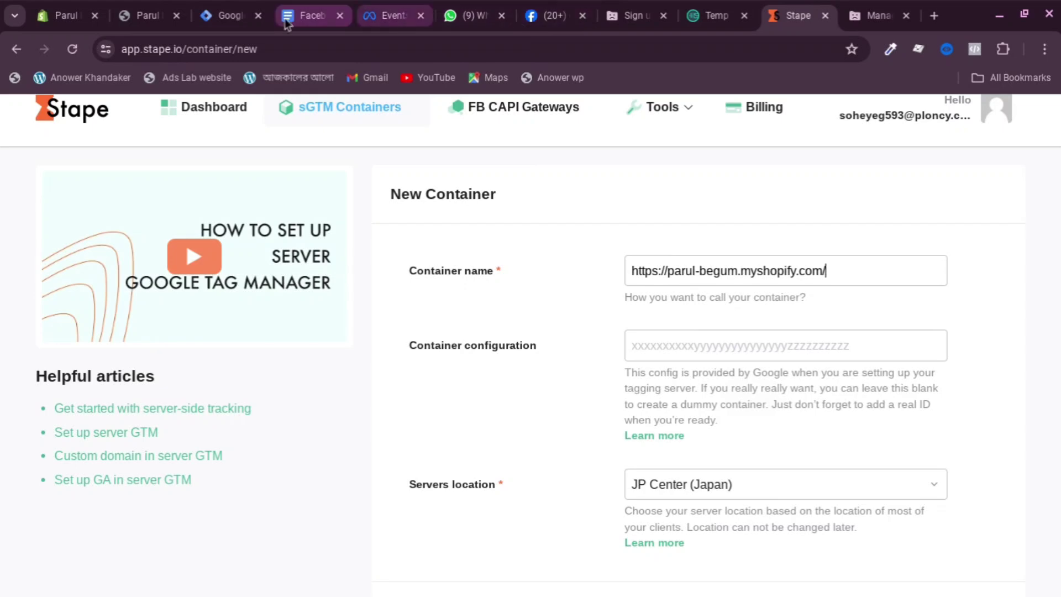
pyautogui.click(227, 15)
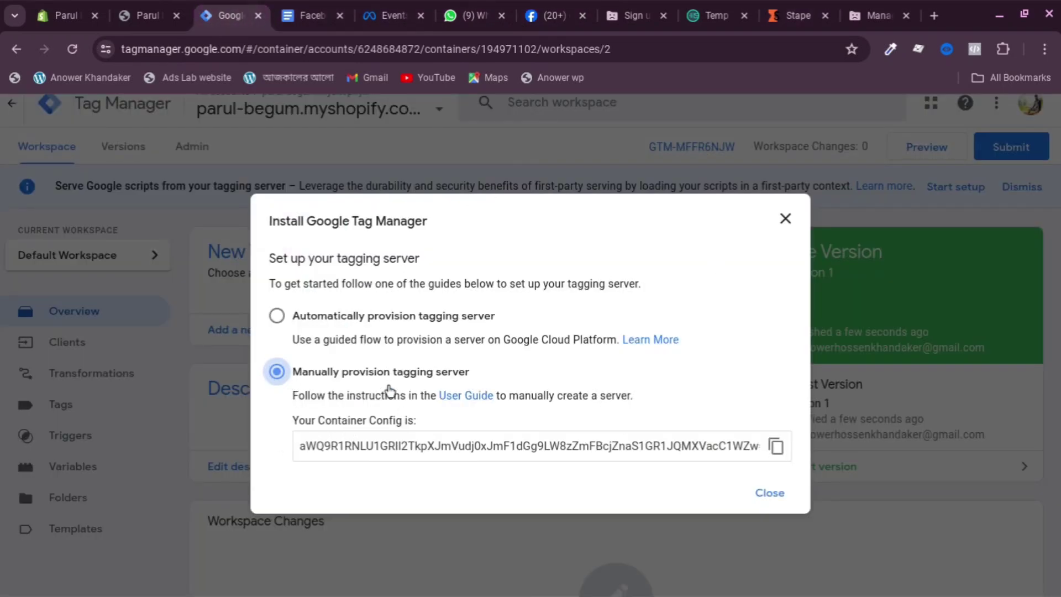
# Copy the tagging server's container config and paste it into Stape's Container configuration field
pyautogui.click(776, 446)
pyautogui.click(776, 446)
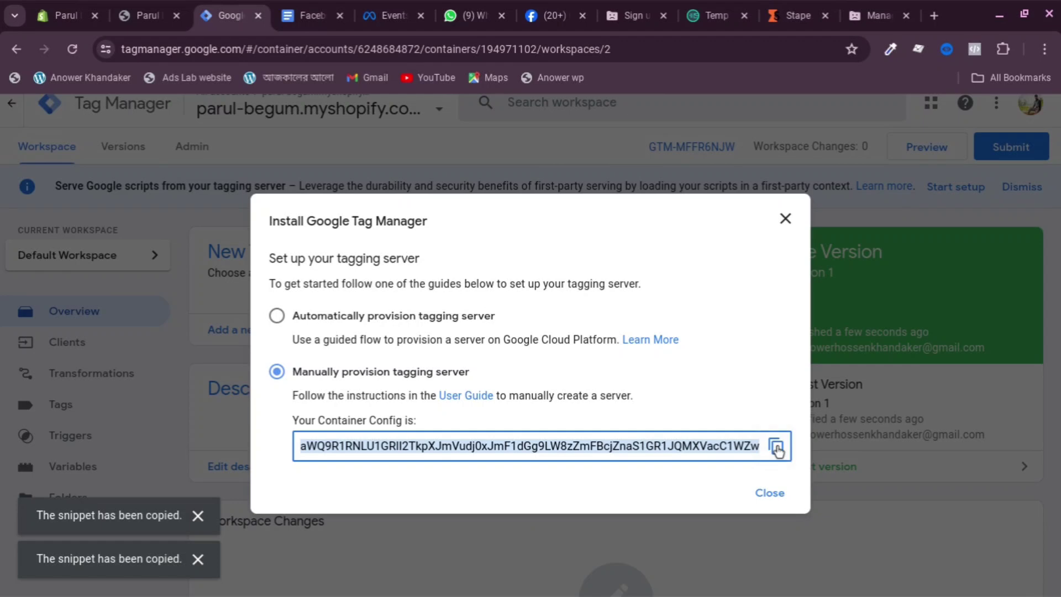
pyautogui.click(795, 15)
pyautogui.rightClick(688, 350)
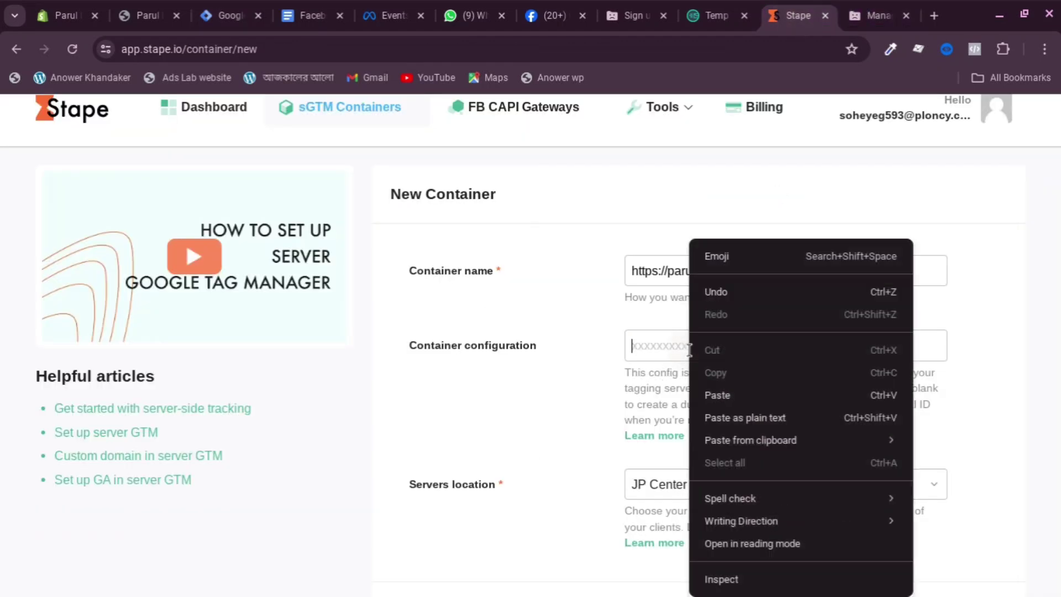
pyautogui.click(729, 394)
pyautogui.scroll(-2, 779, 348)
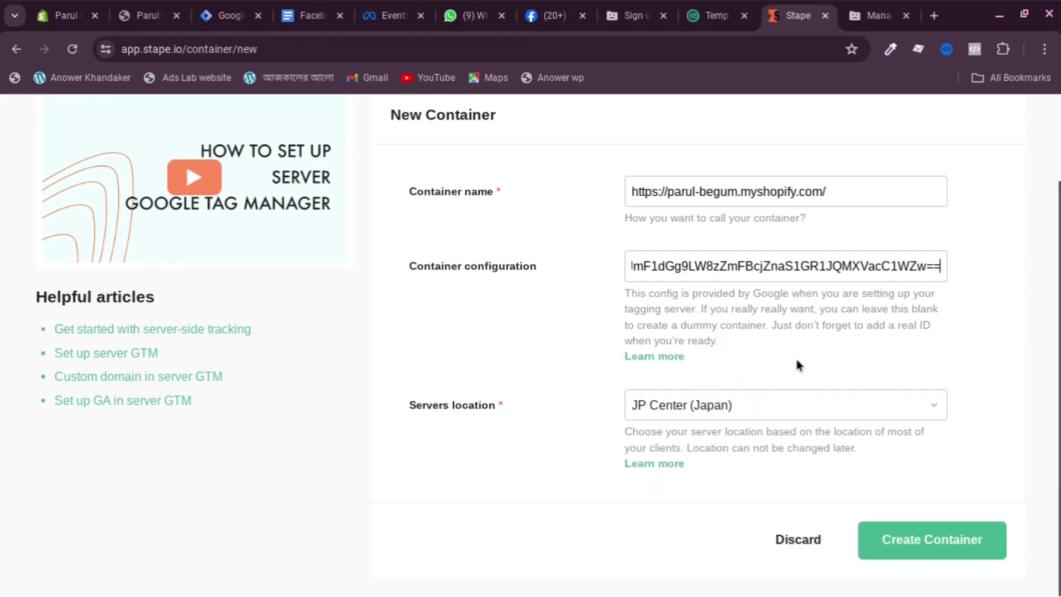
pyautogui.click(795, 418)
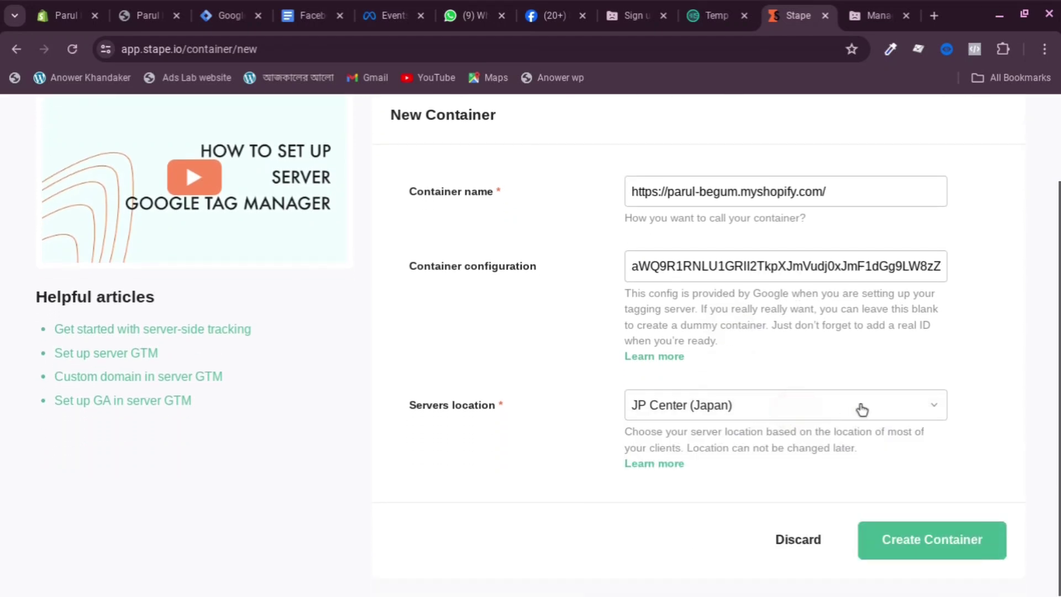
# Set the server location to AP South (India) and create the container
pyautogui.click(862, 409)
pyautogui.scroll(-5, 741, 437)
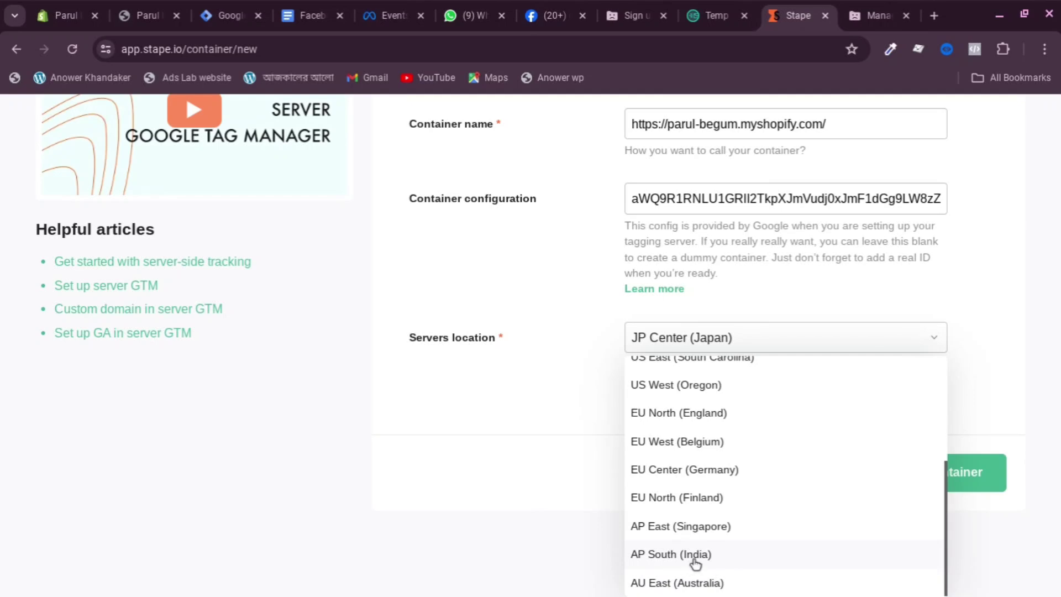
pyautogui.click(700, 555)
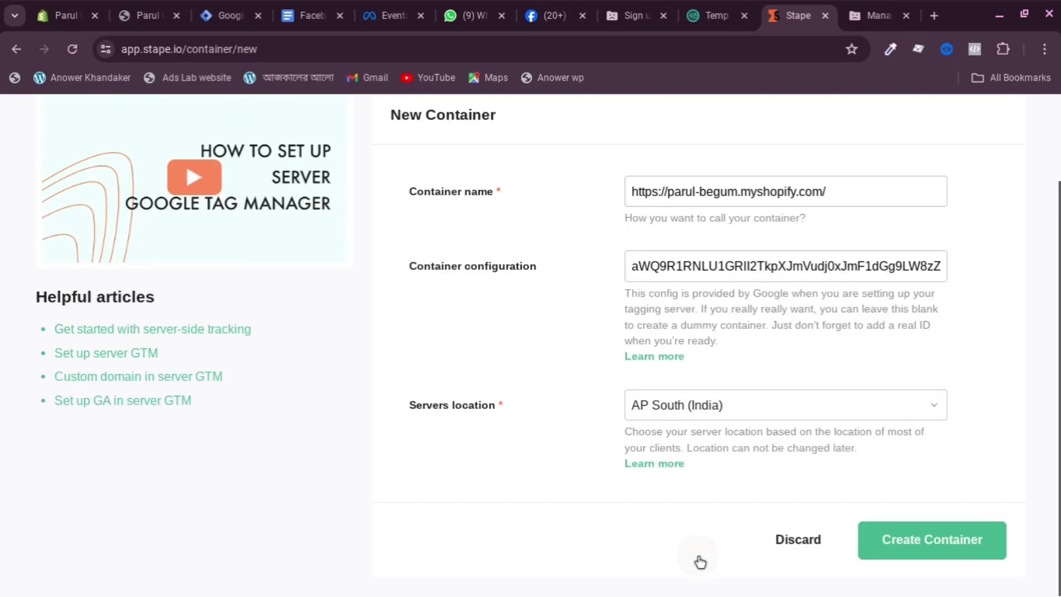
pyautogui.click(933, 551)
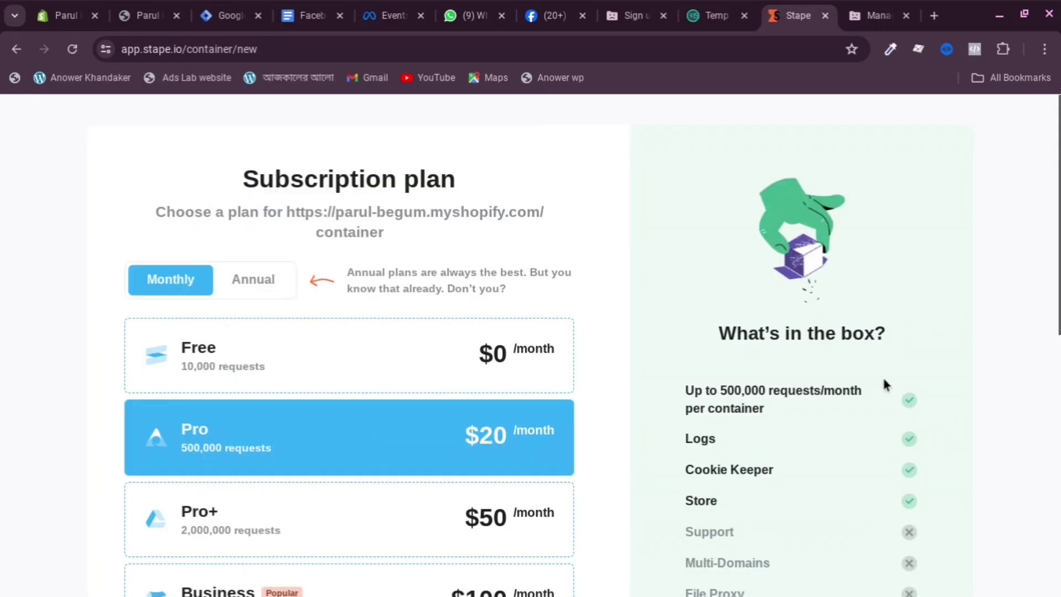
# Turn off auto-upgrade and continue with the Pro plan
pyautogui.scroll(-5, 500, 332)
pyautogui.scroll(-2, 331, 431)
pyautogui.scroll(7, 280, 355)
pyautogui.scroll(-8, 317, 272)
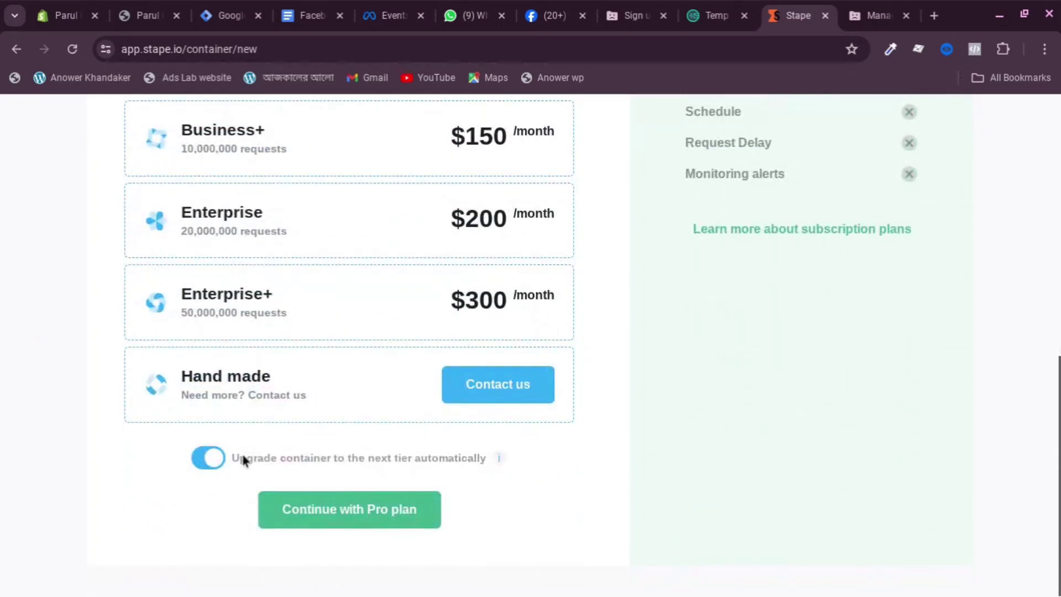
pyautogui.click(214, 466)
pyautogui.click(380, 518)
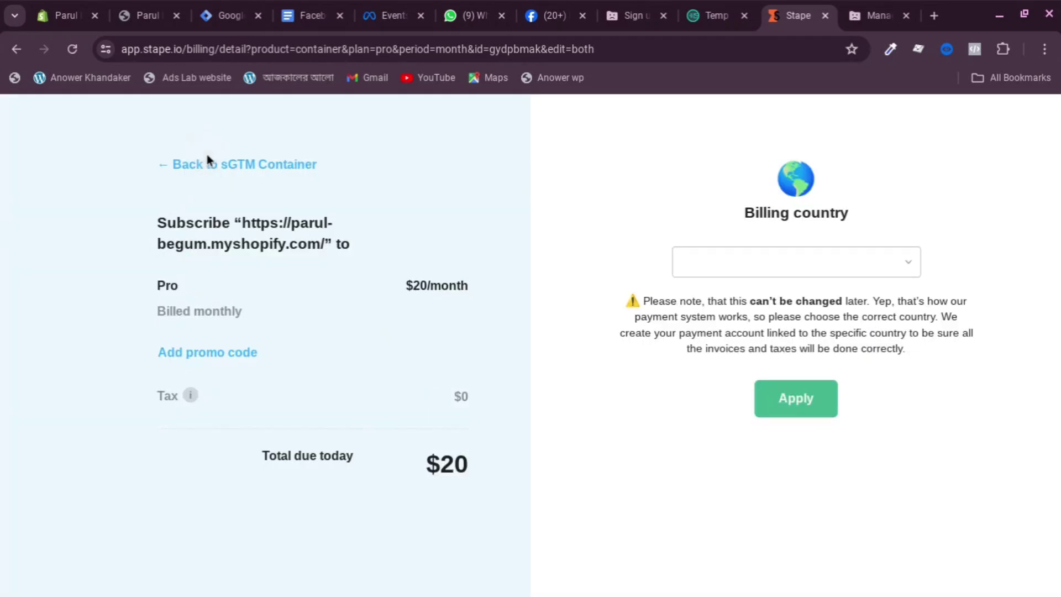
pyautogui.click(244, 175)
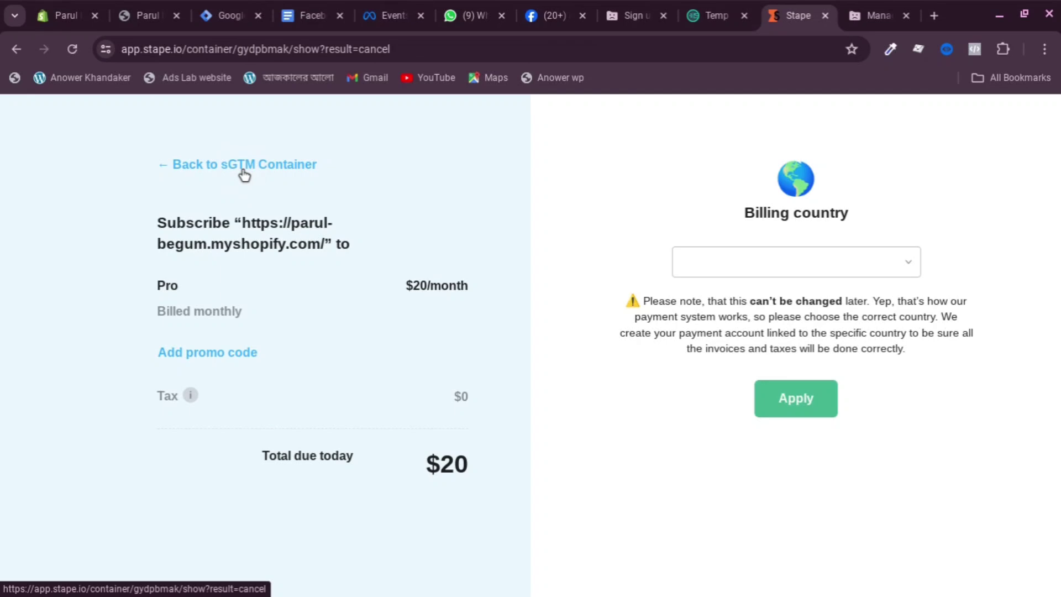
pyautogui.scroll(-2, 555, 260)
pyautogui.scroll(-4, 556, 261)
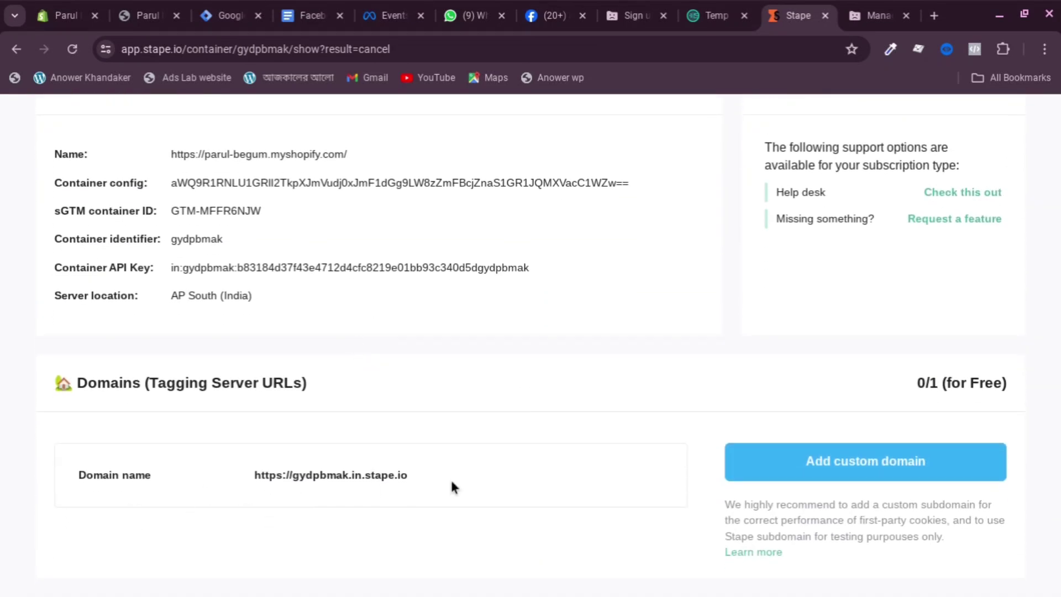
pyautogui.click(414, 477)
# Close the Install Google Tag Manager dialog and open the server container's settings in Admin
pyautogui.click(232, 16)
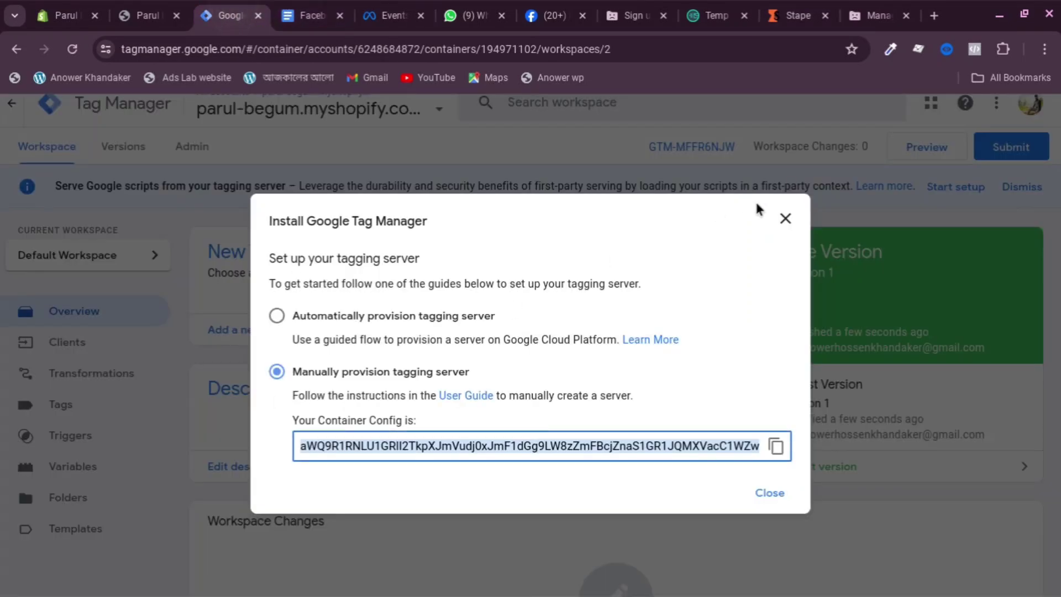
pyautogui.click(784, 220)
pyautogui.click(187, 151)
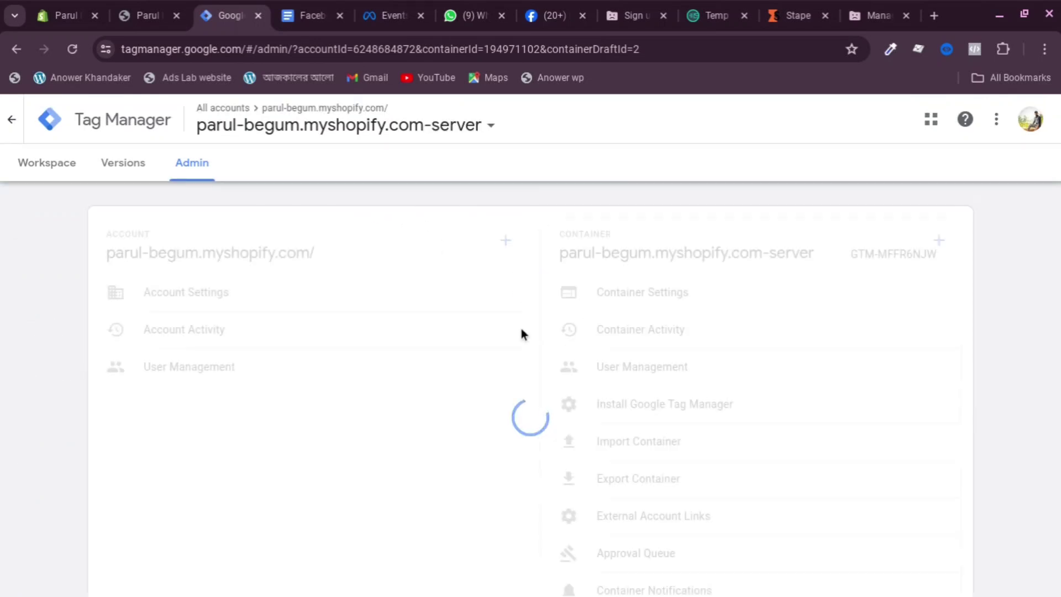
pyautogui.scroll(-1, 674, 290)
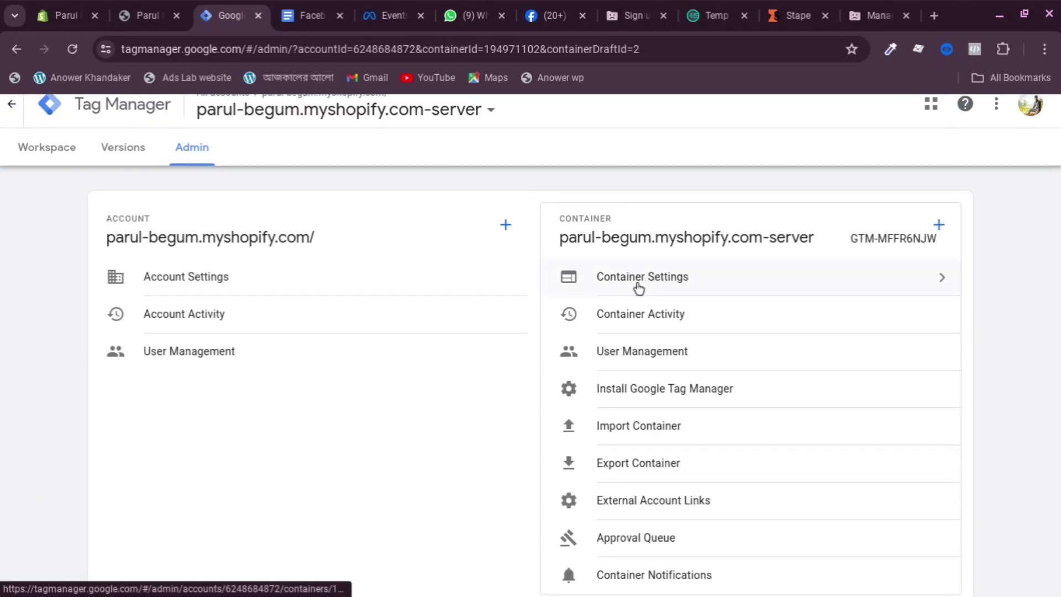
pyautogui.click(687, 283)
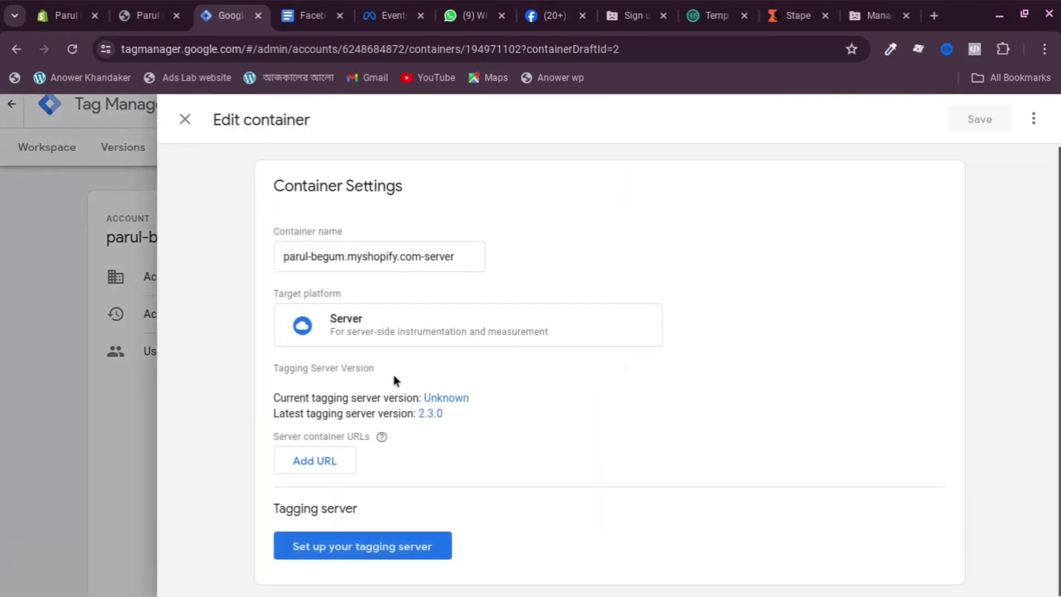
pyautogui.click(322, 468)
pyautogui.scroll(-1, 426, 379)
pyautogui.click(324, 416)
pyautogui.rightClick(324, 416)
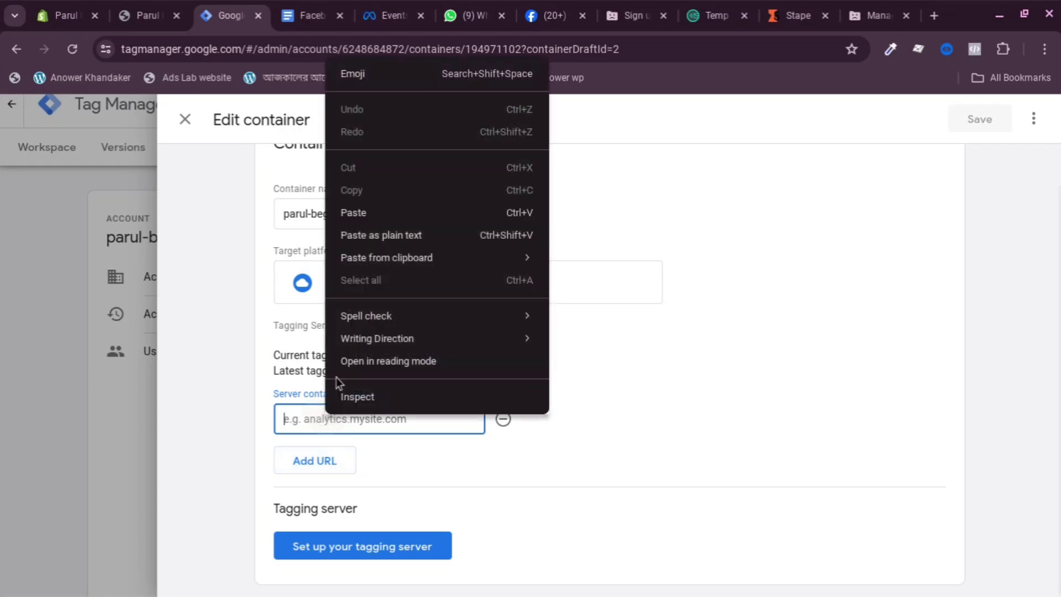
pyautogui.click(386, 213)
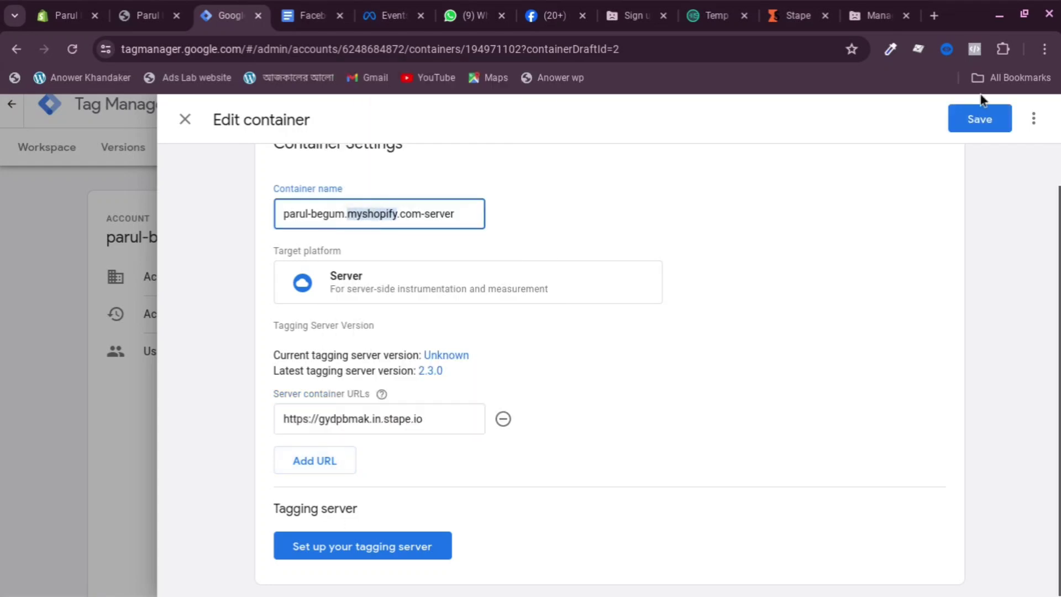
pyautogui.click(991, 123)
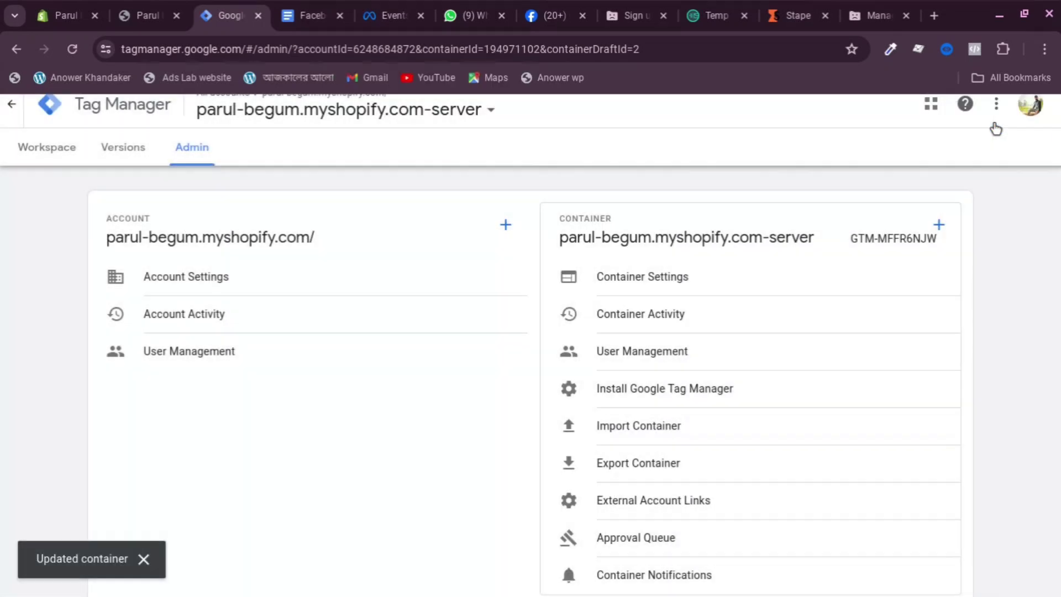
# Look over the server container's Versions and Admin pages, then return to the workspace
pyautogui.click(120, 169)
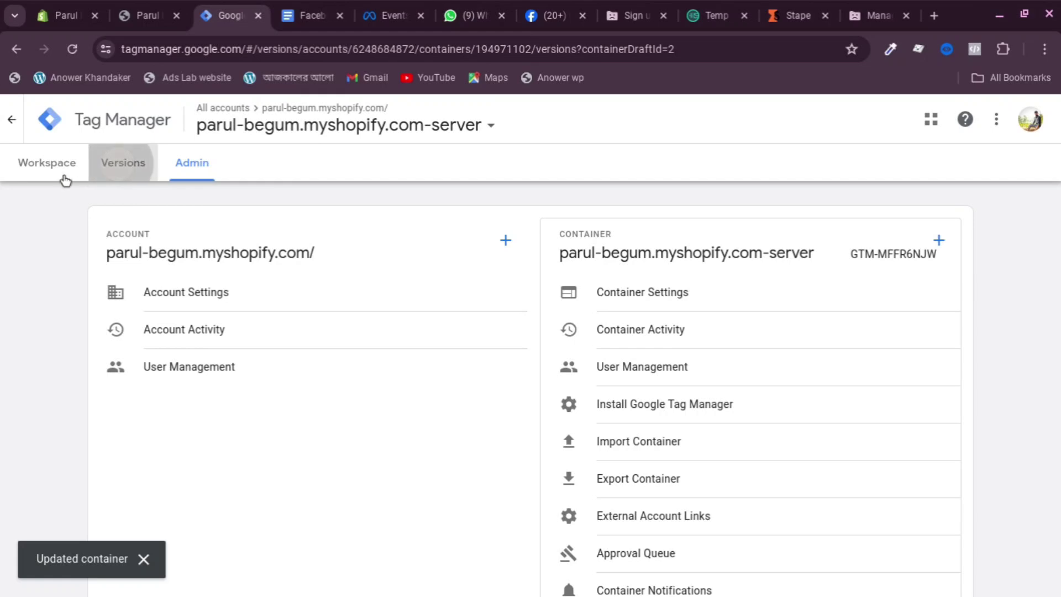
pyautogui.click(62, 169)
pyautogui.click(184, 165)
pyautogui.click(76, 167)
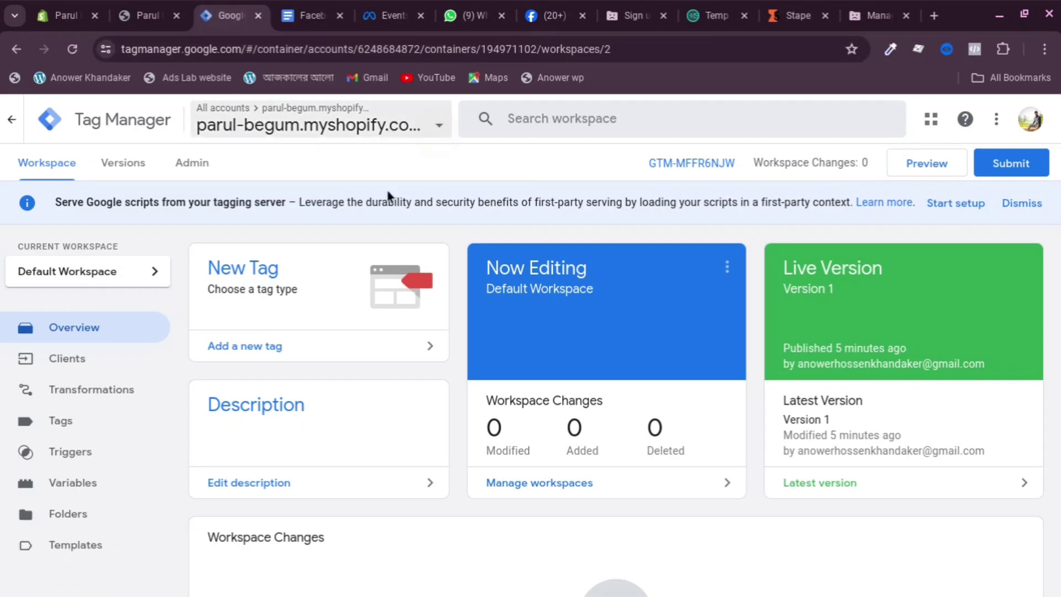
# Open the web container in a new tab, then start the tagging-server Google scripts setup
pyautogui.click(436, 125)
pyautogui.rightClick(332, 291)
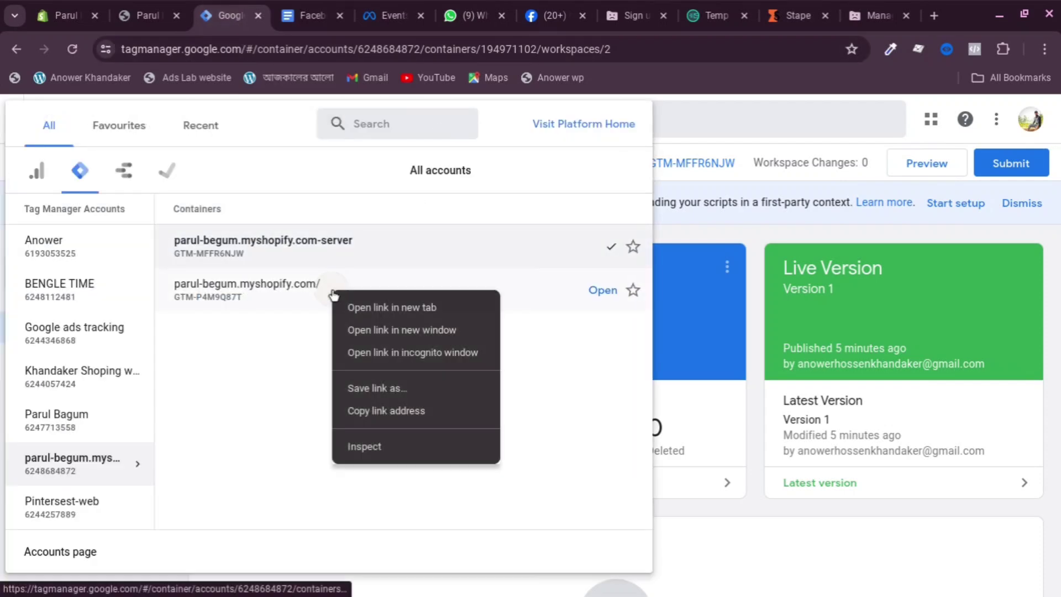
pyautogui.click(381, 308)
pyautogui.click(287, 9)
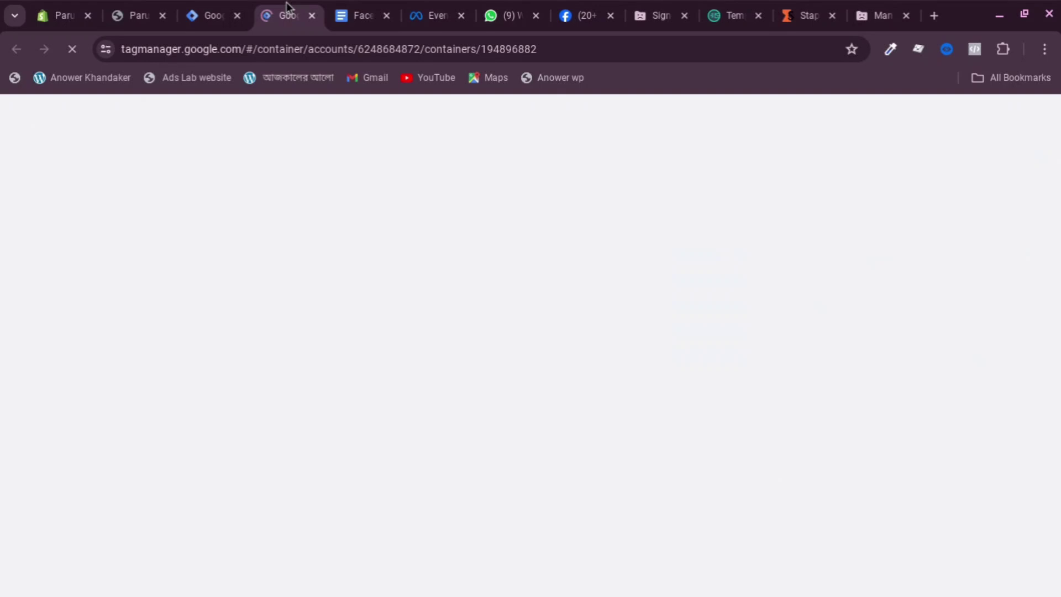
pyautogui.click(213, 12)
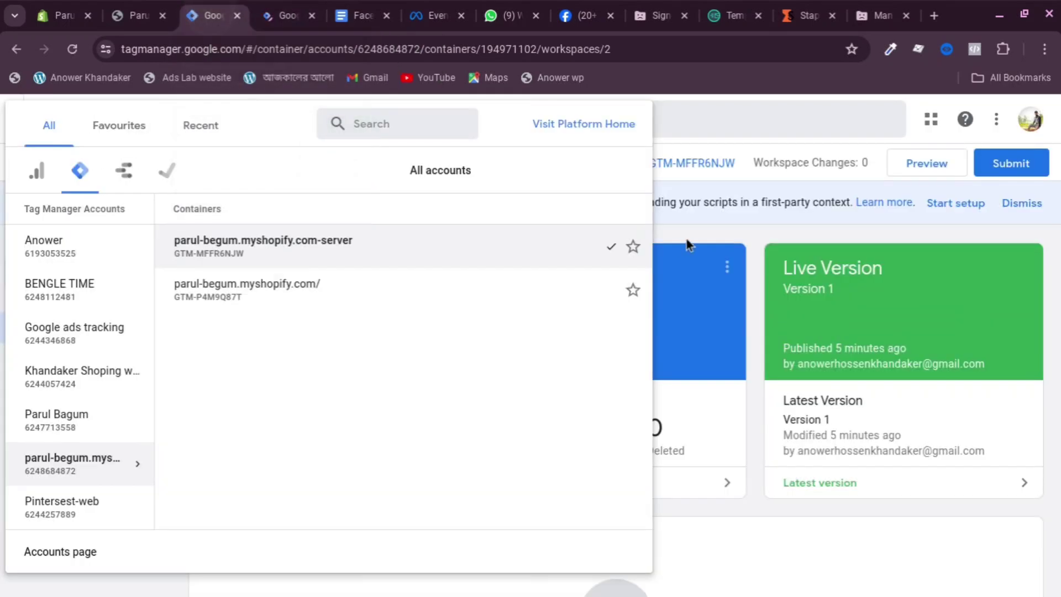
pyautogui.click(739, 230)
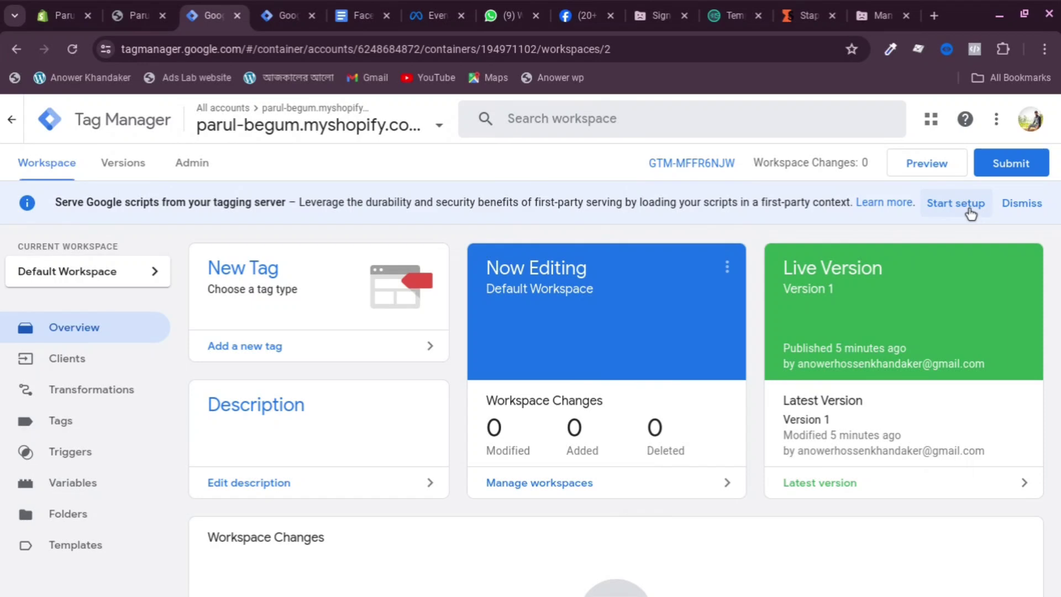
pyautogui.click(969, 210)
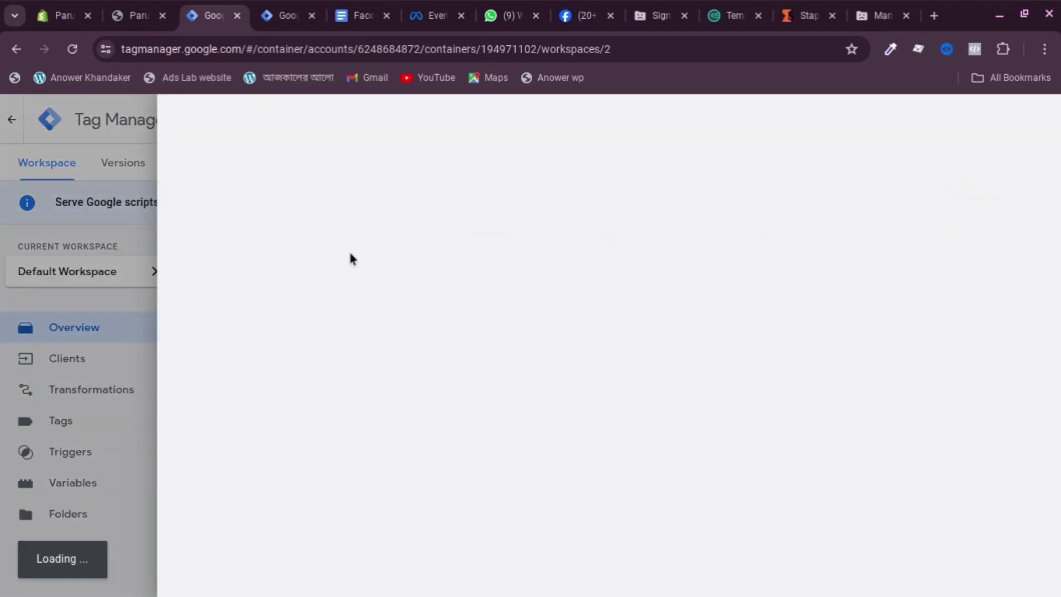
# Add the web container ID GTM-P4M9Q87T as the client's allowed container ID
pyautogui.scroll(-2, 459, 421)
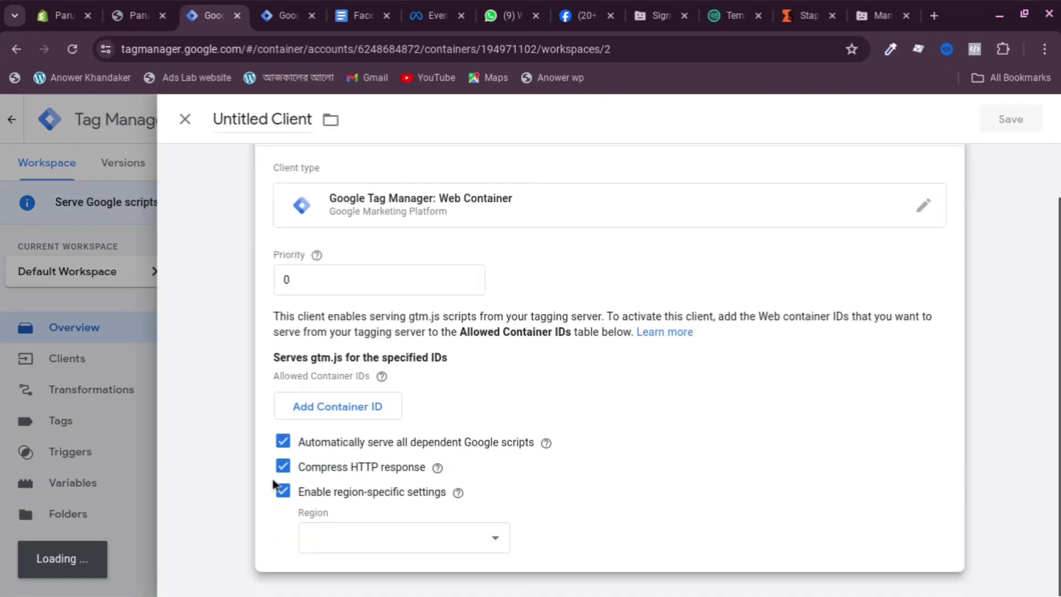
pyautogui.click(331, 407)
pyautogui.click(616, 513)
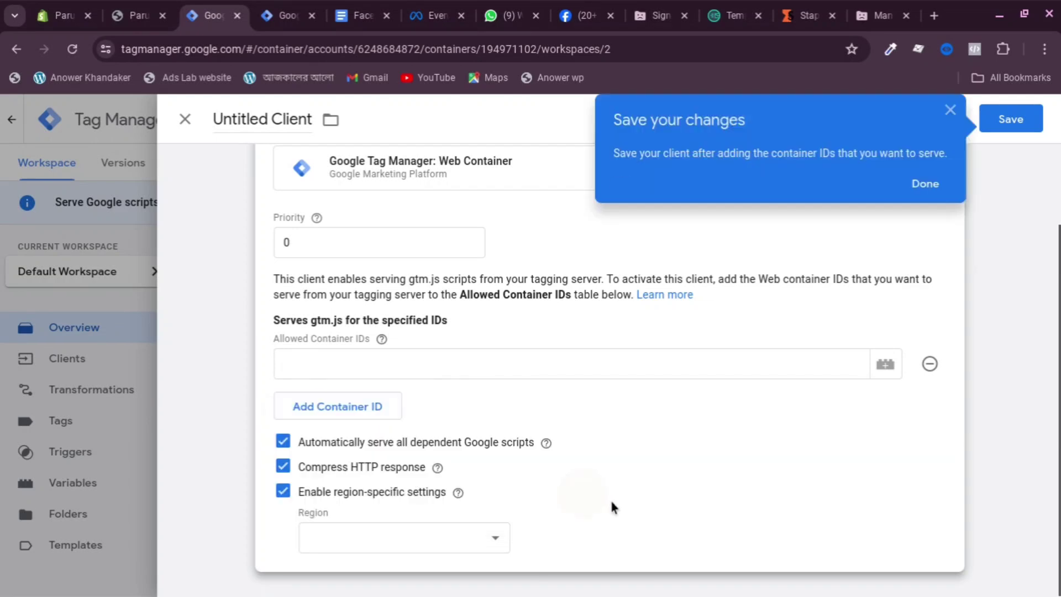
pyautogui.click(925, 184)
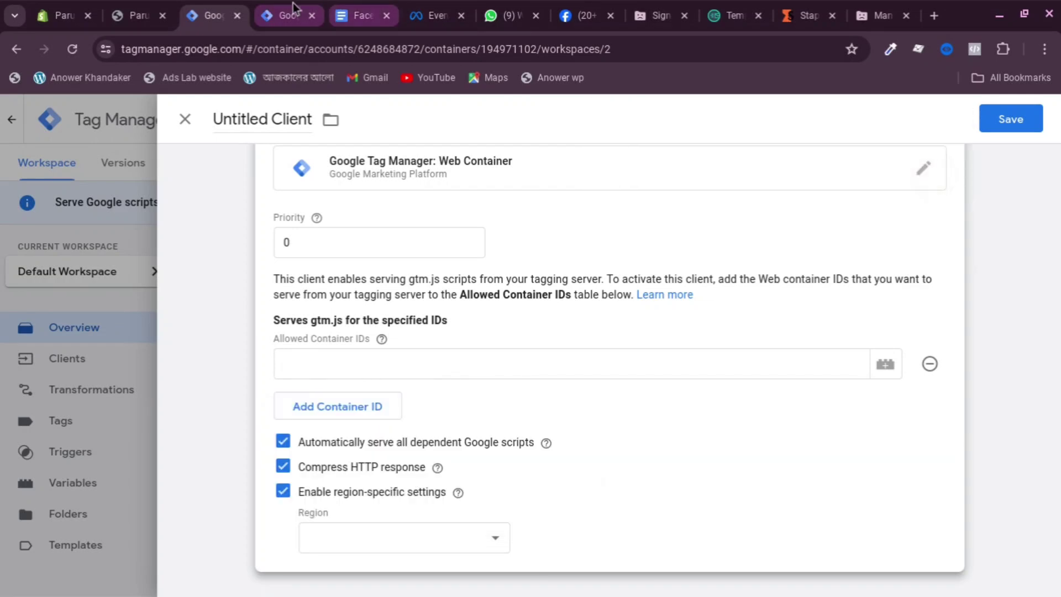
pyautogui.click(285, 16)
pyautogui.moveTo(649, 163); pyautogui.dragTo(740, 165)
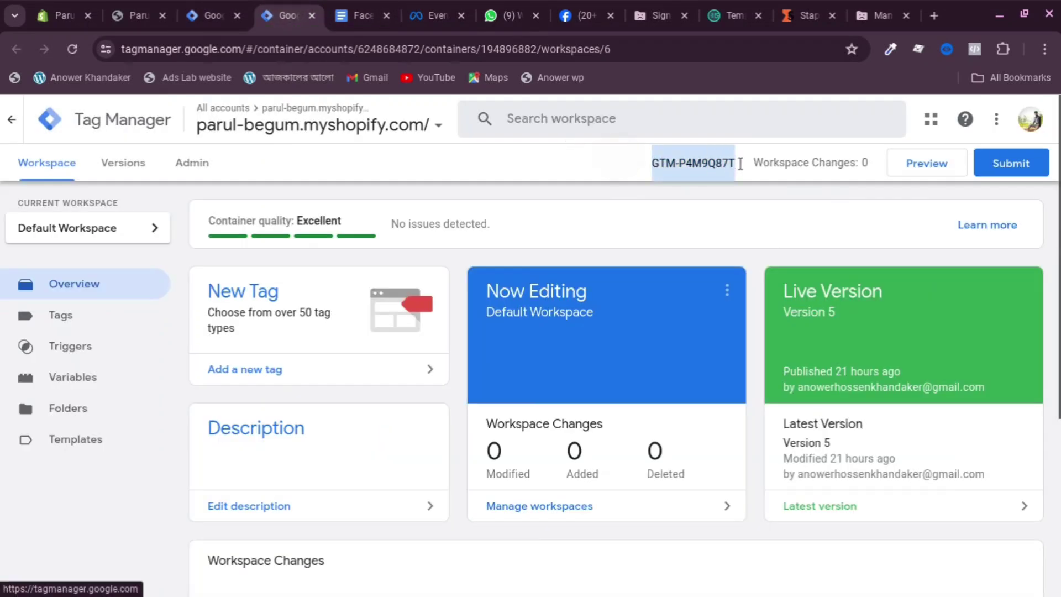
pyautogui.rightClick(710, 153)
pyautogui.click(746, 169)
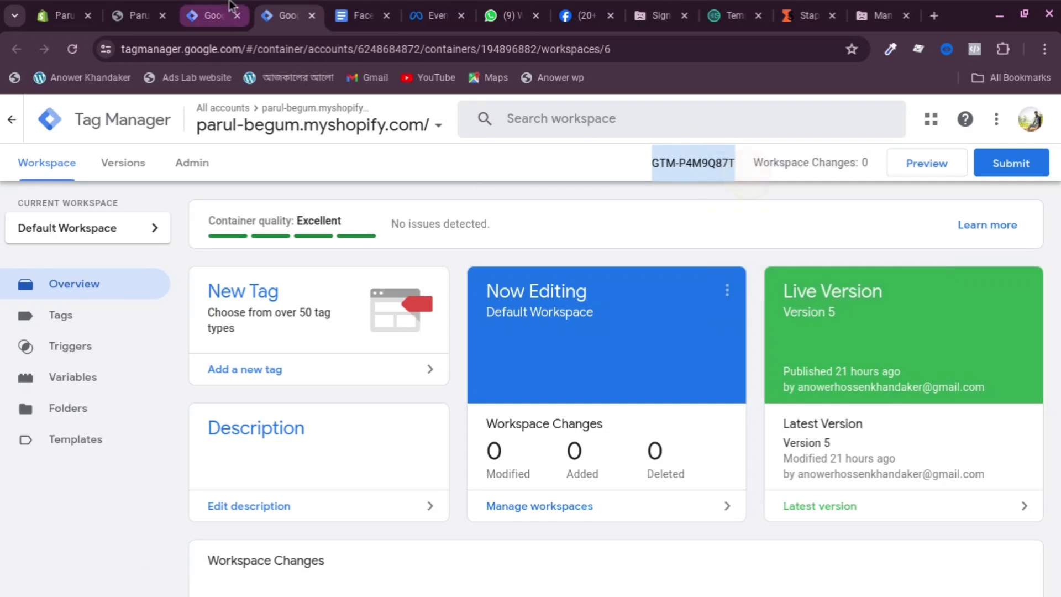
pyautogui.click(215, 15)
pyautogui.click(326, 367)
pyautogui.rightClick(326, 367)
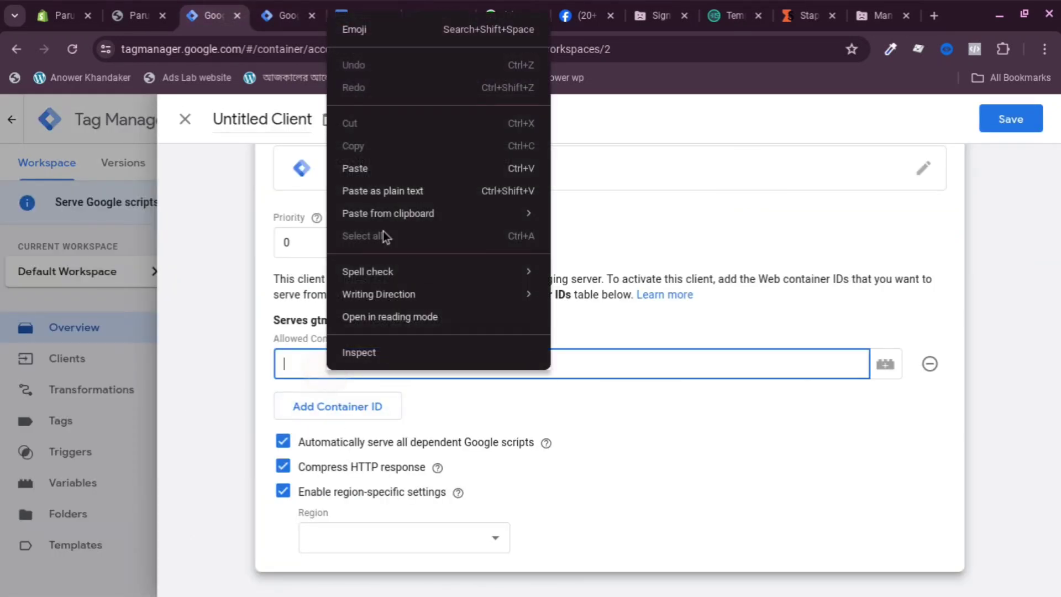
pyautogui.click(387, 169)
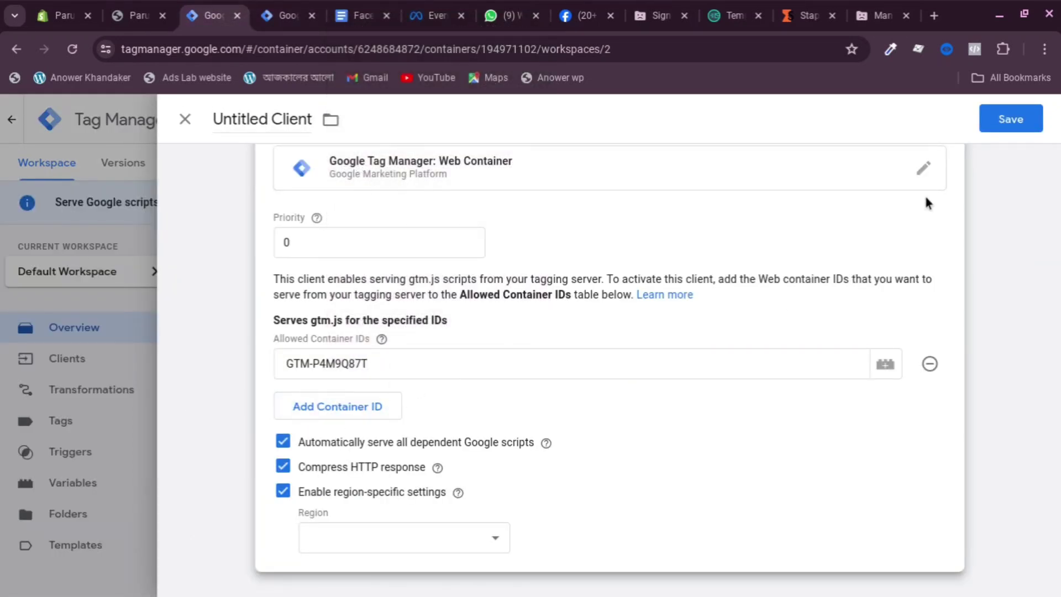
# Set Region to the built-in Visitor Region variable and save the client as Google Tag Manager Web Container
pyautogui.click(351, 531)
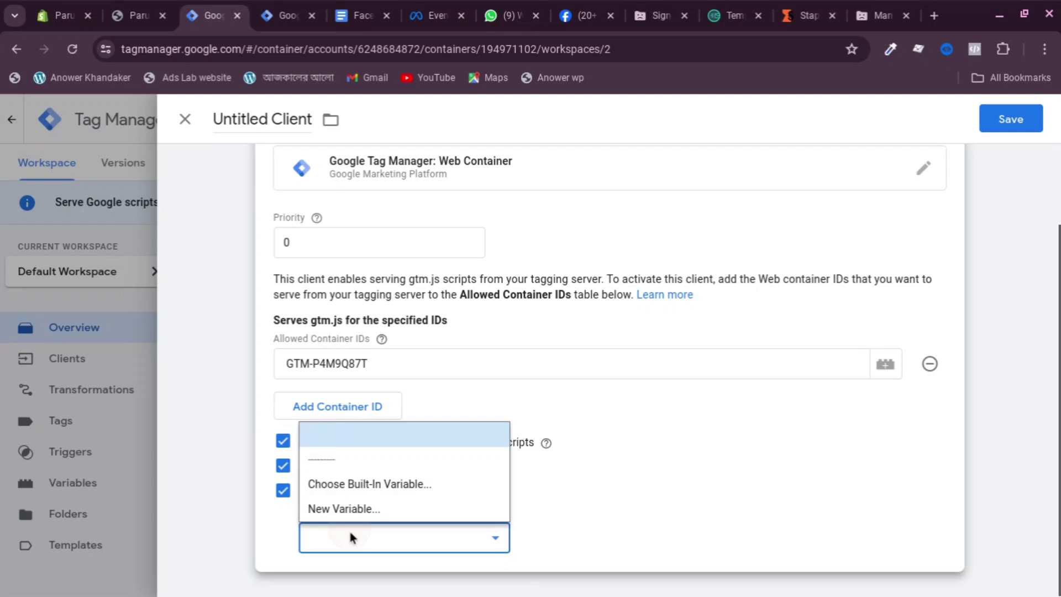
pyautogui.click(360, 482)
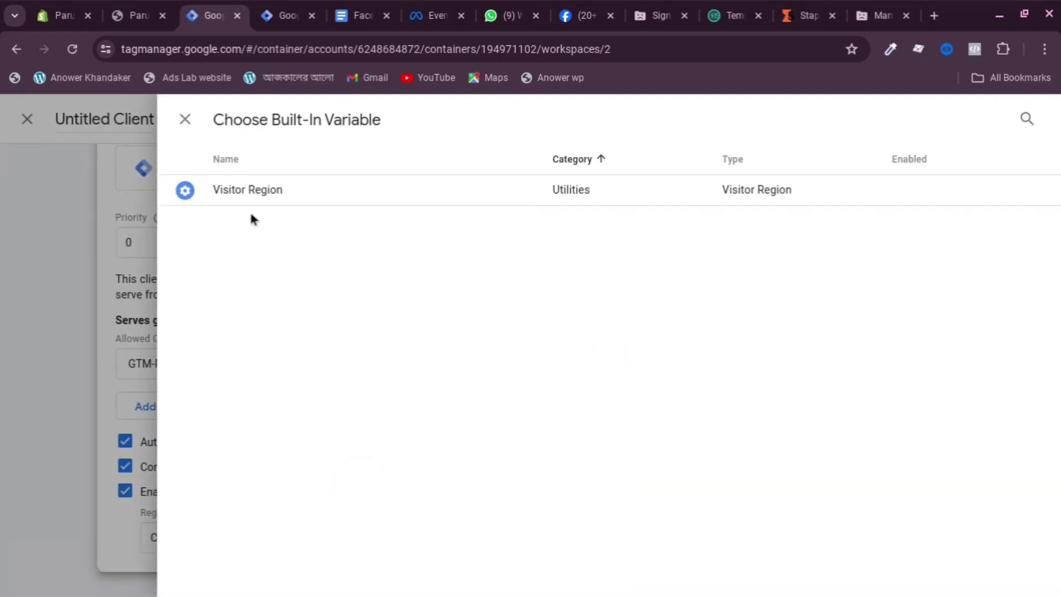
pyautogui.doubleClick(244, 189)
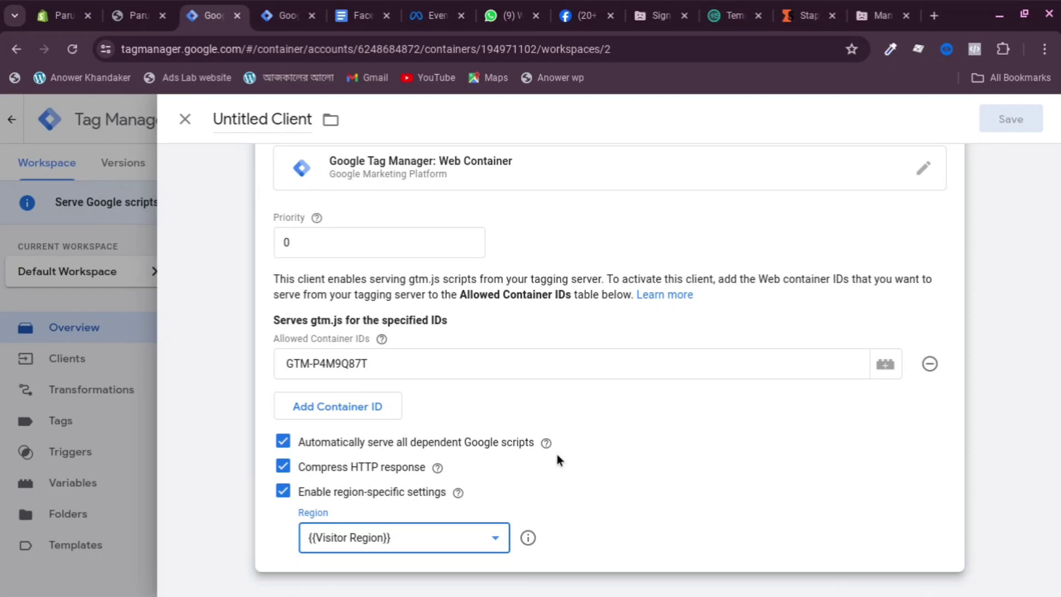
pyautogui.click(564, 426)
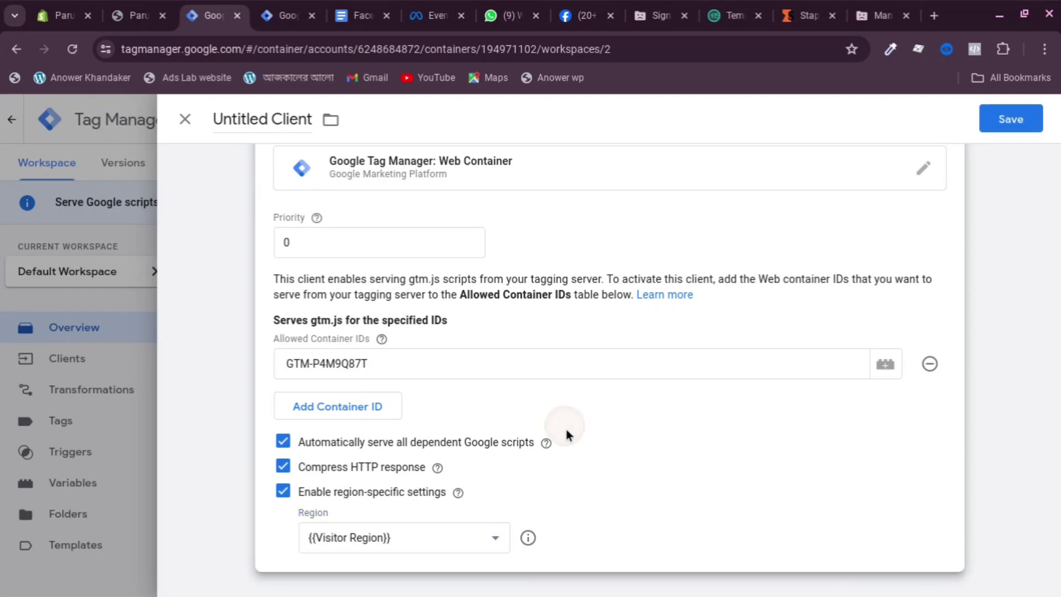
pyautogui.click(1011, 119)
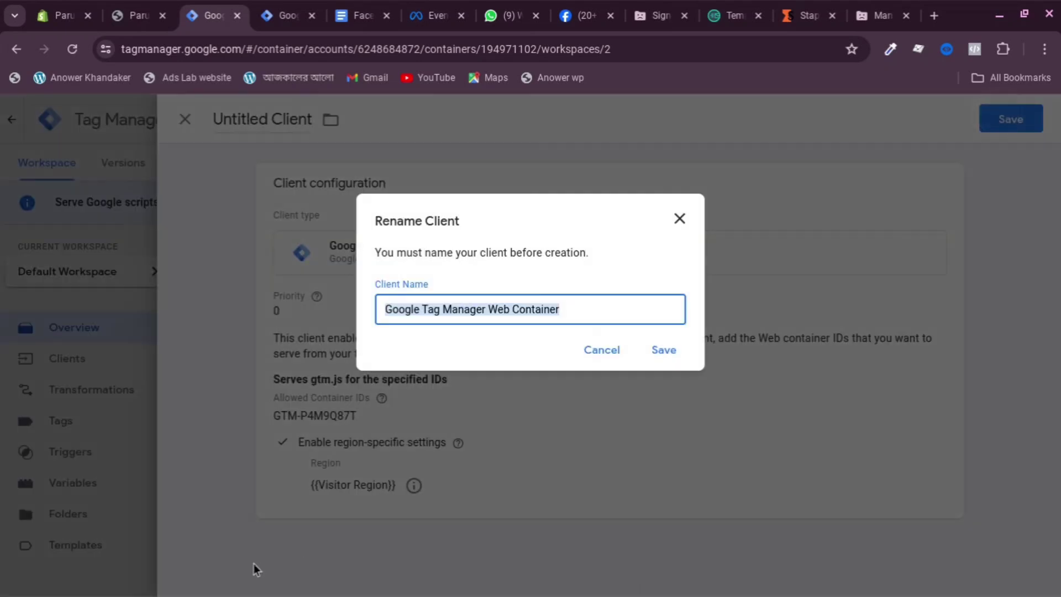
pyautogui.click(664, 350)
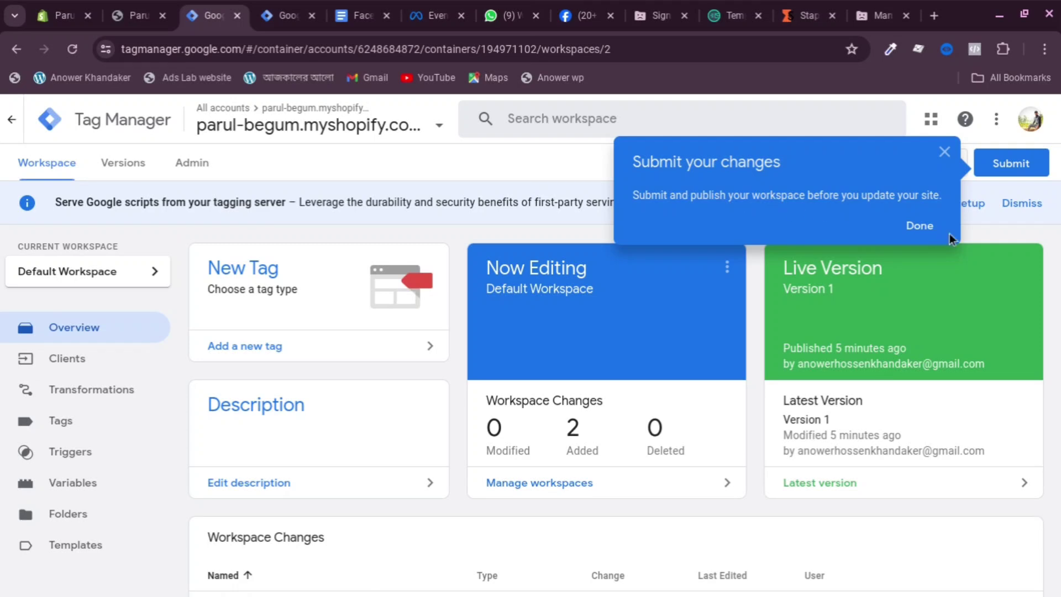
# Dismiss the submit reminder, view the empty Transformations list, and discard an untitled transformation without choosing a type
pyautogui.click(920, 227)
pyautogui.scroll(-2, 147, 359)
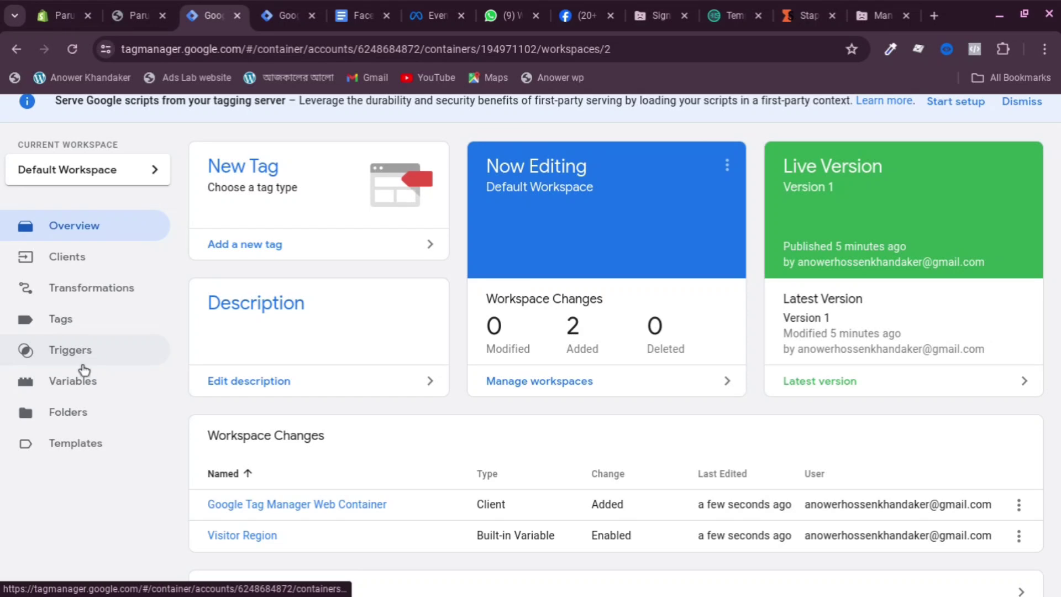
pyautogui.click(79, 330)
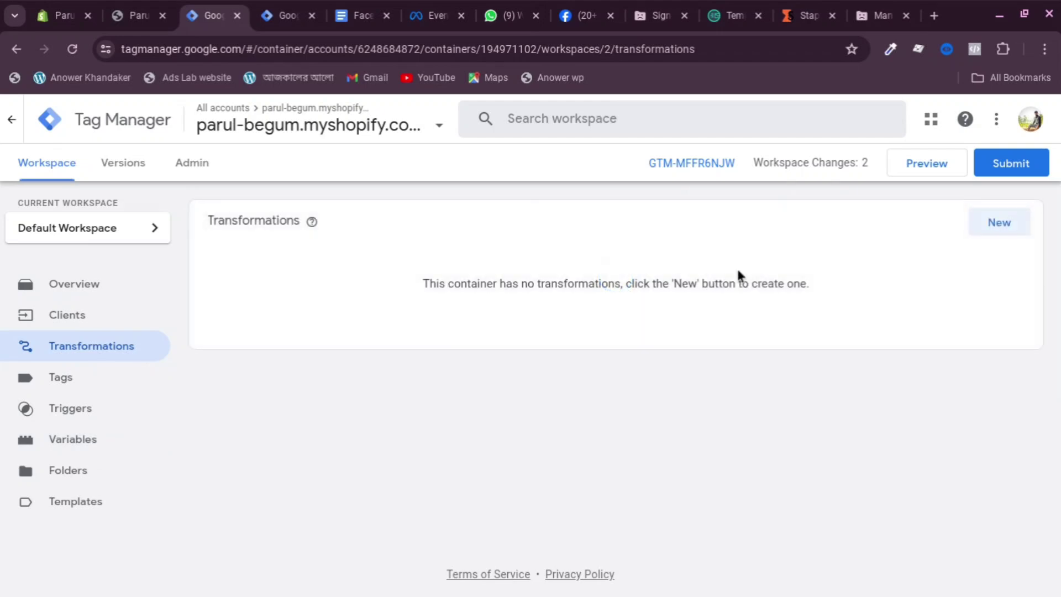
pyautogui.click(999, 224)
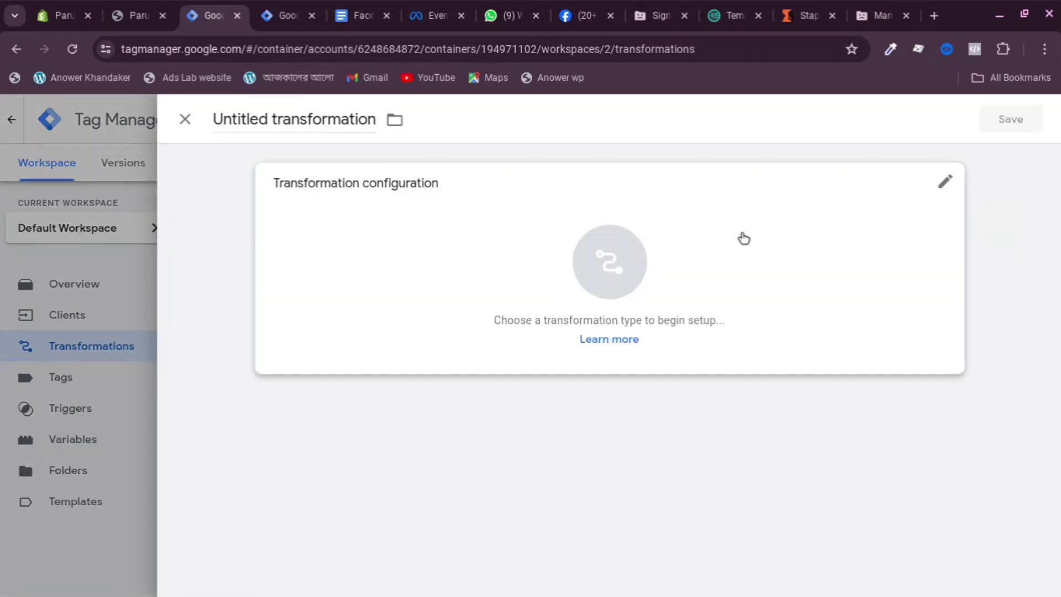
pyautogui.click(782, 235)
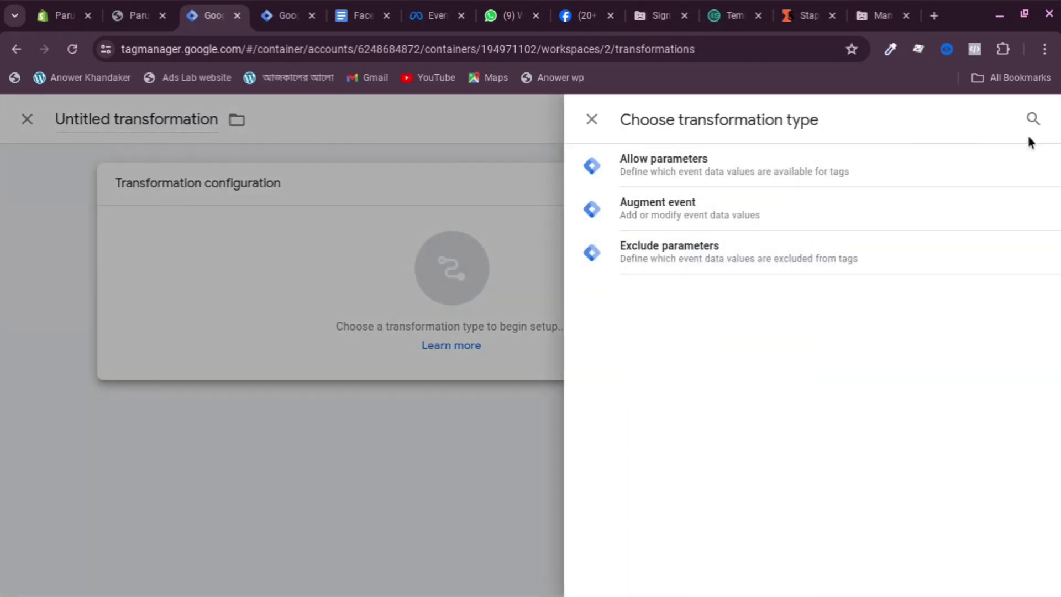
pyautogui.click(435, 274)
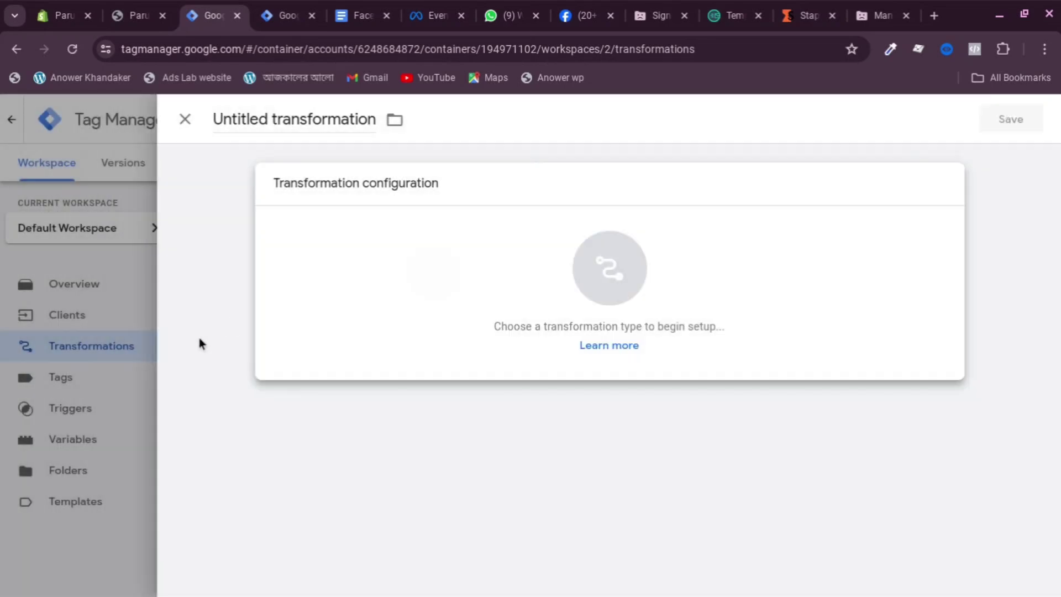
pyautogui.click(105, 358)
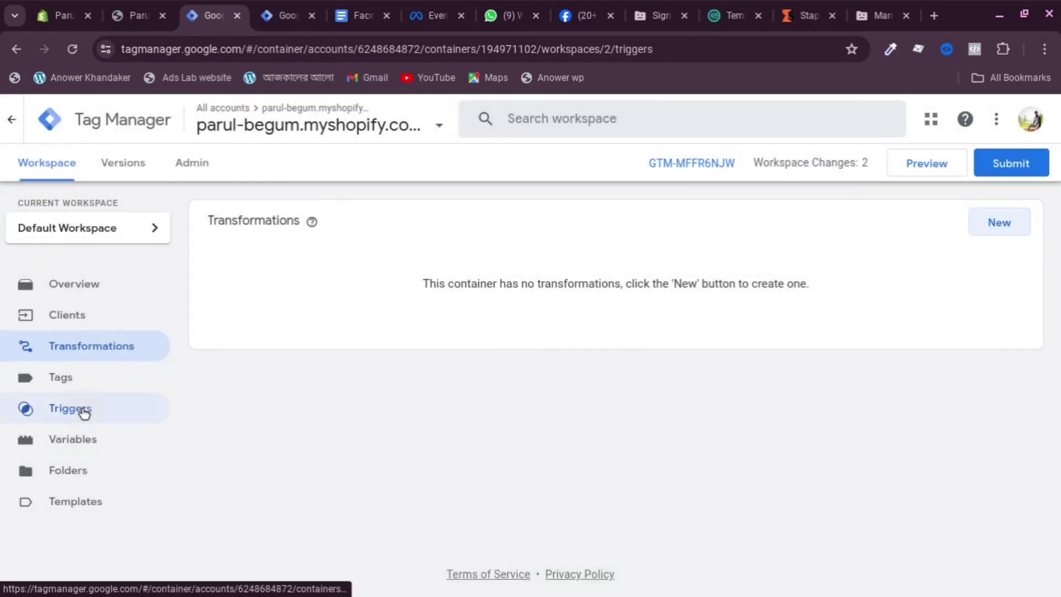
# Start a new trigger of type Custom
pyautogui.click(83, 409)
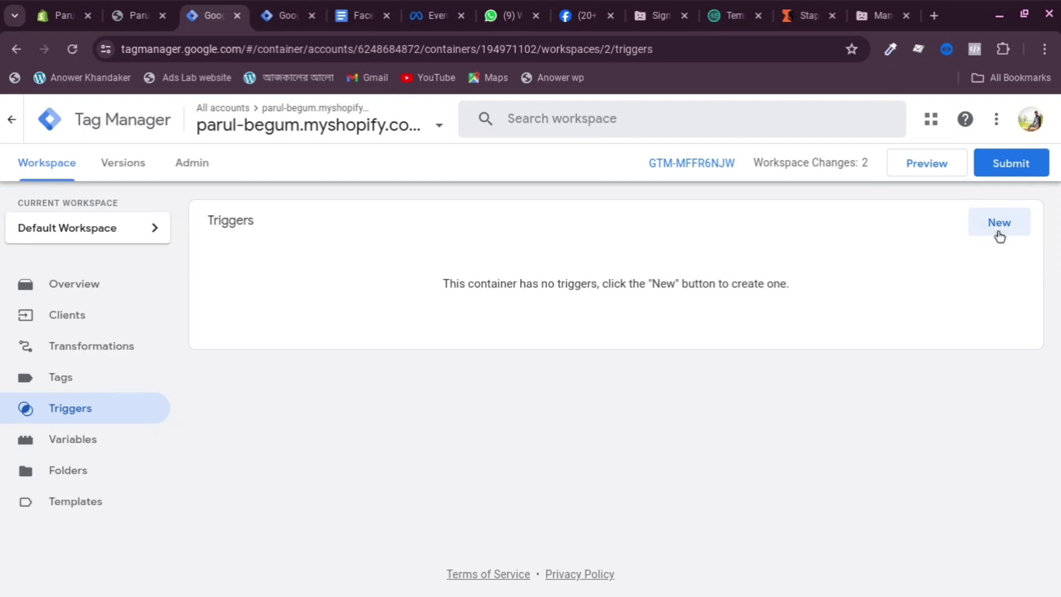
pyautogui.click(999, 236)
pyautogui.click(650, 241)
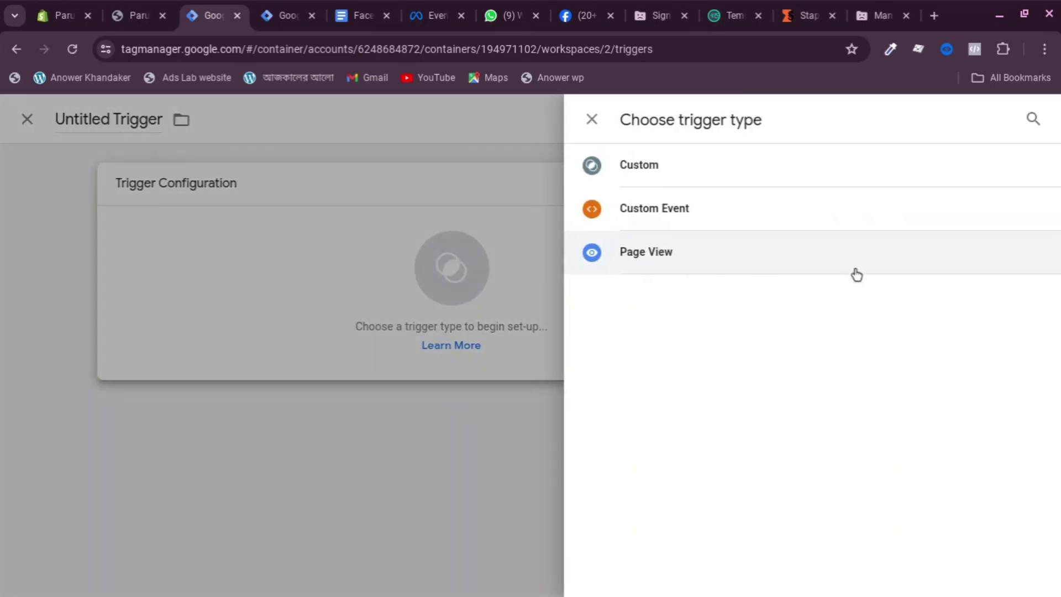
pyautogui.click(687, 218)
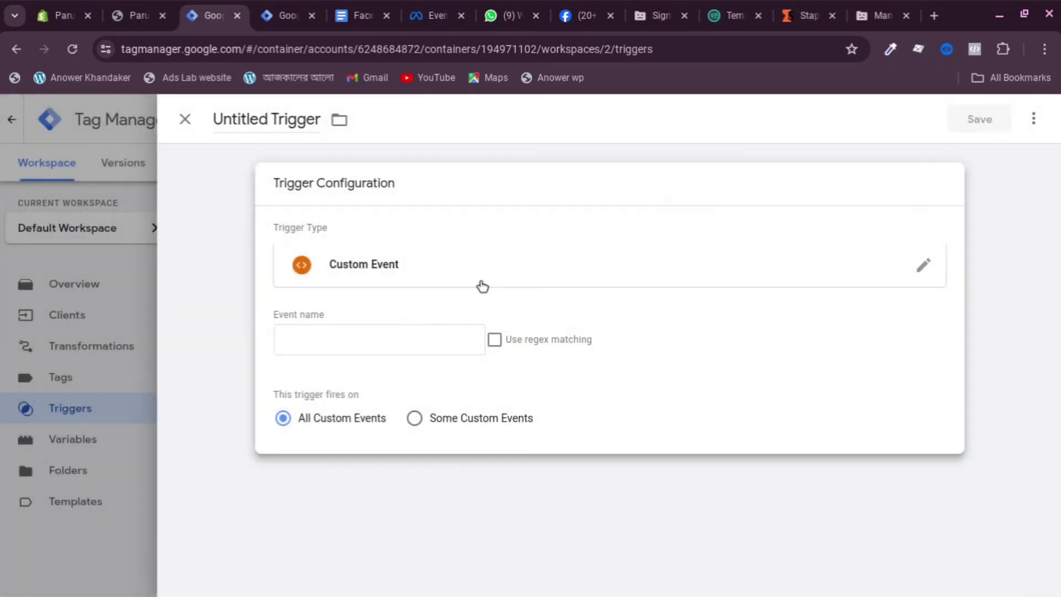
pyautogui.click(482, 286)
pyautogui.click(670, 167)
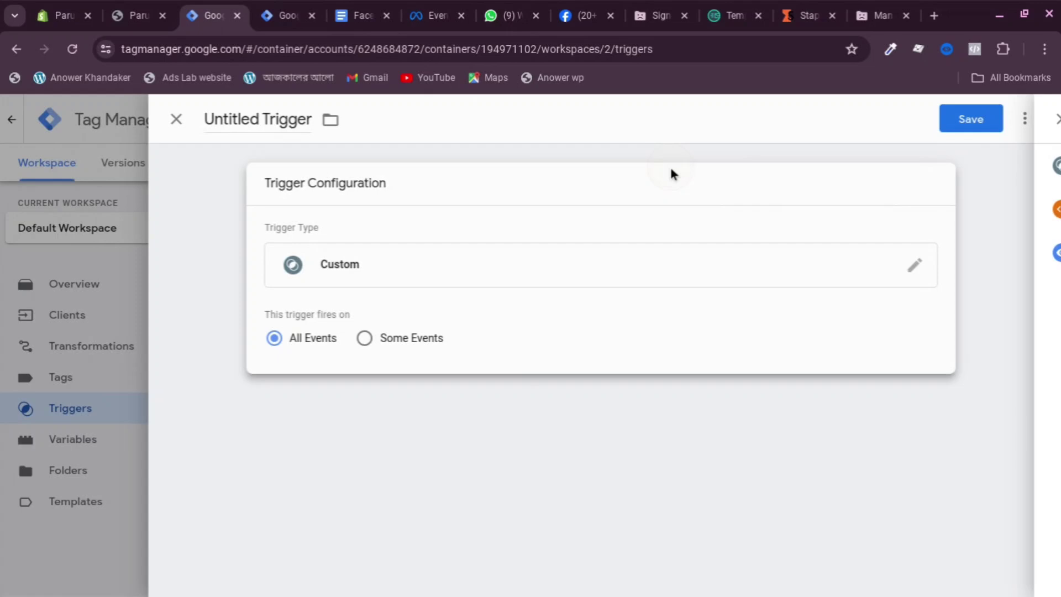
# Make it fire on some events where the built-in Client Name equals GA4
pyautogui.click(372, 339)
pyautogui.click(353, 402)
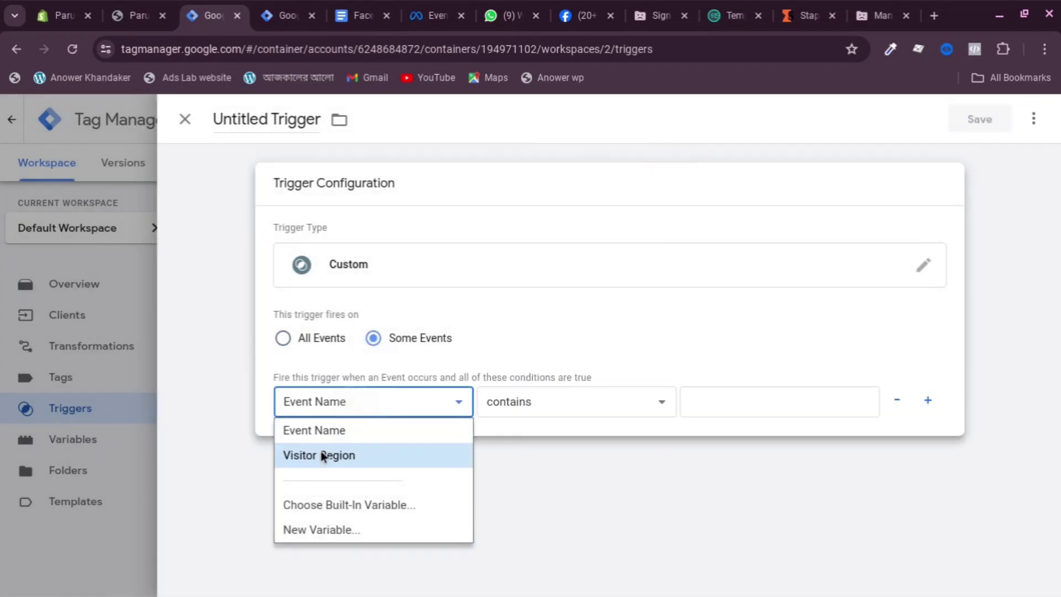
pyautogui.click(333, 503)
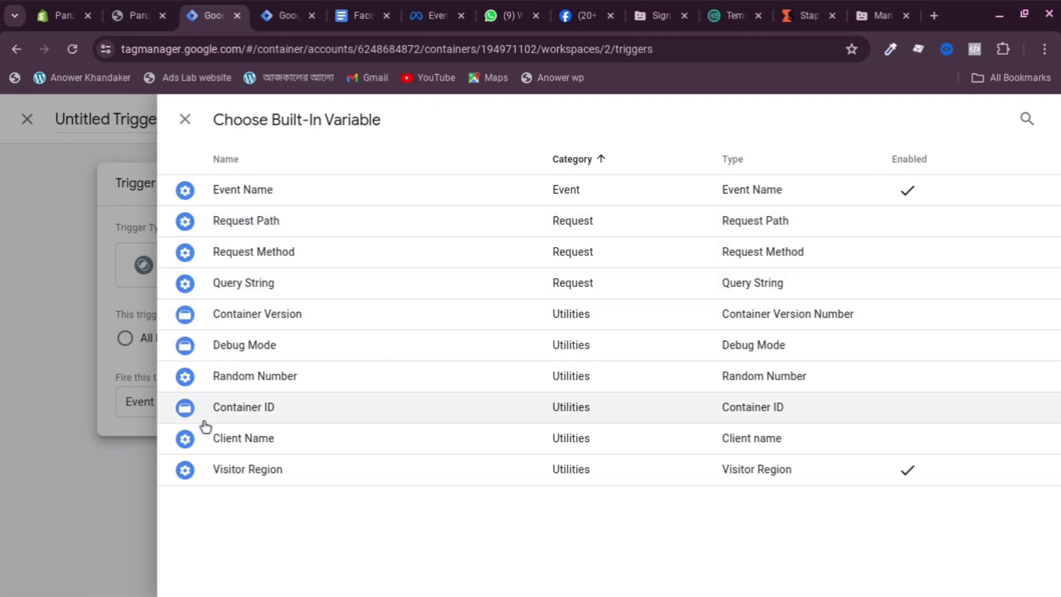
pyautogui.click(270, 440)
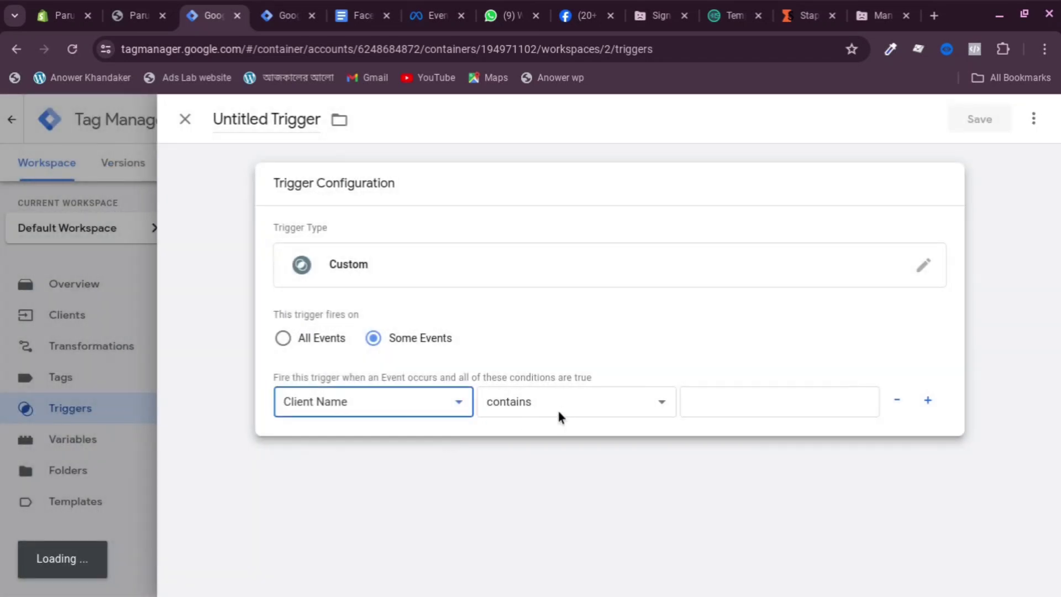
pyautogui.click(558, 413)
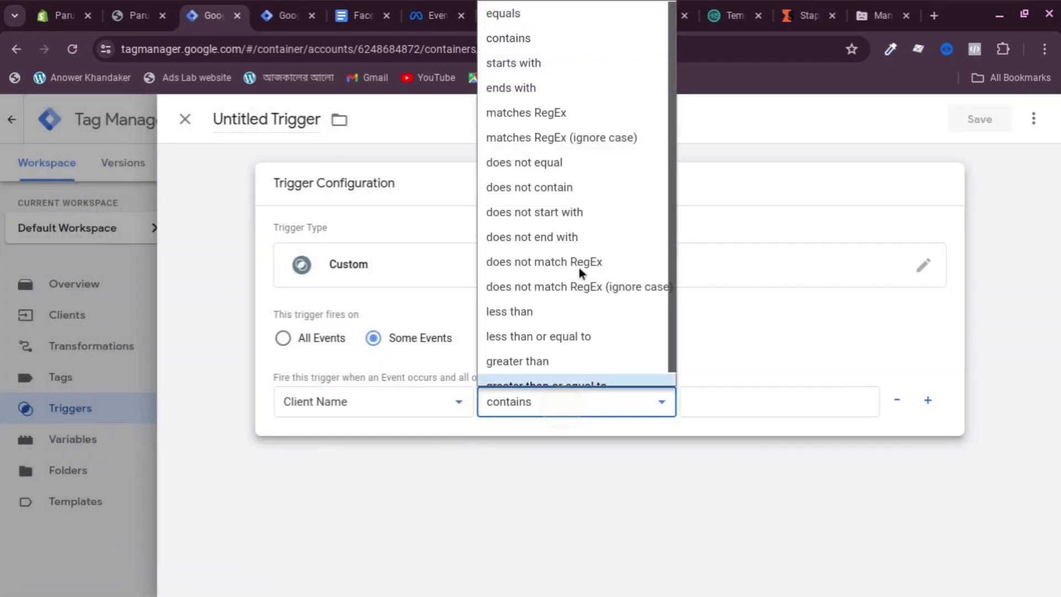
pyautogui.click(571, 10)
pyautogui.click(768, 412)
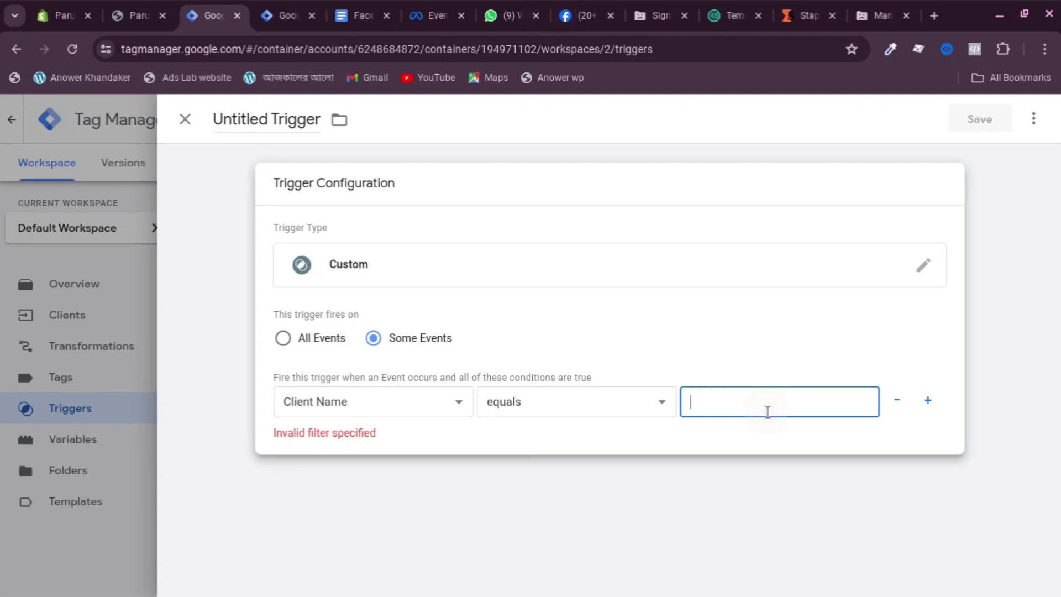
pyautogui.write('GA4')
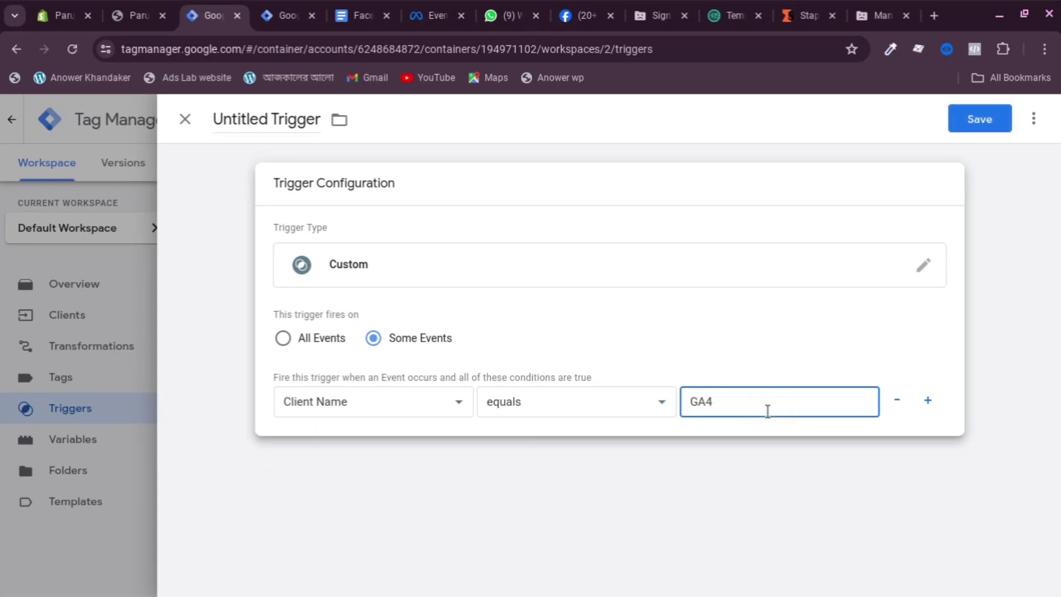
pyautogui.click(243, 113)
# Name the trigger 'Client Name -GA4' and save it
pyautogui.click(261, 117)
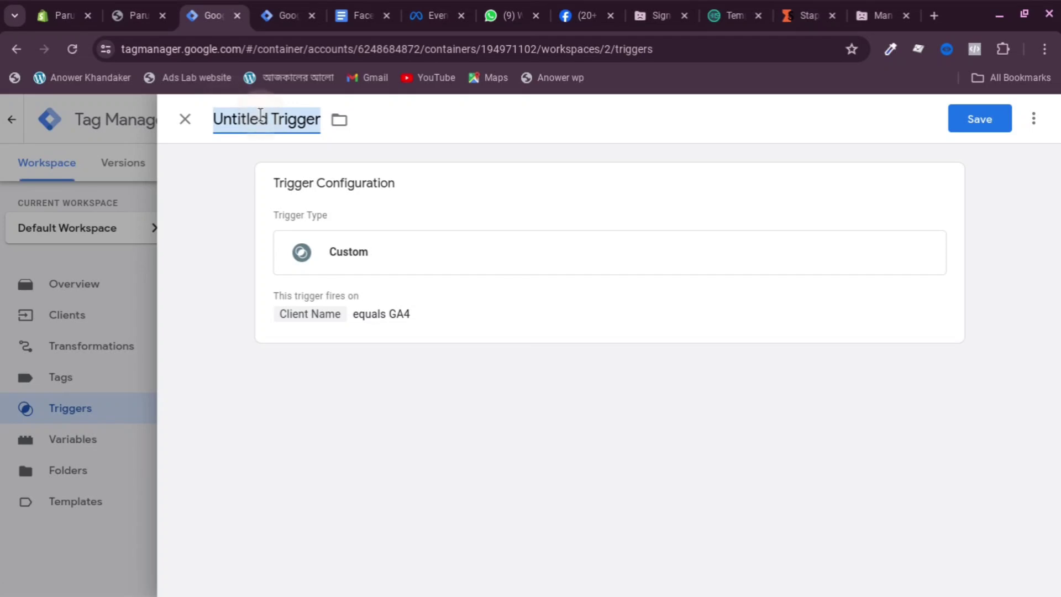
pyautogui.write('Client Na')
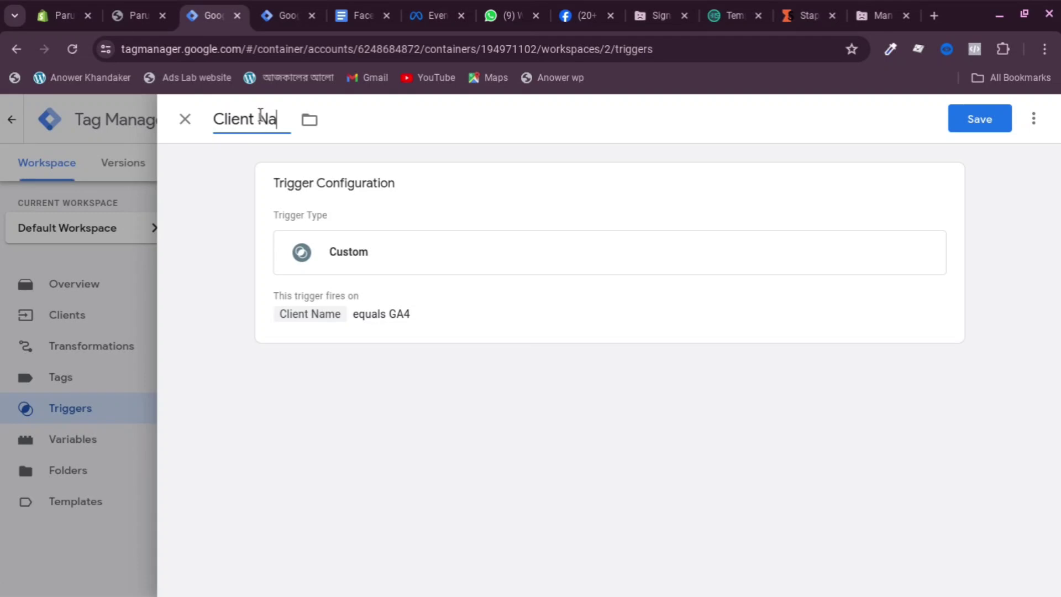
pyautogui.write('me G')
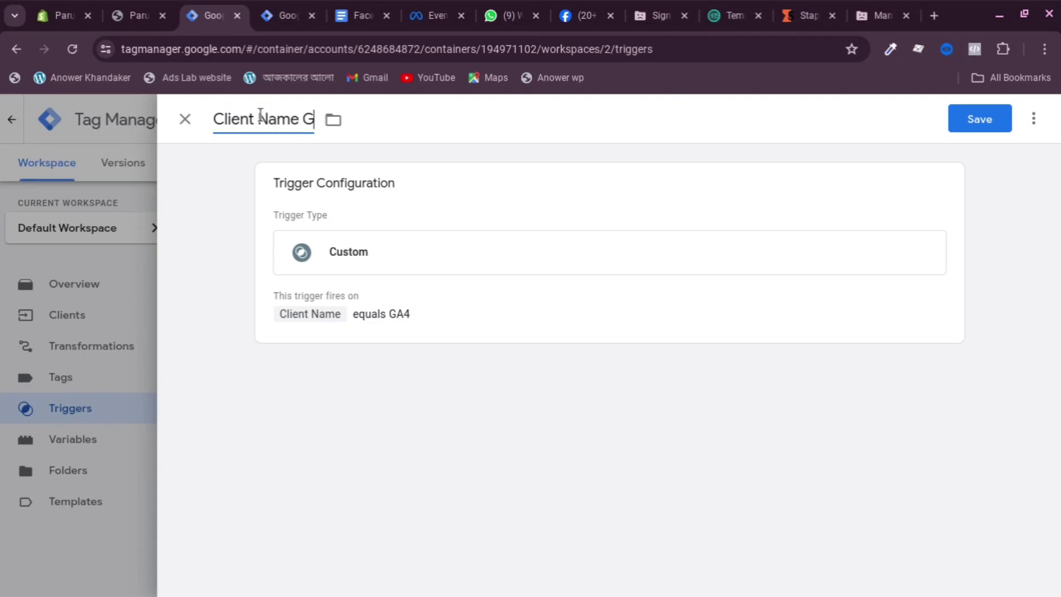
pyautogui.write('A4')
pyautogui.click(306, 117)
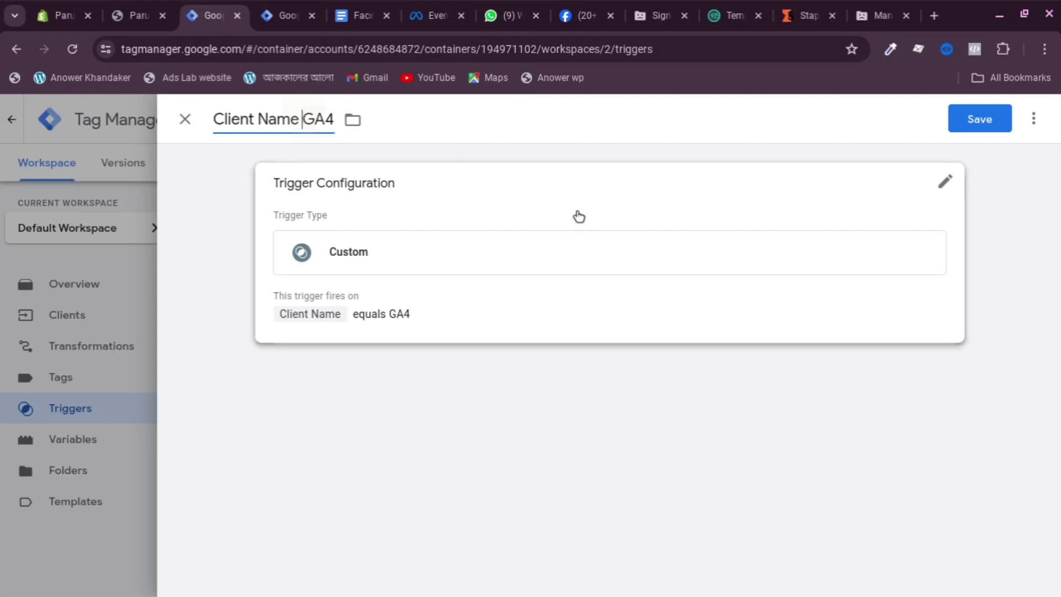
pyautogui.write('-')
pyautogui.click(968, 131)
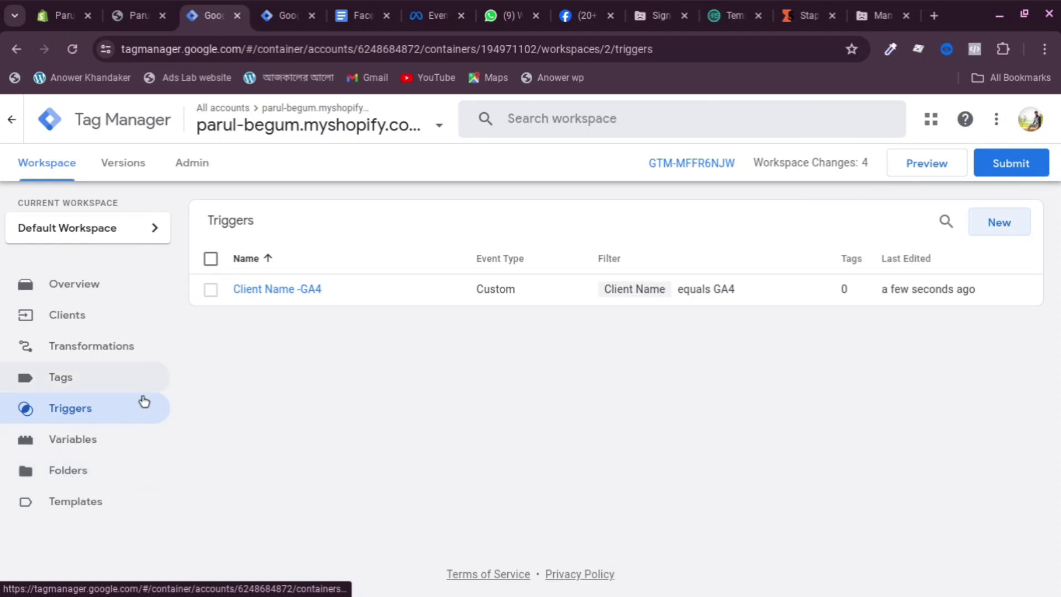
# Start a new tag and search the Community Template Gallery for 'facebook'
pyautogui.click(82, 379)
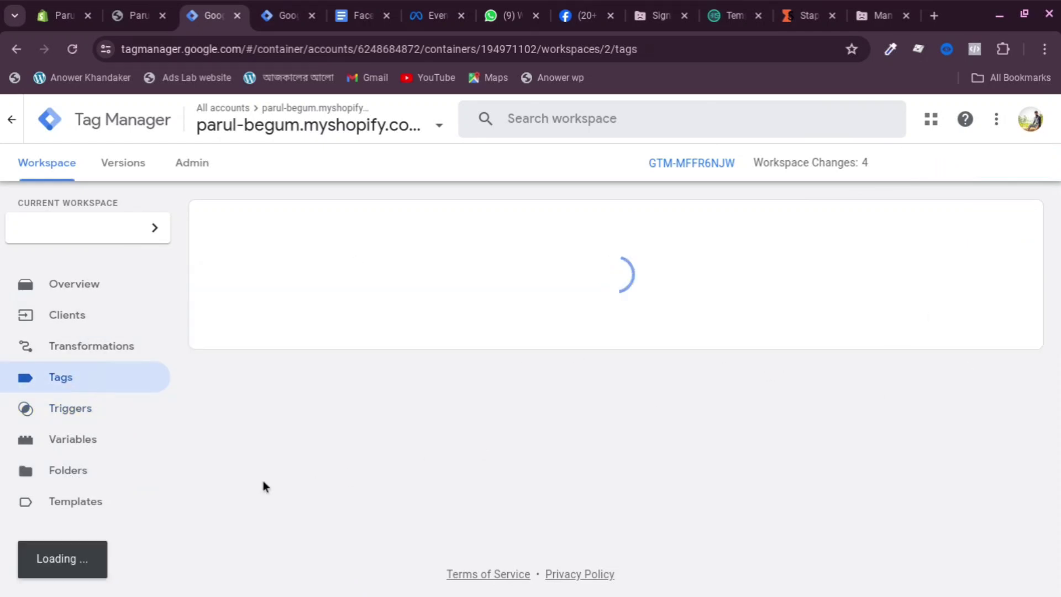
pyautogui.click(1004, 225)
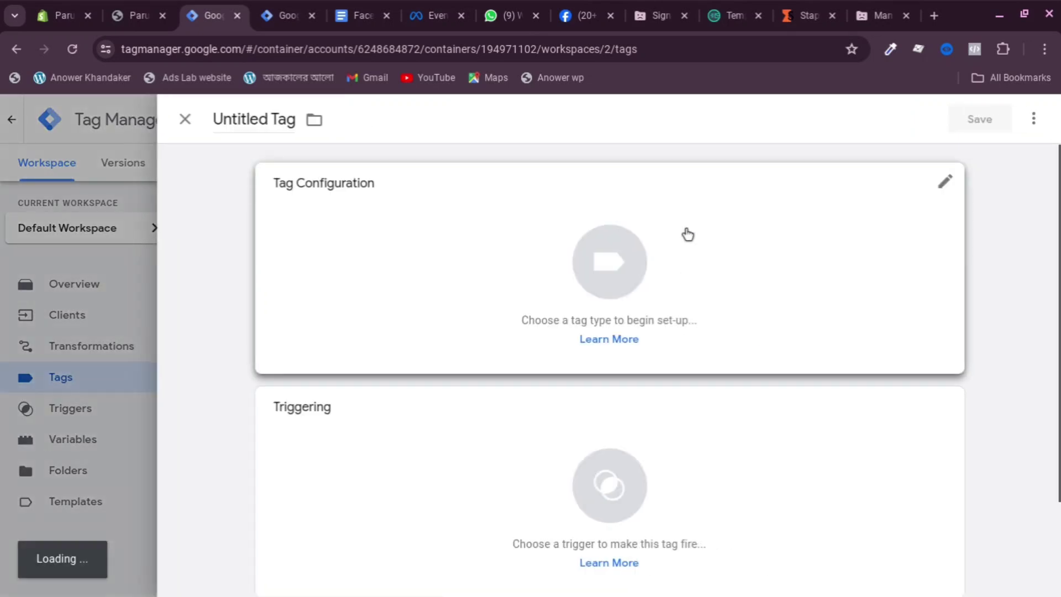
pyautogui.click(687, 232)
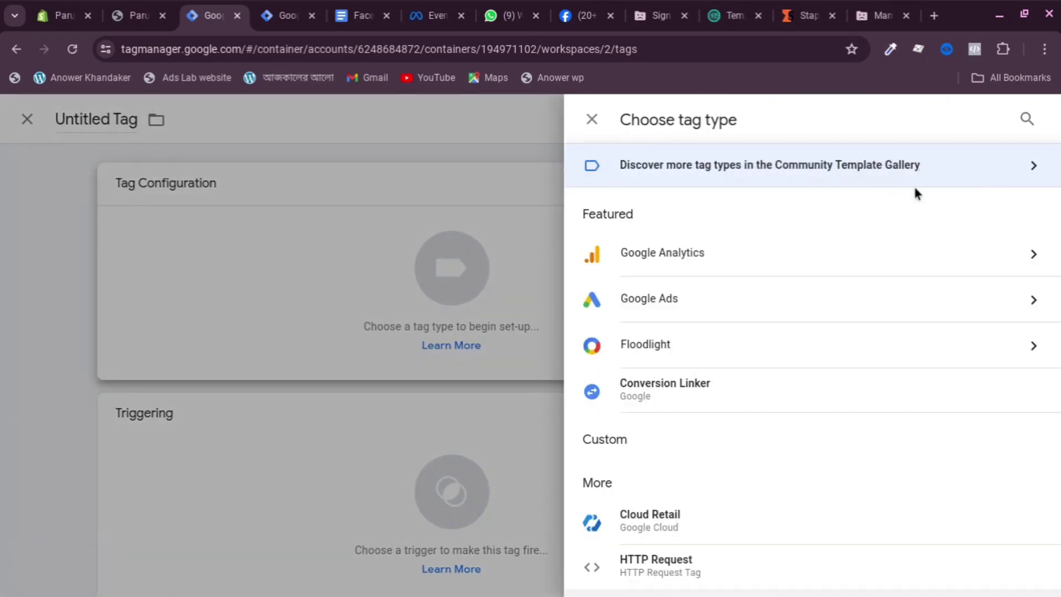
pyautogui.click(984, 175)
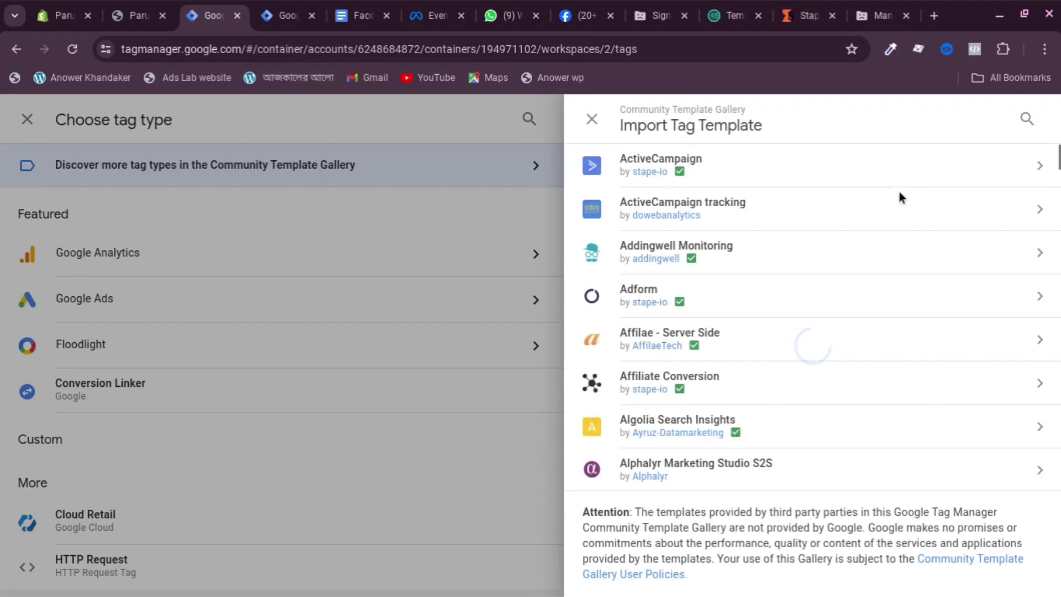
pyautogui.click(1024, 120)
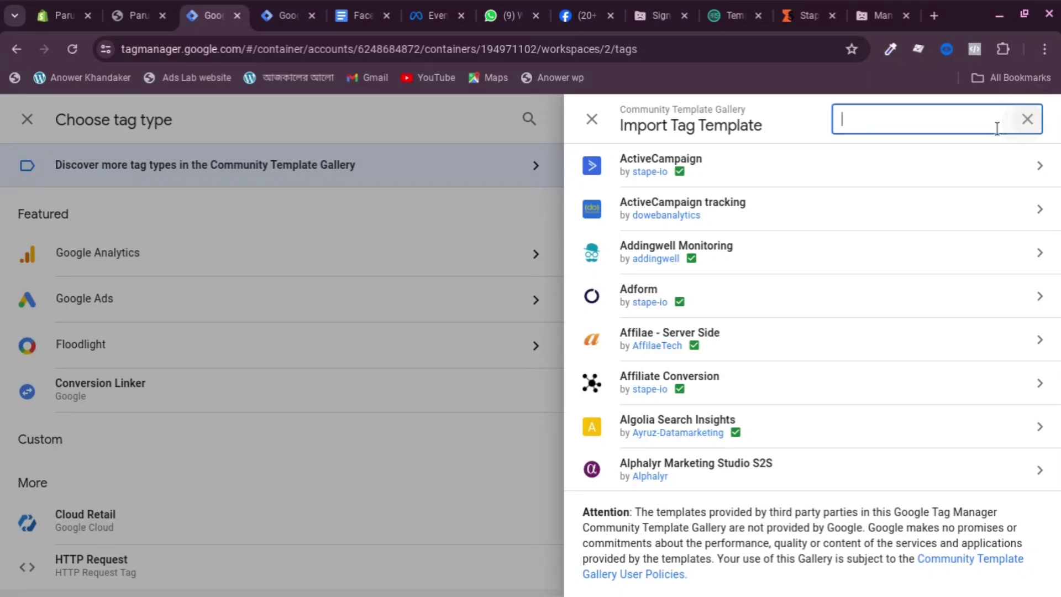
pyautogui.write('f')
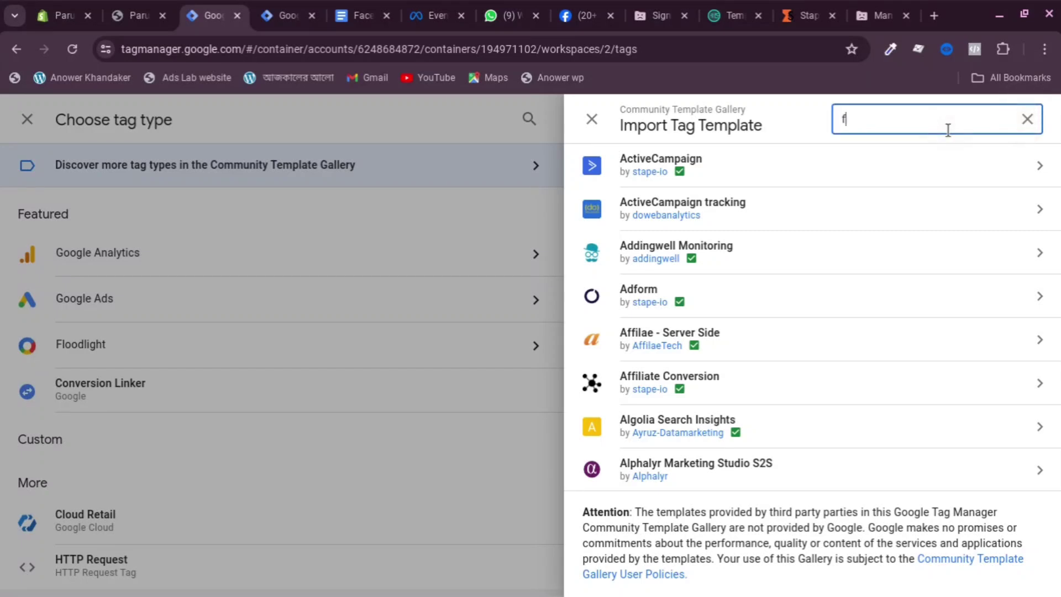
pyautogui.write('acebook')
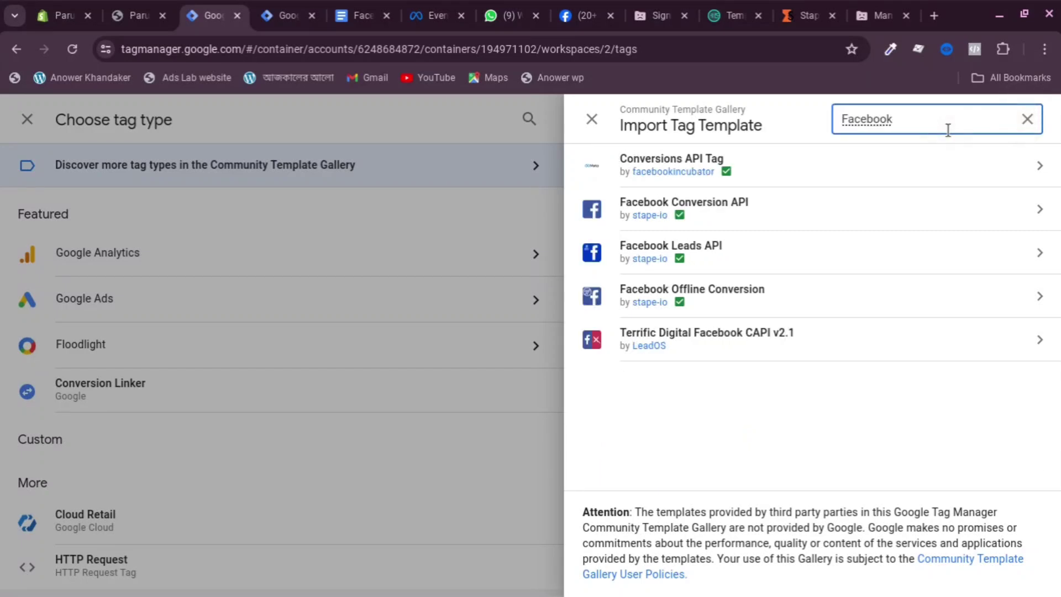
# Add the Conversions API Tag template to the workspace and review the new tag's fields
pyautogui.click(680, 166)
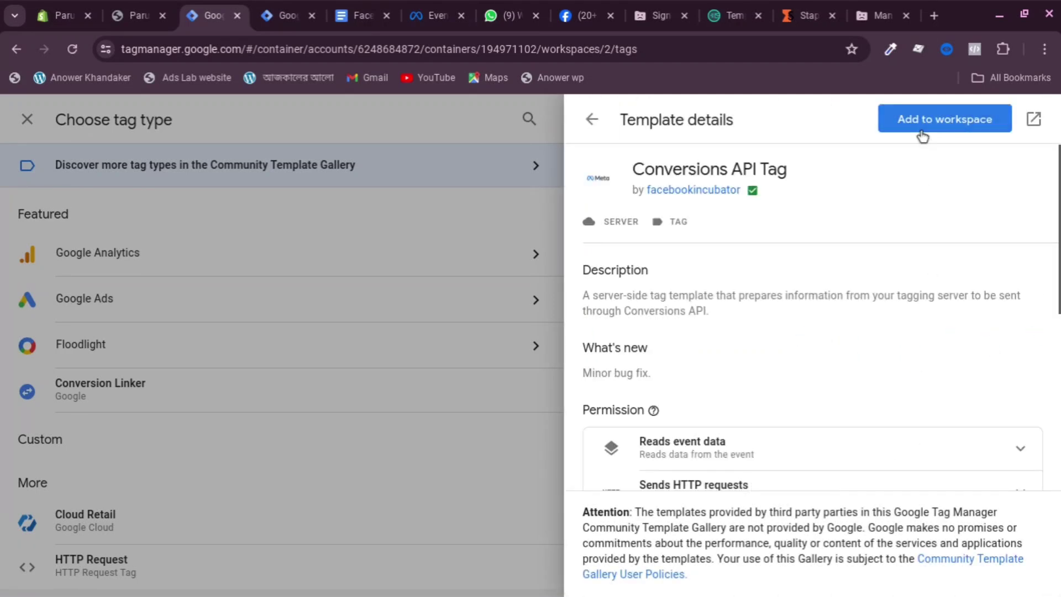
pyautogui.click(922, 136)
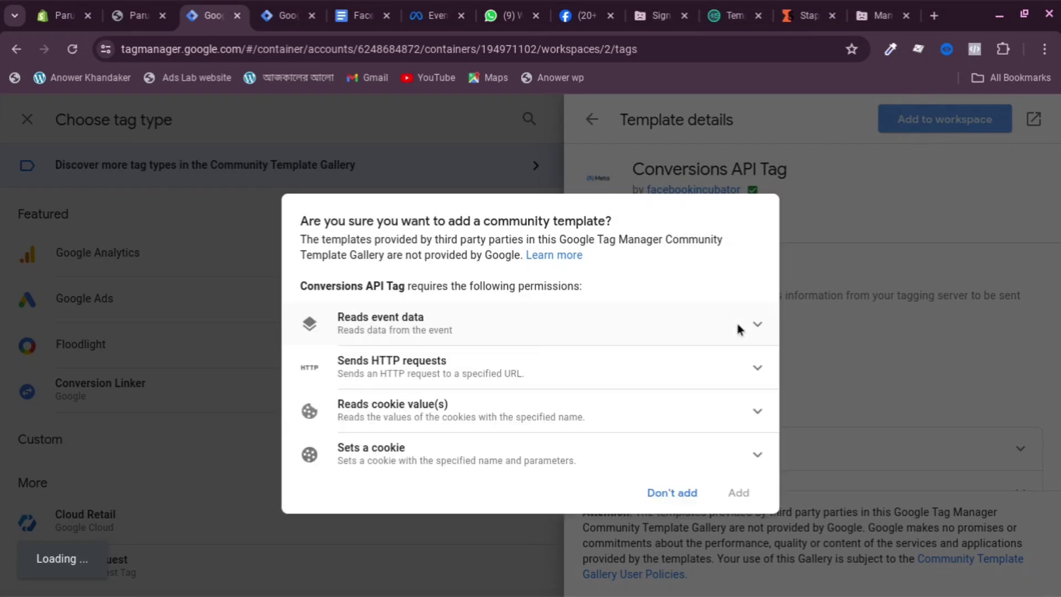
pyautogui.click(736, 320)
pyautogui.click(739, 533)
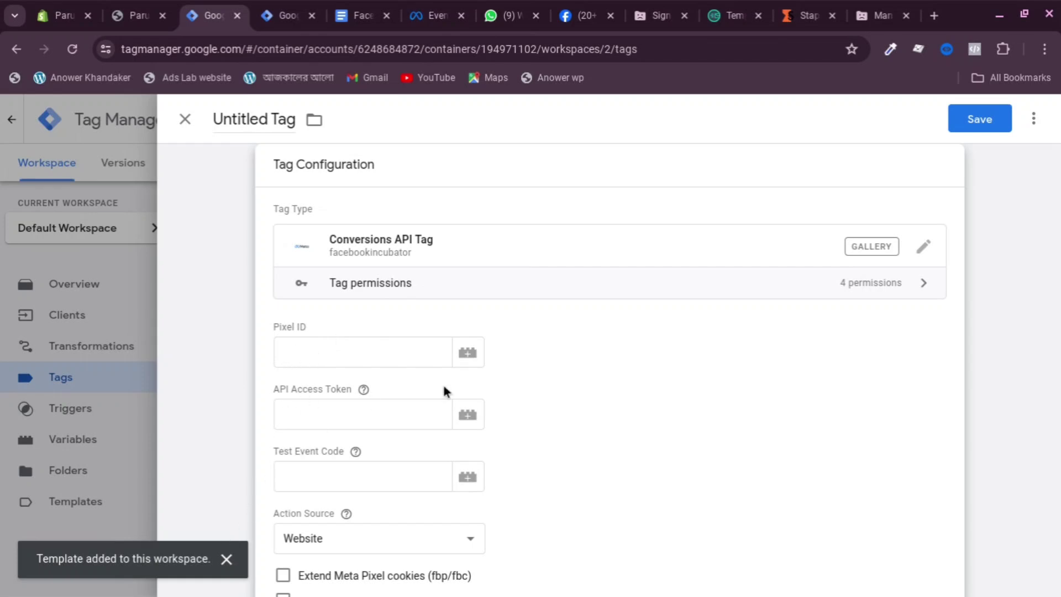
pyautogui.scroll(-1, 350, 355)
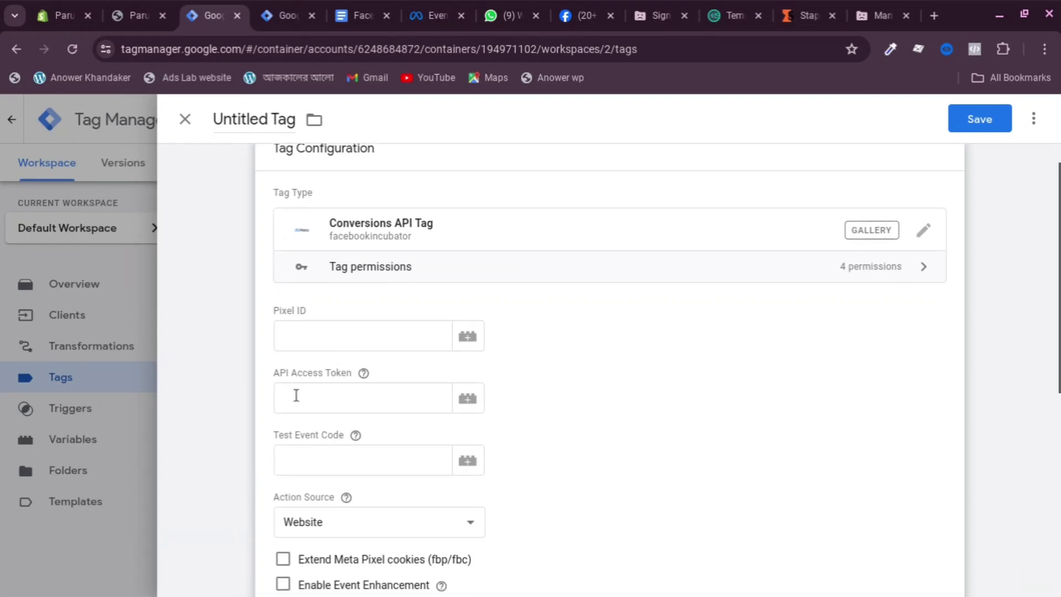
pyautogui.scroll(-2, 296, 395)
pyautogui.moveTo(296, 442)
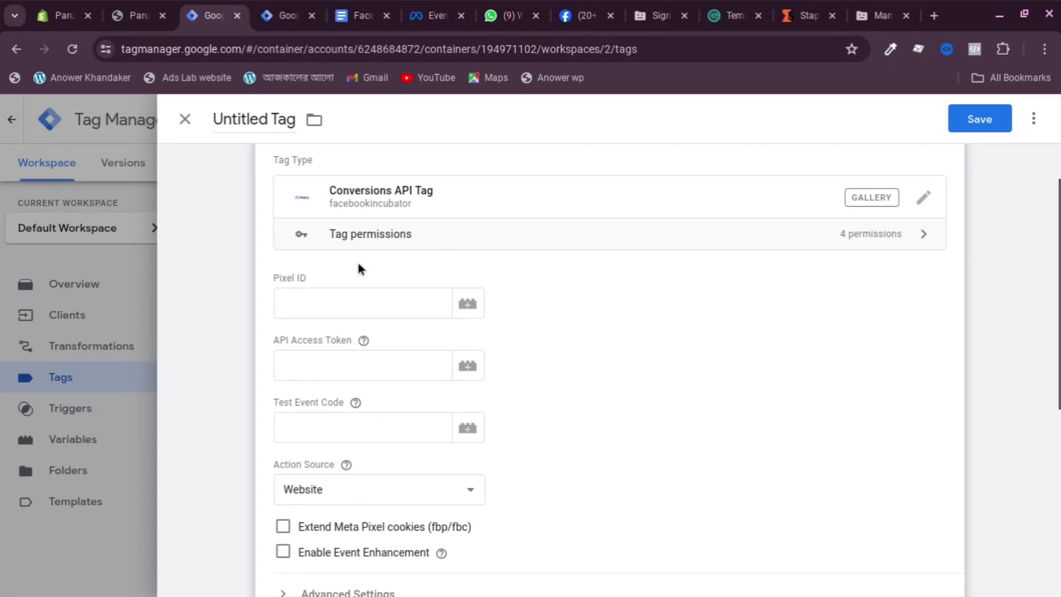
pyautogui.scroll(1, 348, 287)
pyautogui.click(332, 326)
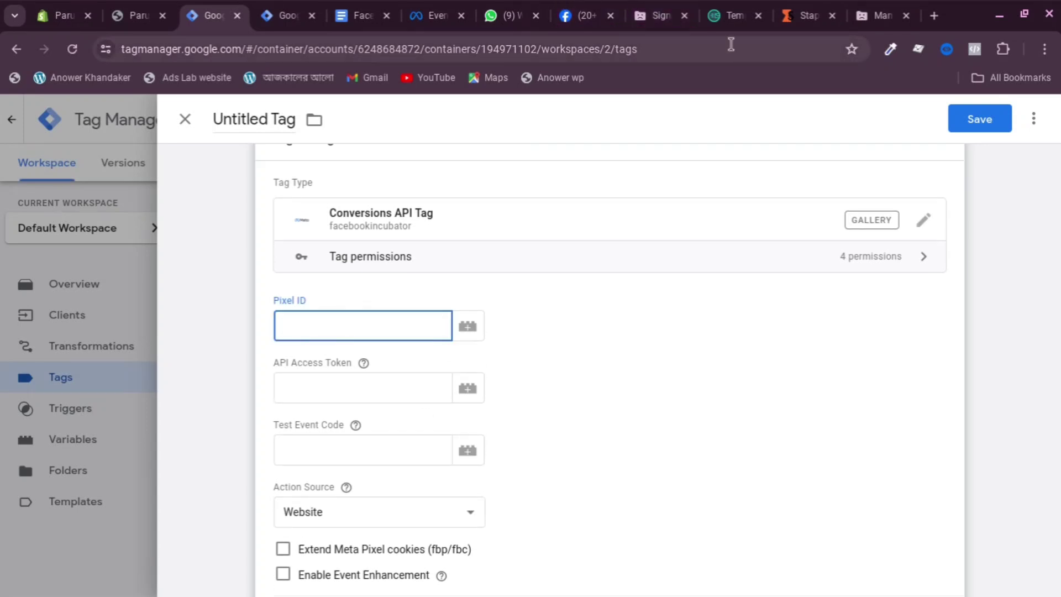
# Copy the dataset ID from Meta Events Manager settings and paste it into the tag's Pixel ID
pyautogui.click(436, 12)
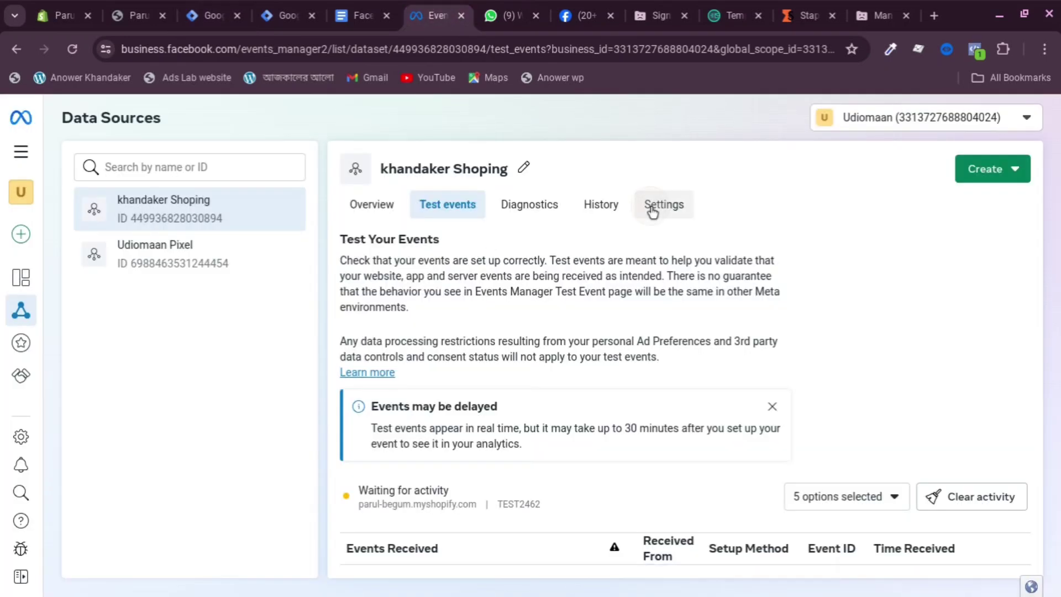
pyautogui.click(651, 210)
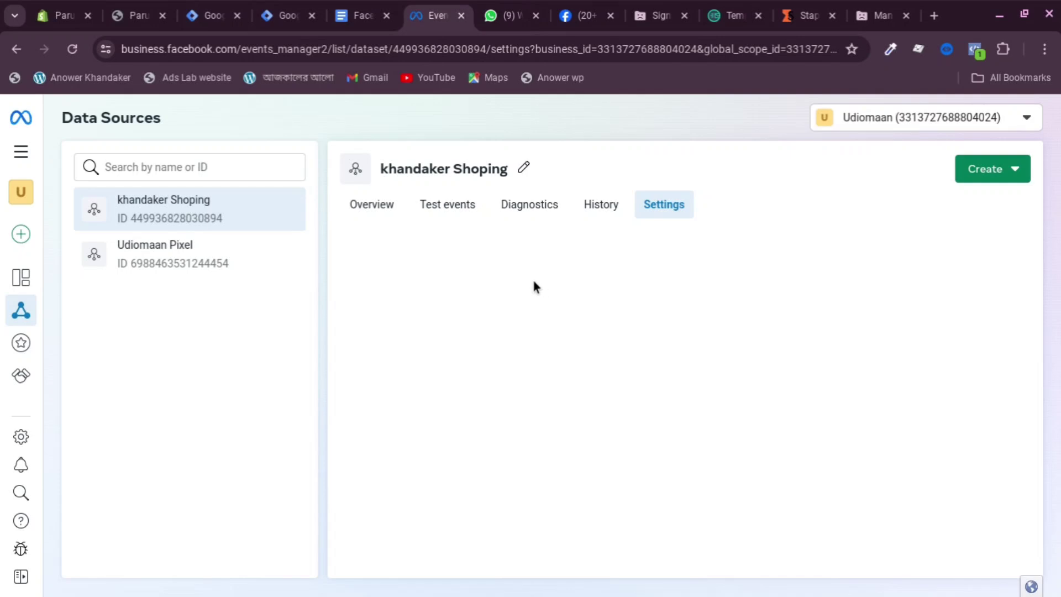
pyautogui.scroll(-1, 387, 342)
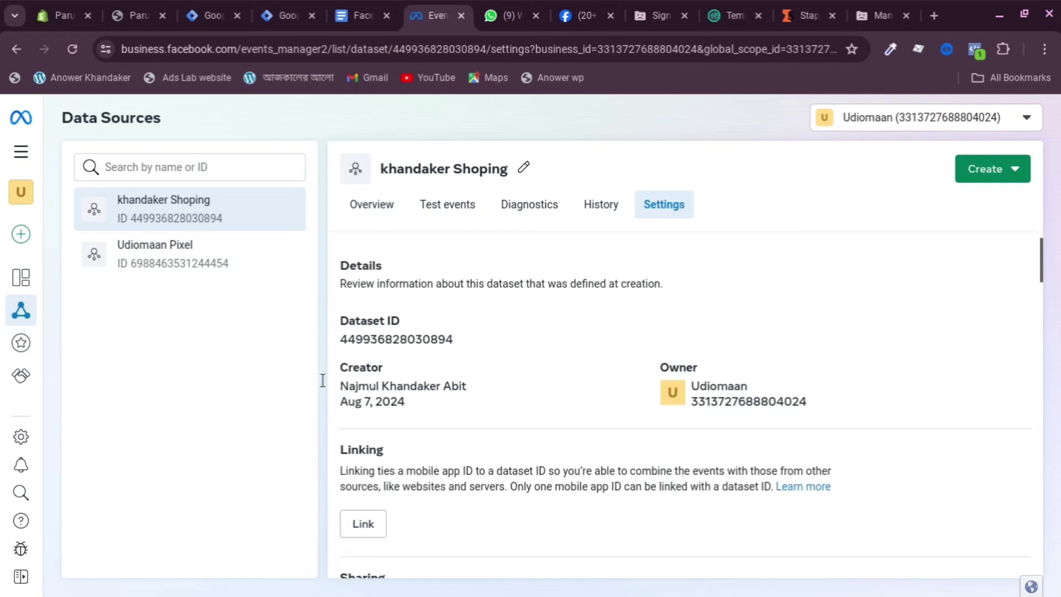
pyautogui.click(390, 347)
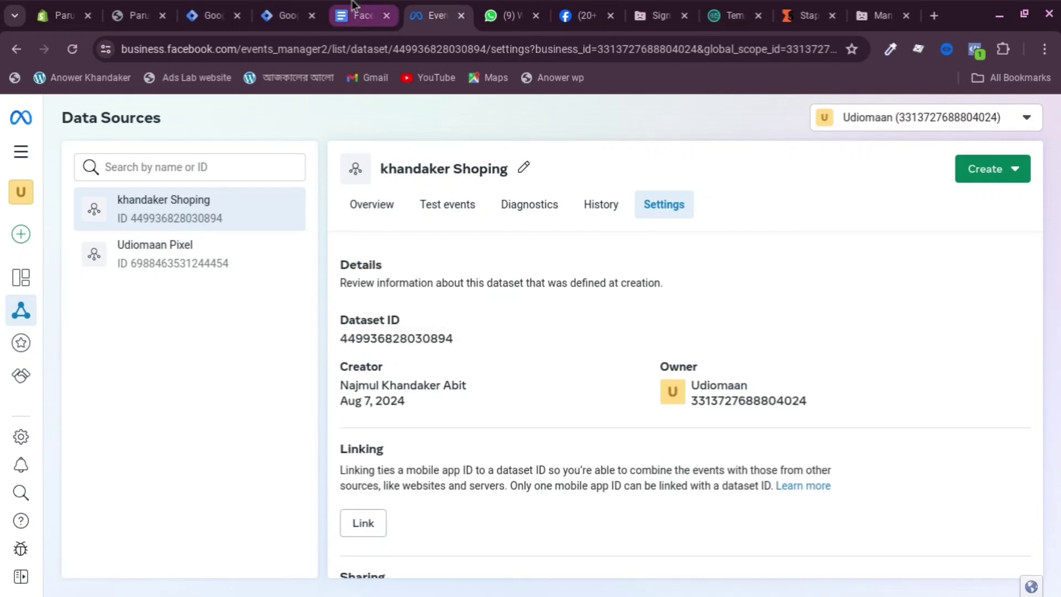
pyautogui.click(210, 15)
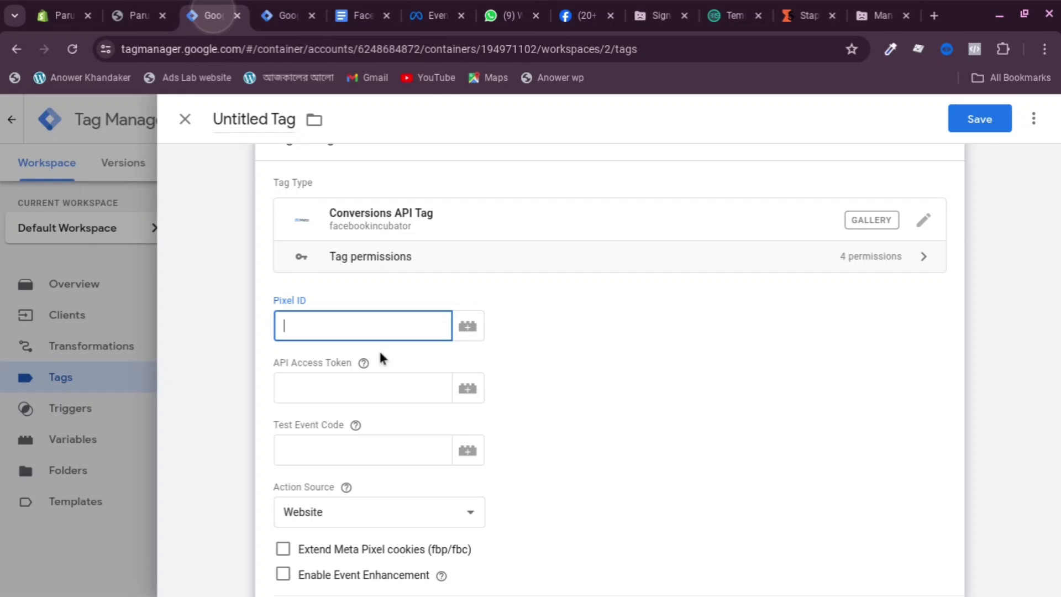
pyautogui.rightClick(327, 326)
pyautogui.click(366, 395)
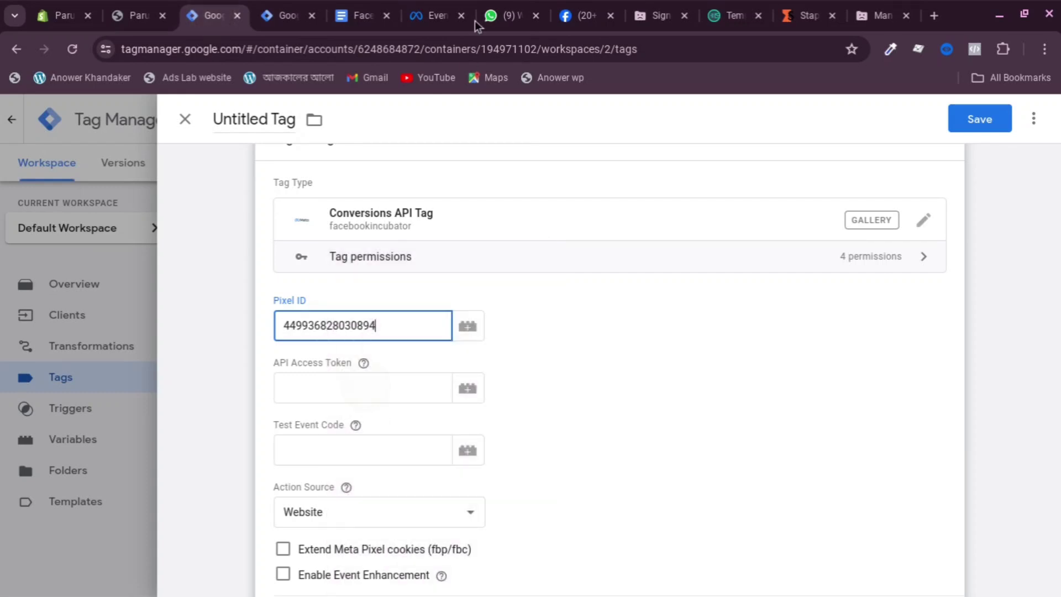
# Generate a Conversions API access token in the dataset's settings and copy it
pyautogui.click(434, 13)
pyautogui.scroll(-10, 605, 318)
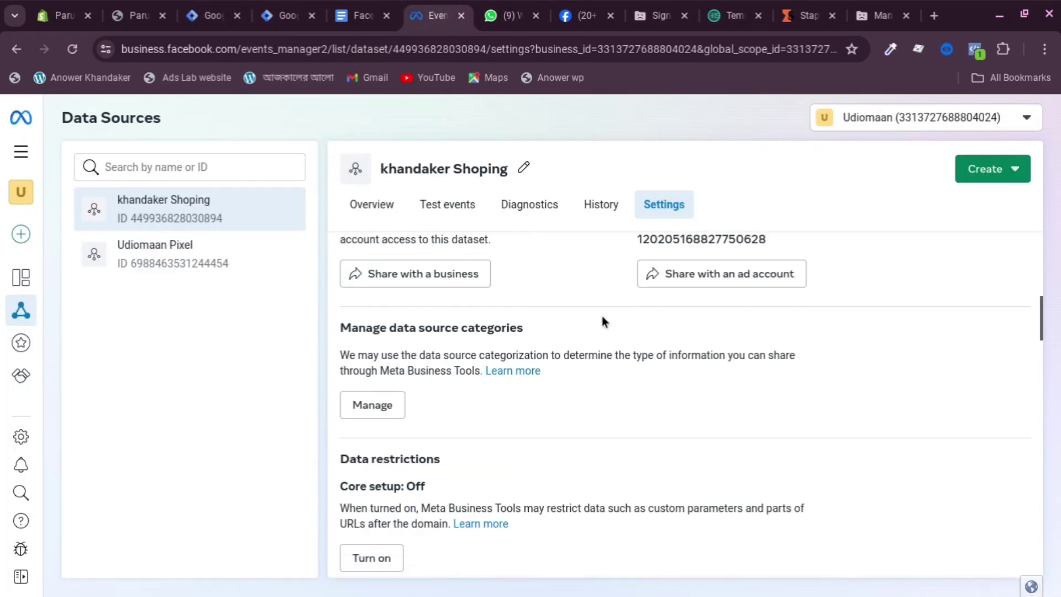
pyautogui.scroll(-10, 594, 326)
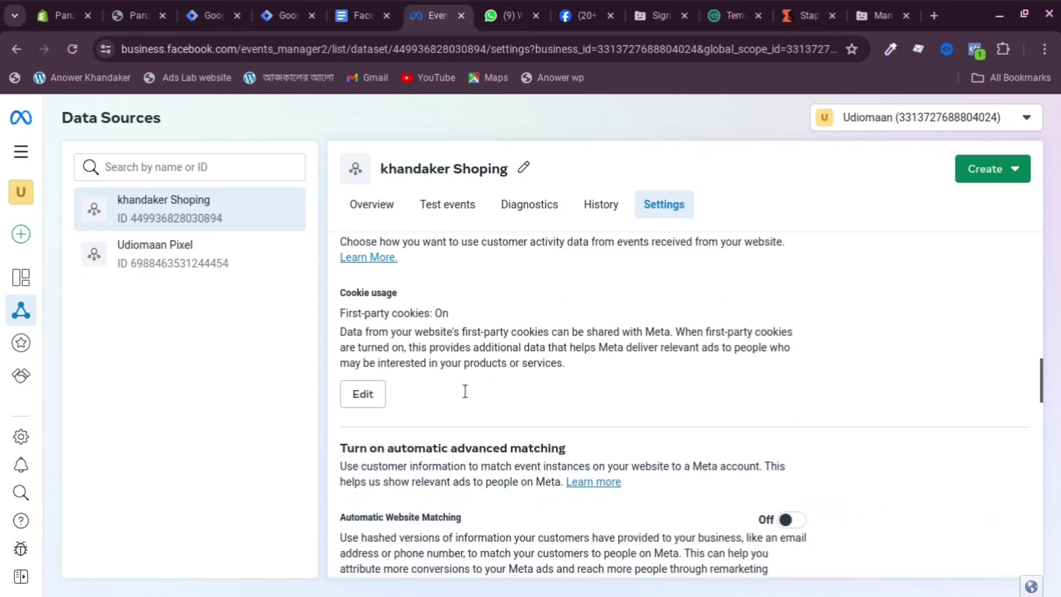
pyautogui.scroll(-5, 442, 375)
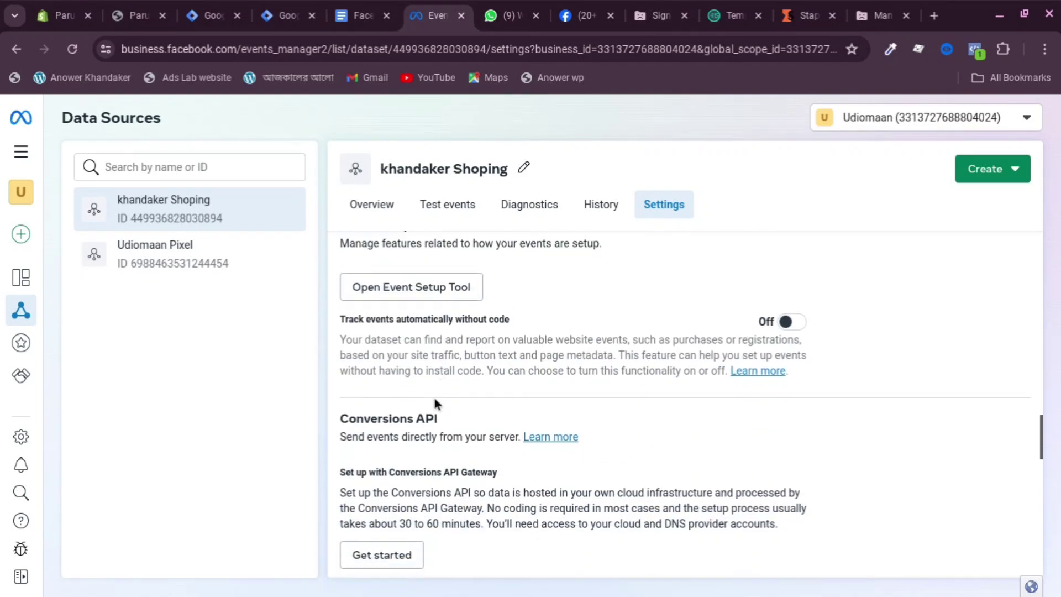
pyautogui.scroll(-4, 434, 402)
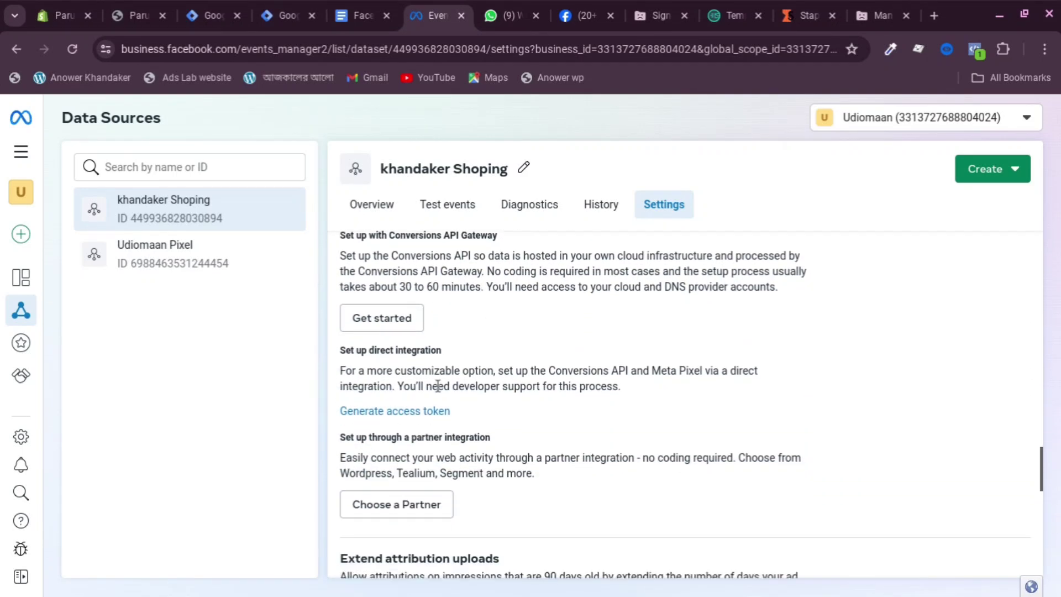
pyautogui.click(402, 411)
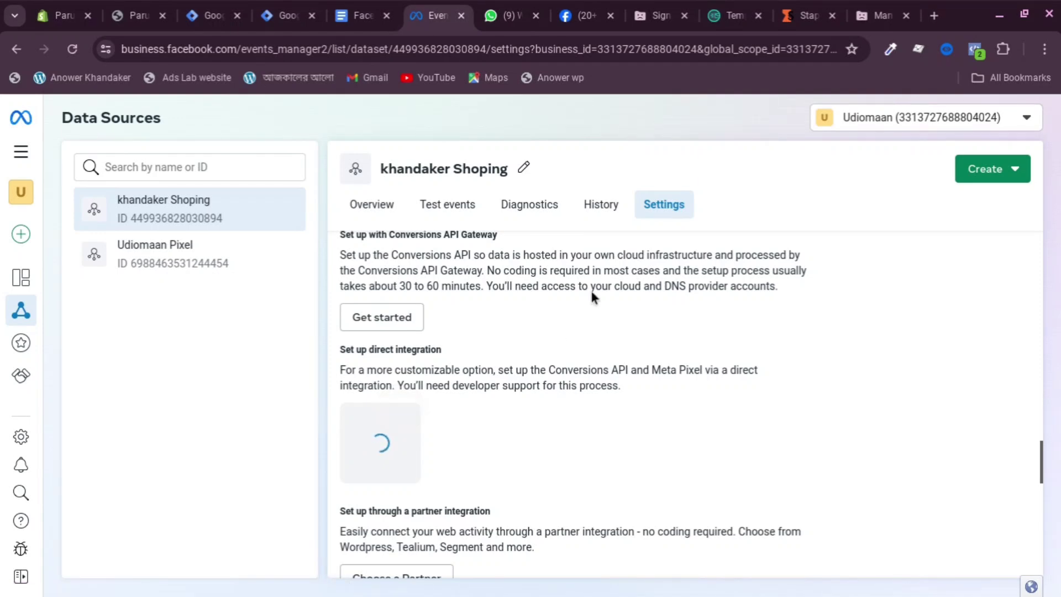
pyautogui.scroll(-3, 383, 394)
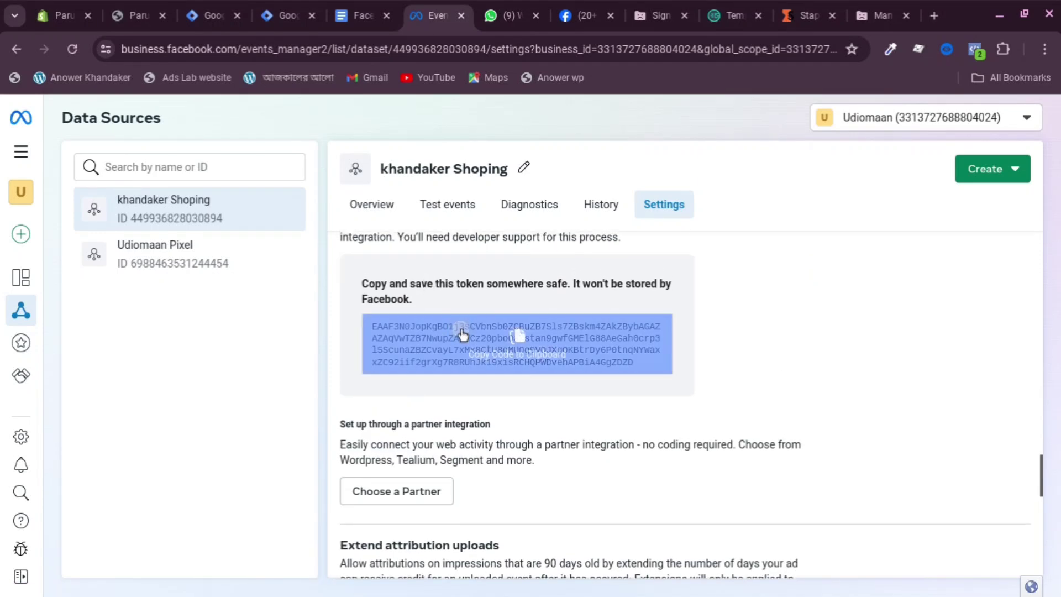
pyautogui.click(463, 334)
pyautogui.click(285, 15)
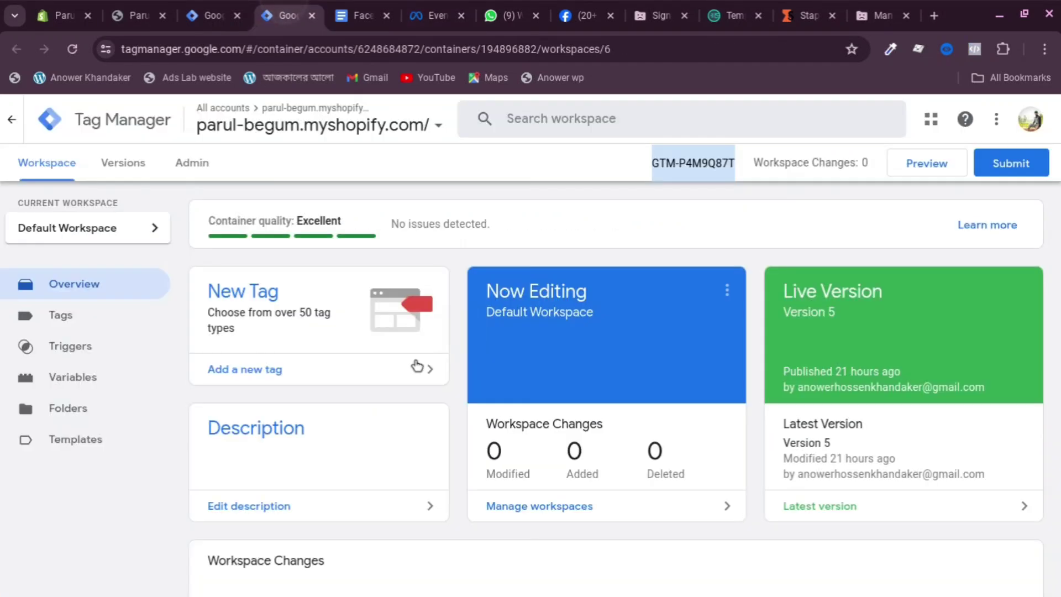
pyautogui.click(209, 7)
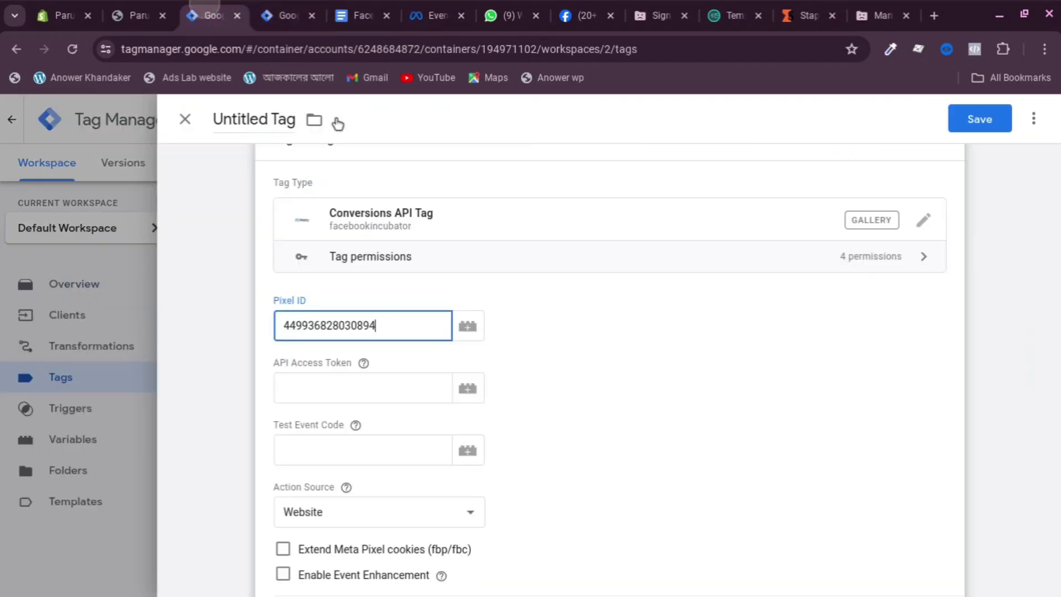
# Paste the access token, then copy test code TEST2462 from Meta Events Manager into Test Event Code
pyautogui.rightClick(323, 387)
pyautogui.click(379, 206)
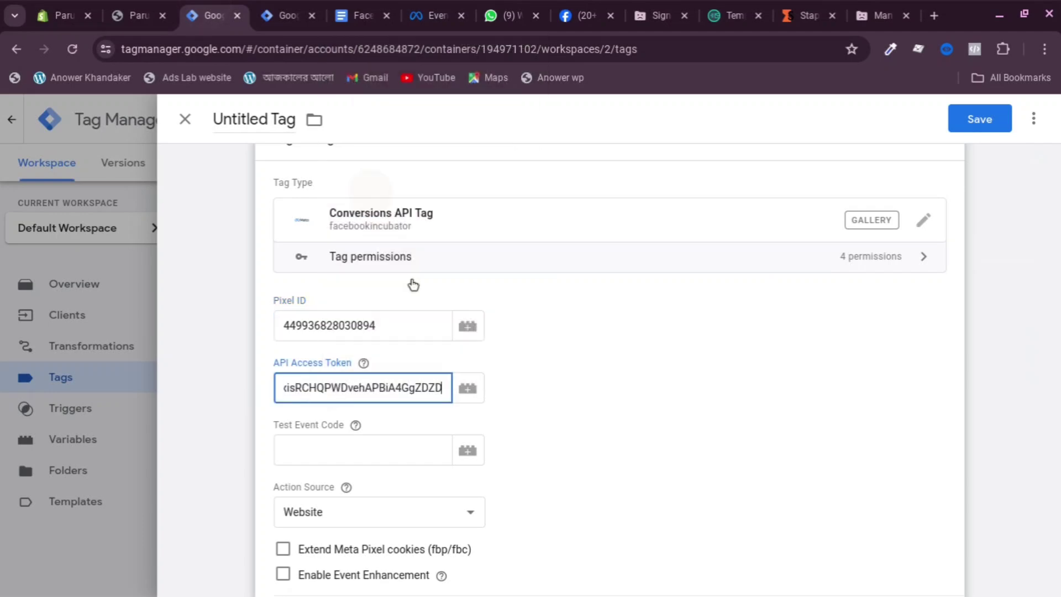
pyautogui.click(301, 442)
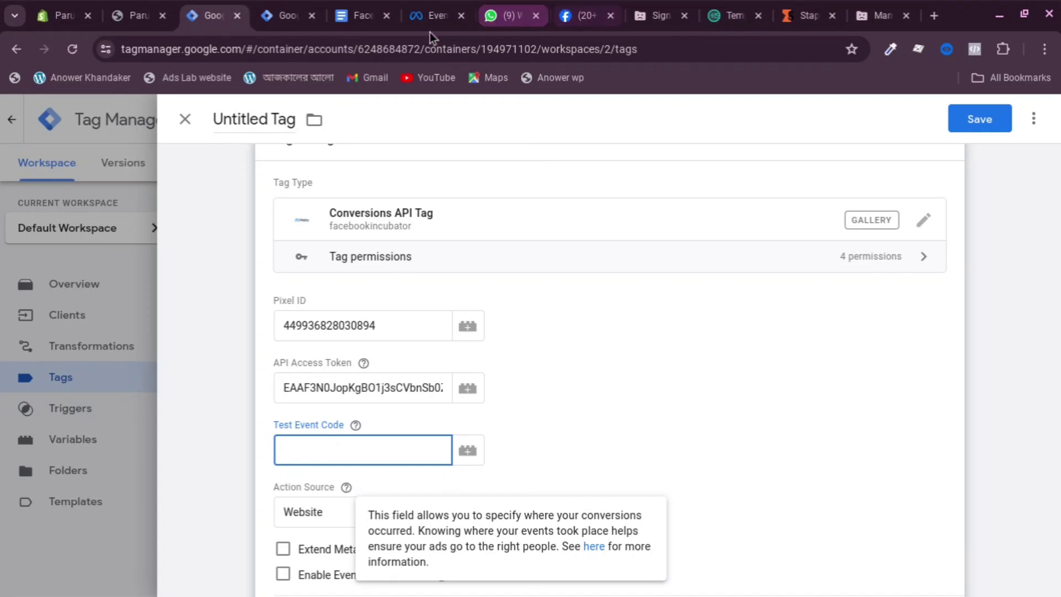
pyautogui.click(428, 11)
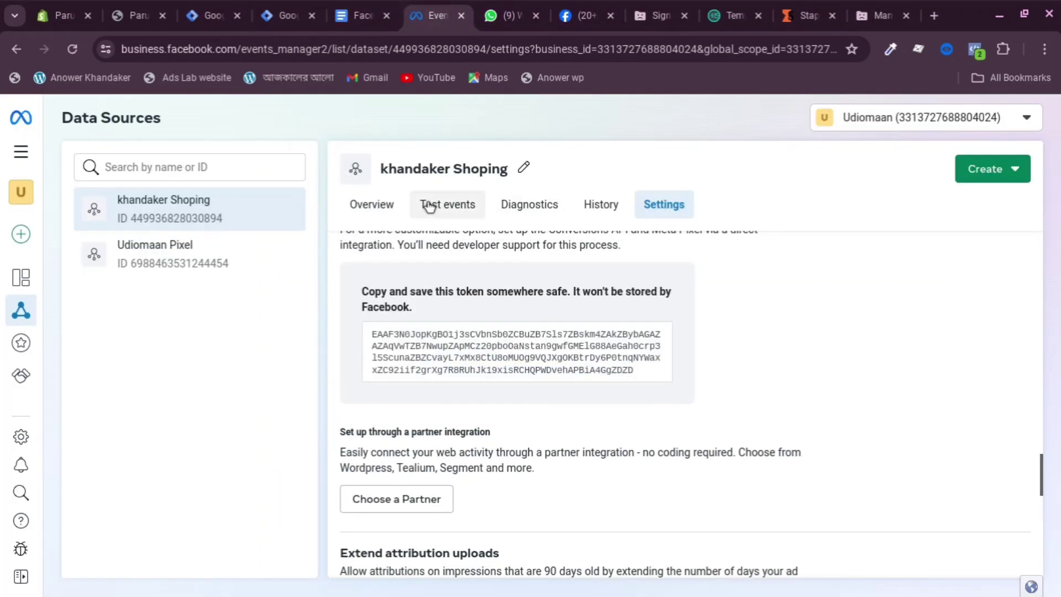
pyautogui.click(429, 203)
pyautogui.scroll(-2, 730, 433)
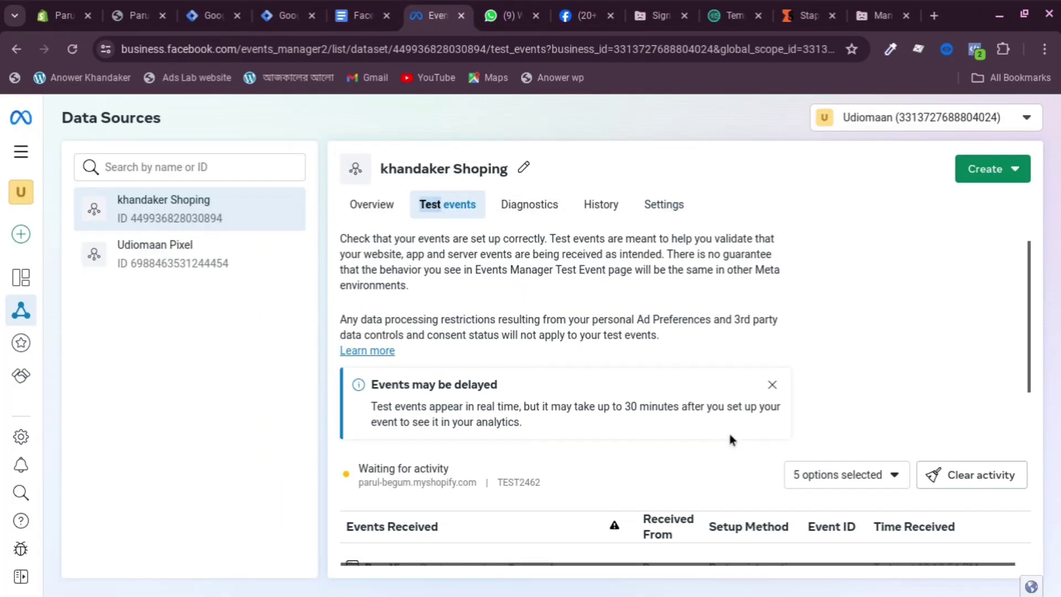
pyautogui.doubleClick(520, 400)
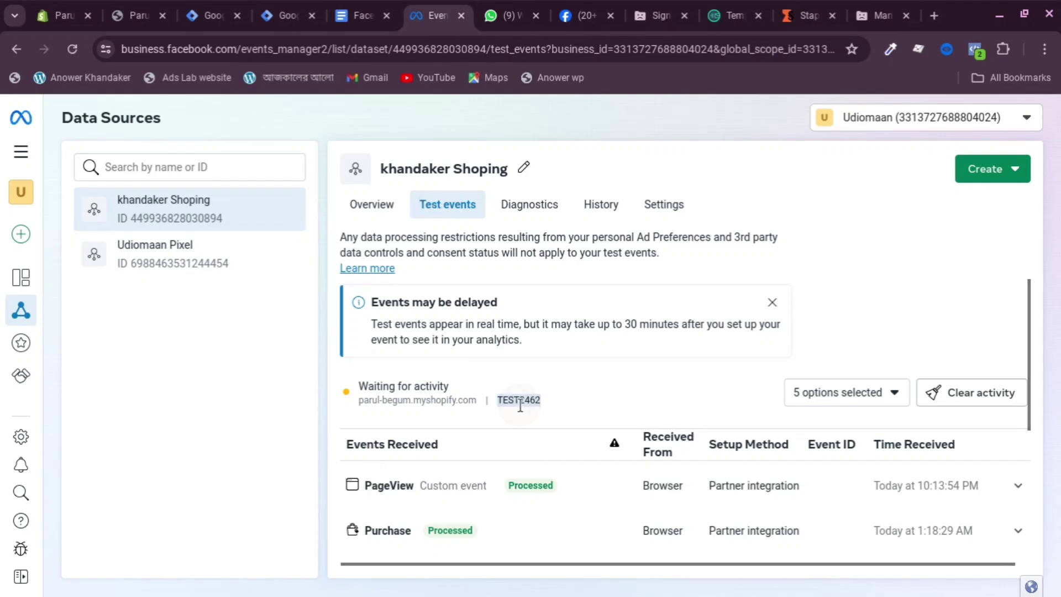
pyautogui.rightClick(520, 405)
pyautogui.click(561, 425)
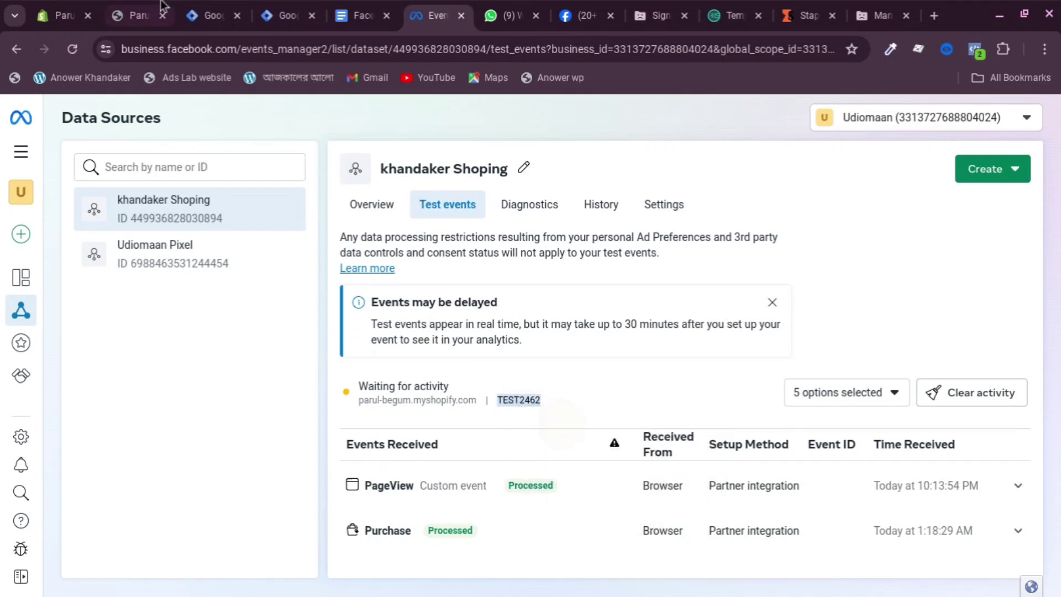
pyautogui.click(209, 16)
pyautogui.rightClick(310, 457)
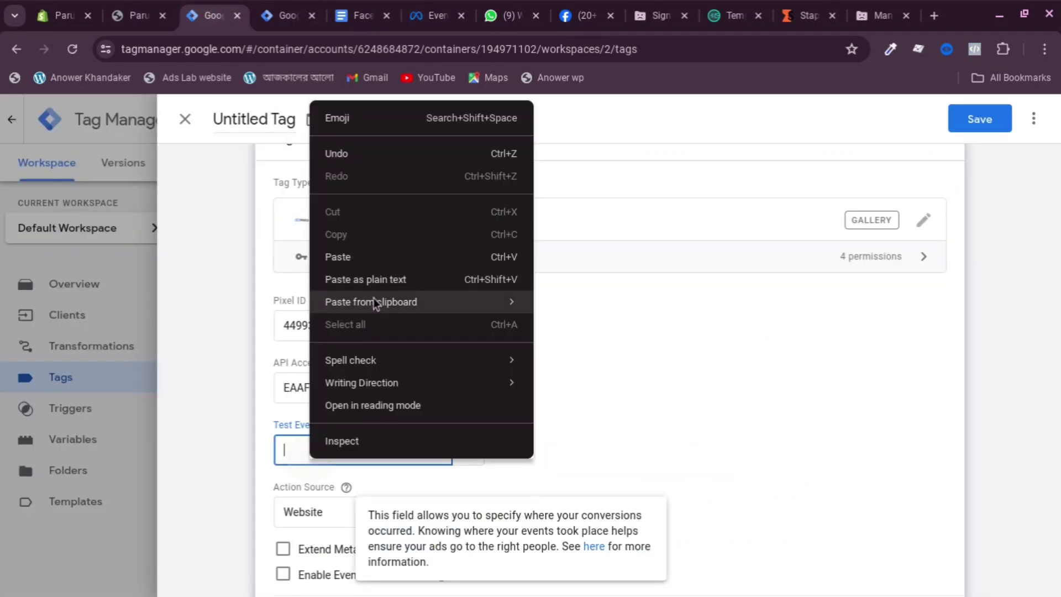
pyautogui.click(370, 256)
# Fire the tag on Client Name -GA4 and save it as Conversions API Tag
pyautogui.scroll(-2, 481, 304)
pyautogui.scroll(-3, 486, 309)
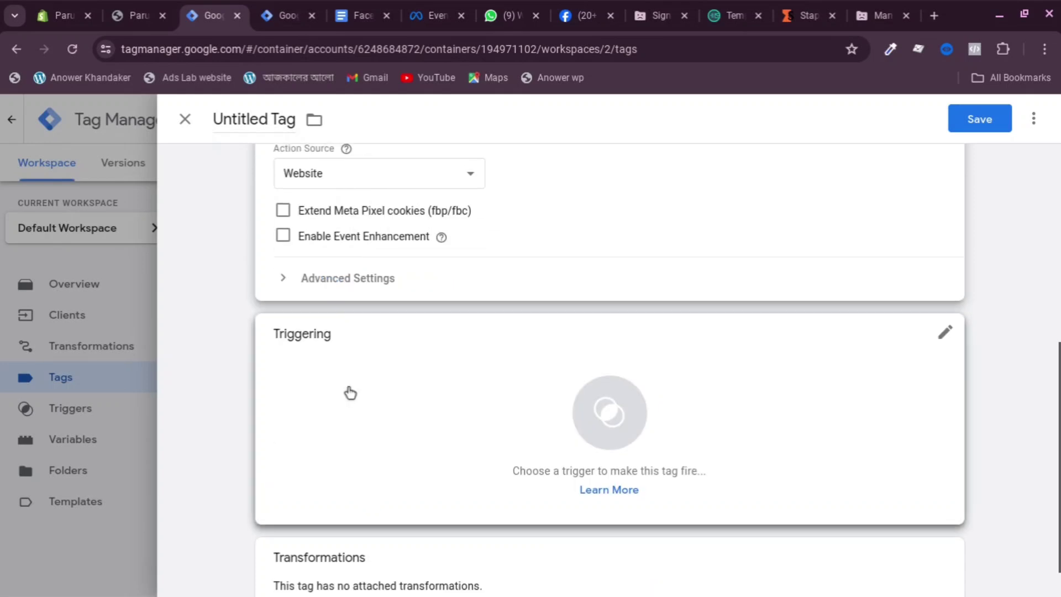
pyautogui.click(480, 343)
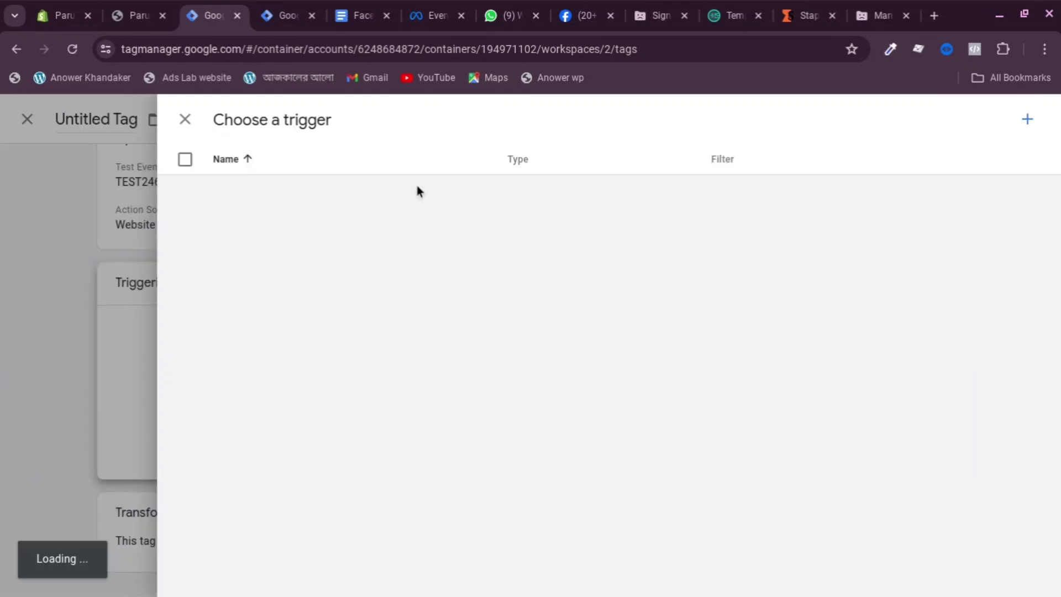
pyautogui.click(265, 235)
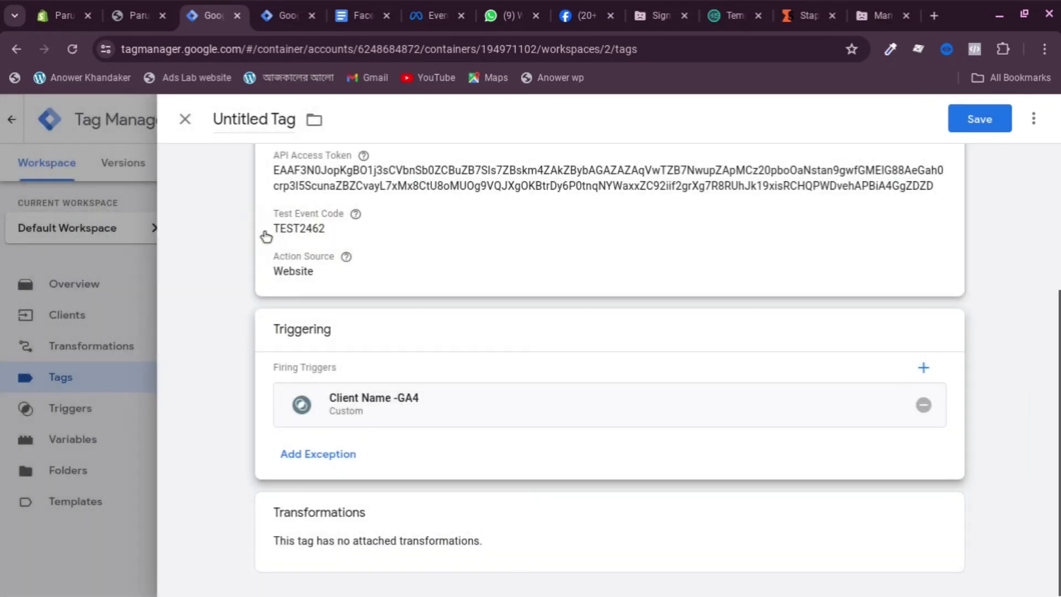
pyautogui.click(977, 120)
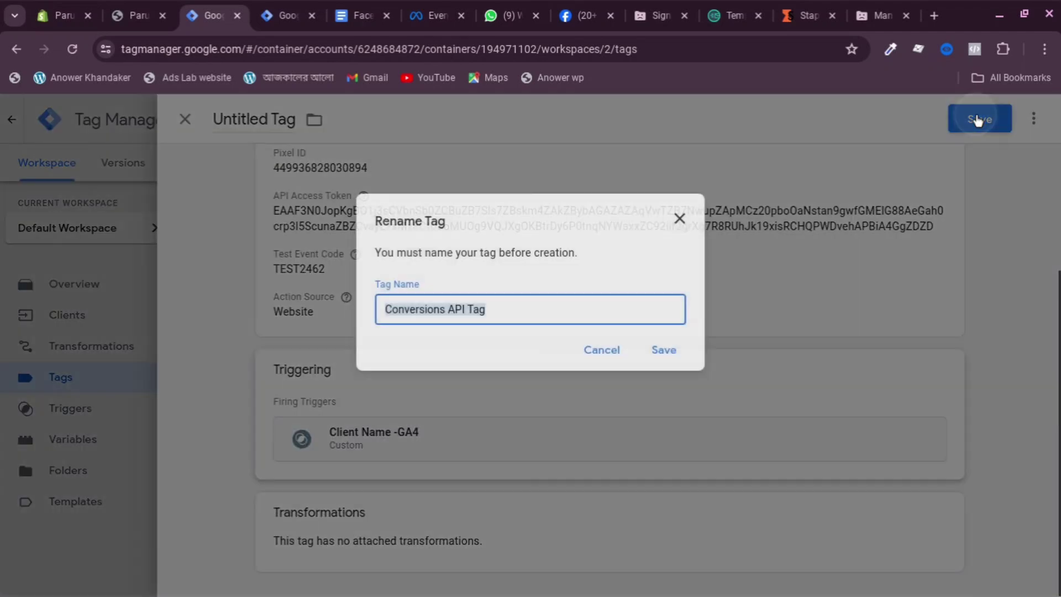
pyautogui.doubleClick(513, 308)
pyautogui.click(669, 350)
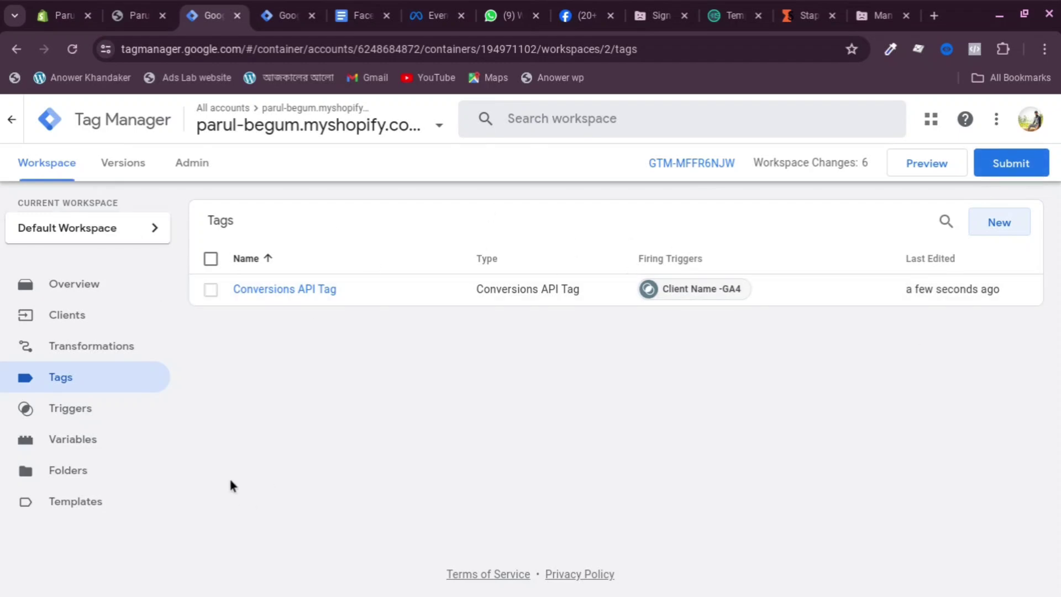
# Go to the tag list of web container GTM-P4M9Q87T and begin a new tag
pyautogui.click(289, 13)
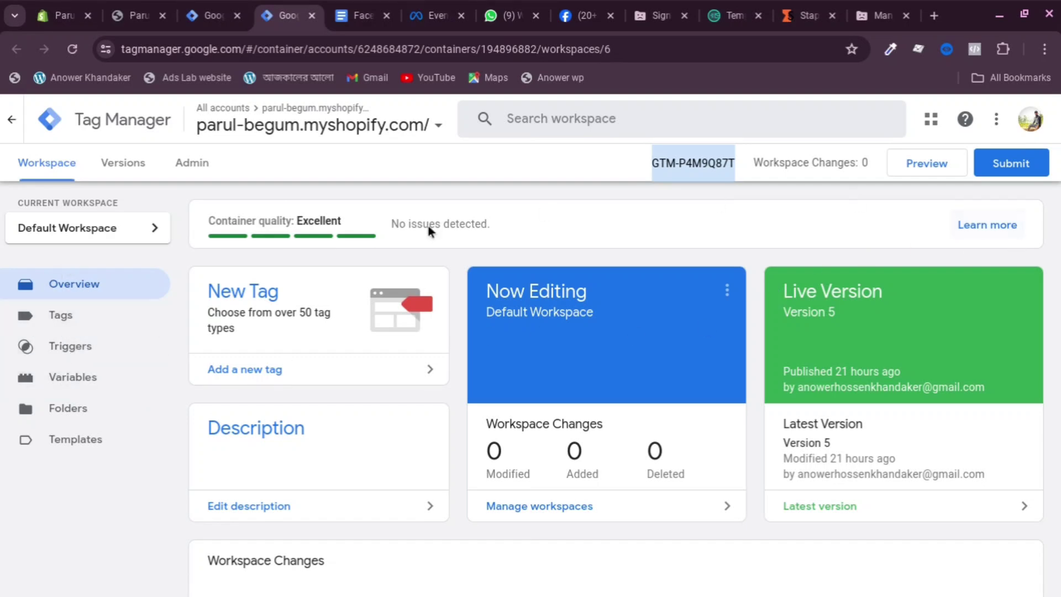
pyautogui.click(94, 326)
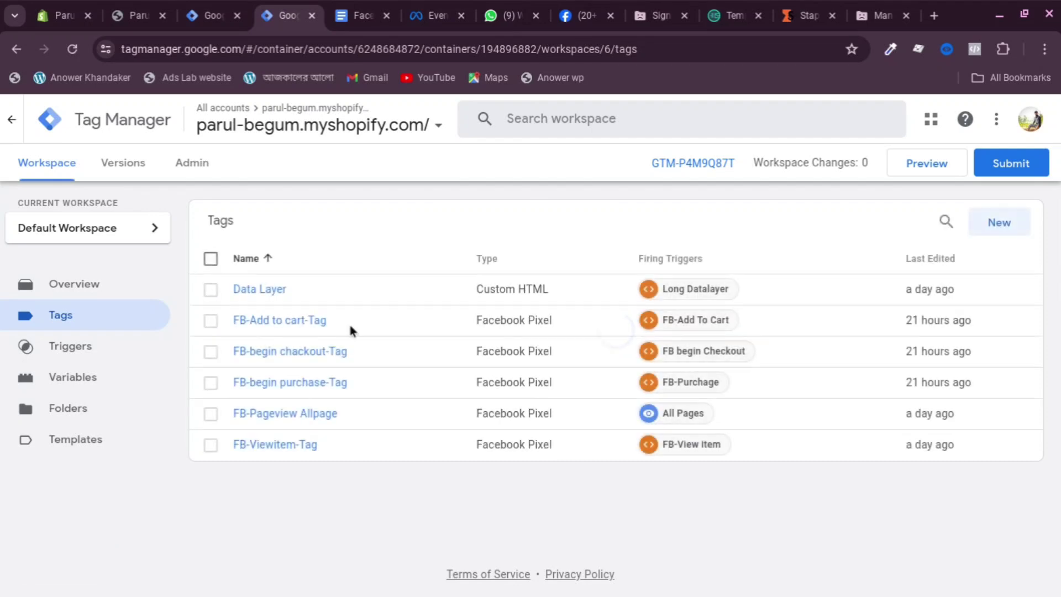
pyautogui.click(998, 228)
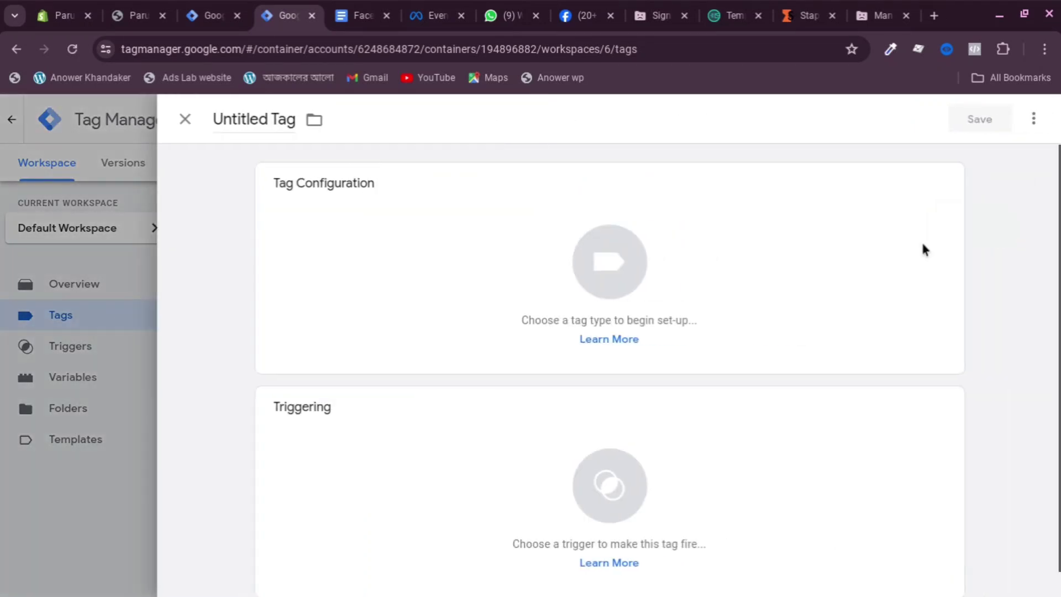
# Choose Google Analytics > Google Tag as the new tag's type
pyautogui.click(577, 263)
pyautogui.scroll(-1, 712, 257)
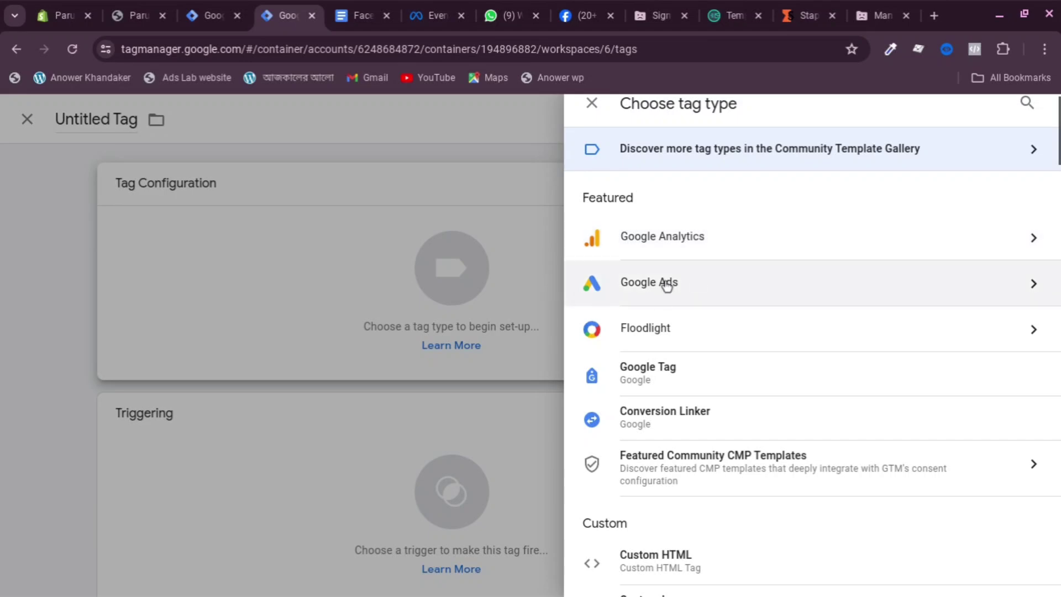
pyautogui.click(748, 238)
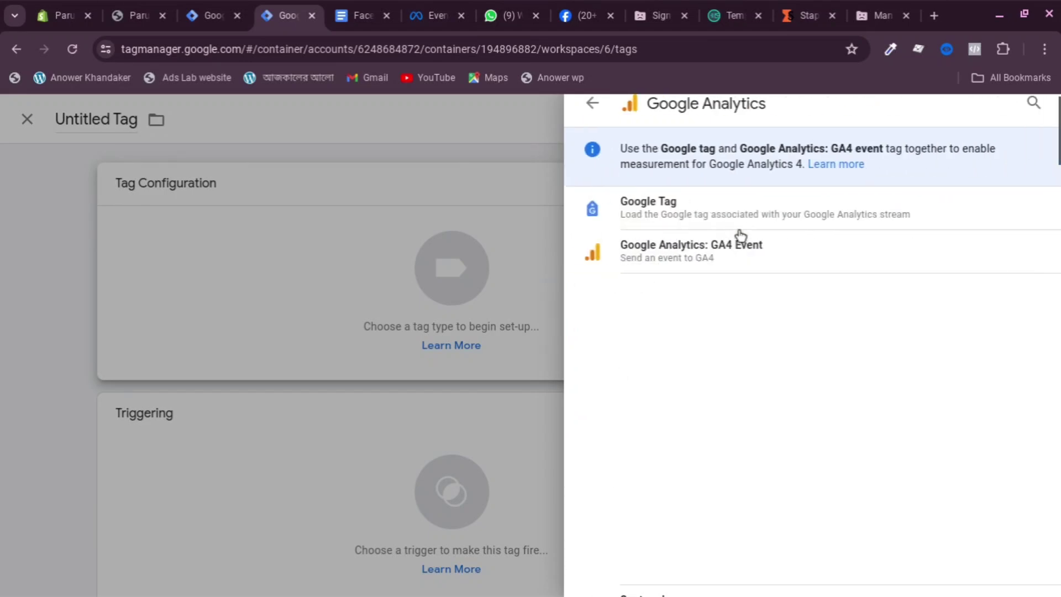
pyautogui.click(703, 216)
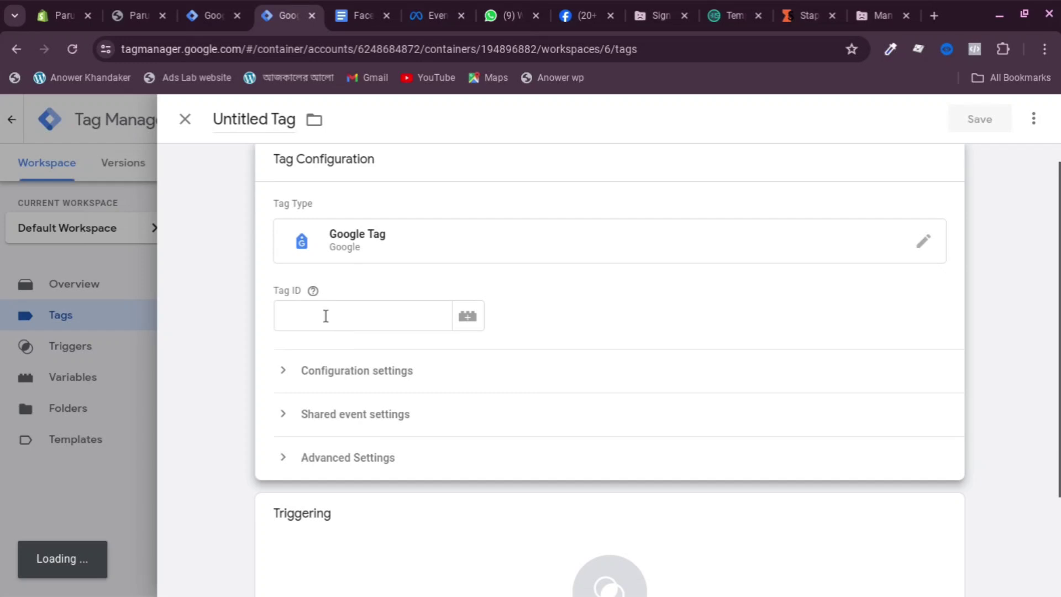
pyautogui.click(287, 310)
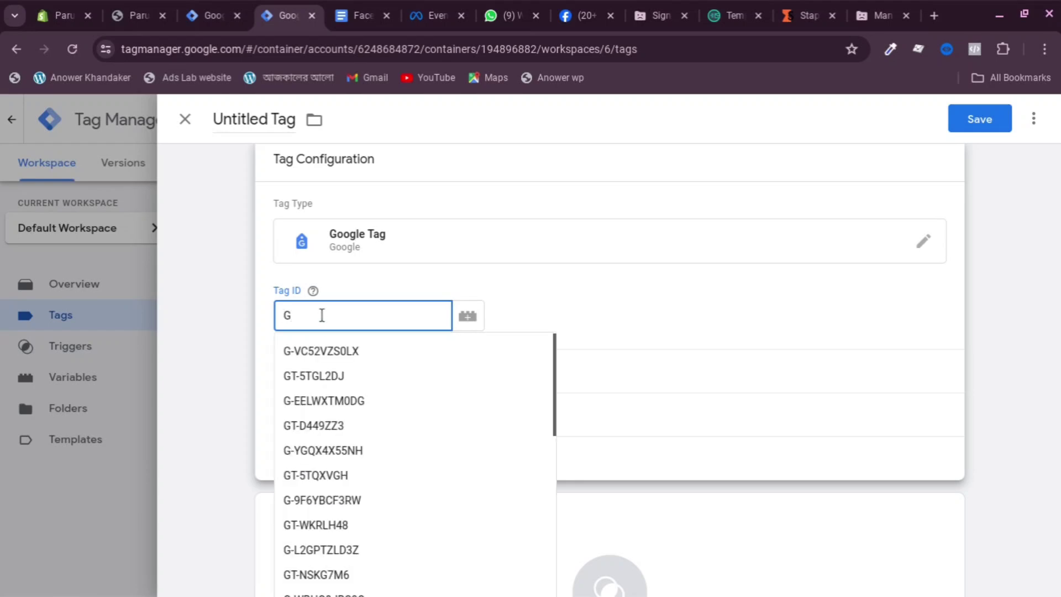
pyautogui.write('-')
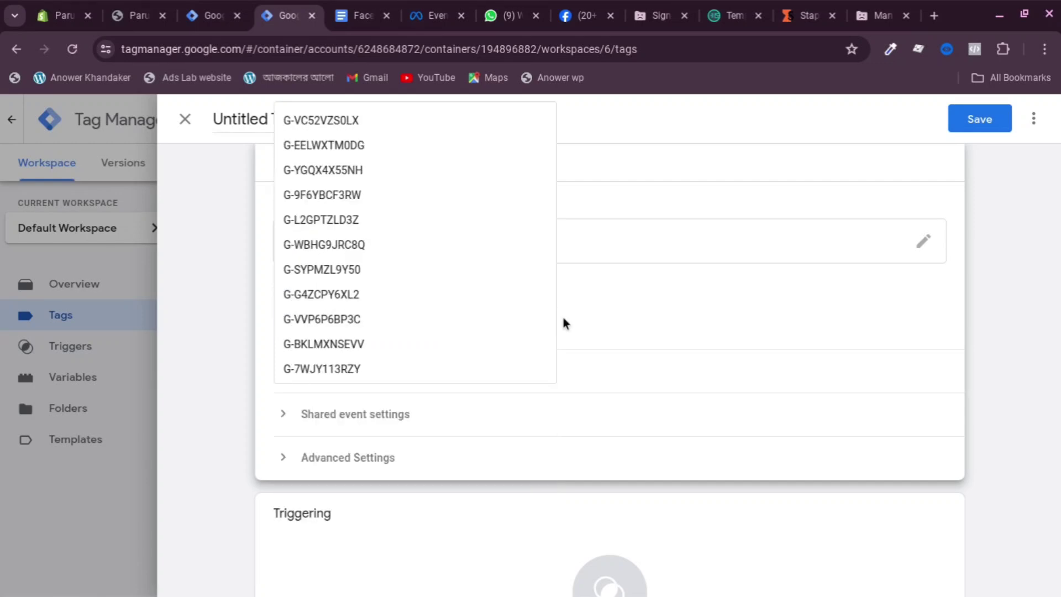
pyautogui.click(598, 340)
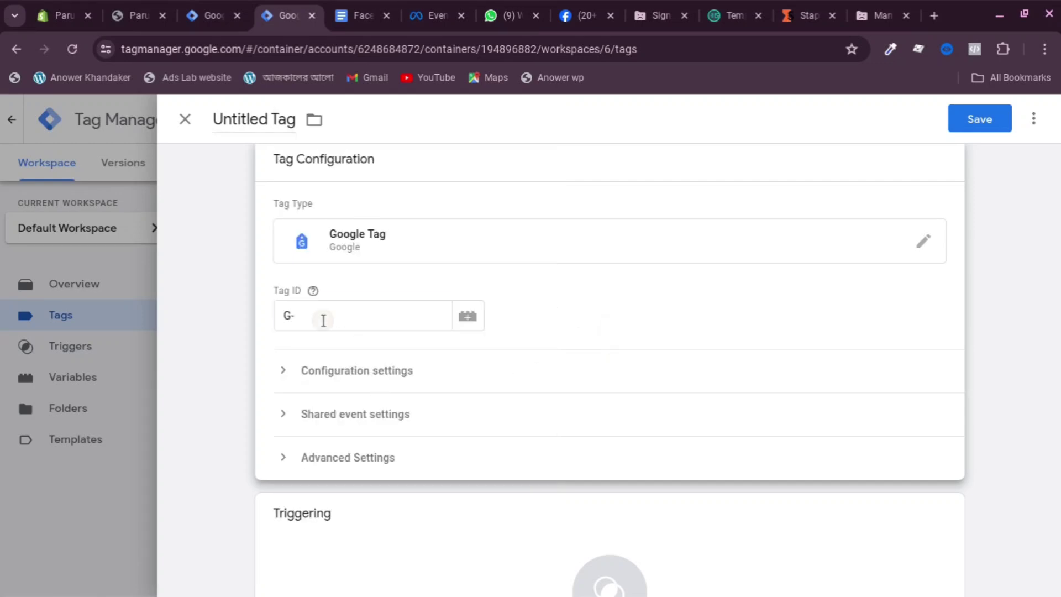
pyautogui.click(323, 320)
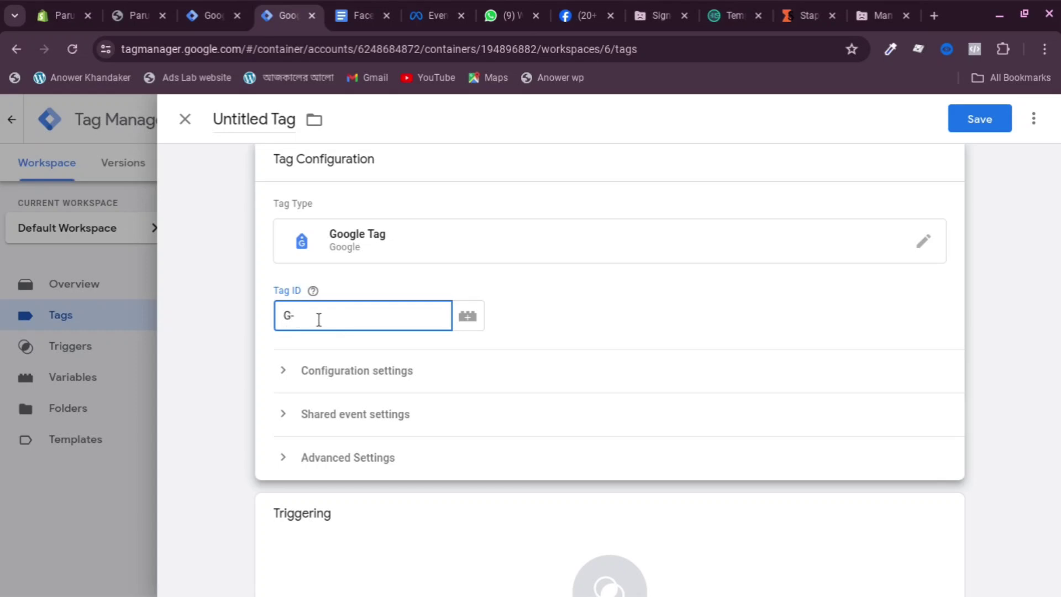
pyautogui.write('1212121212')
pyautogui.scroll(-1, 407, 324)
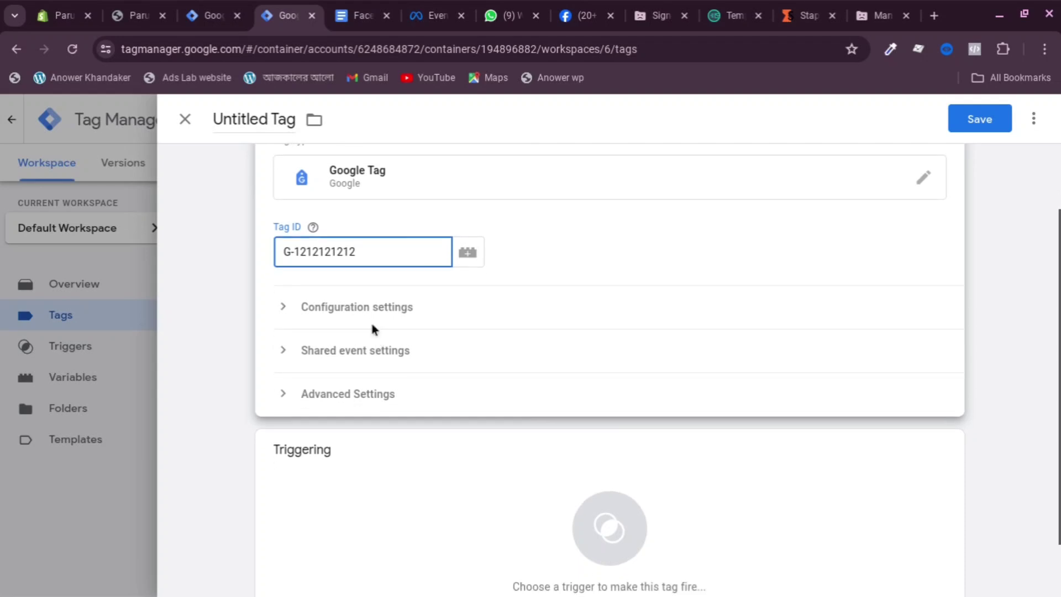
# Add configuration parameters send_page_view with value true and server_container_url
pyautogui.click(405, 323)
pyautogui.scroll(-1, 359, 414)
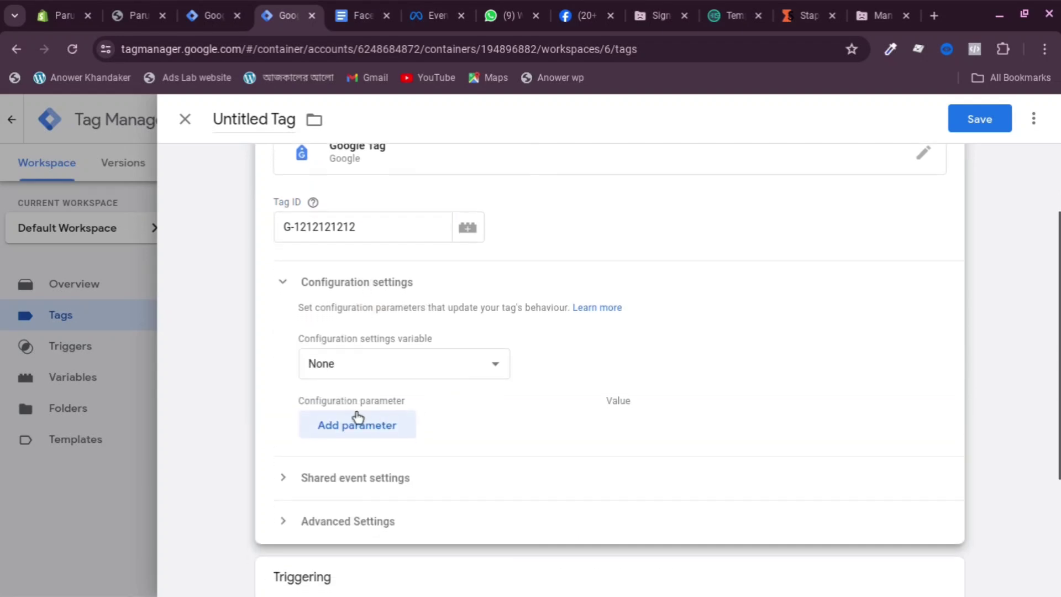
pyautogui.click(354, 431)
pyautogui.scroll(-1, 371, 428)
pyautogui.click(371, 424)
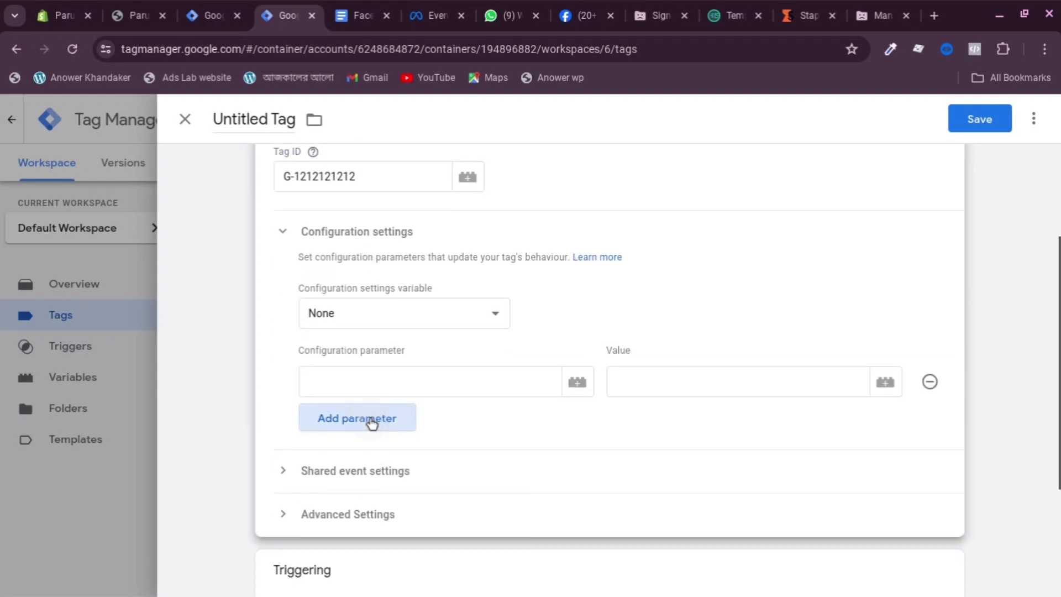
pyautogui.click(359, 388)
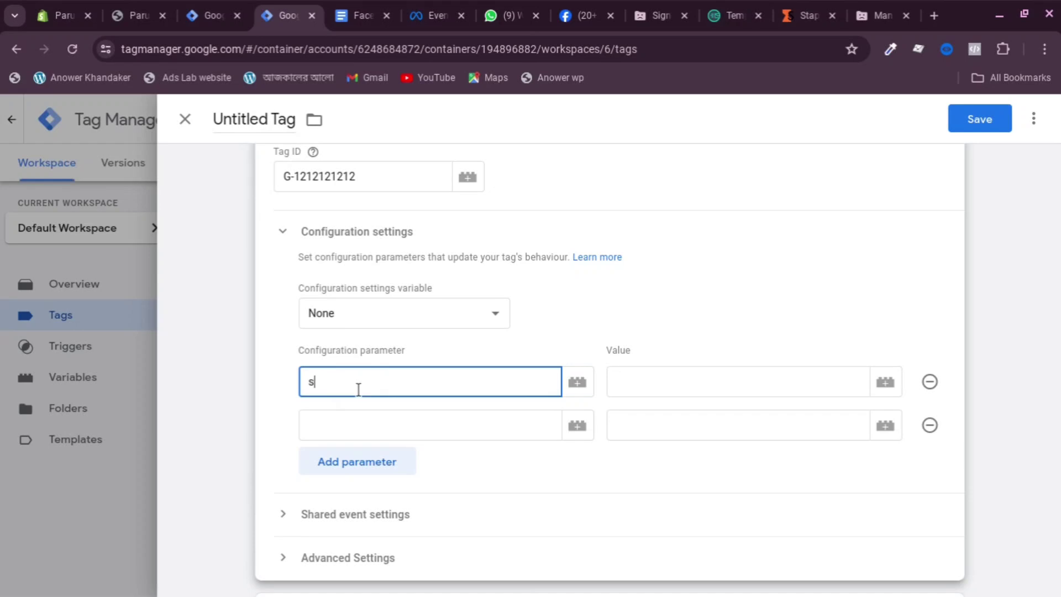
pyautogui.write('e')
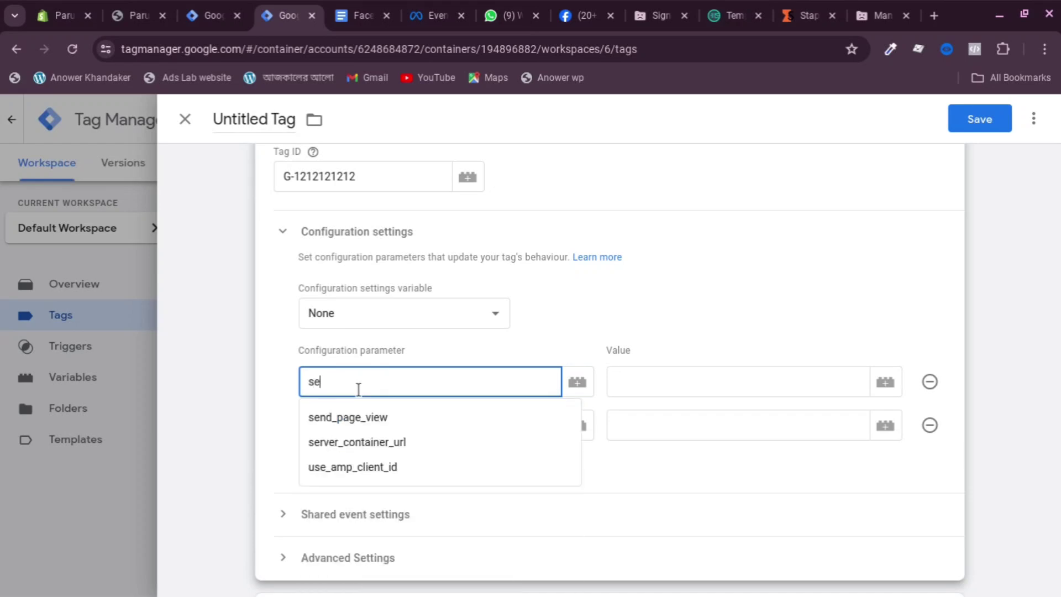
pyautogui.click(366, 419)
pyautogui.click(352, 424)
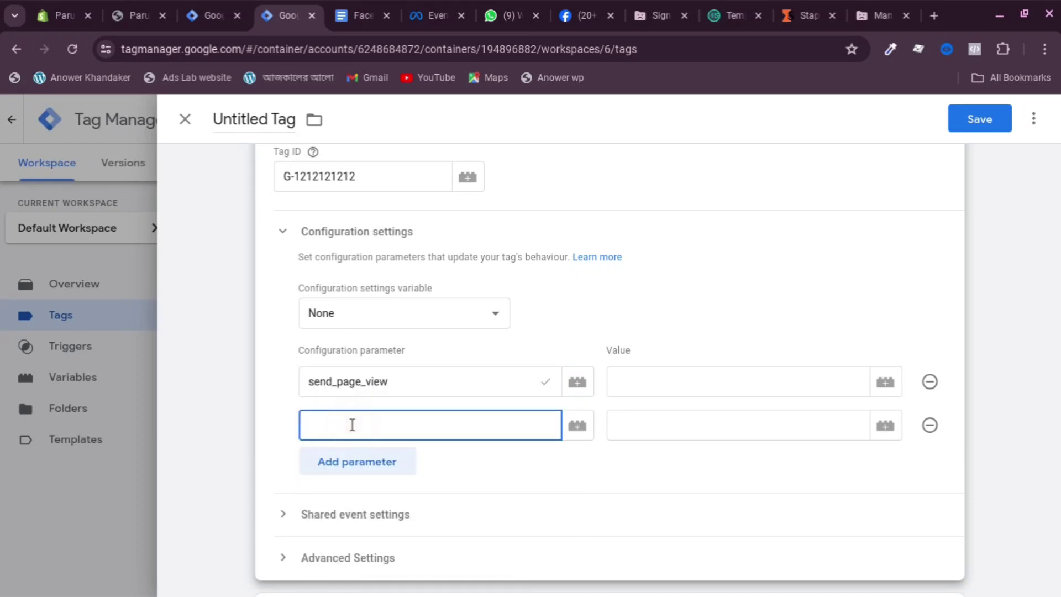
pyautogui.write('ser')
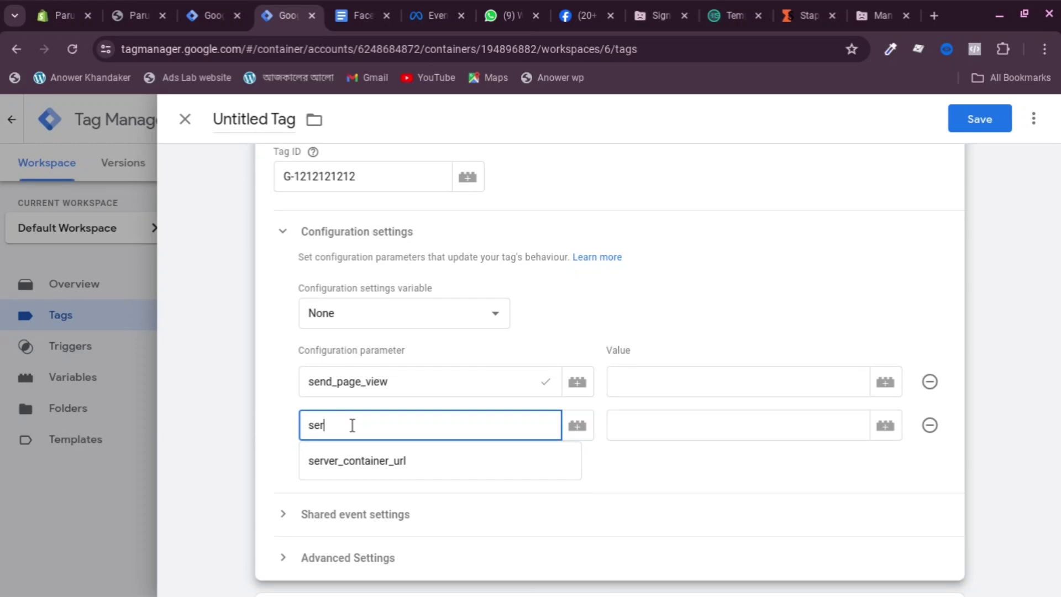
pyautogui.click(380, 465)
pyautogui.click(668, 390)
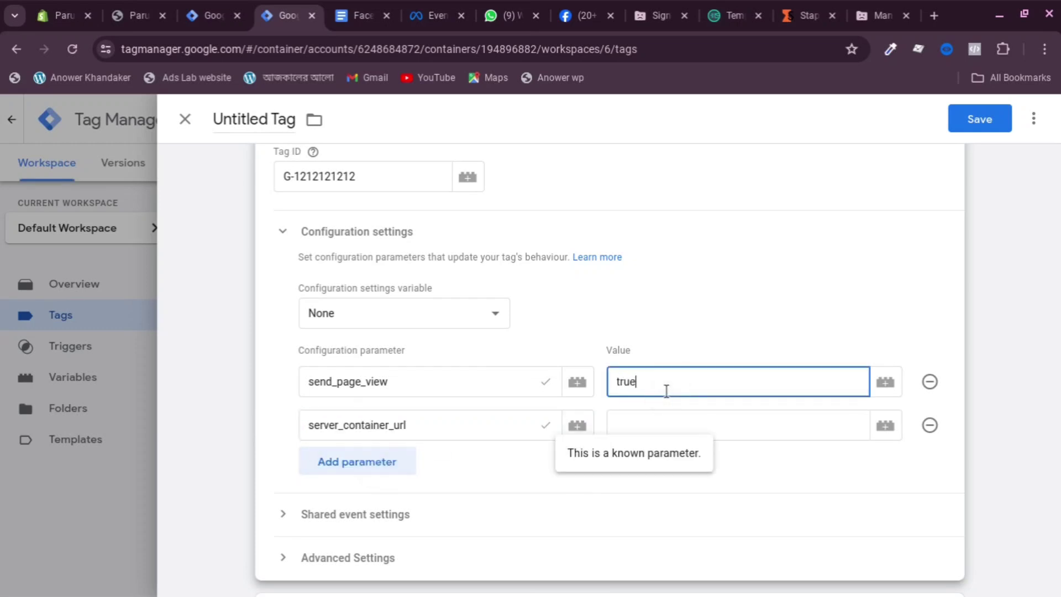
pyautogui.click(784, 434)
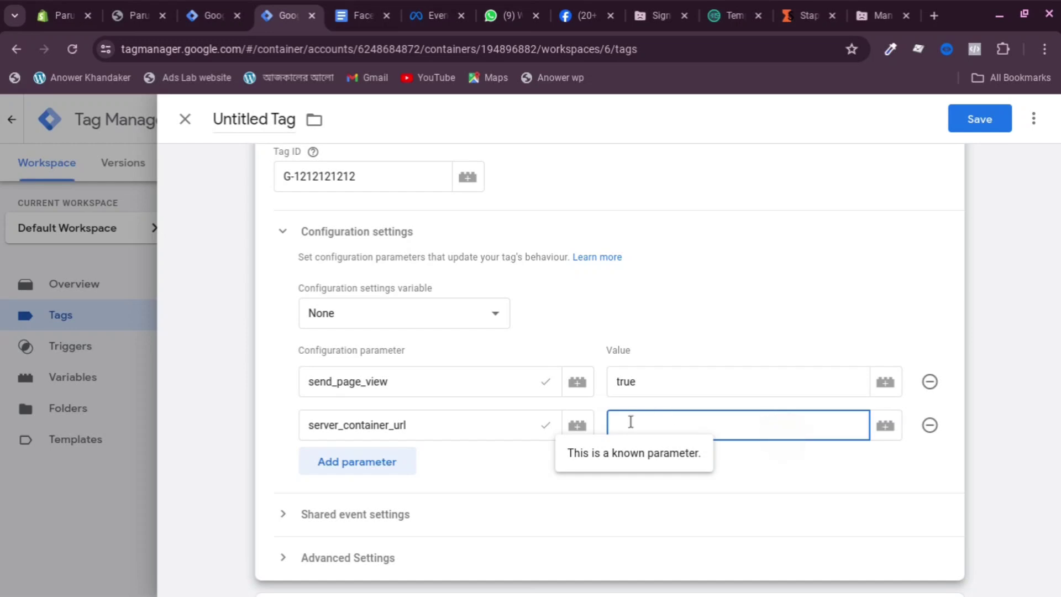
pyautogui.click(806, 16)
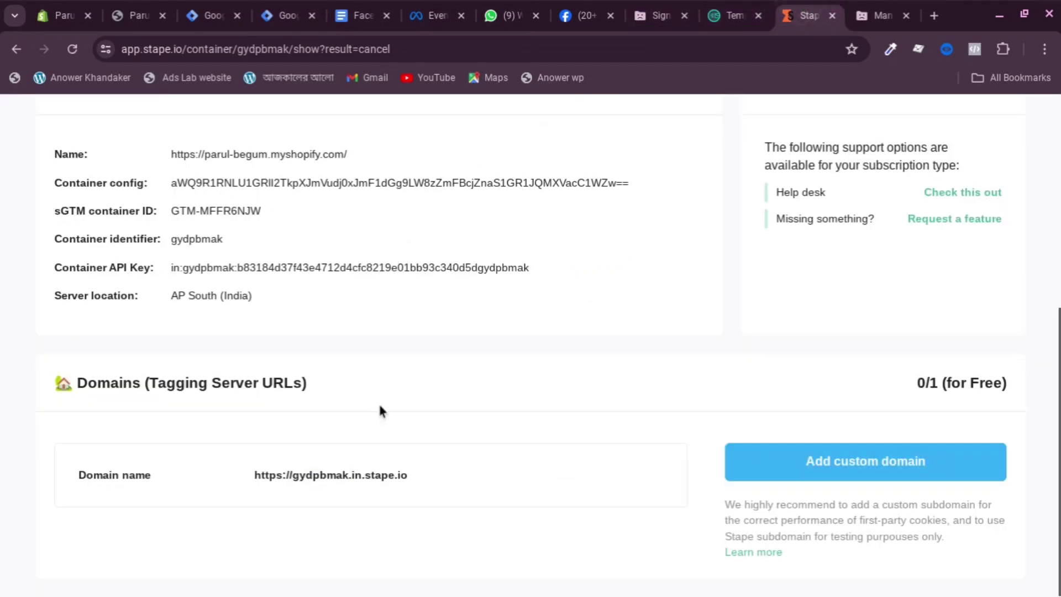
pyautogui.click(416, 475)
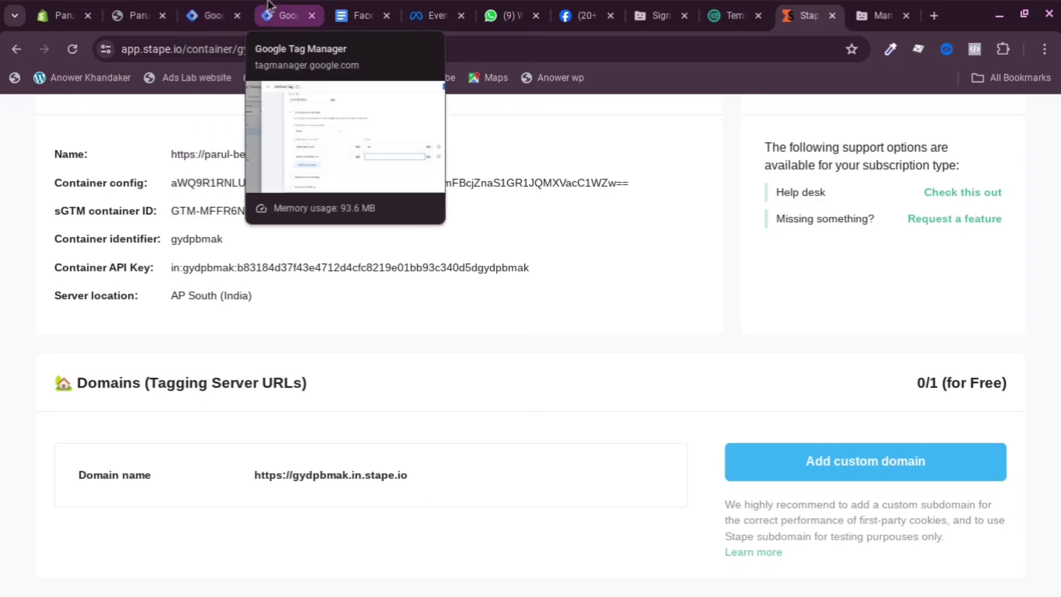
pyautogui.click(284, 15)
pyautogui.rightClick(633, 423)
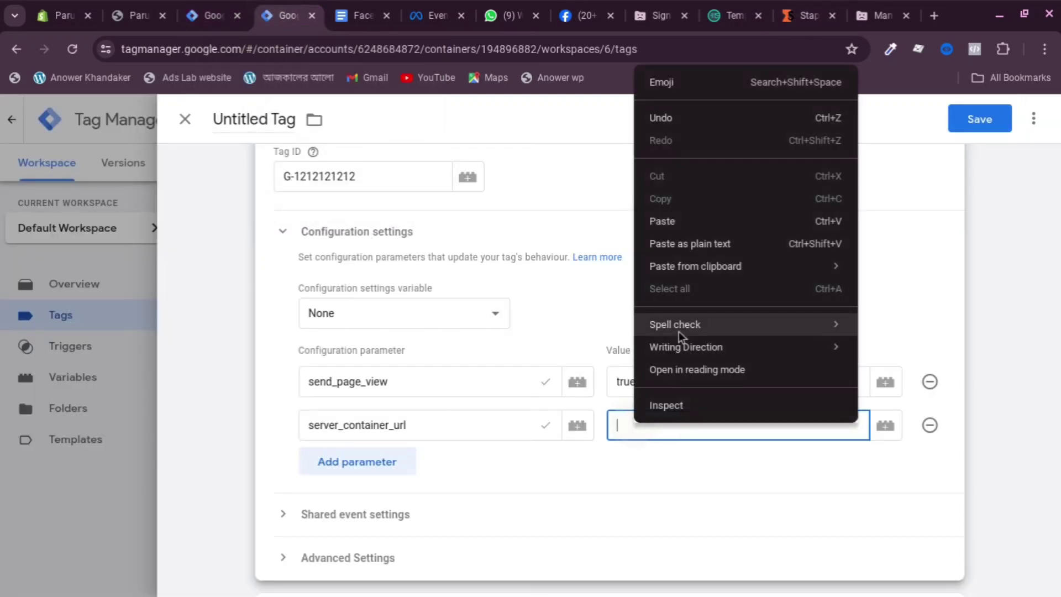
pyautogui.click(673, 222)
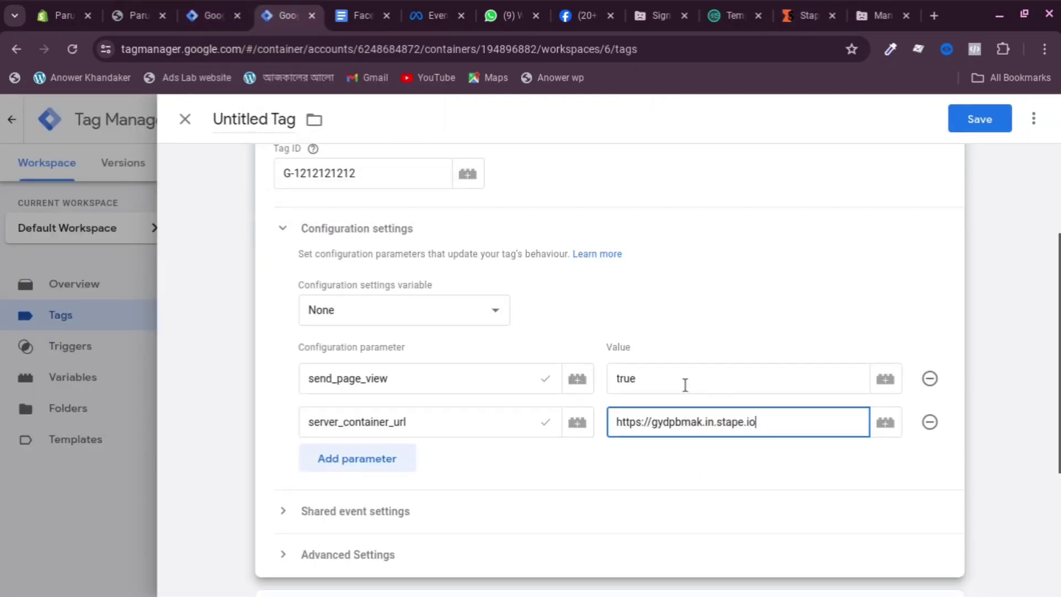
pyautogui.scroll(-4, 374, 417)
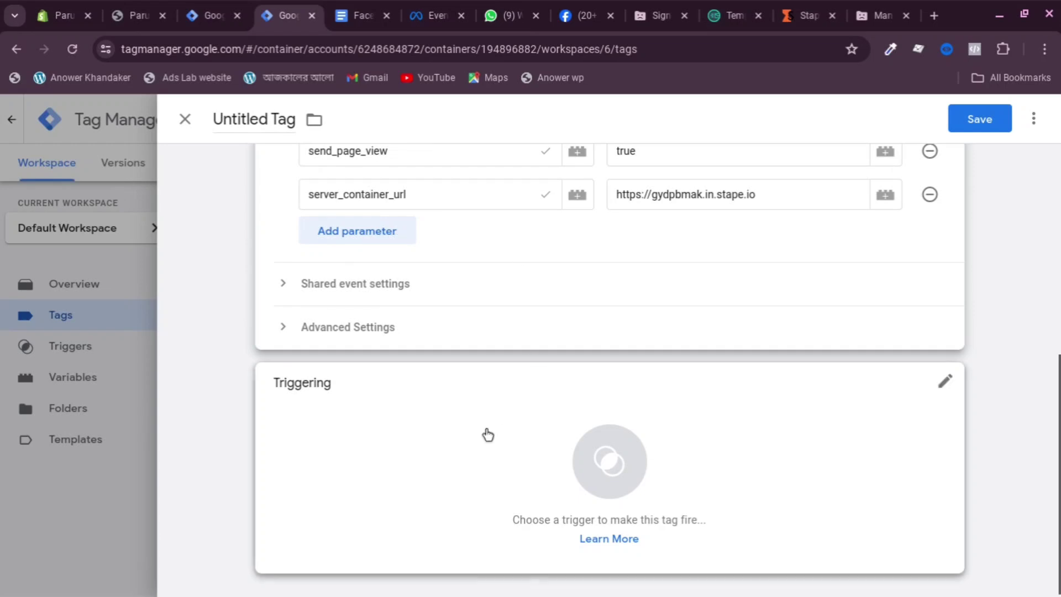
pyautogui.click(550, 467)
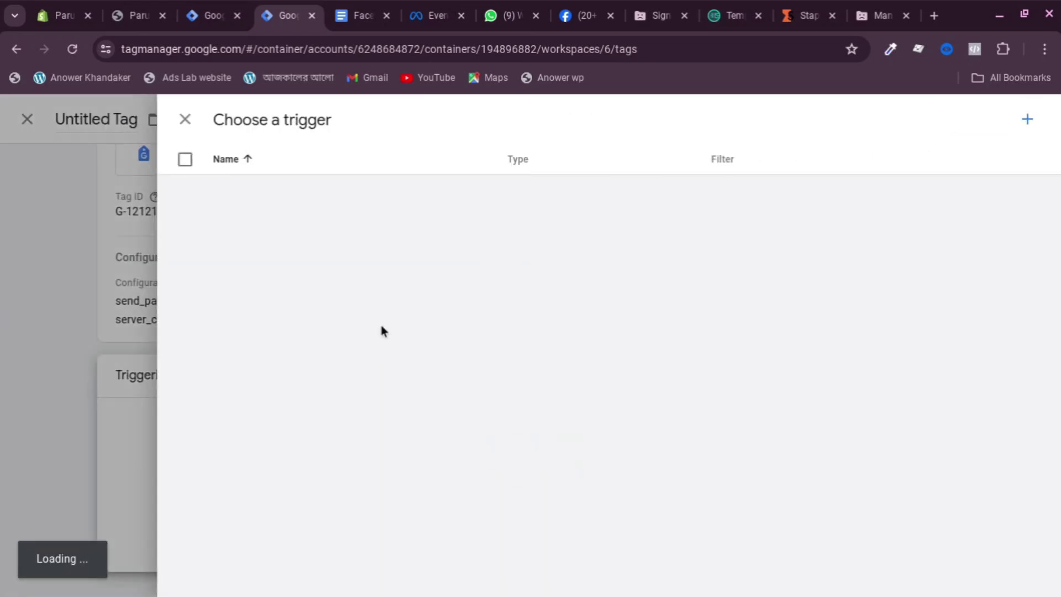
# Fire the Google Tag on All Pages and save it as SS-FB-Pageview
pyautogui.click(258, 191)
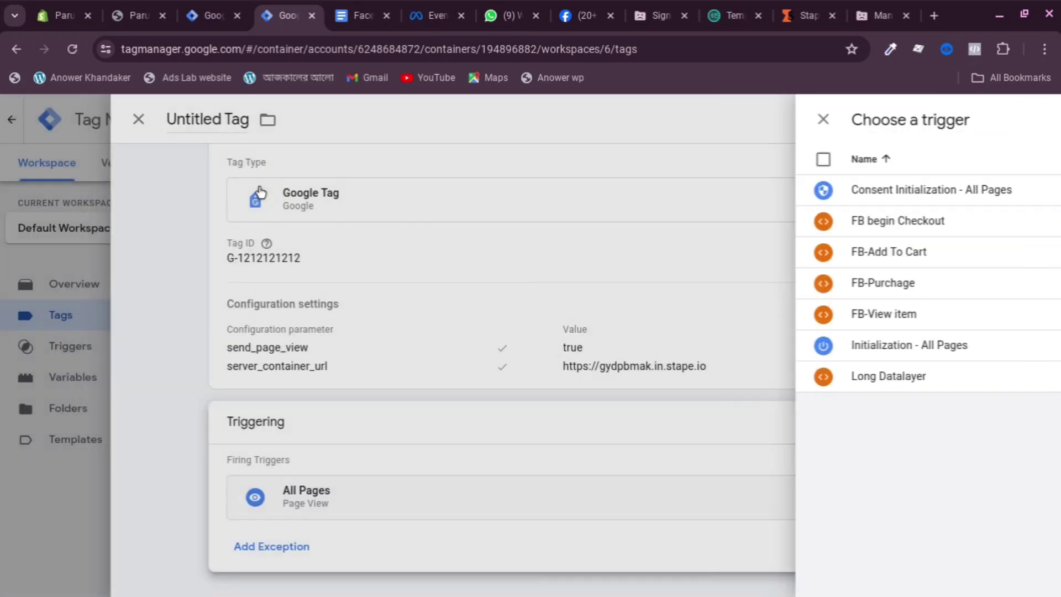
pyautogui.click(968, 123)
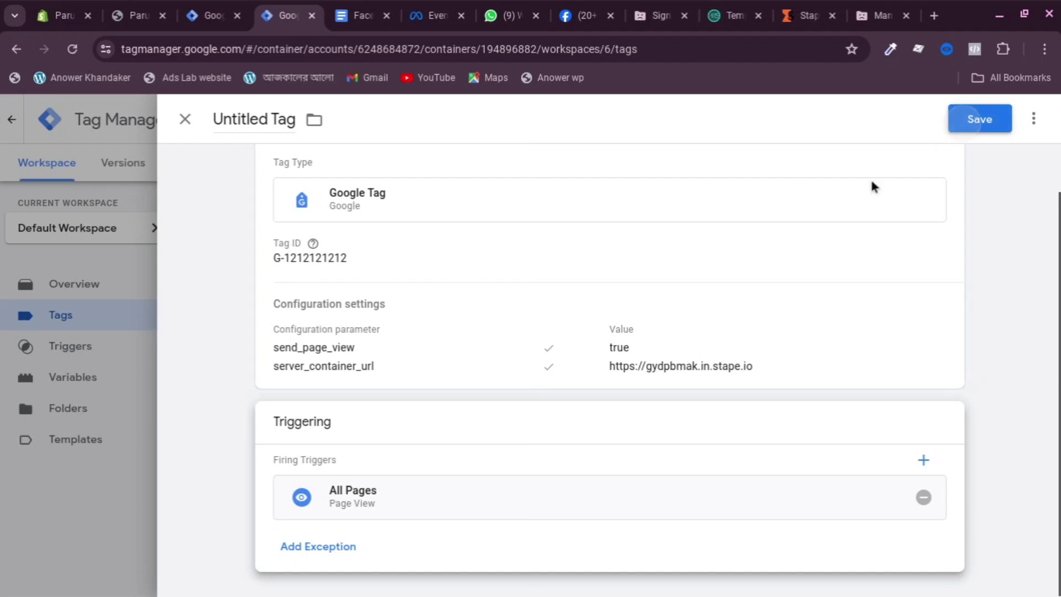
pyautogui.press('BackSpace')
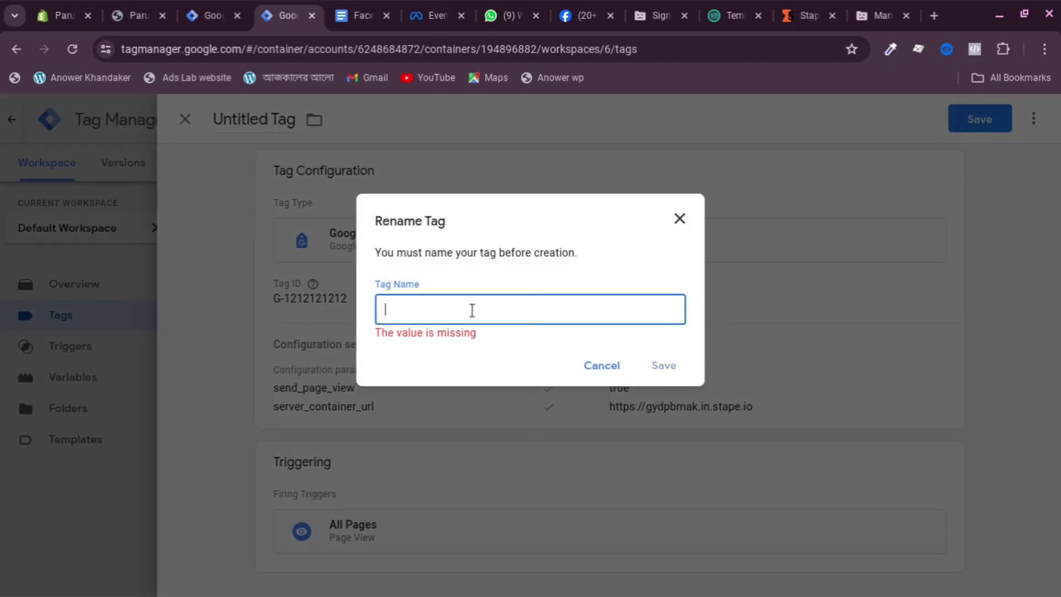
pyautogui.write('SS')
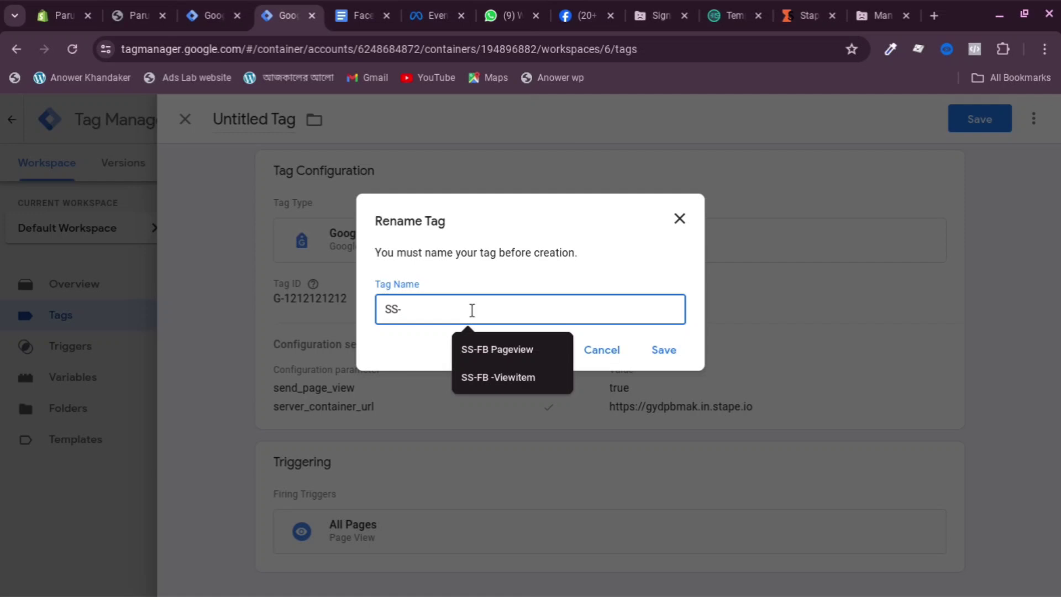
pyautogui.write('-FB-Pageview')
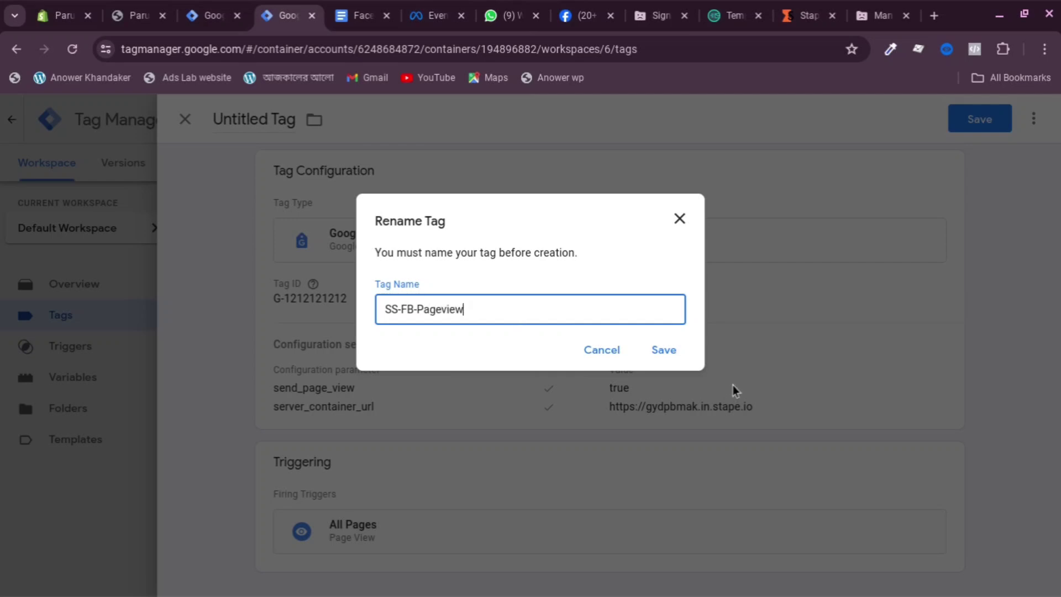
pyautogui.click(663, 351)
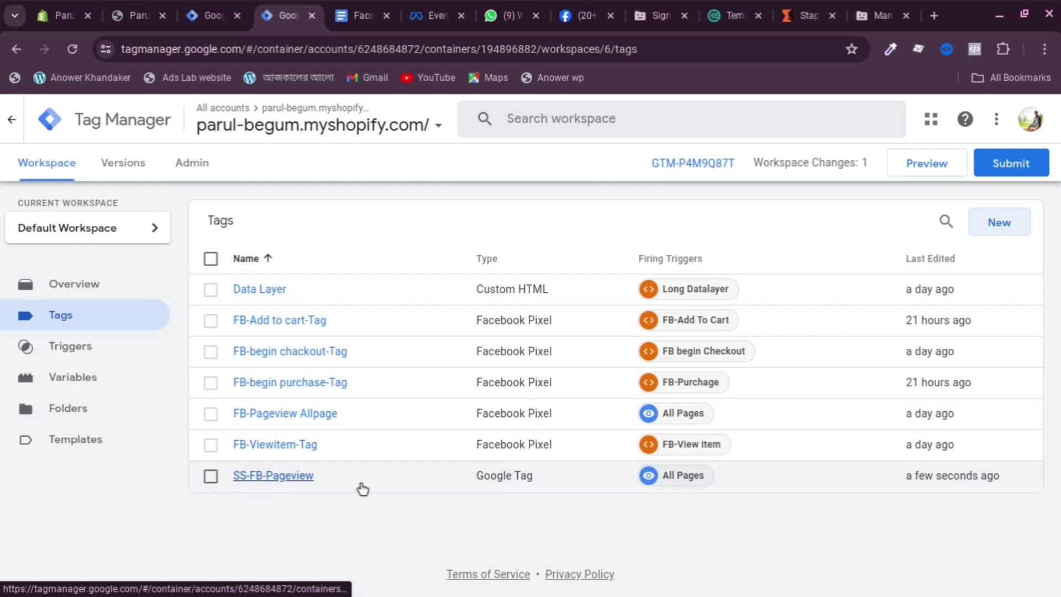
# Submit and publish the web container, then the server container, without version descriptions
pyautogui.click(1011, 164)
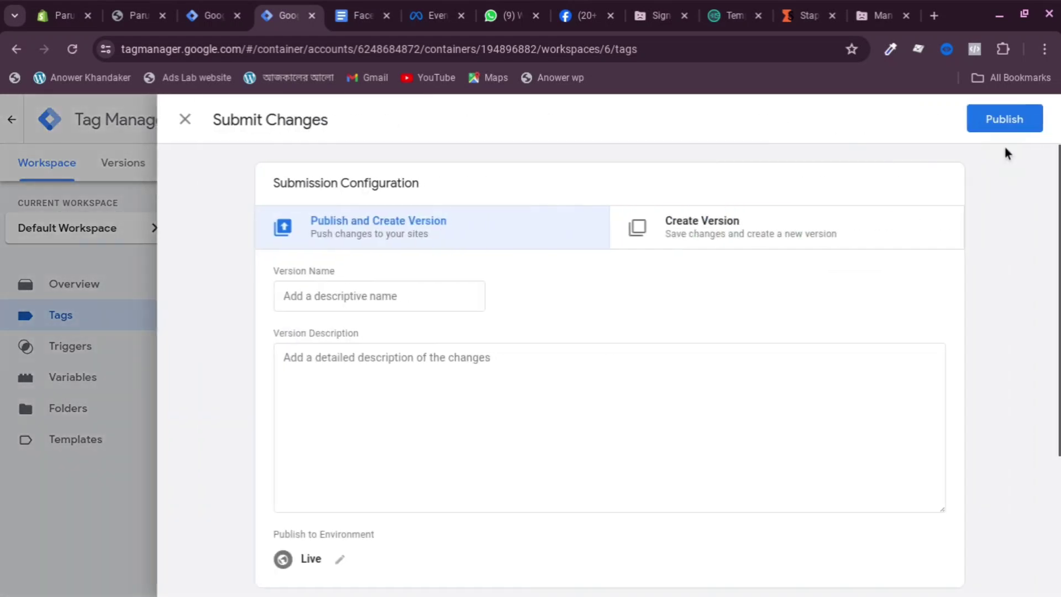
pyautogui.click(1008, 133)
pyautogui.click(679, 555)
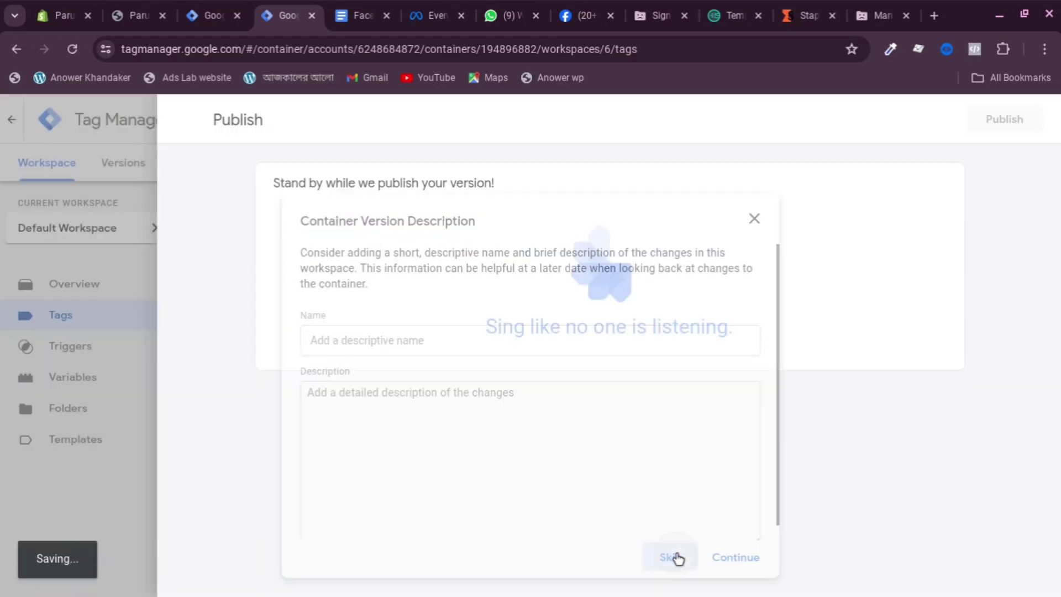
pyautogui.click(215, 15)
pyautogui.click(1010, 162)
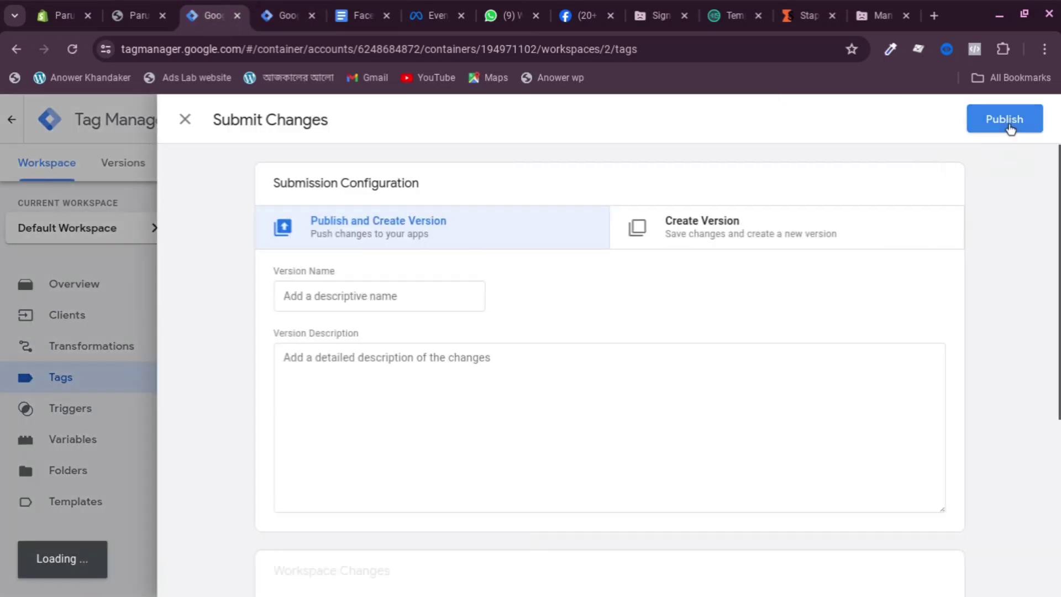
pyautogui.click(1004, 119)
pyautogui.click(722, 558)
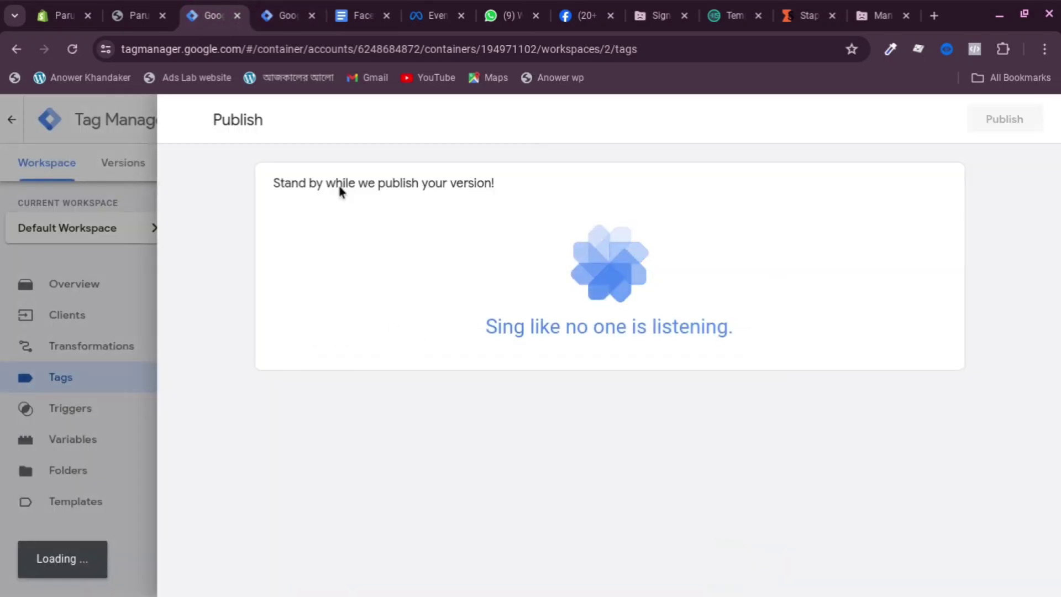
# Close the Version 6 and Version 2 summaries and start a server container preview
pyautogui.click(278, 15)
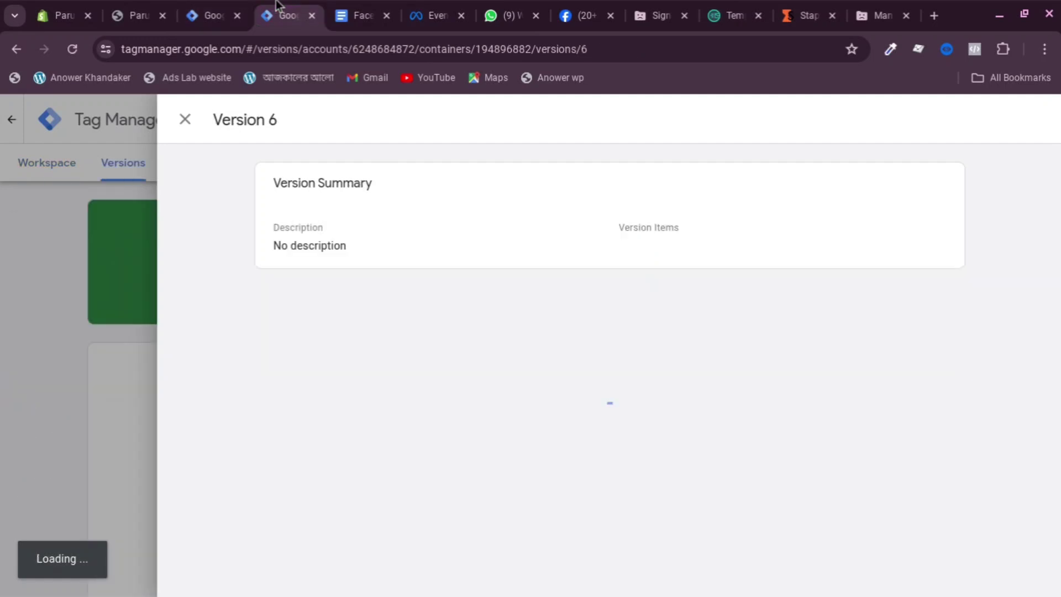
pyautogui.click(92, 309)
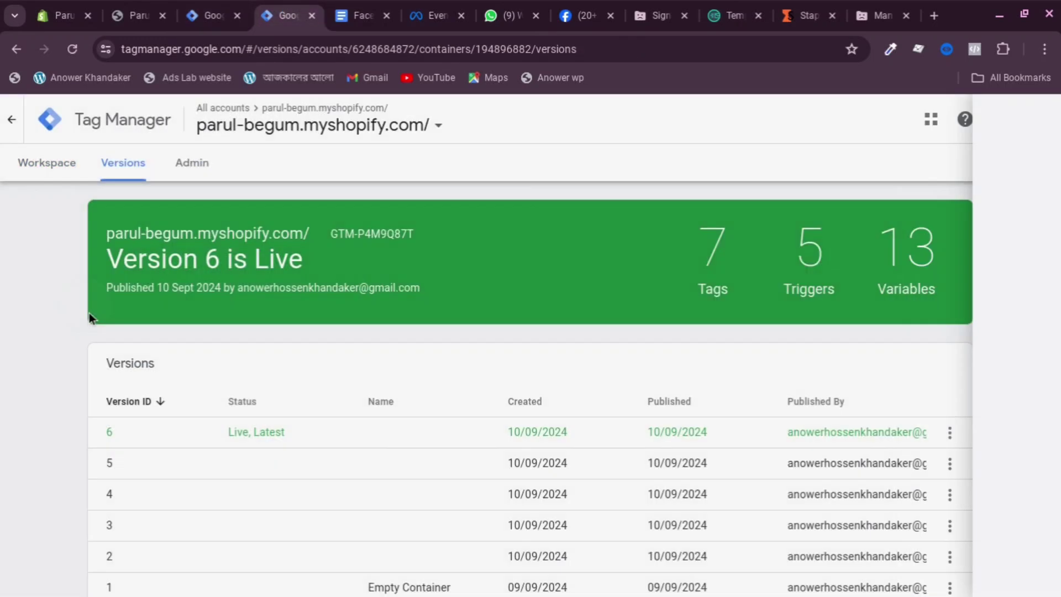
pyautogui.click(77, 177)
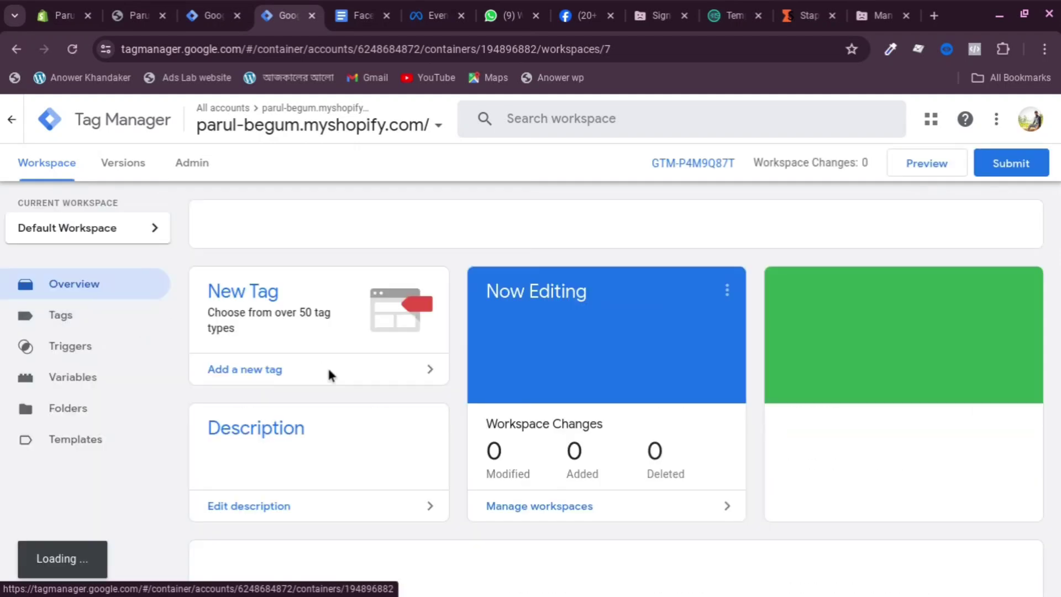
pyautogui.click(210, 16)
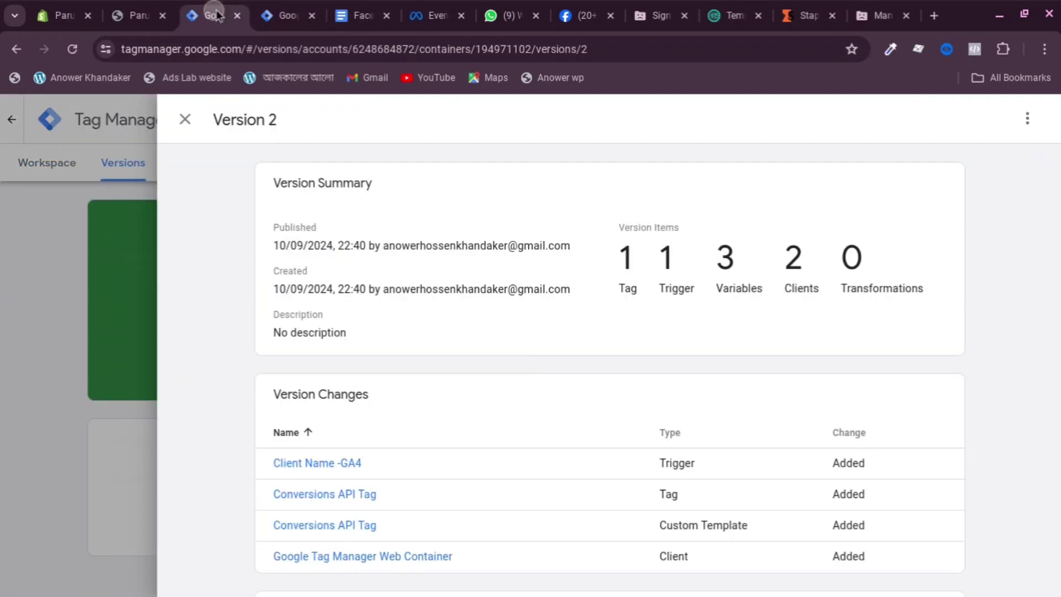
pyautogui.click(73, 234)
pyautogui.click(47, 168)
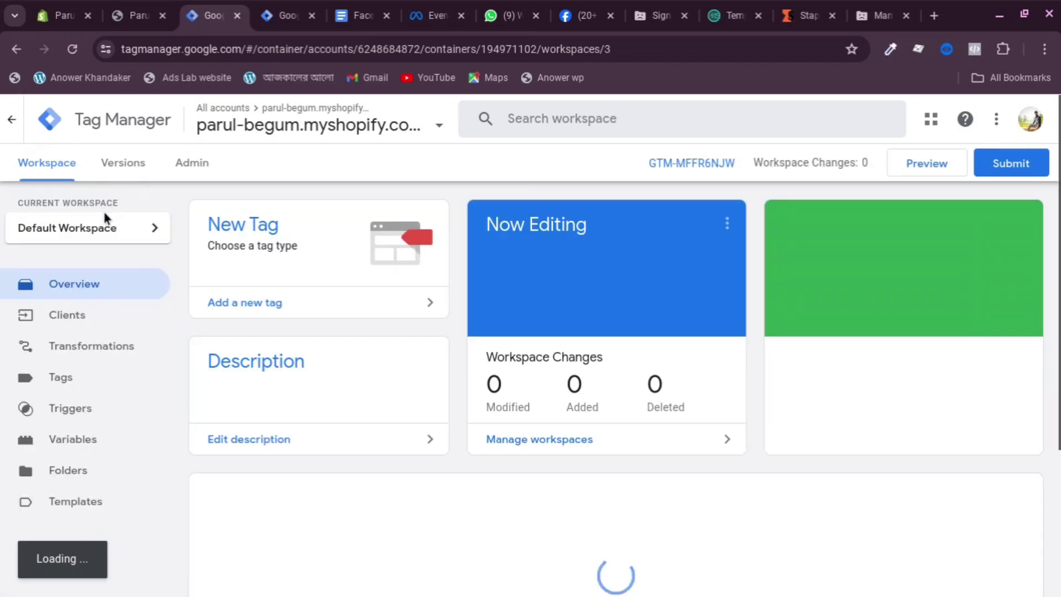
pyautogui.click(922, 173)
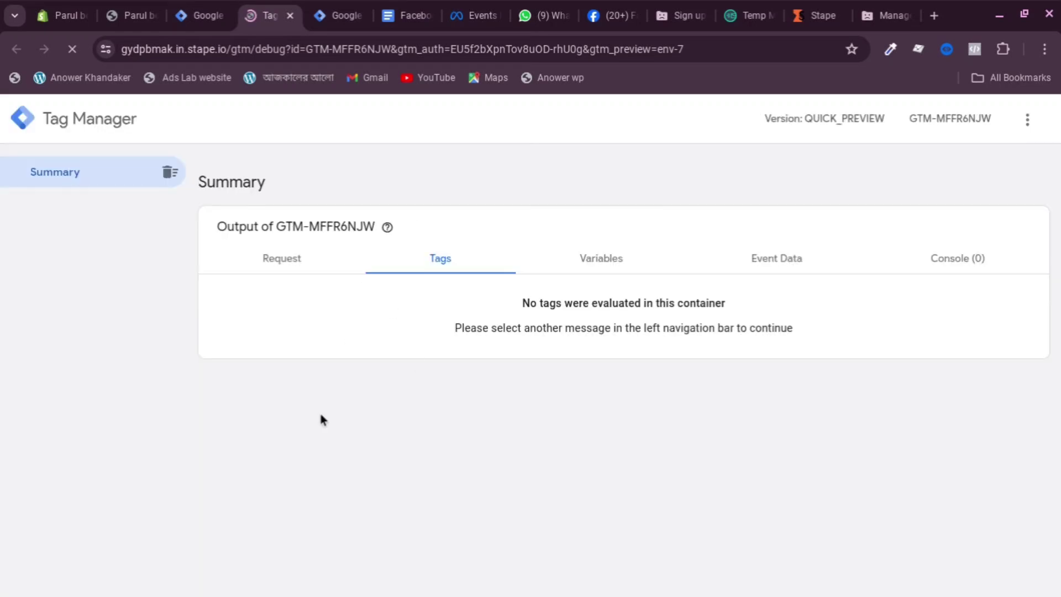
# Return to the Shopify store's home page tab
pyautogui.click(161, 15)
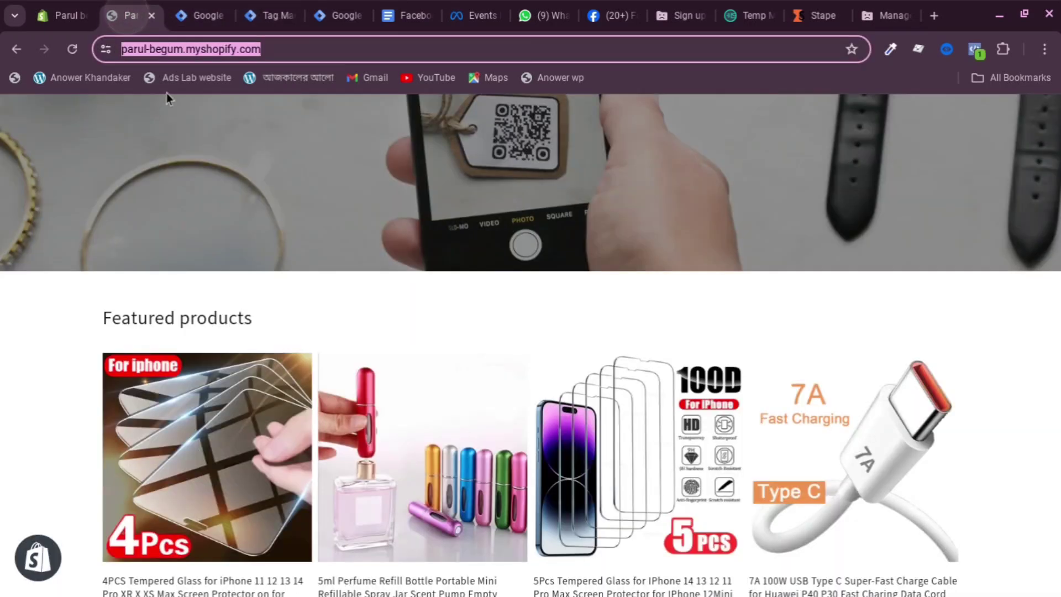
# Reload the storefront and enable the Google Analytics Debugger extension
pyautogui.click(71, 50)
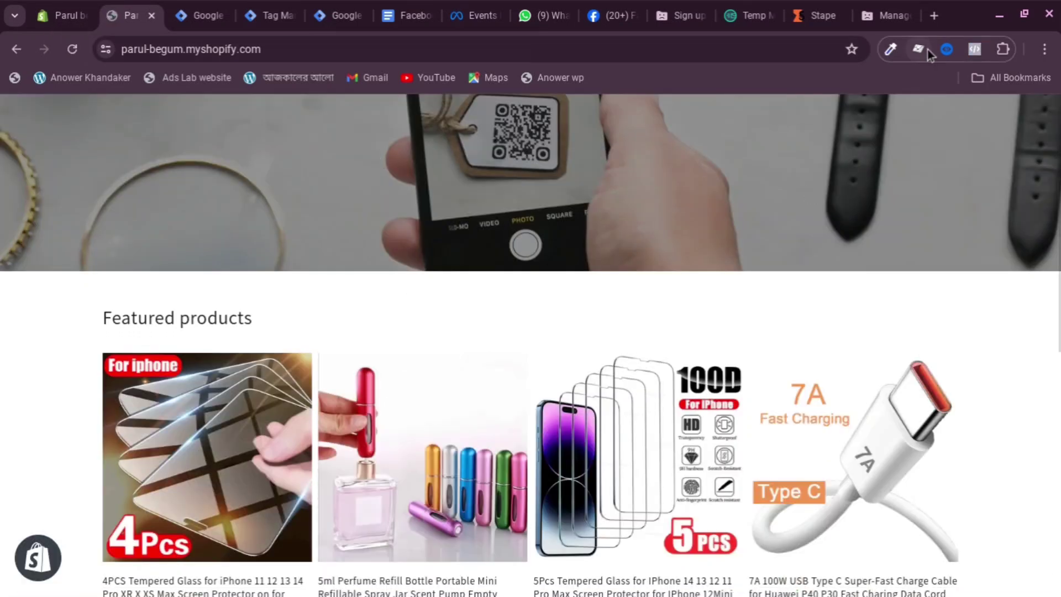
pyautogui.click(1001, 53)
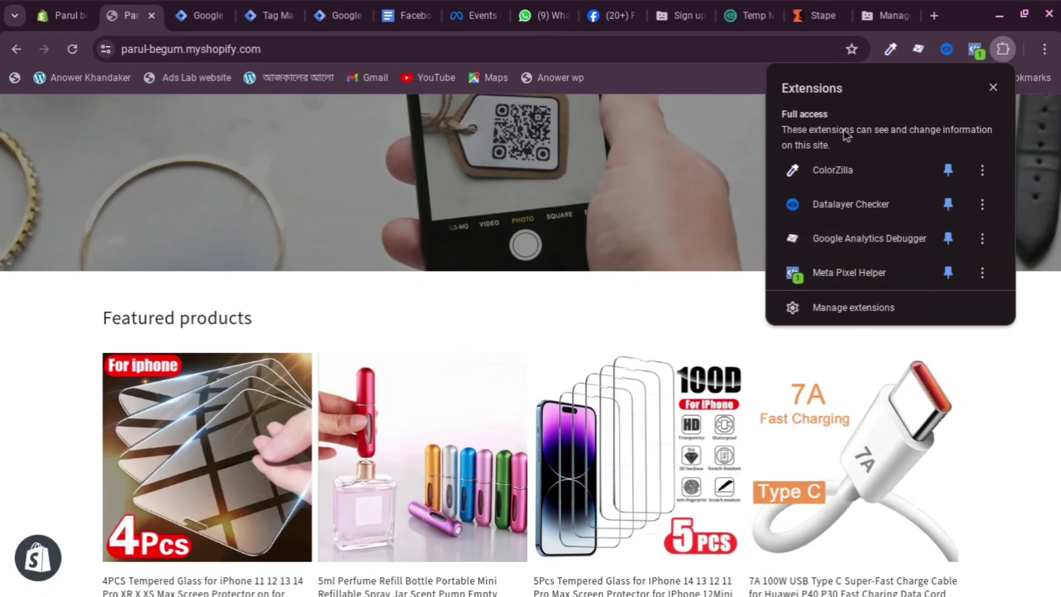
pyautogui.click(916, 48)
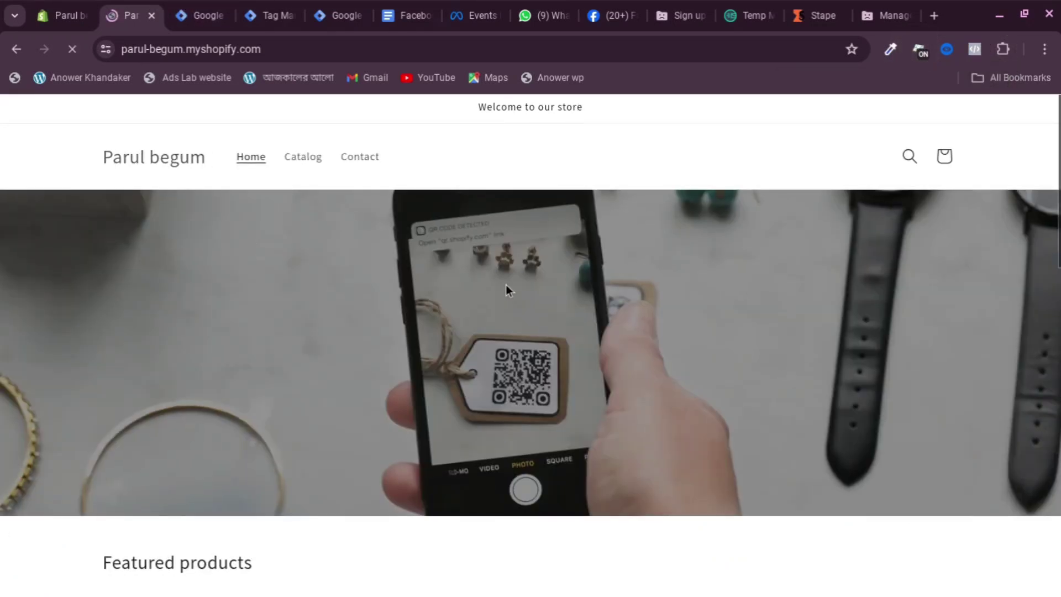
pyautogui.scroll(-1, 506, 289)
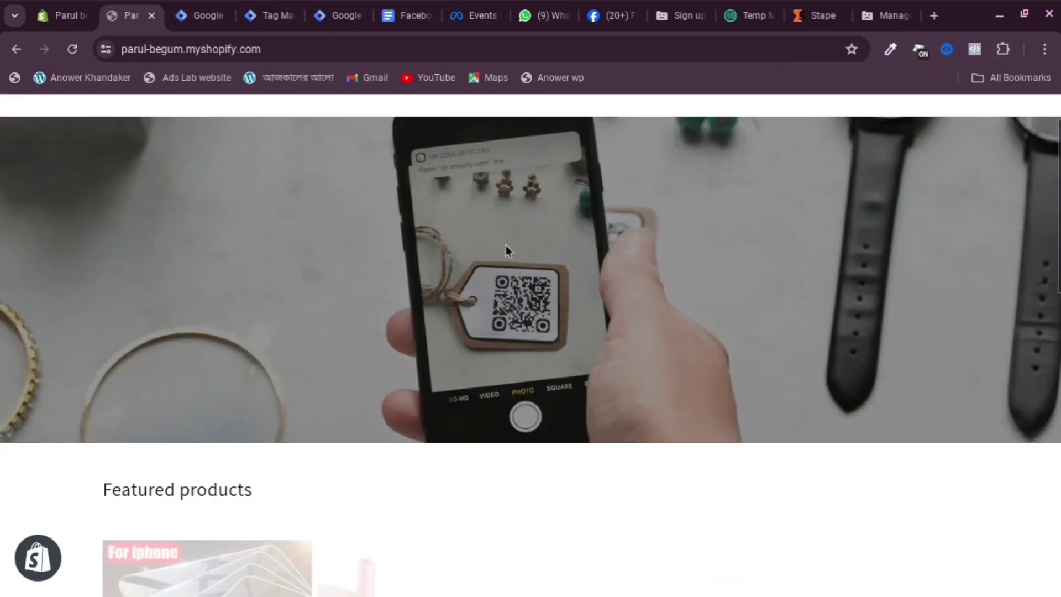
# Open developer tools on the store home page, then check the server preview's page_view hits
pyautogui.rightClick(440, 317)
pyautogui.press('Escape')
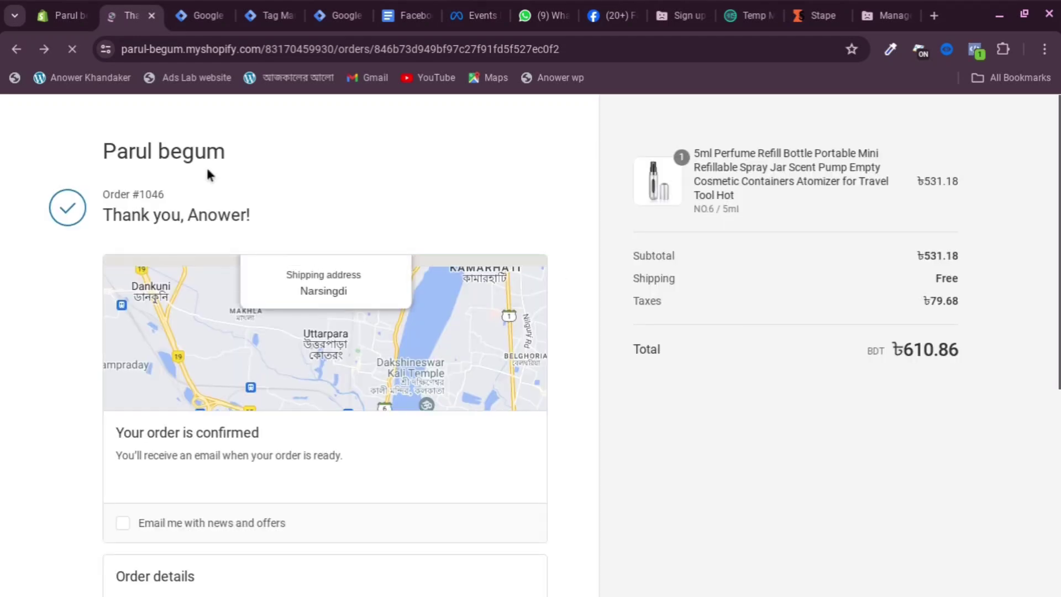
pyautogui.click(198, 156)
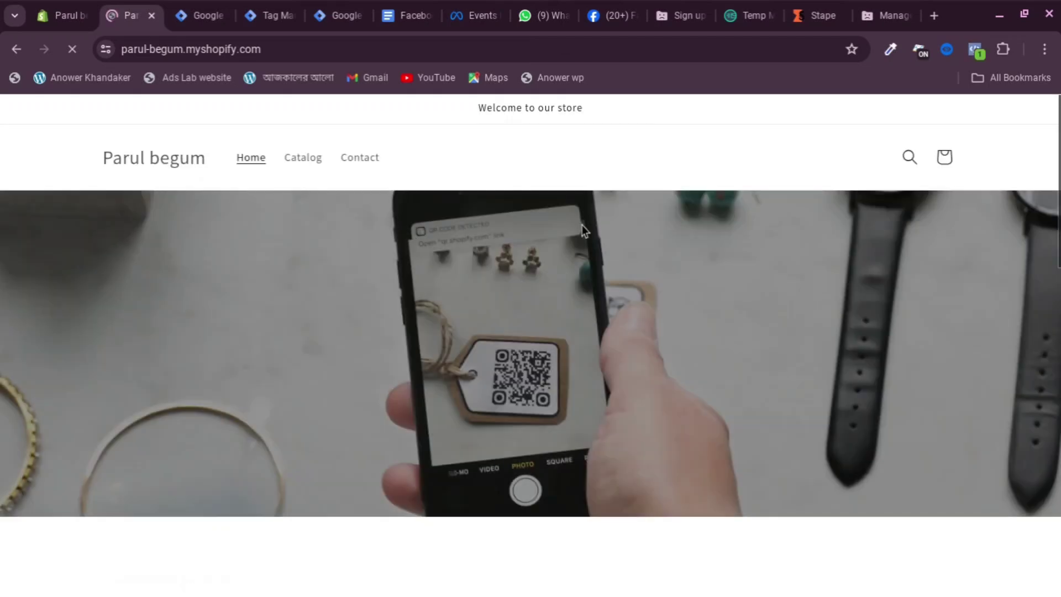
pyautogui.rightClick(561, 239)
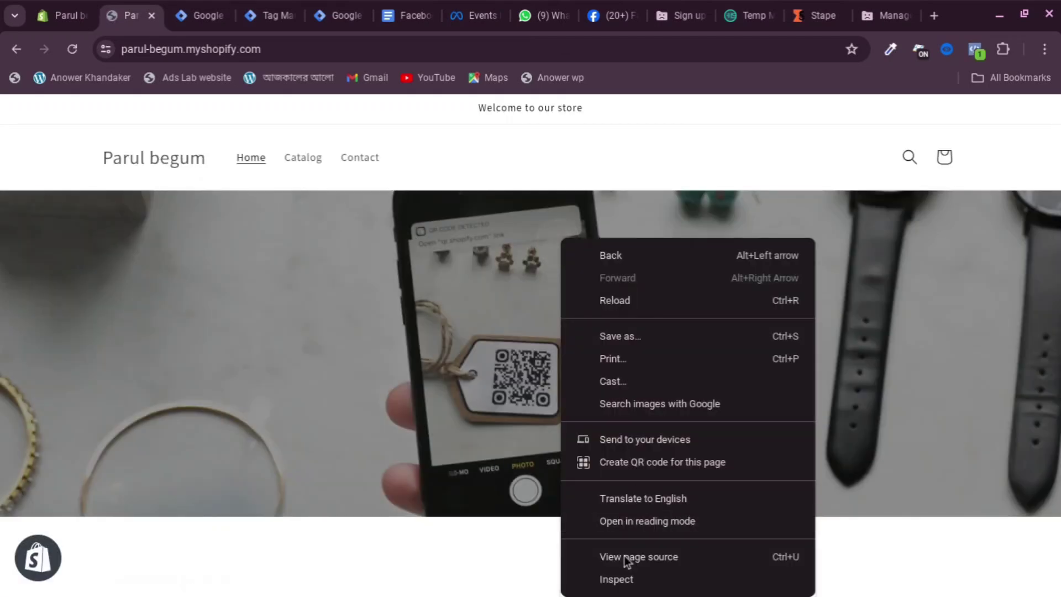
pyautogui.click(626, 578)
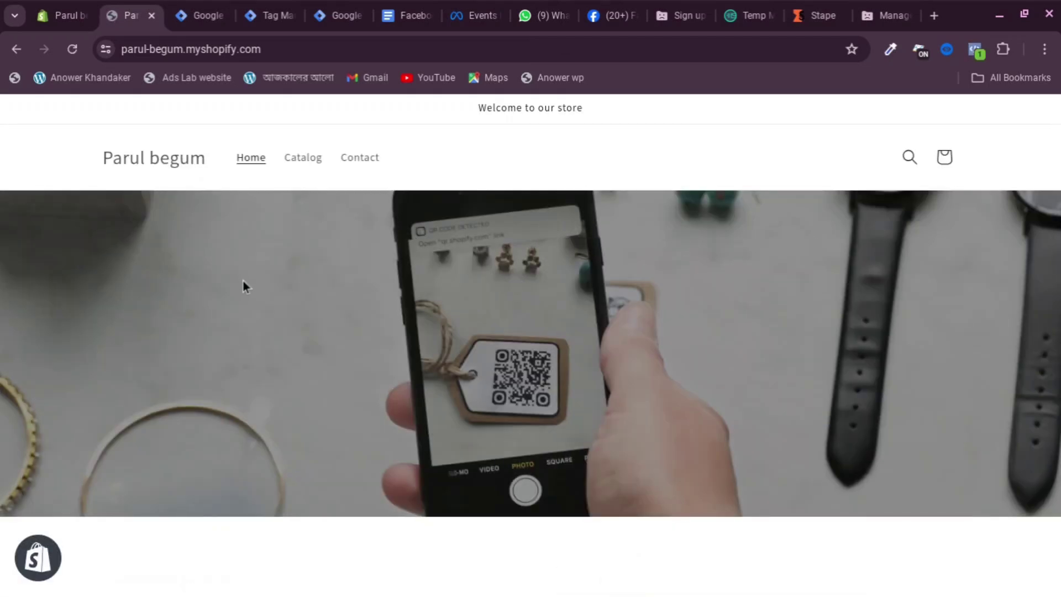
pyautogui.scroll(-5, 486, 293)
pyautogui.scroll(-3, 467, 299)
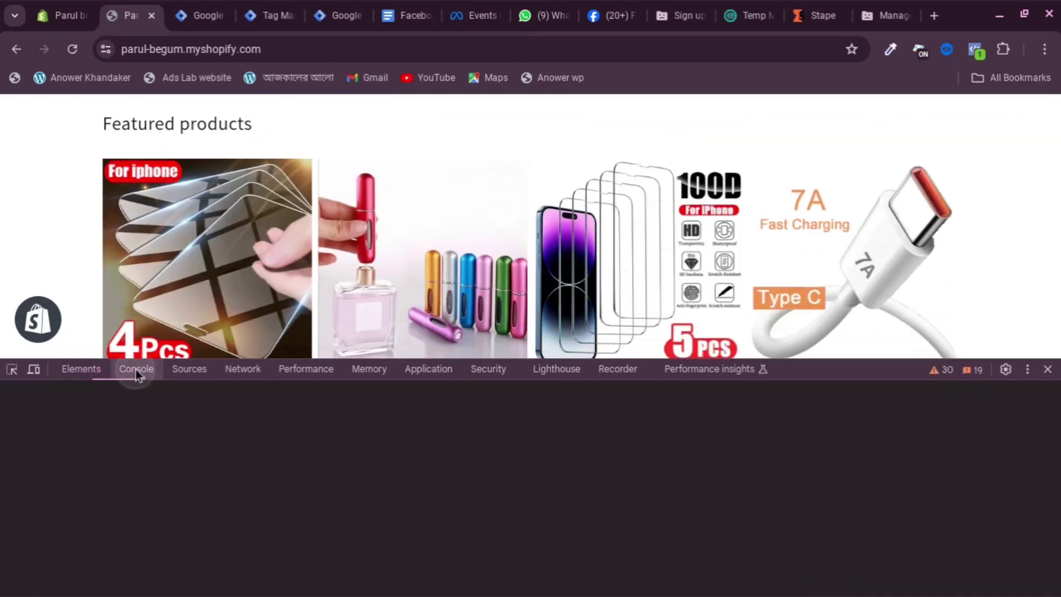
pyautogui.scroll(-1, 243, 230)
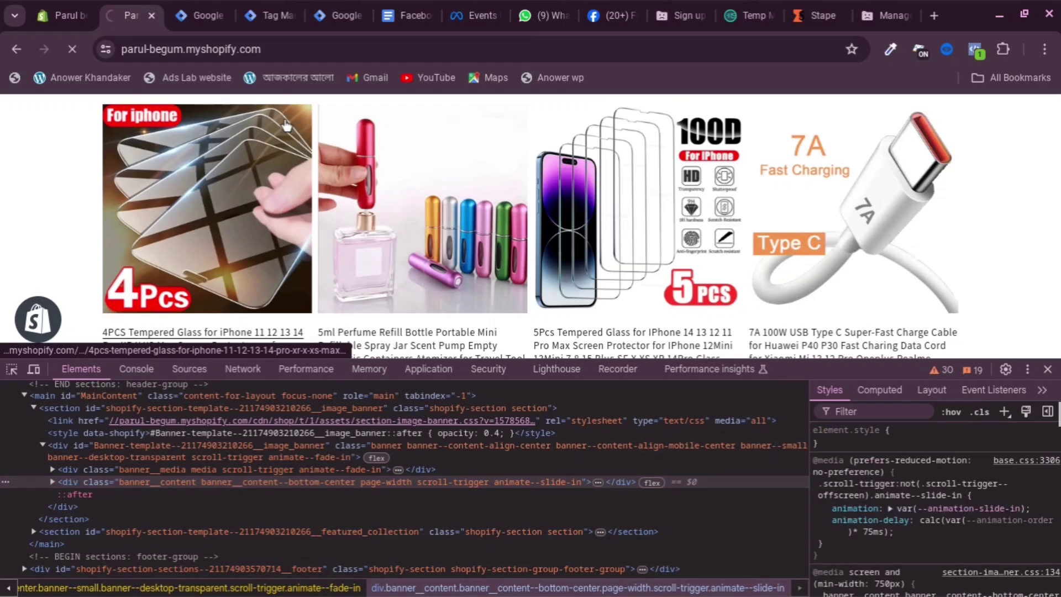
pyautogui.click(268, 16)
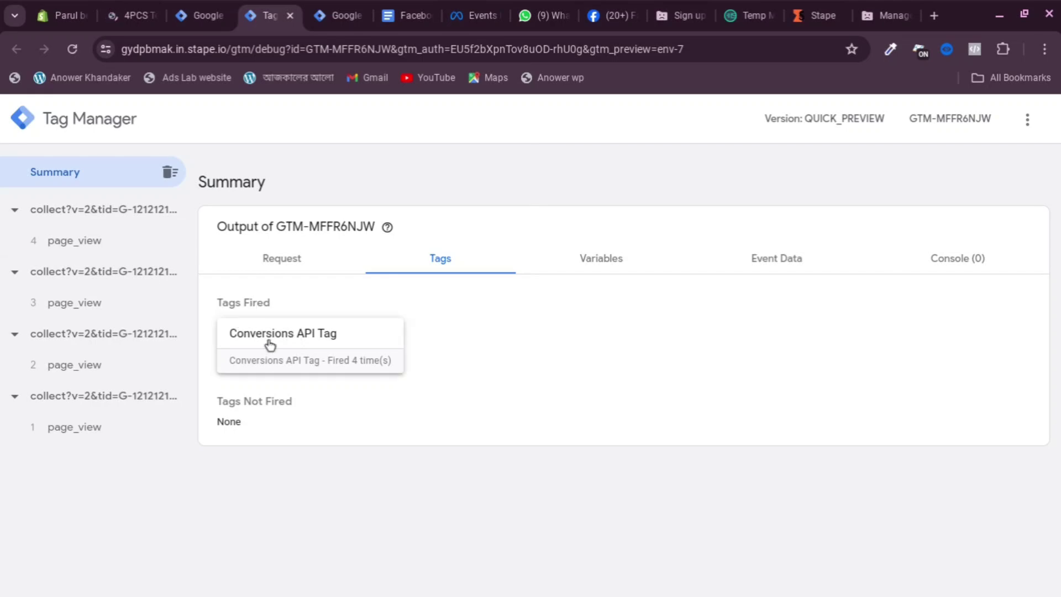
# Review the Conversions API Tag details and the fifth page_view request, then return to the workspace
pyautogui.click(321, 346)
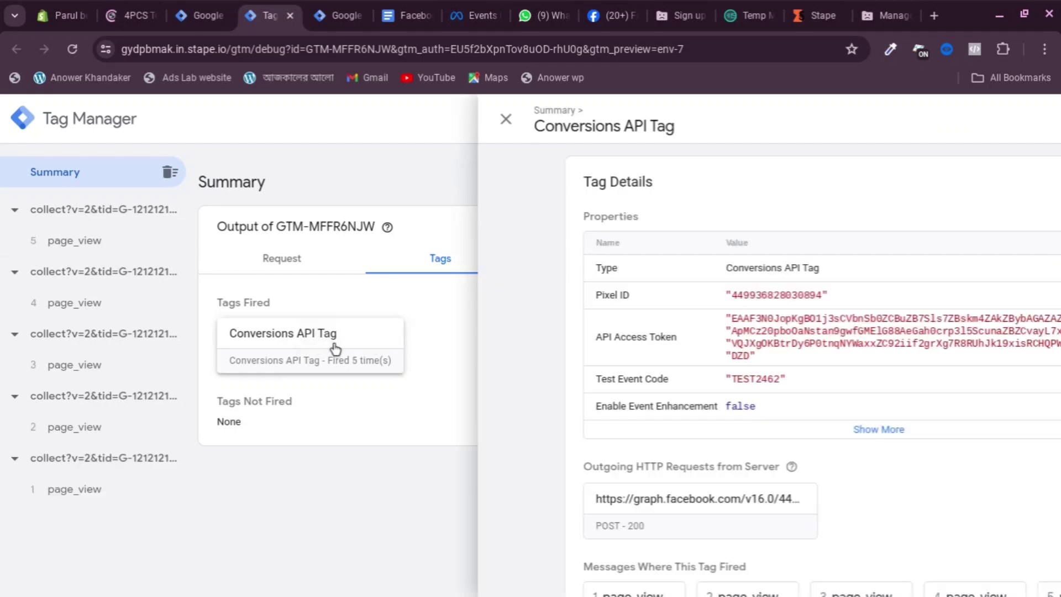
pyautogui.scroll(-2, 448, 338)
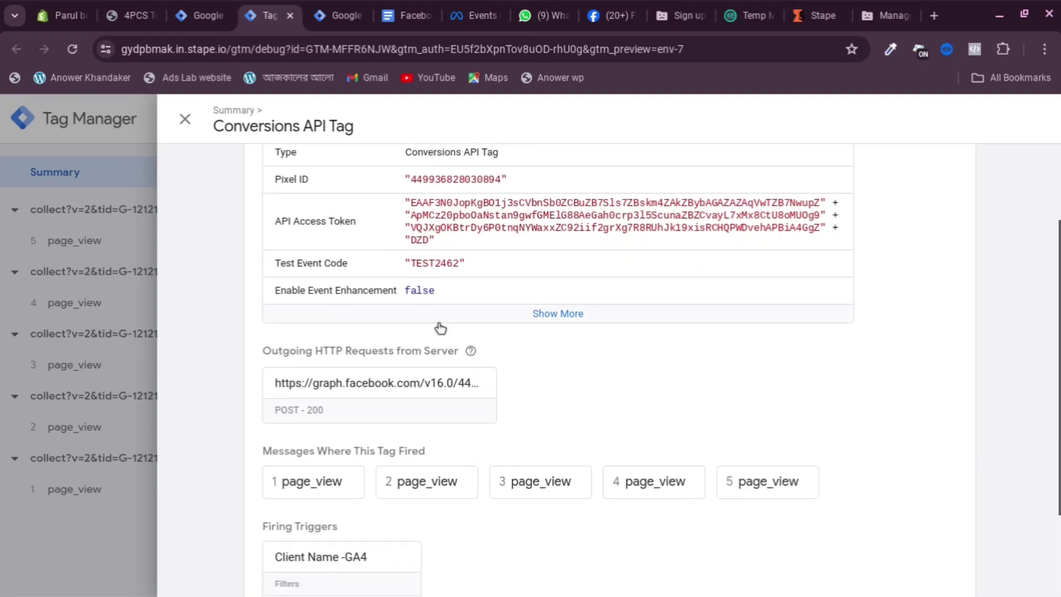
pyautogui.scroll(-3, 445, 338)
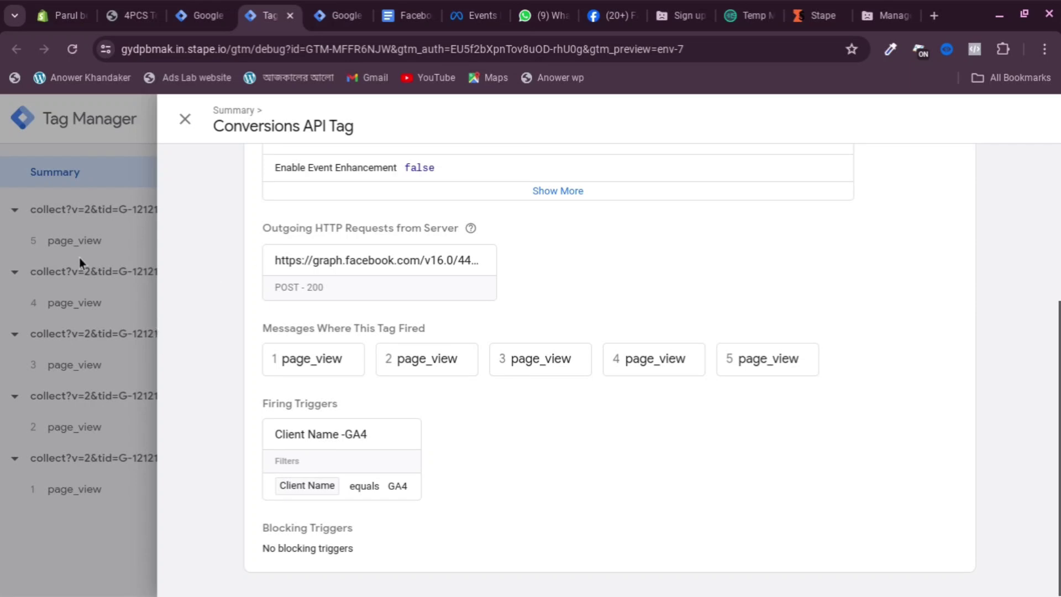
pyautogui.click(89, 293)
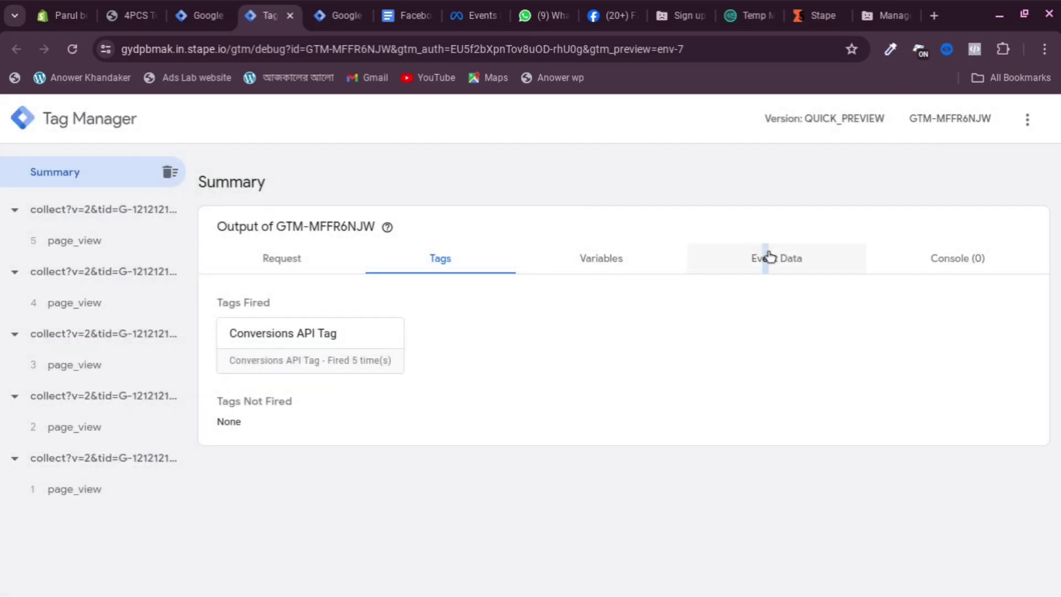
pyautogui.click(769, 257)
pyautogui.click(311, 257)
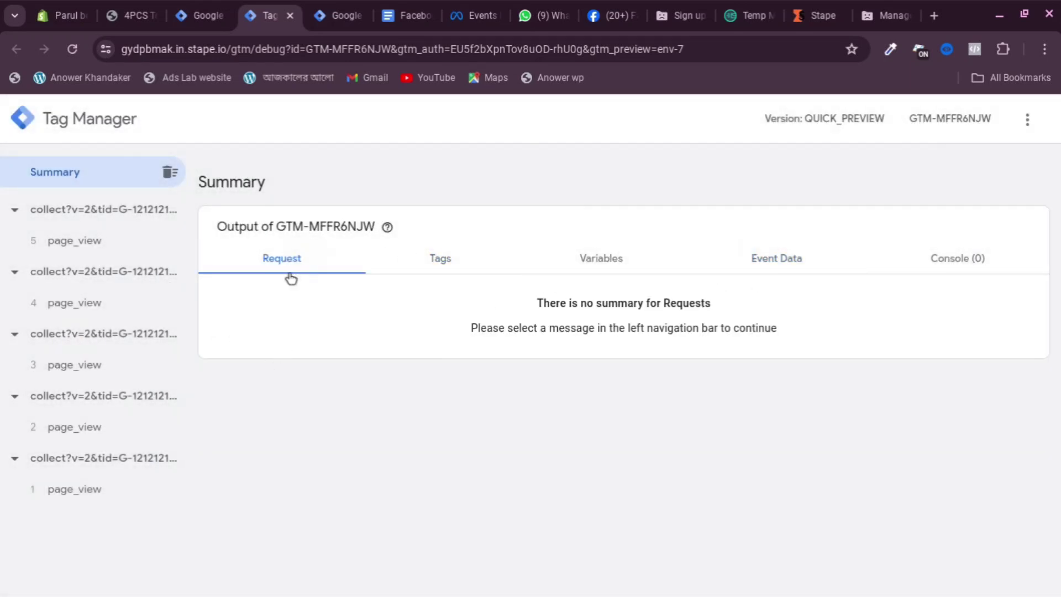
pyautogui.click(102, 239)
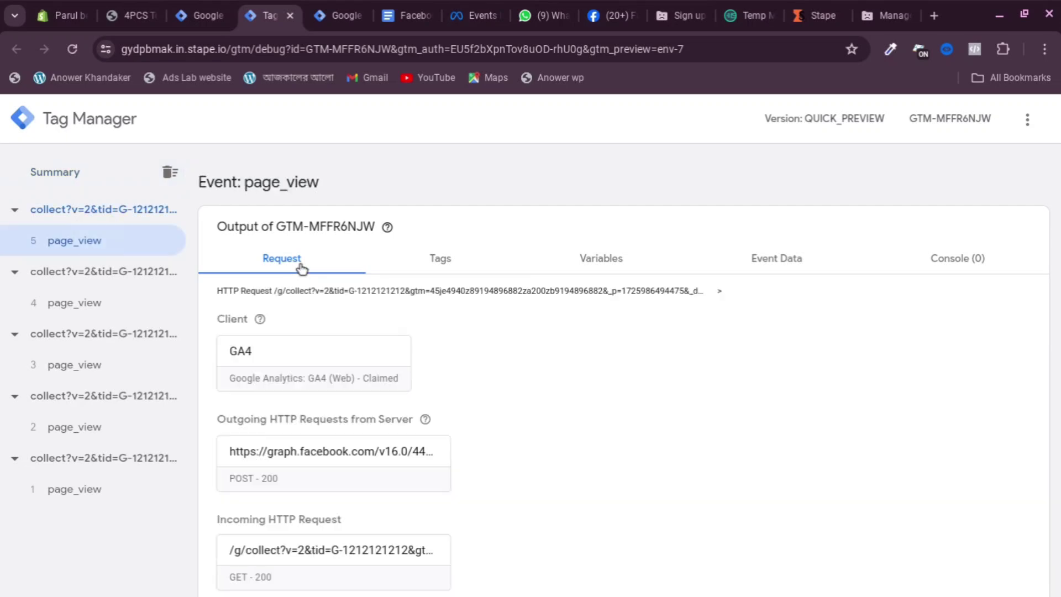
pyautogui.scroll(-1, 310, 332)
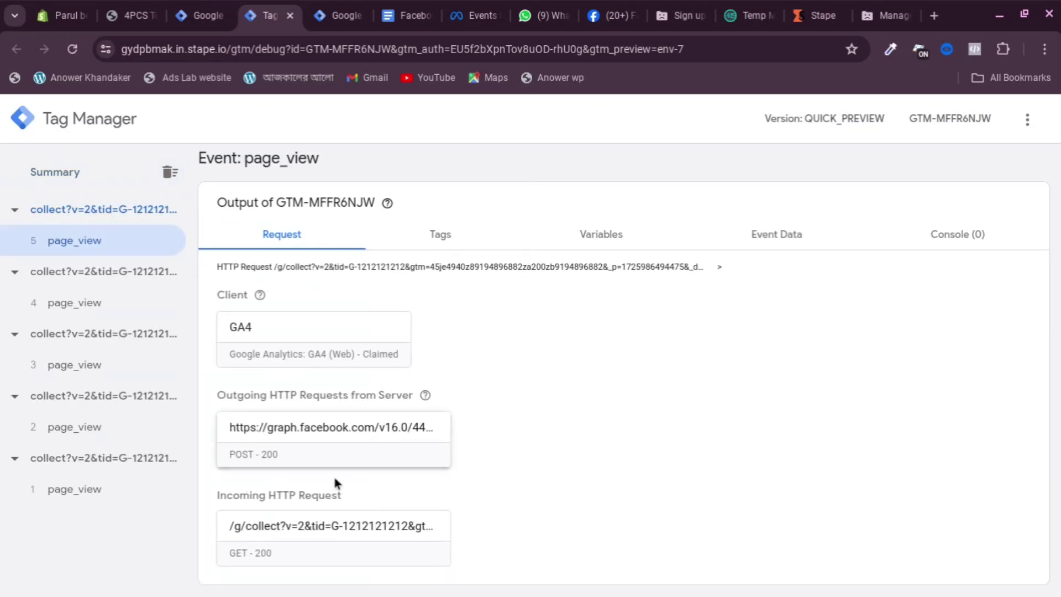
pyautogui.click(200, 15)
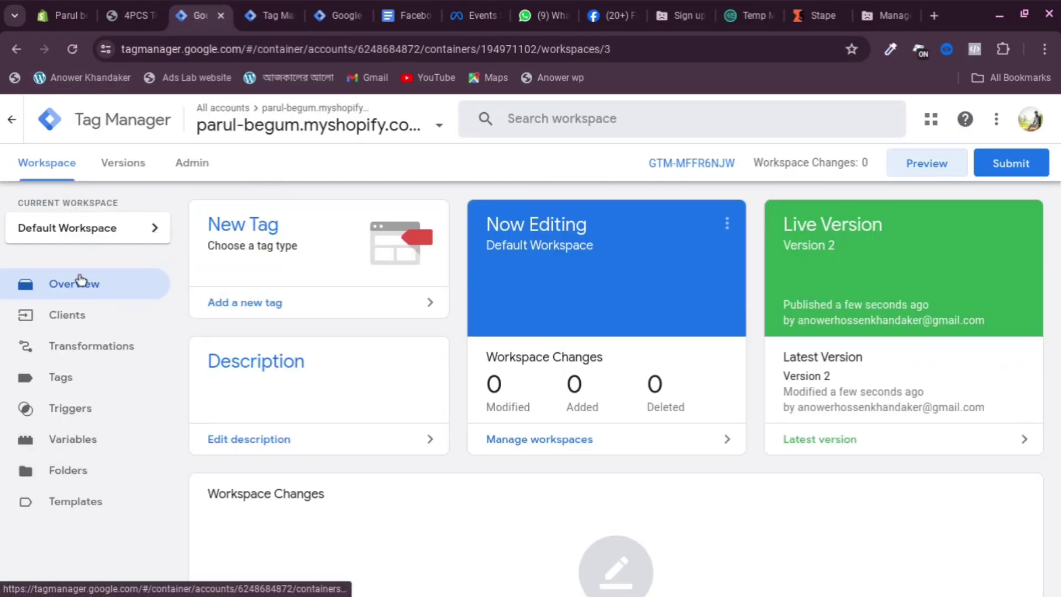
# Close the developer tools on the Shopify product page
pyautogui.click(130, 15)
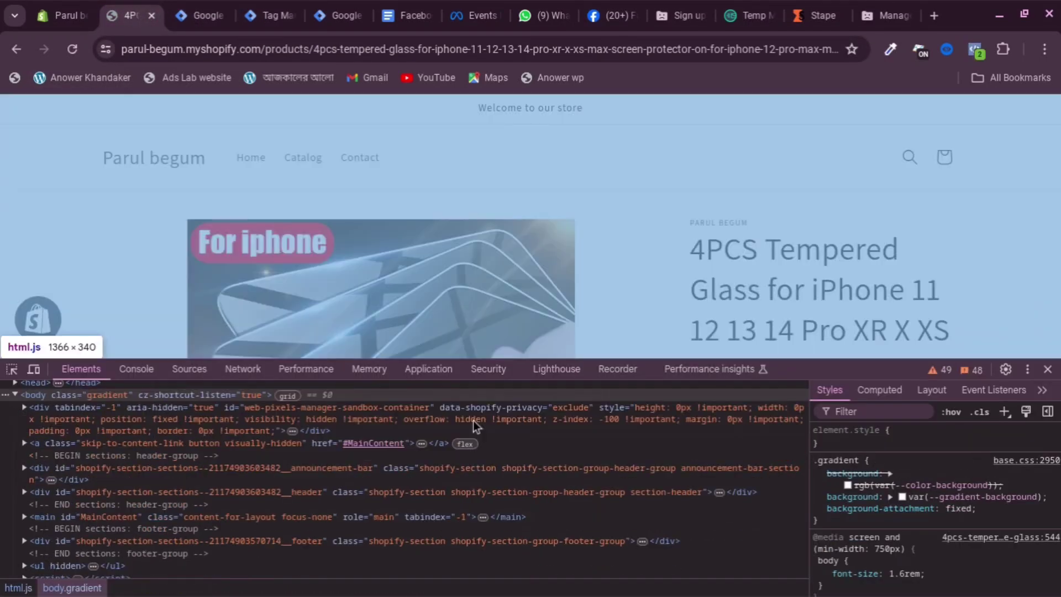
pyautogui.scroll(-3, 332, 420)
pyautogui.click(1047, 369)
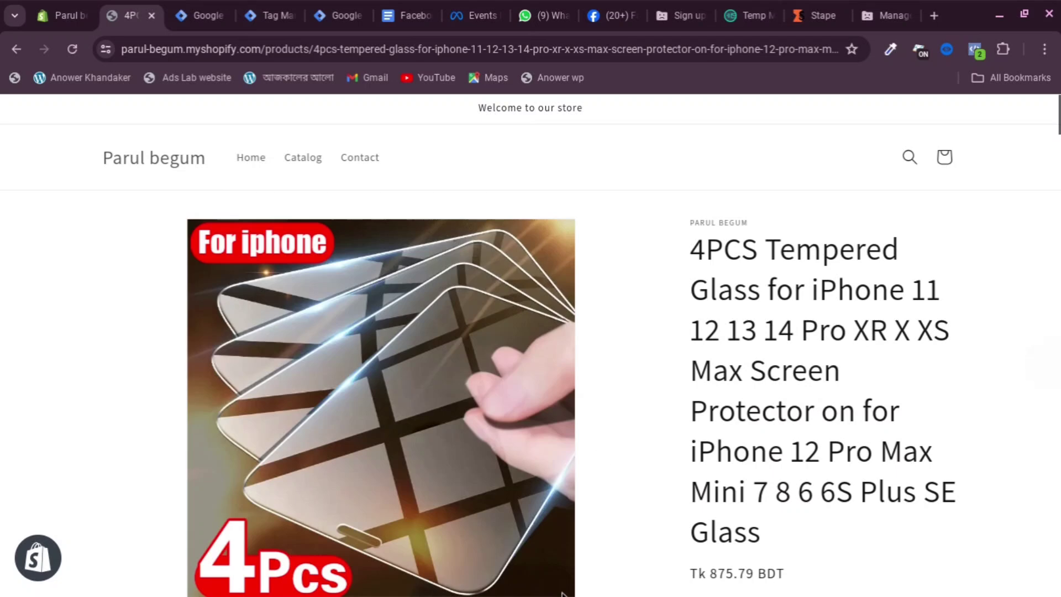
# Check the web container GTM-P4M9Q87T's Tags list, then bring up the server-side tracking notes
pyautogui.click(202, 16)
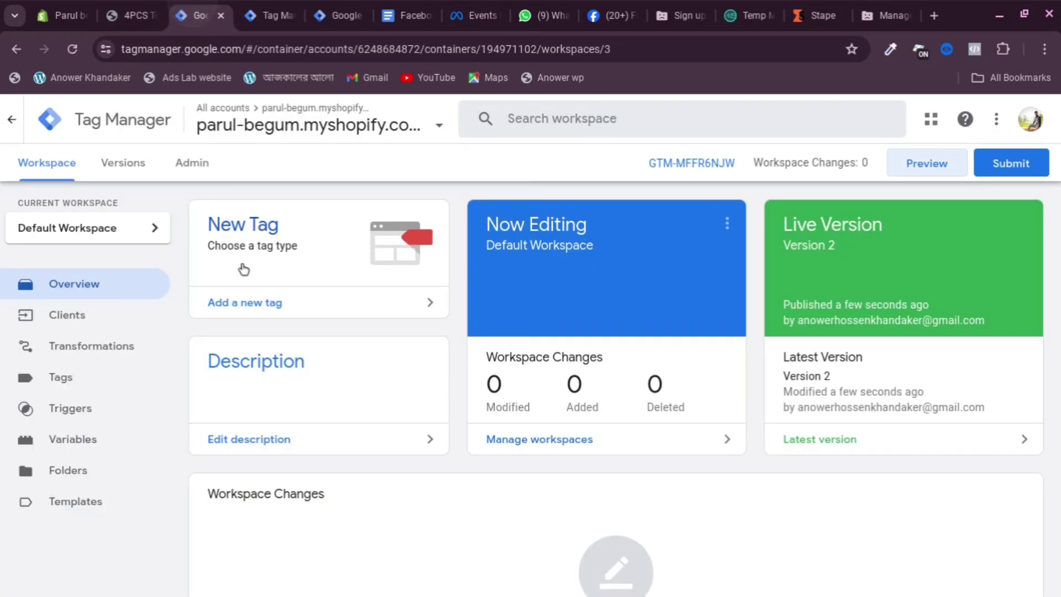
pyautogui.click(275, 10)
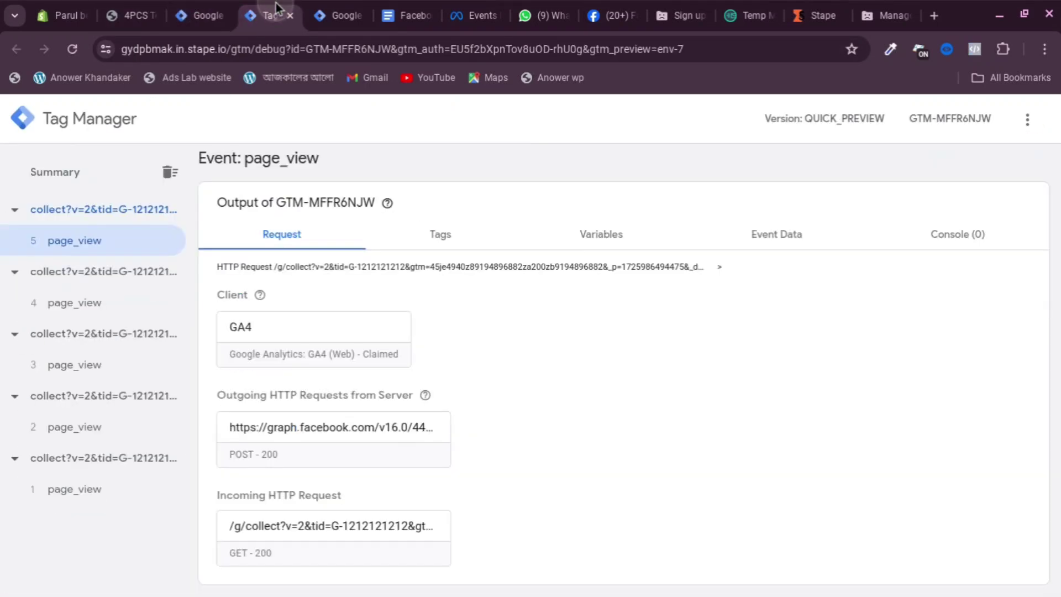
pyautogui.click(320, 17)
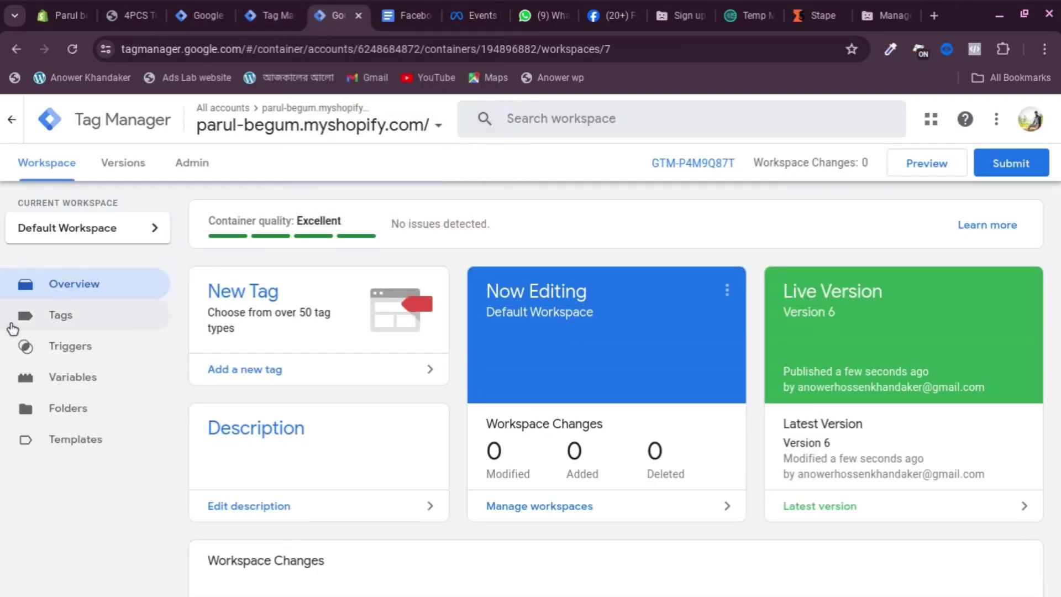
pyautogui.click(81, 323)
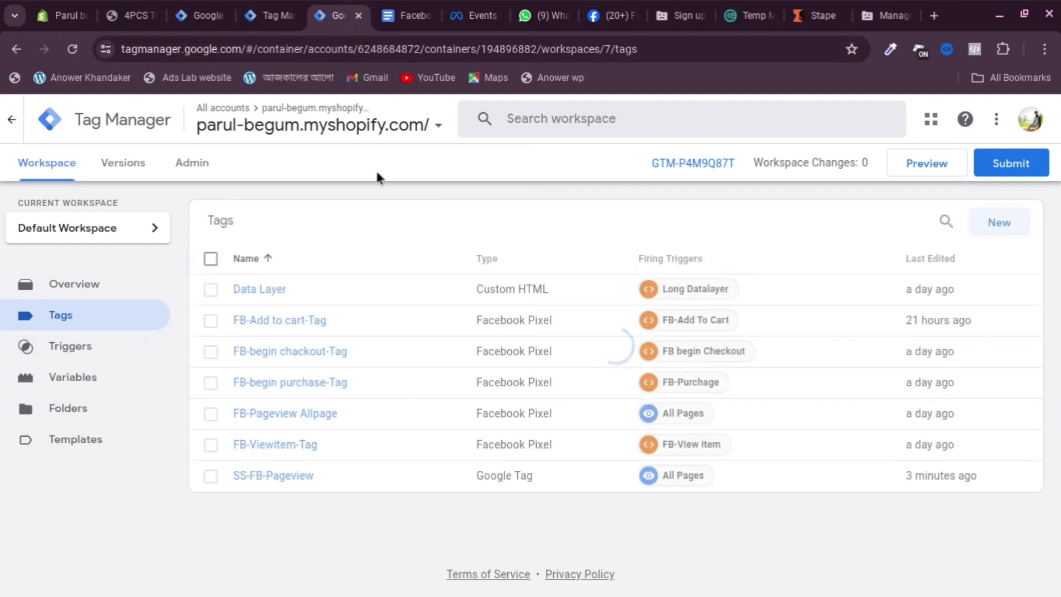
pyautogui.click(409, 16)
# Scroll the notes toward the view_item section and close the Stape server debug preview
pyautogui.scroll(-1, 444, 288)
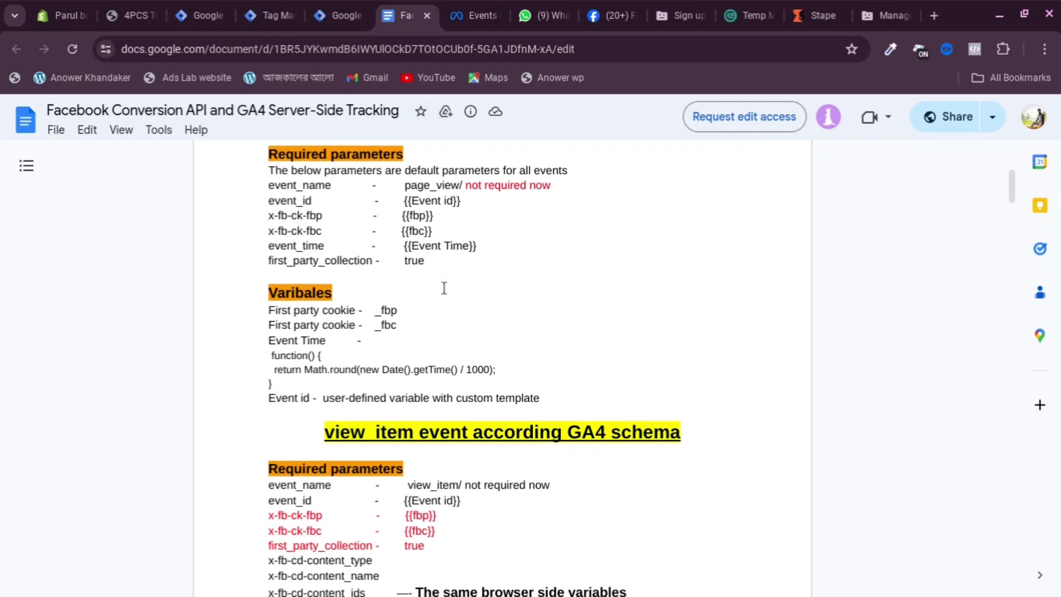
pyautogui.scroll(-3, 444, 288)
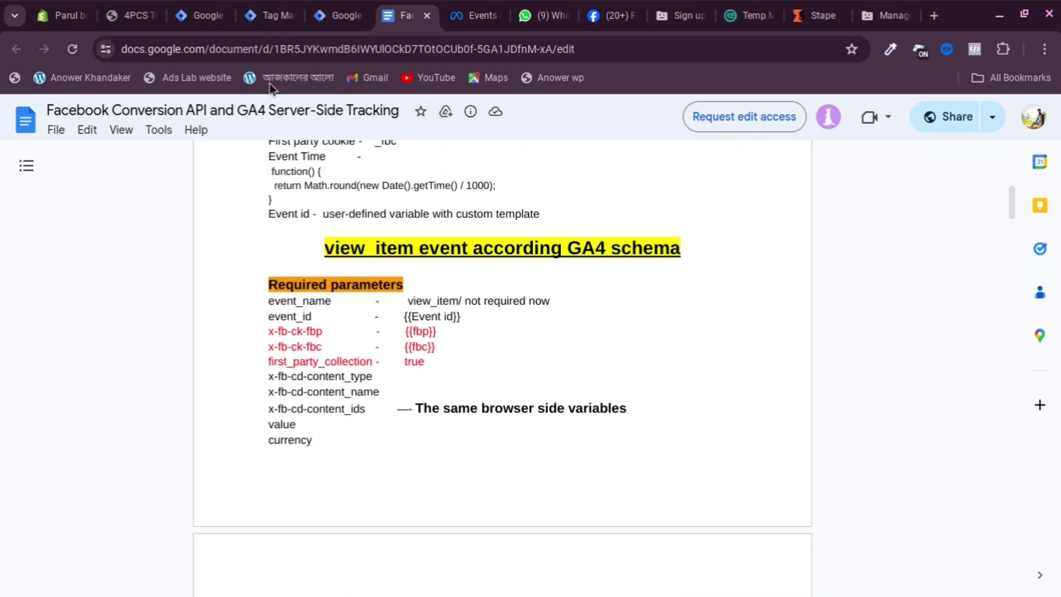
pyautogui.click(263, 18)
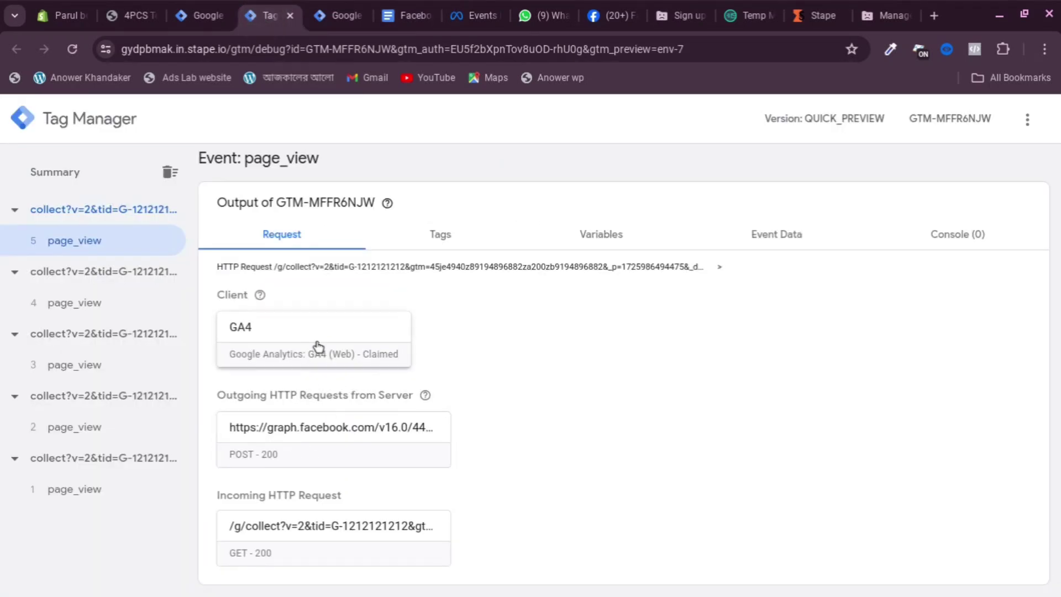
pyautogui.click(289, 15)
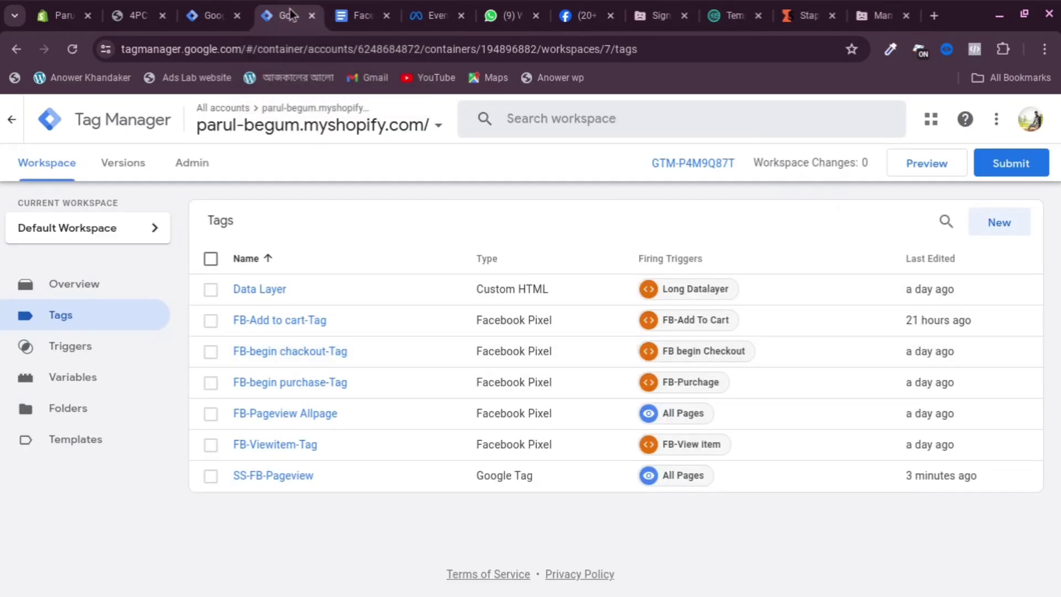
# Review the view_item required parameters in the notes, then return to the web container's Tags list
pyautogui.click(357, 16)
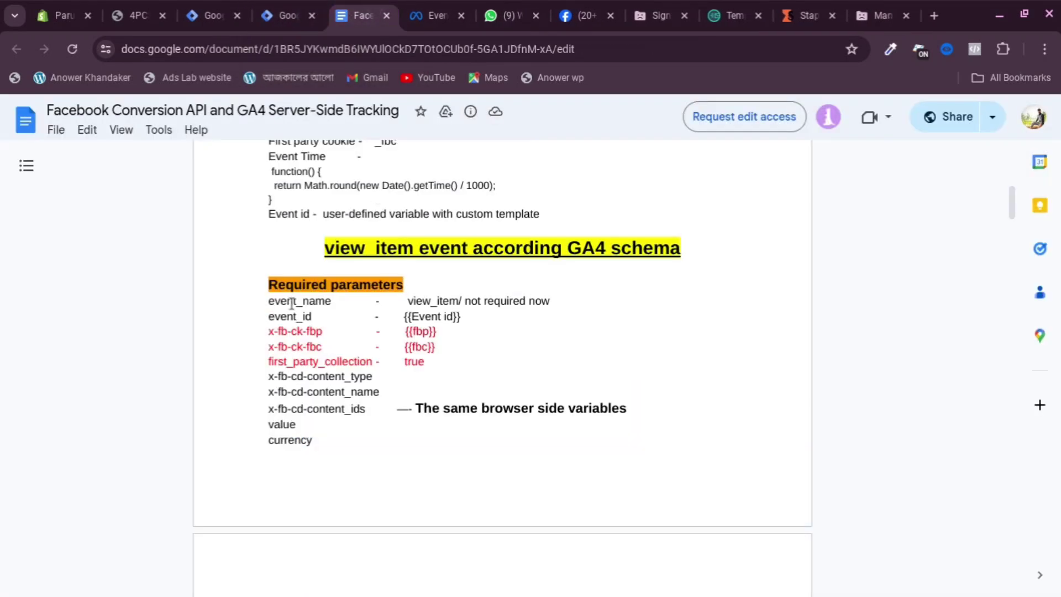
pyautogui.scroll(-1, 287, 326)
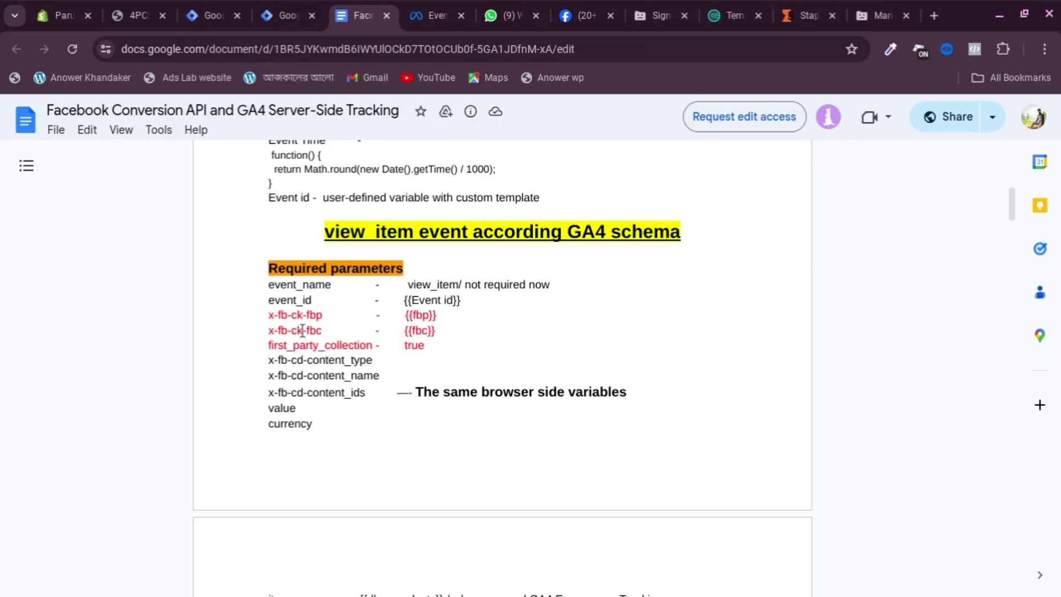
pyautogui.scroll(-1, 384, 340)
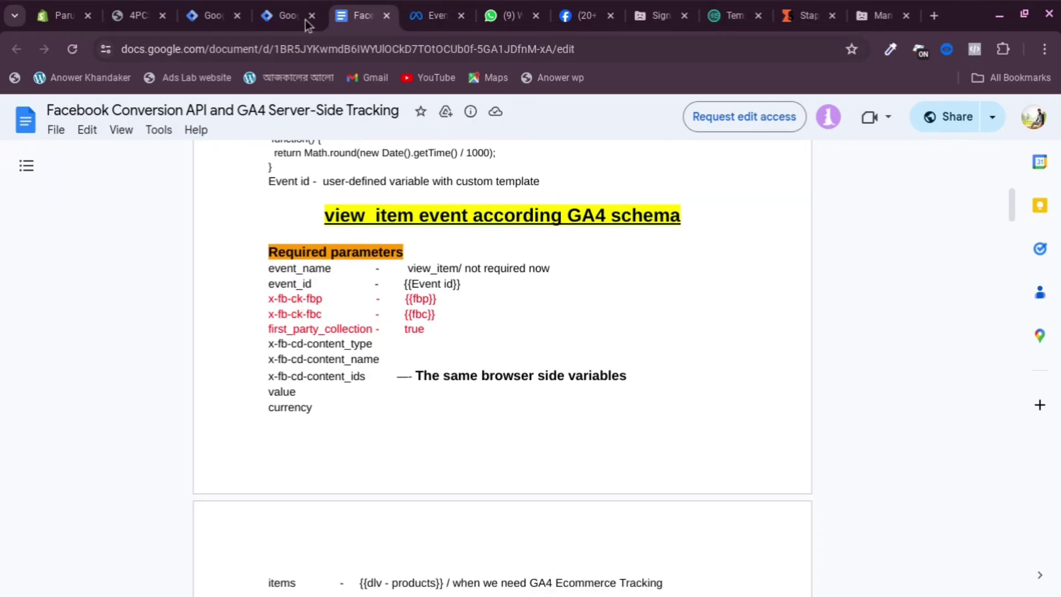
pyautogui.click(282, 16)
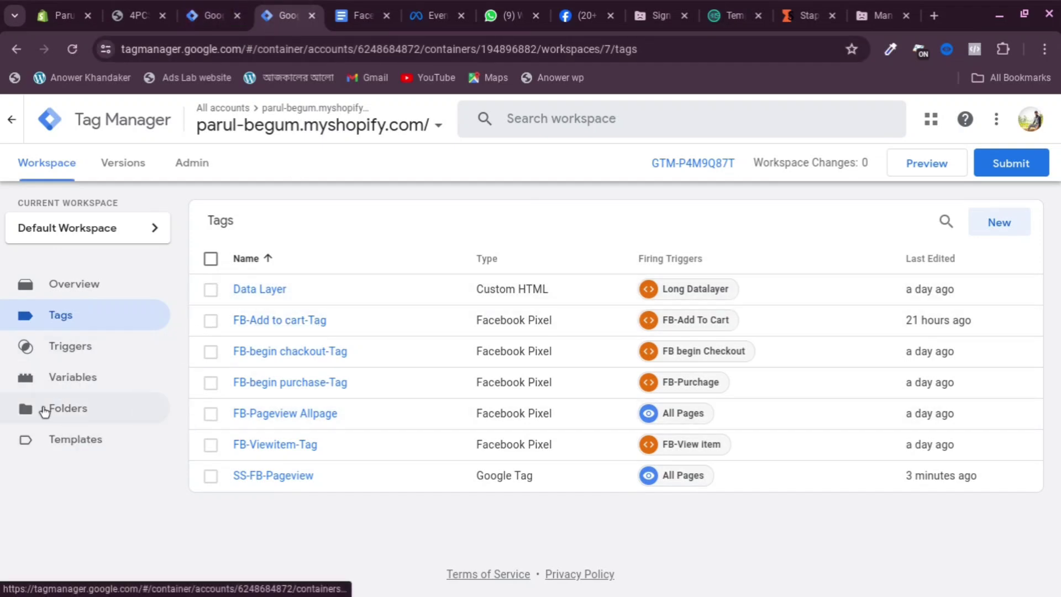
# Start a new user-defined variable of type 1st-Party Cookie in the web container
pyautogui.click(93, 380)
pyautogui.scroll(-4, 244, 350)
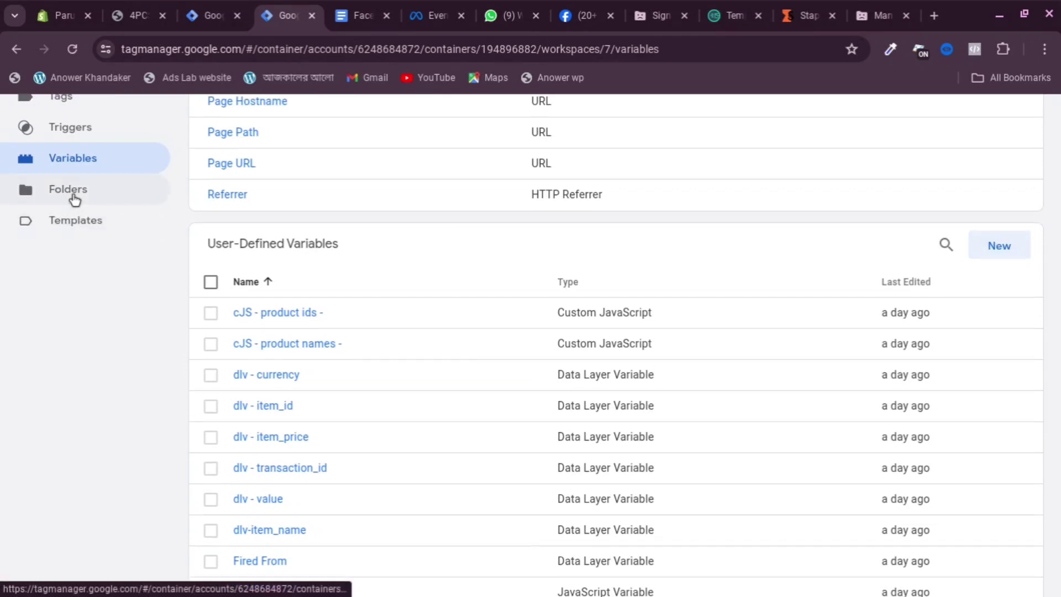
pyautogui.scroll(1, 73, 199)
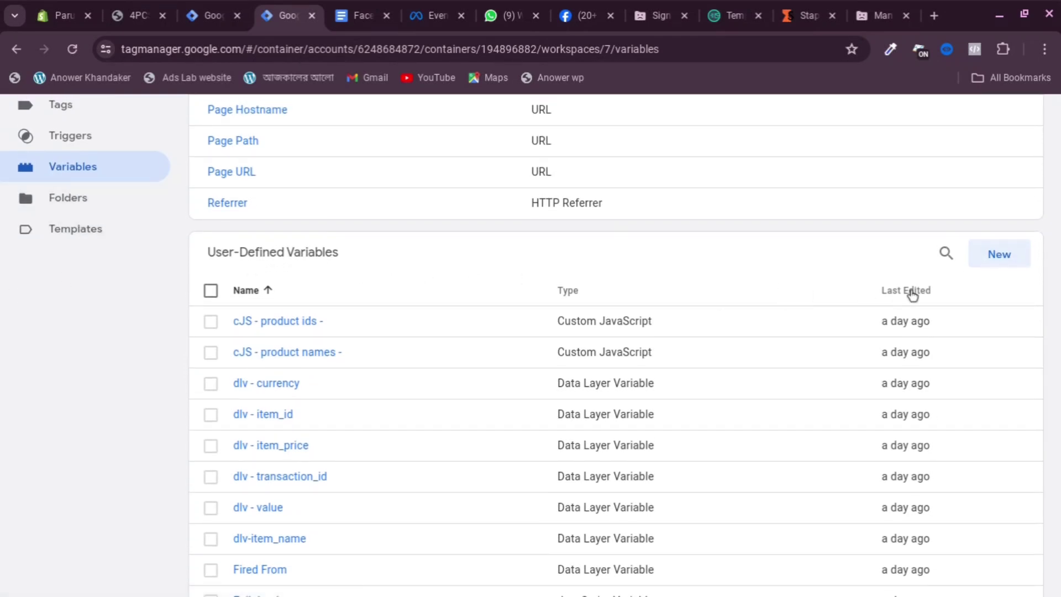
pyautogui.click(994, 254)
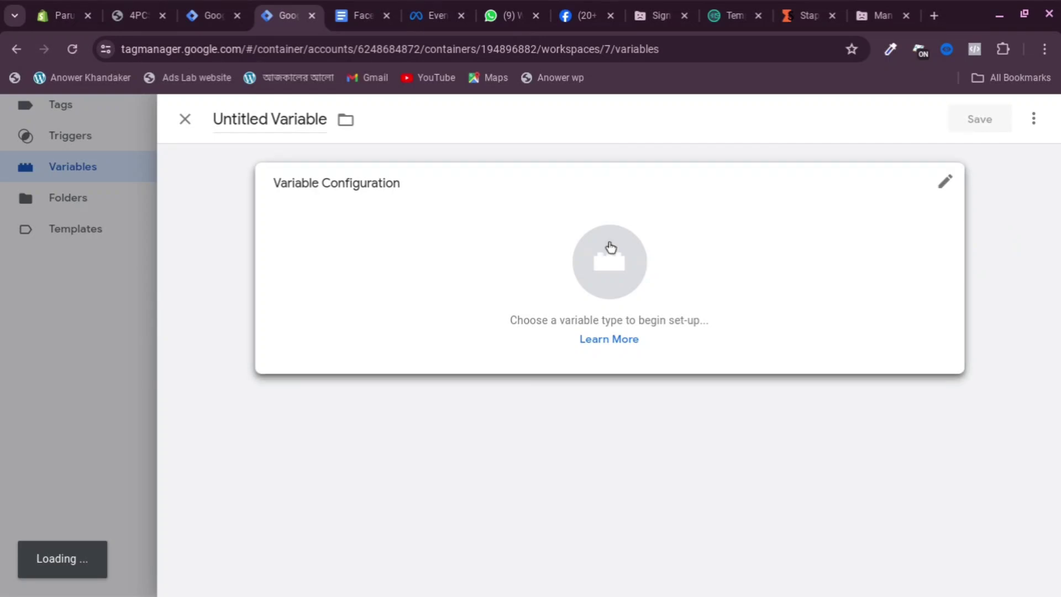
pyautogui.click(610, 246)
pyautogui.scroll(-2, 768, 304)
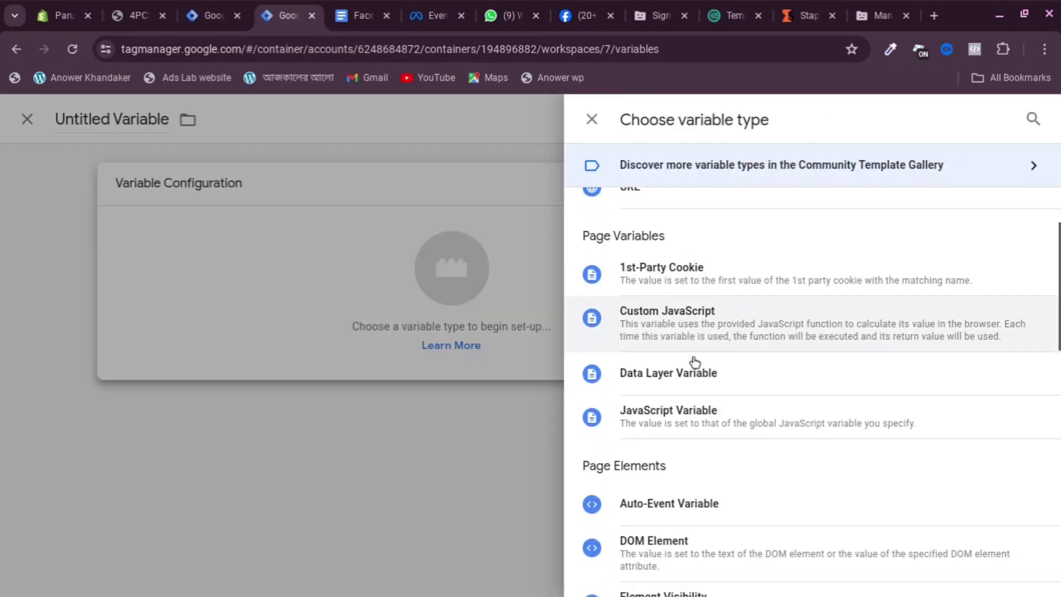
pyautogui.scroll(-1, 694, 362)
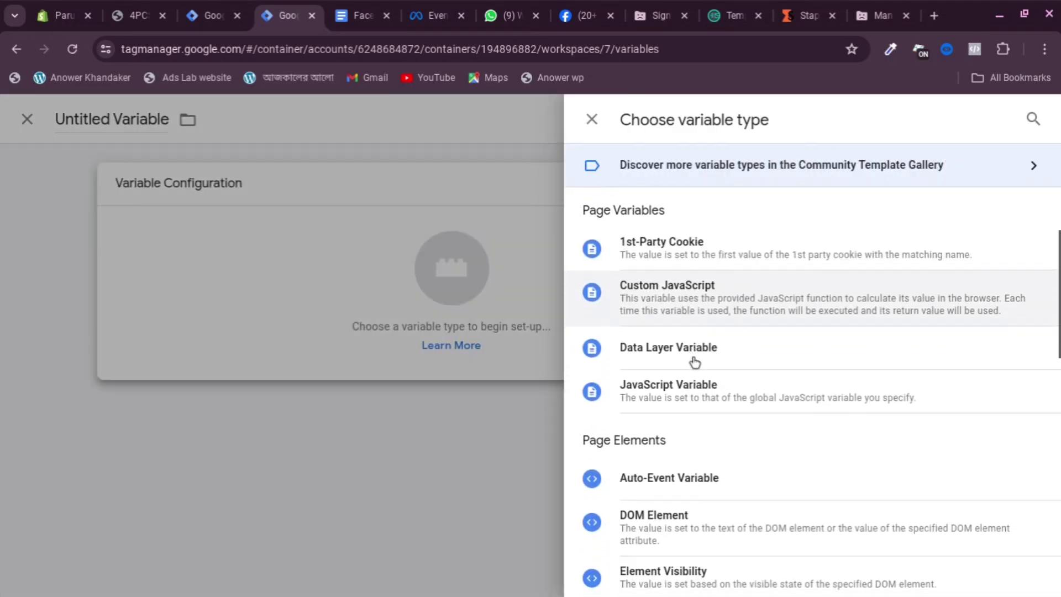
pyautogui.click(647, 253)
pyautogui.click(340, 330)
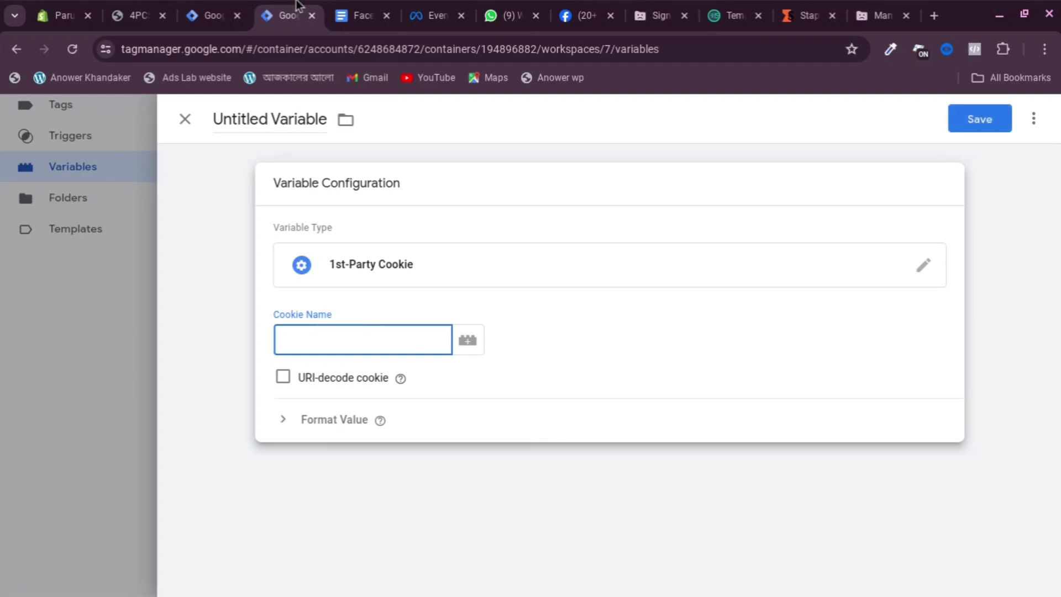
# Copy _fbp from the tracking notes and paste it as the Cookie Name
pyautogui.click(361, 18)
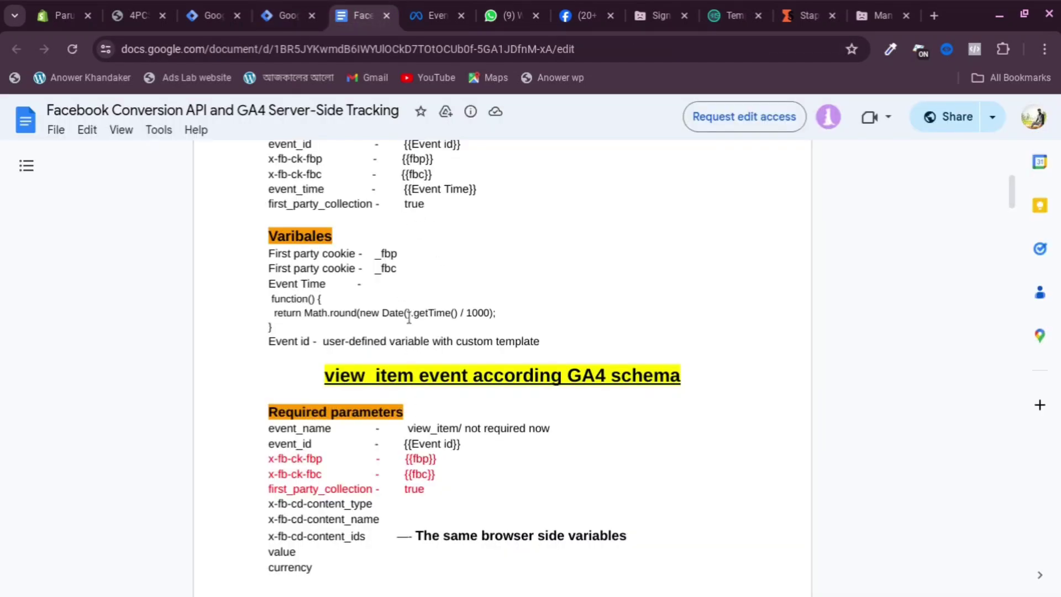
pyautogui.scroll(3, 409, 318)
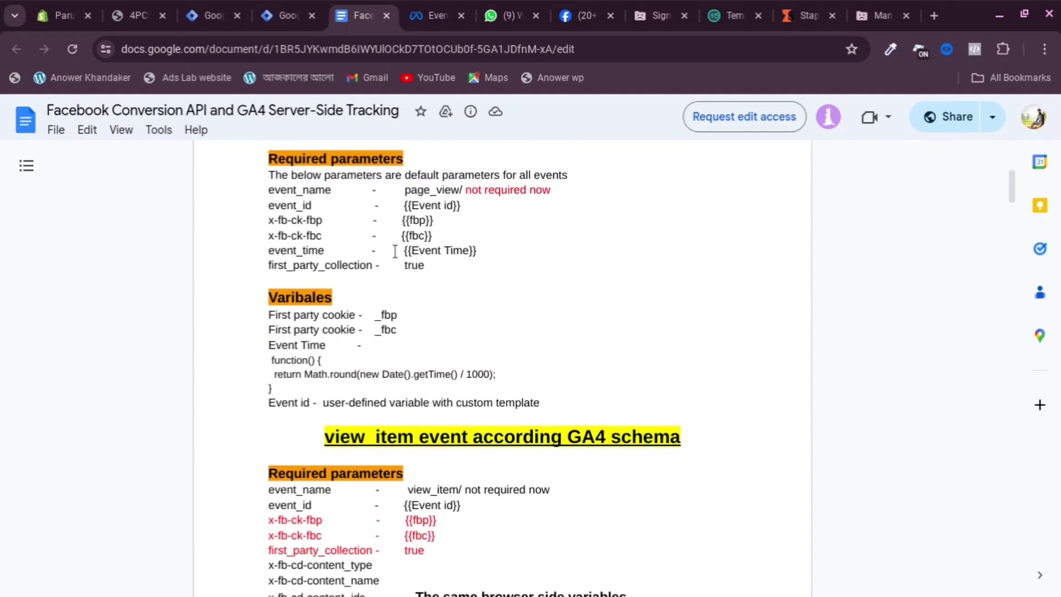
pyautogui.scroll(1, 395, 251)
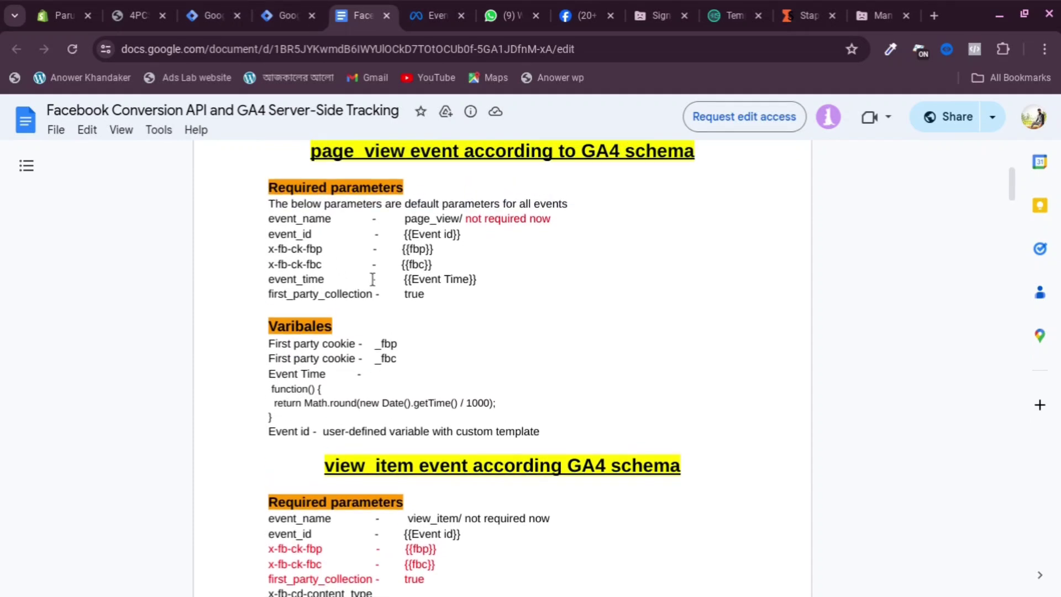
pyautogui.moveTo(372, 344); pyautogui.dragTo(425, 343)
pyautogui.rightClick(385, 345)
pyautogui.click(416, 363)
pyautogui.click(205, 14)
pyautogui.click(282, 15)
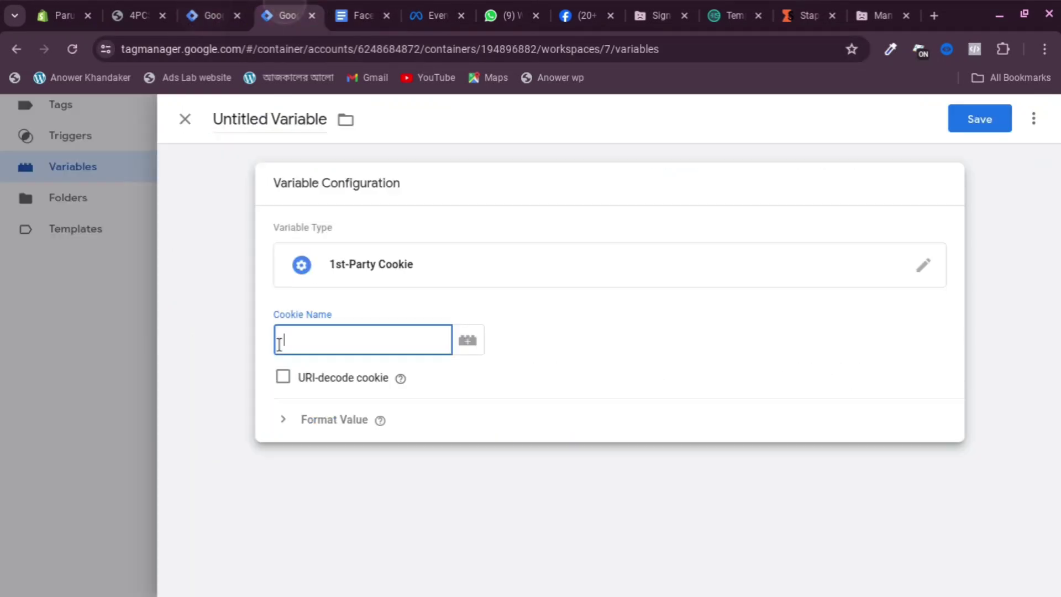
pyautogui.rightClick(293, 343)
pyautogui.click(324, 396)
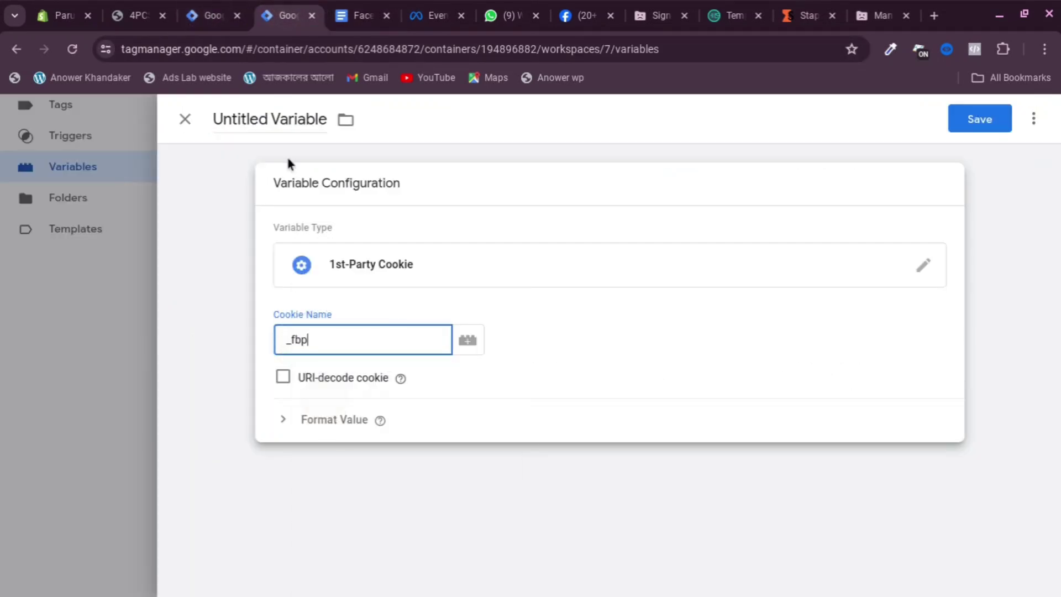
# Name the variable 'First Party Cookie-fbp' and save it
pyautogui.click(257, 126)
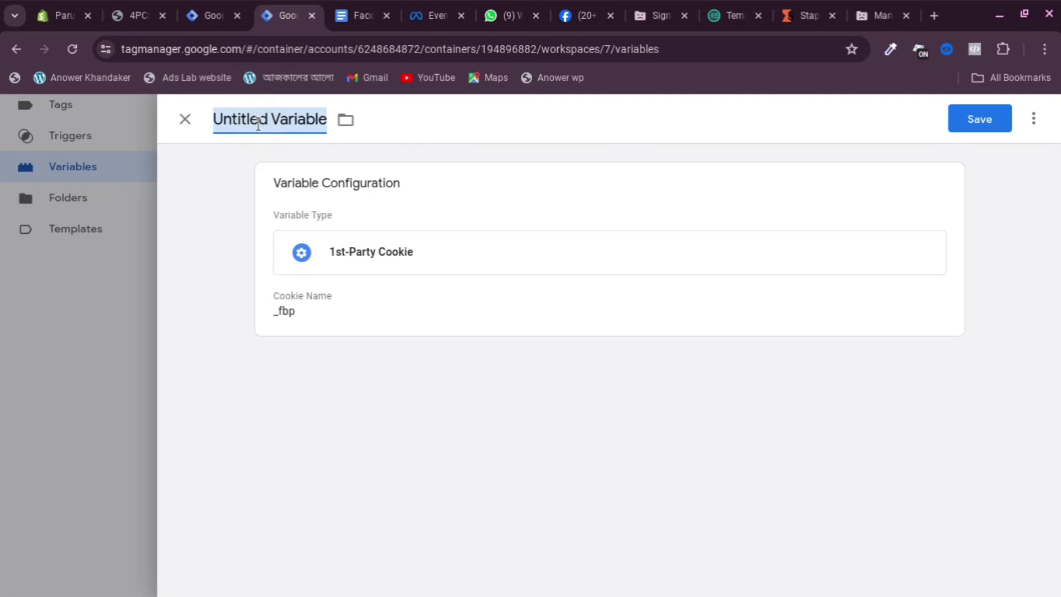
pyautogui.write('F')
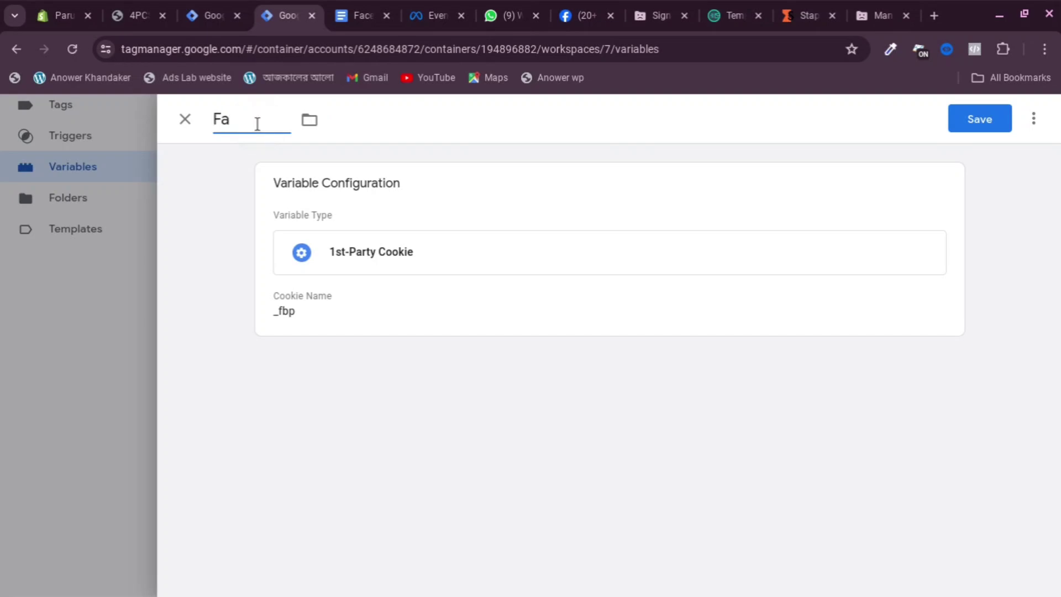
pyautogui.write('irst Party Cookie-')
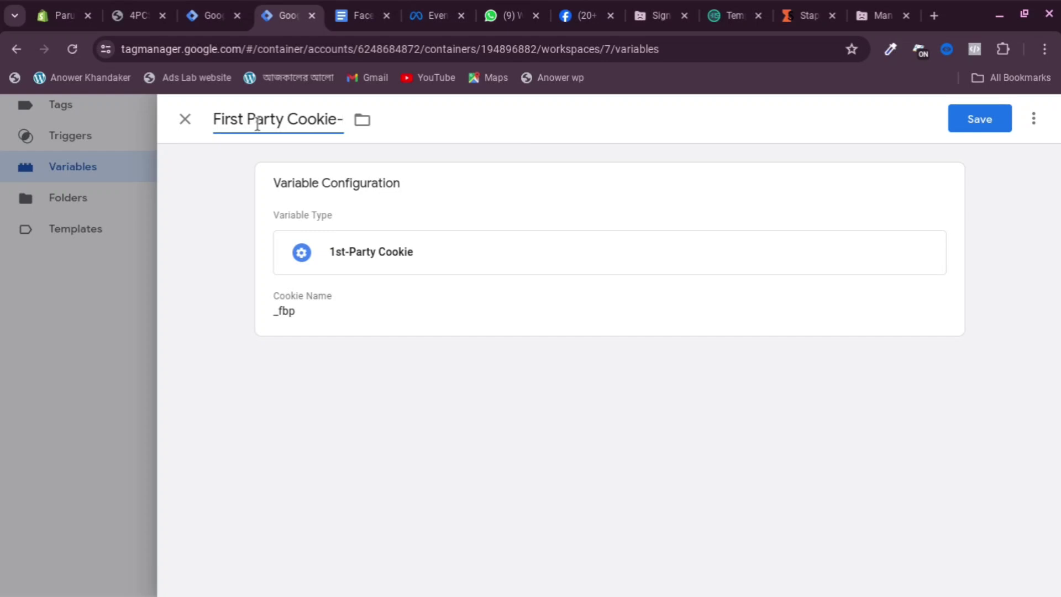
pyautogui.write('fbp')
pyautogui.click(984, 126)
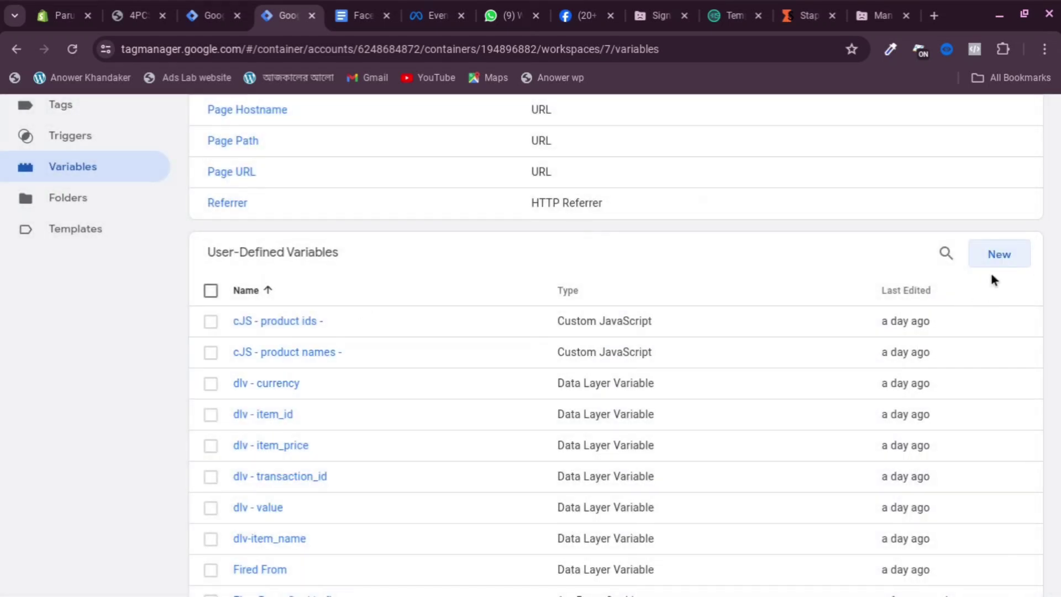
# Start another new user-defined variable of type 1st-Party Cookie
pyautogui.click(998, 260)
pyautogui.click(652, 223)
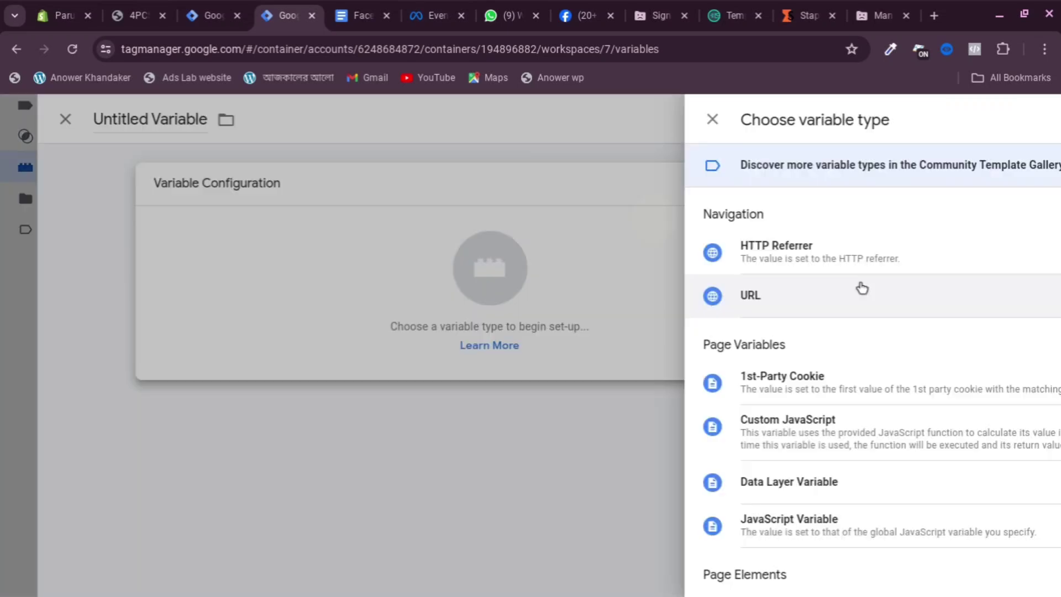
pyautogui.scroll(-1, 726, 371)
pyautogui.click(608, 375)
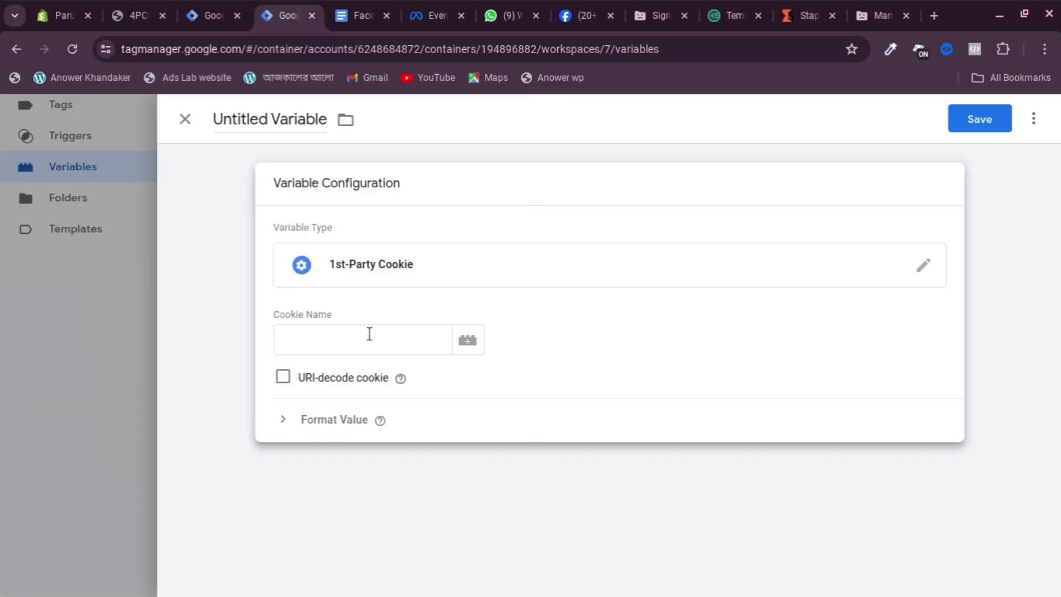
pyautogui.click(367, 333)
# Copy _fbc from the tracking notes and paste it as the Cookie Name
pyautogui.click(358, 15)
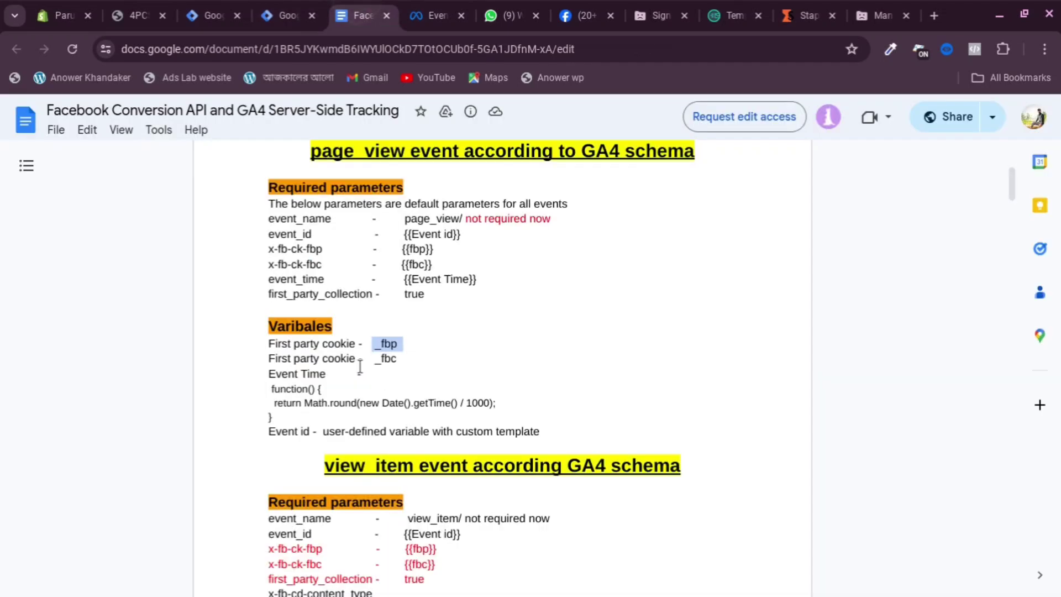
pyautogui.moveTo(366, 362); pyautogui.dragTo(418, 363)
pyautogui.rightClick(383, 362)
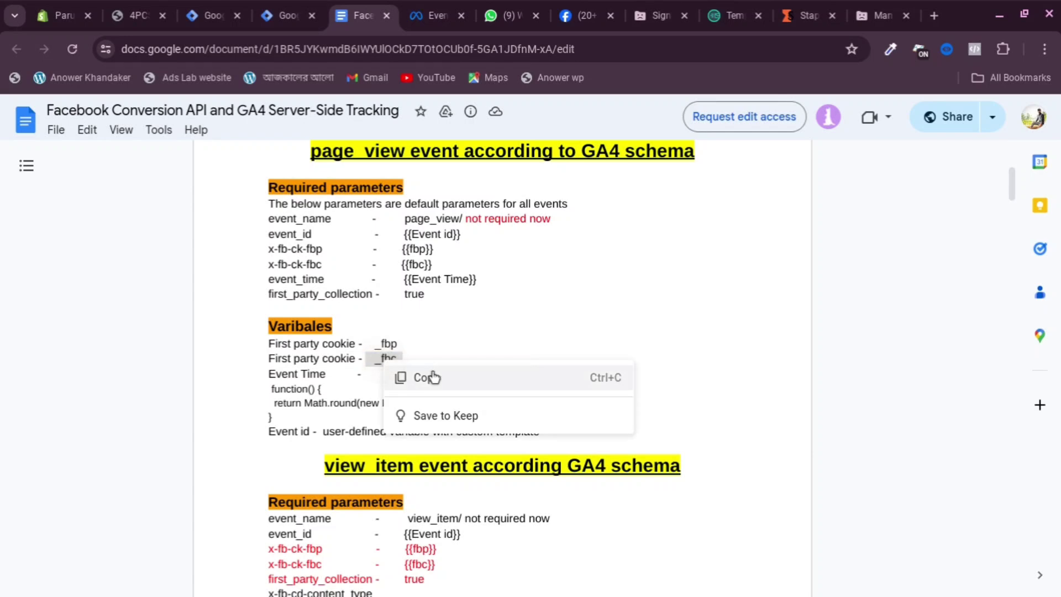
pyautogui.click(431, 376)
pyautogui.click(284, 15)
pyautogui.rightClick(385, 333)
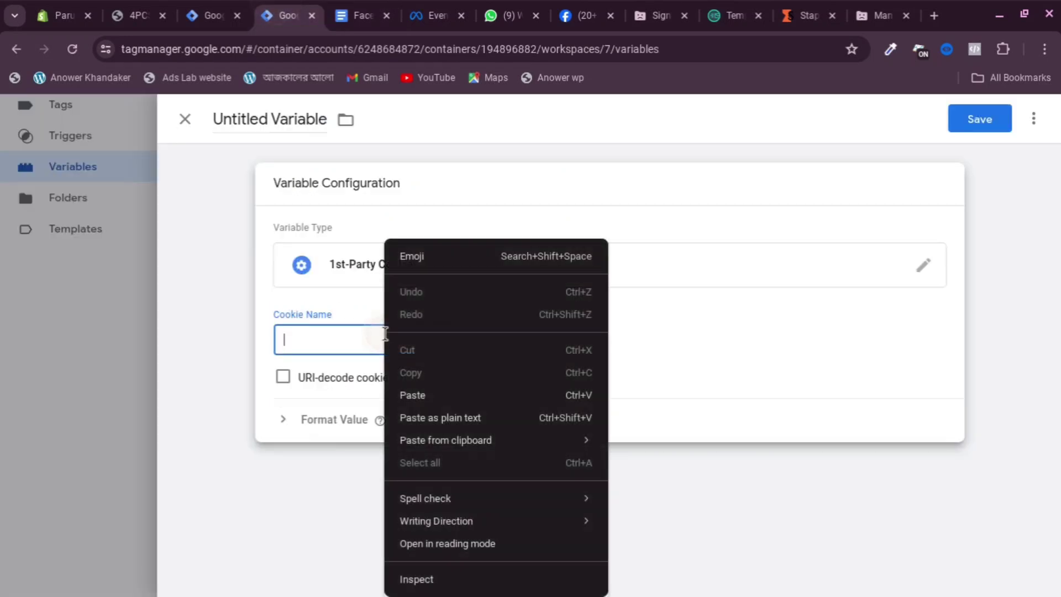
pyautogui.click(425, 394)
# Name the variable 'First Party Cookie-fbc' and save it
pyautogui.click(263, 121)
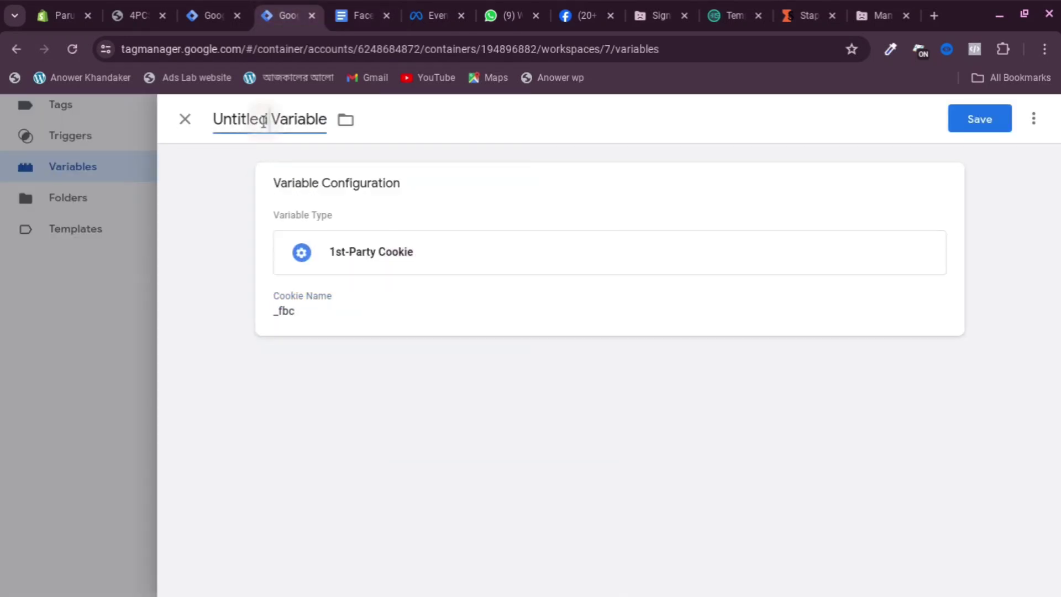
pyautogui.write('First')
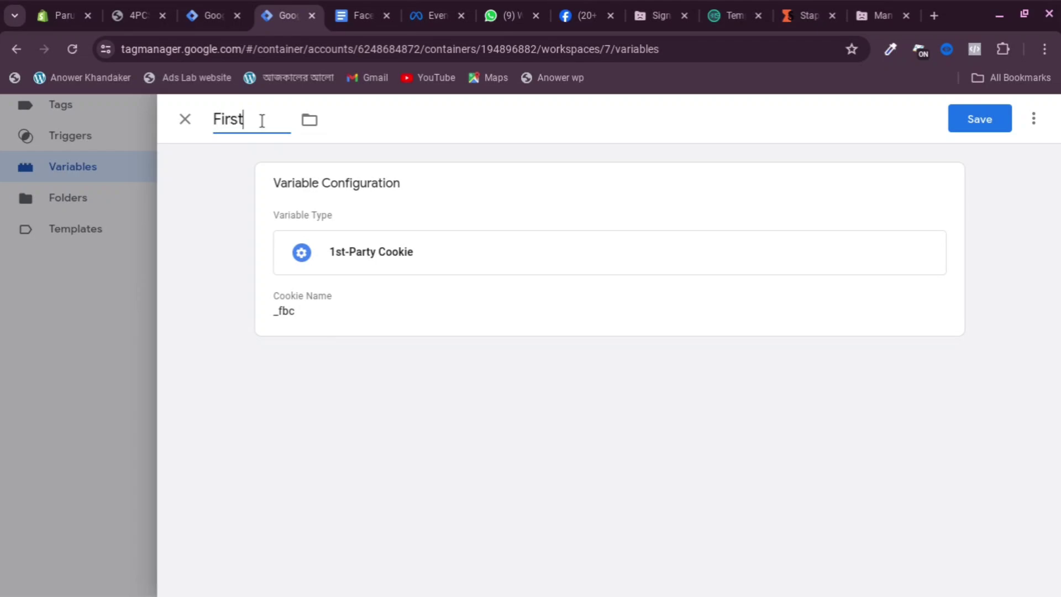
pyautogui.write('Party Cookie')
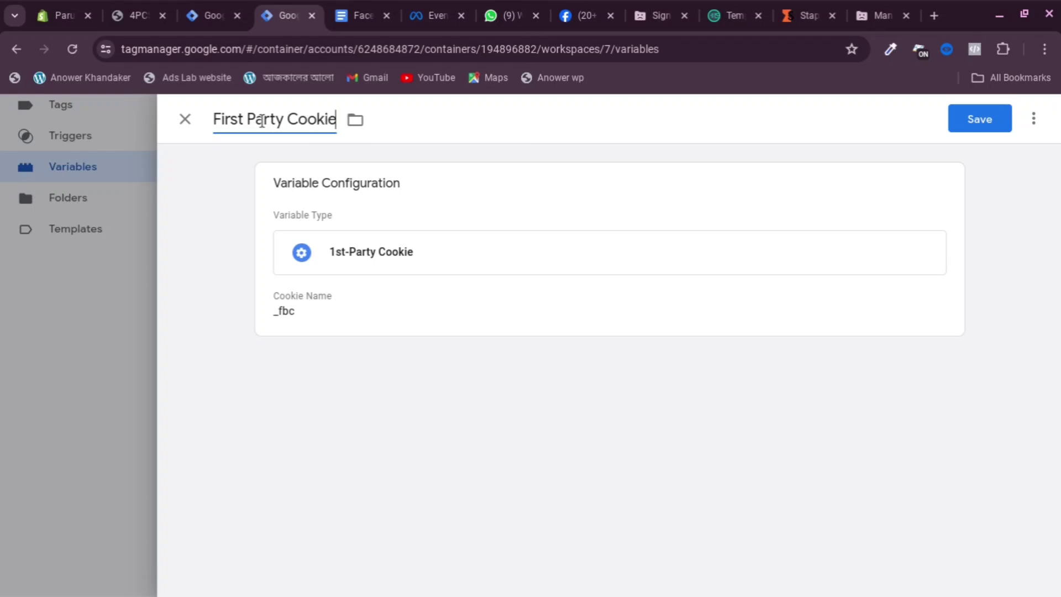
pyautogui.write('-fbc')
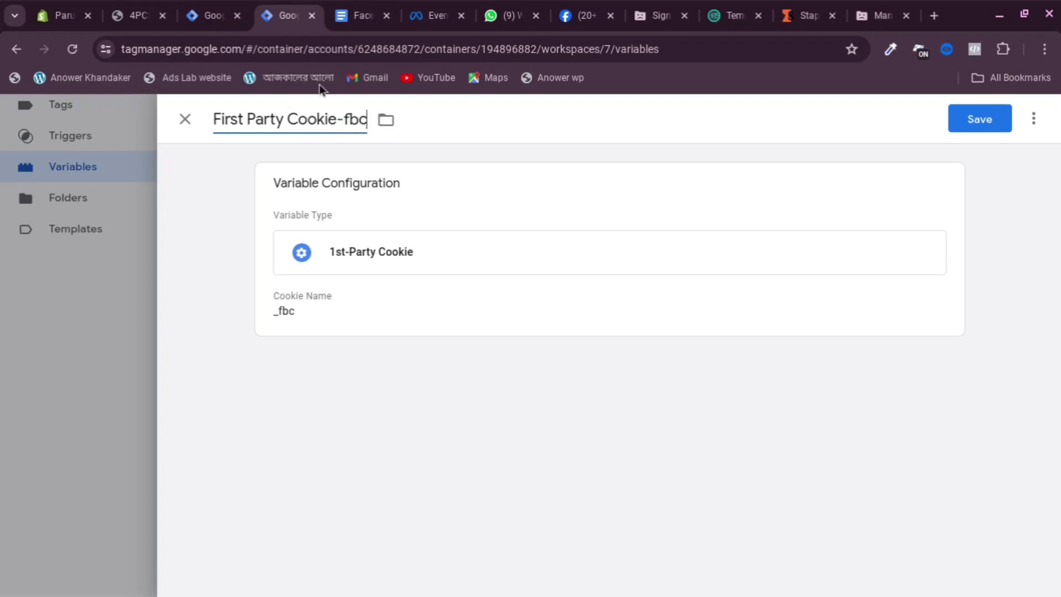
pyautogui.click(981, 130)
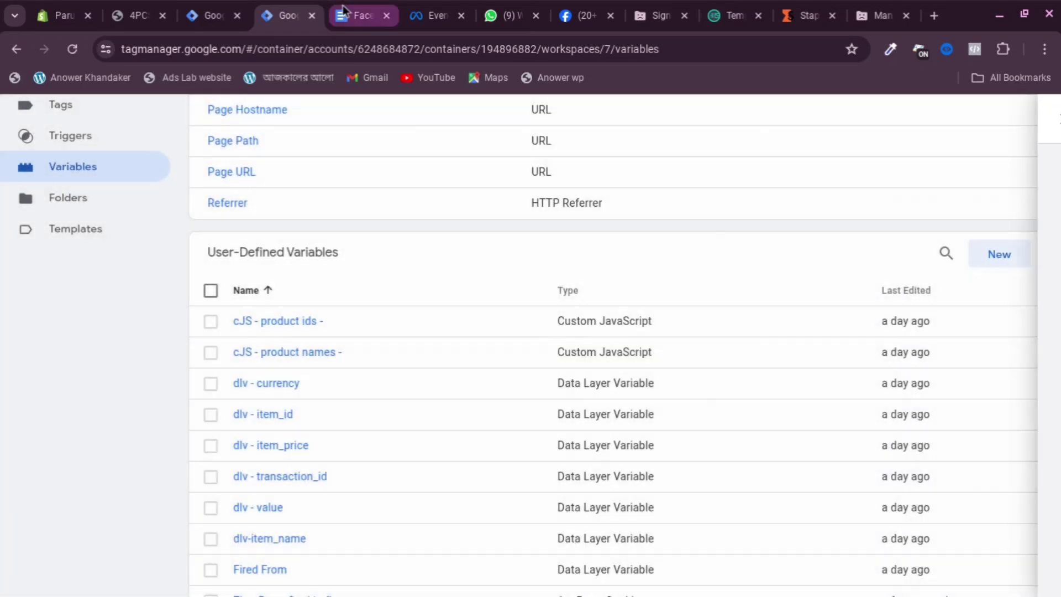
pyautogui.scroll(4, 128, 266)
# From the Tags list, start a new Google Analytics GA4 Event tag
pyautogui.click(75, 320)
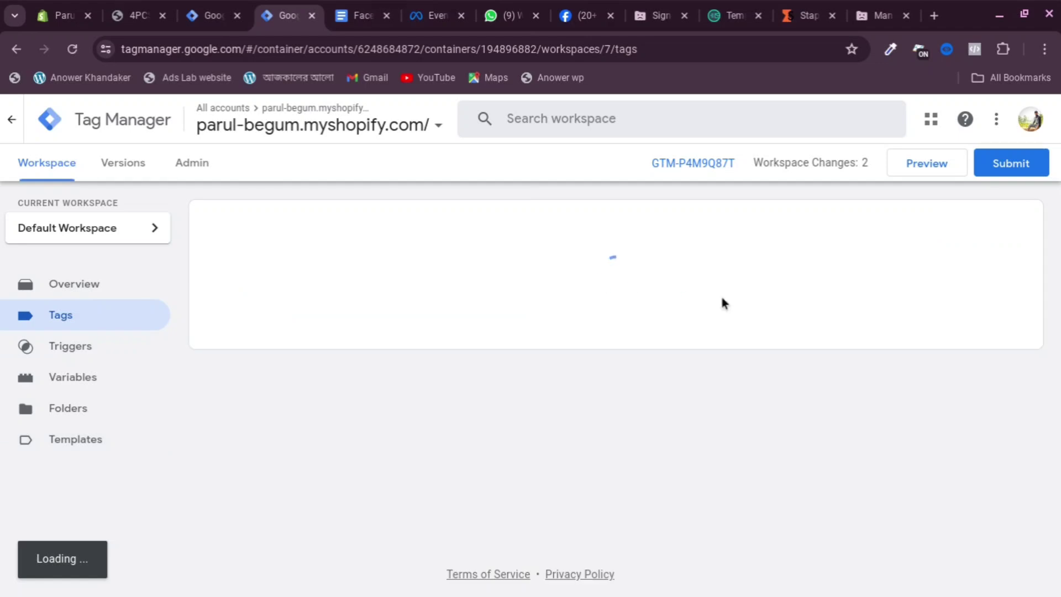
pyautogui.click(1003, 228)
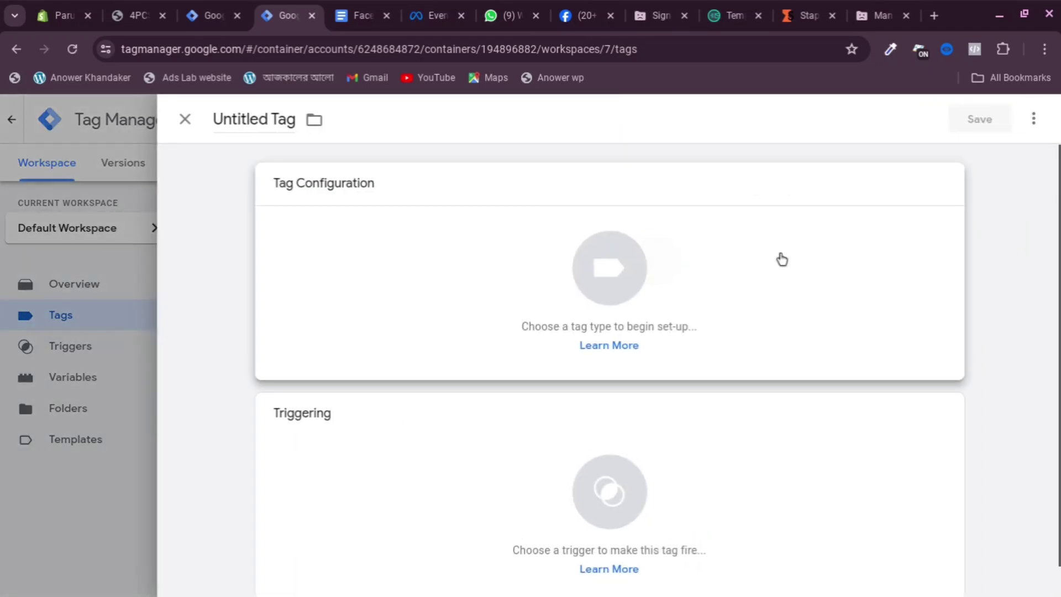
pyautogui.click(603, 258)
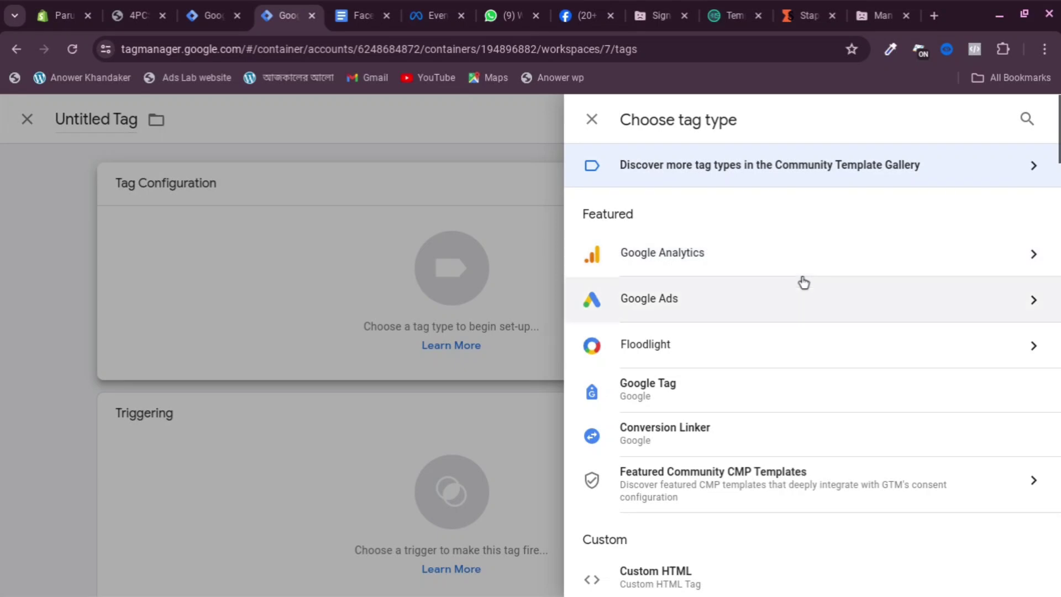
pyautogui.click(793, 262)
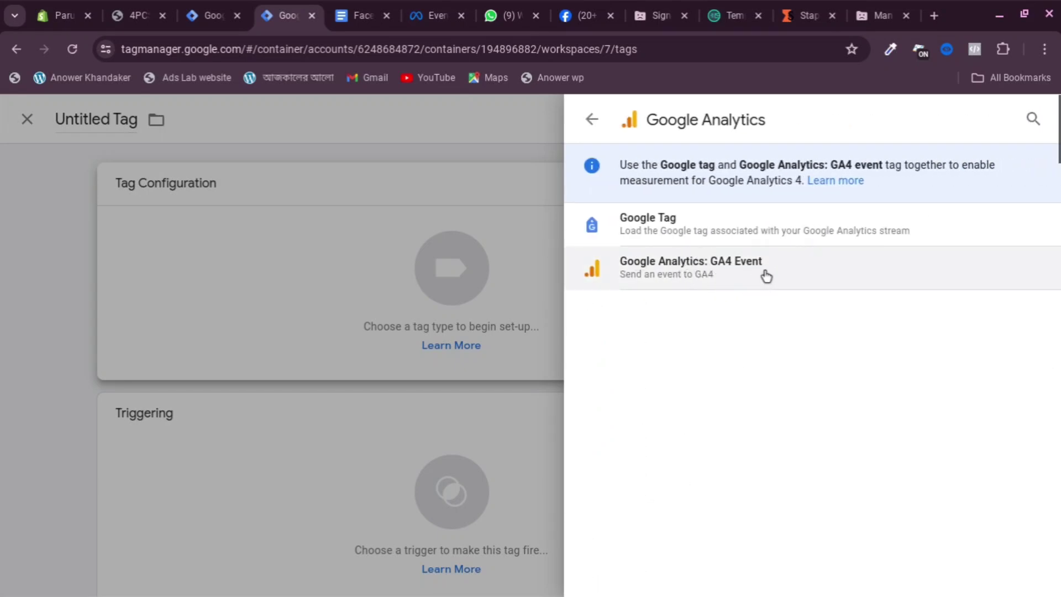
pyautogui.click(663, 287)
# Browse the Measurement ID variable options, then discard the unsaved GA4 Event tag
pyautogui.click(336, 345)
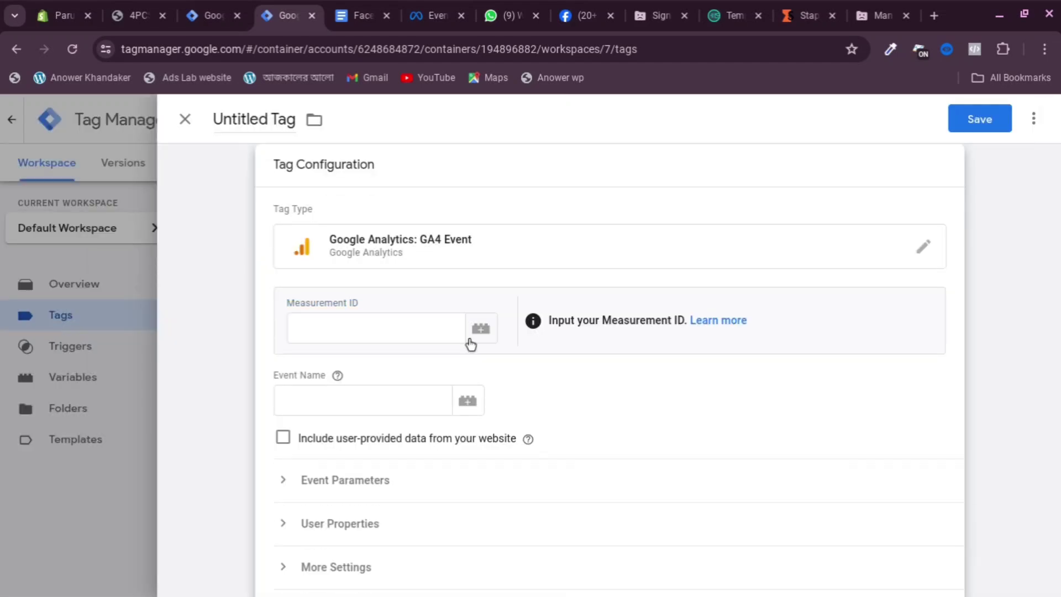
pyautogui.click(482, 331)
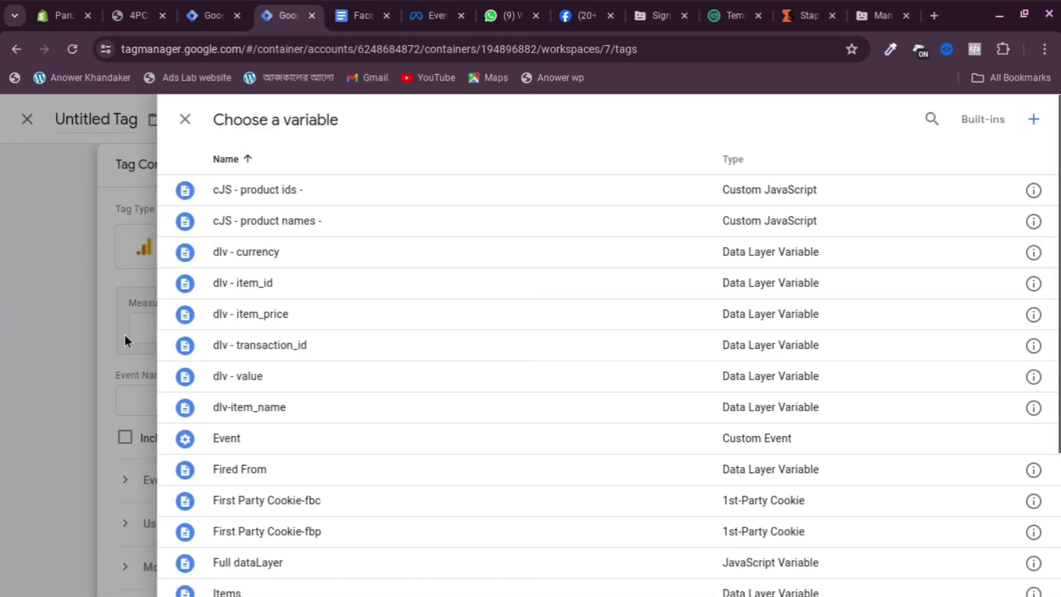
pyautogui.click(123, 333)
pyautogui.click(131, 360)
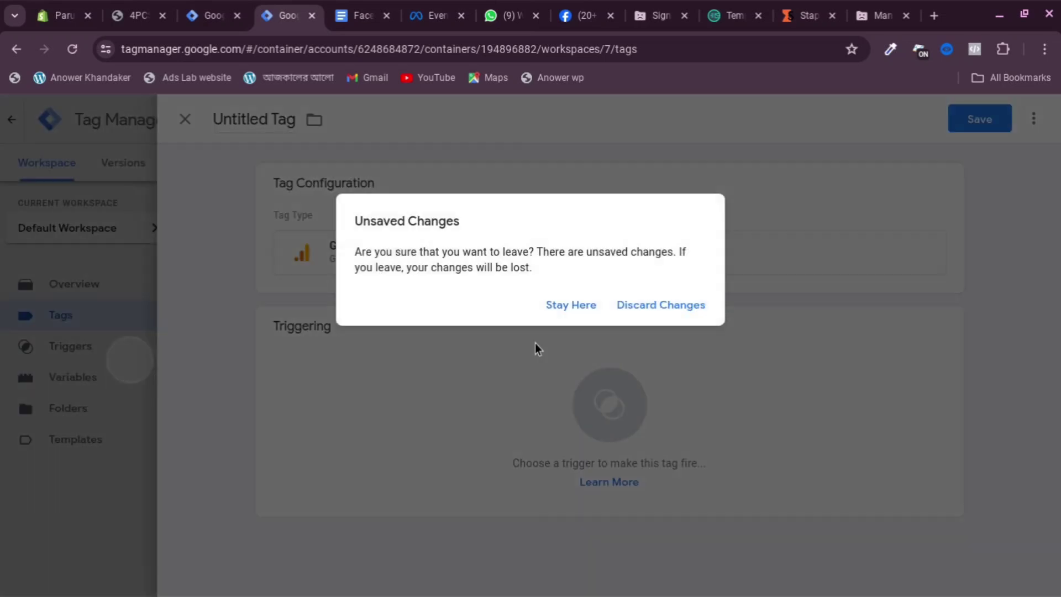
pyautogui.click(644, 307)
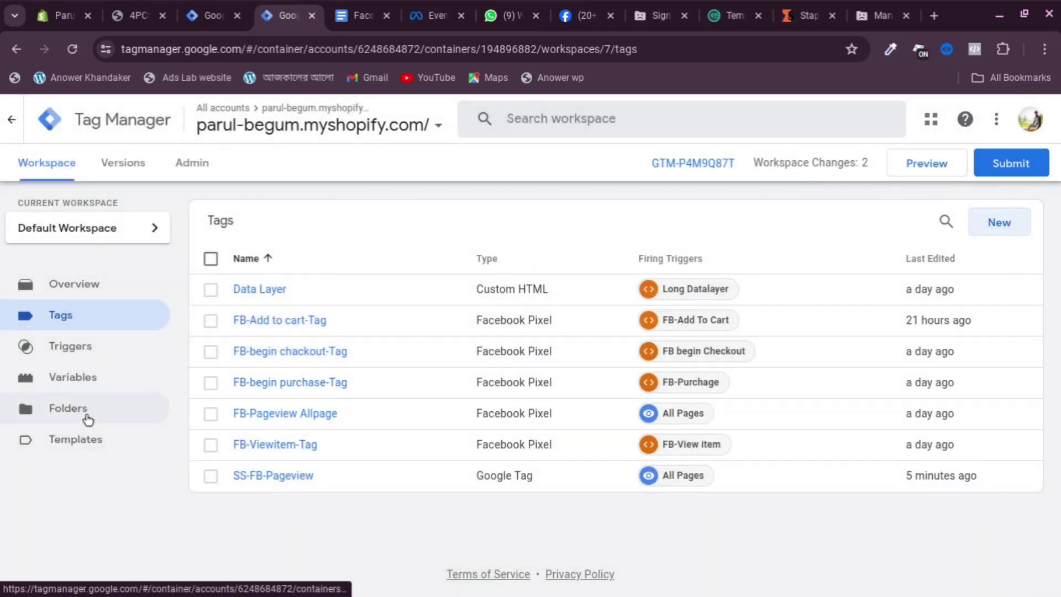
# Create a new user-defined variable of type Constant and place the cursor in its Value field
pyautogui.click(90, 382)
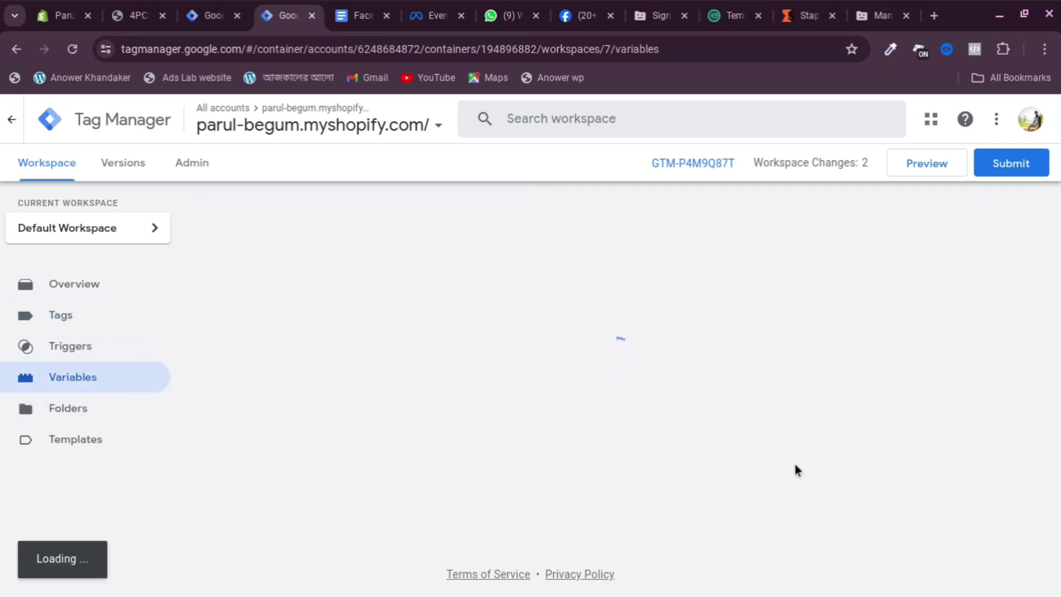
pyautogui.scroll(-2, 750, 372)
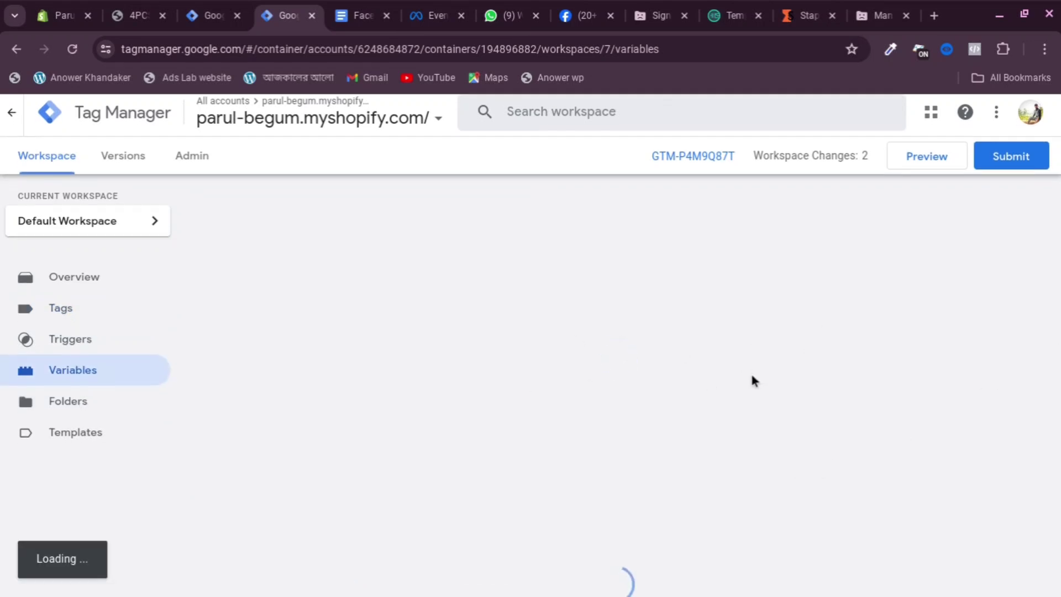
pyautogui.scroll(-6, 935, 379)
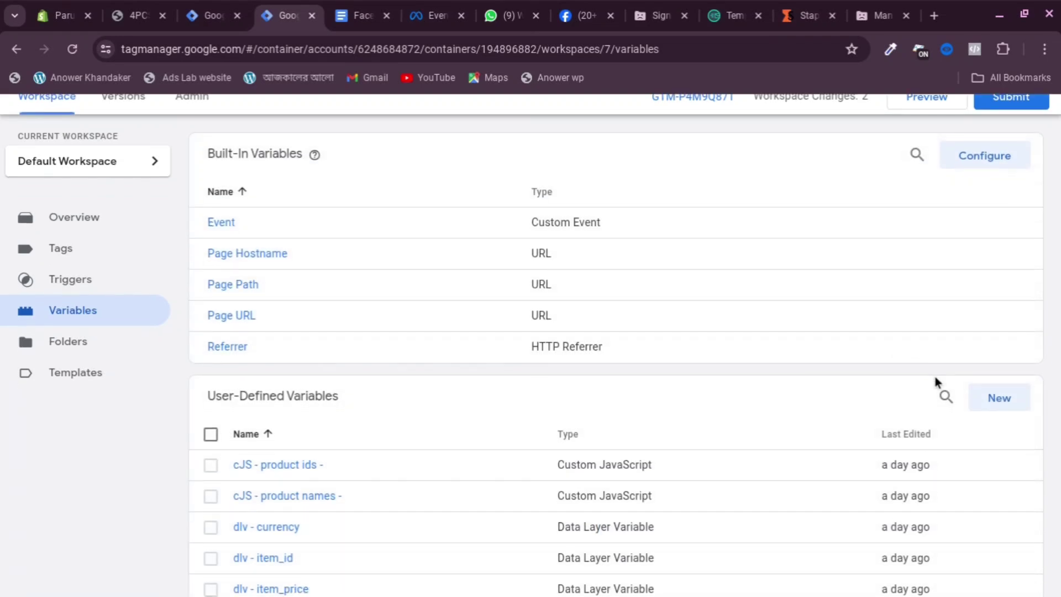
pyautogui.click(1015, 161)
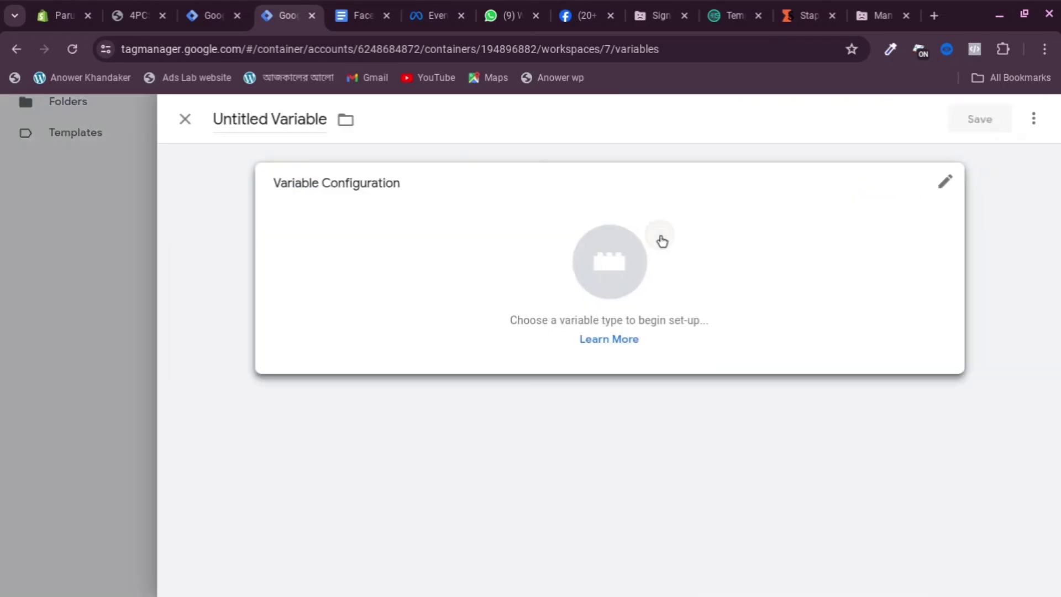
pyautogui.click(661, 240)
pyautogui.scroll(-4, 773, 375)
pyautogui.scroll(-3, 679, 457)
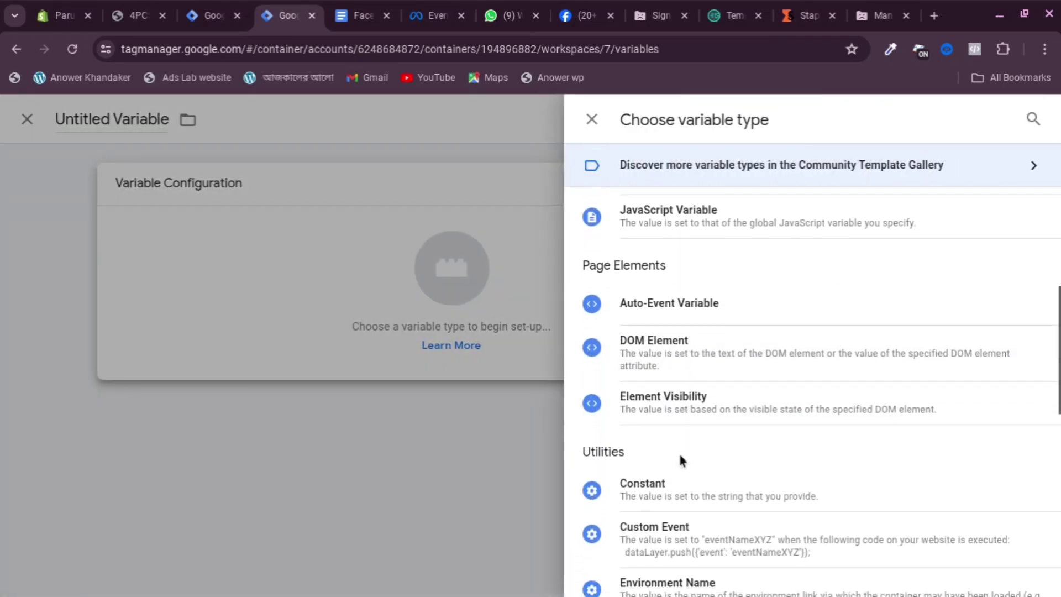
pyautogui.click(681, 471)
pyautogui.click(352, 343)
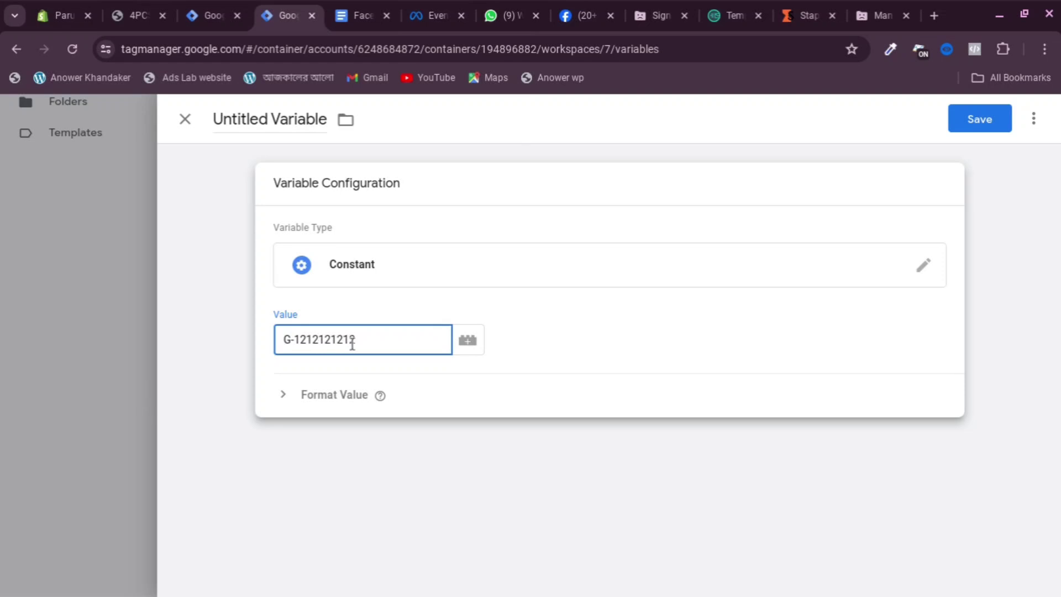
pyautogui.click(265, 113)
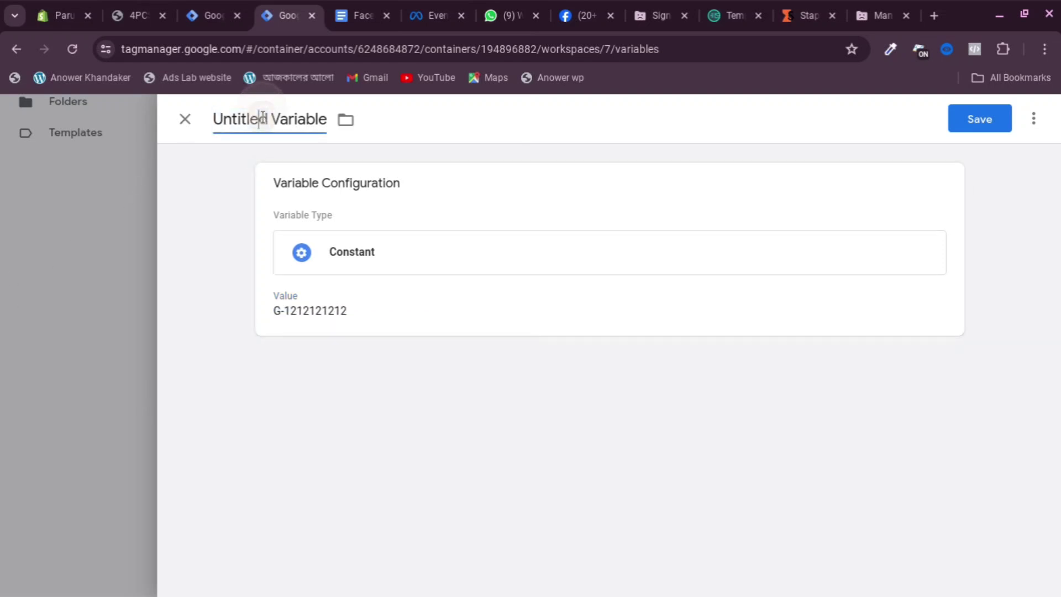
pyautogui.tripleClick(263, 118)
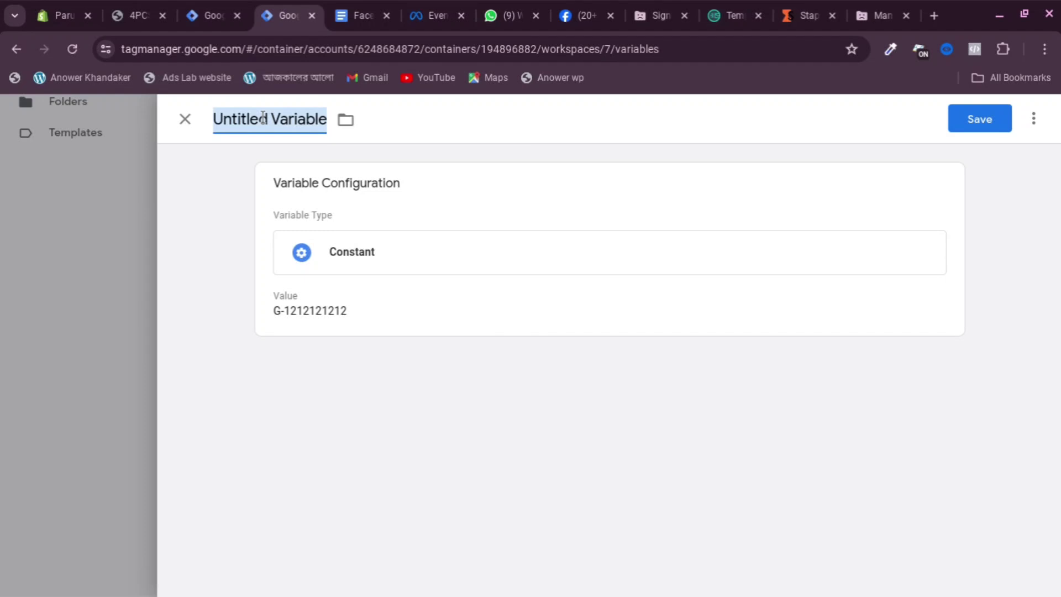
pyautogui.write('Measure')
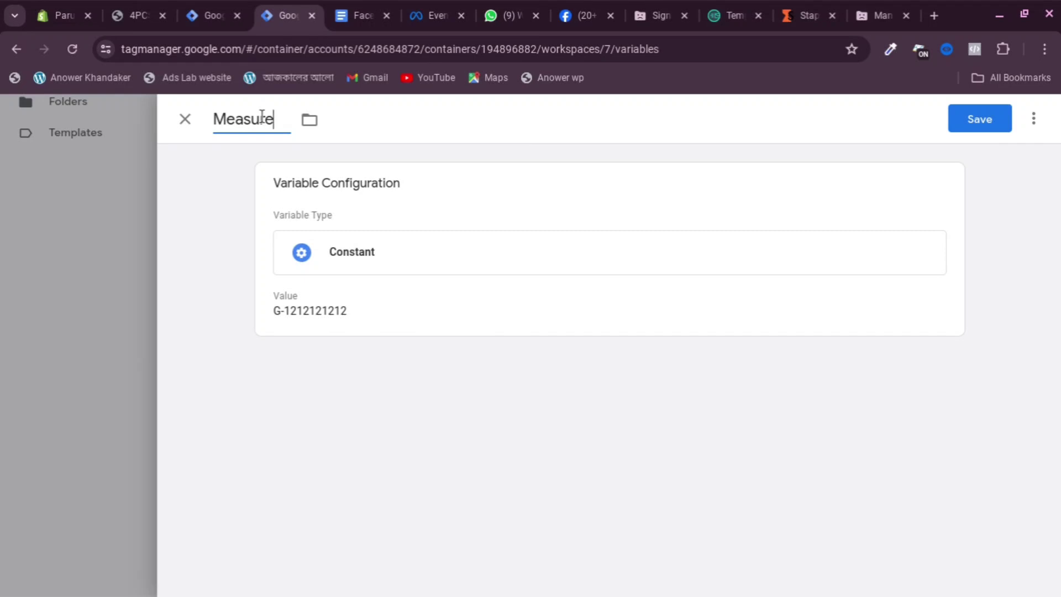
pyautogui.write('ment')
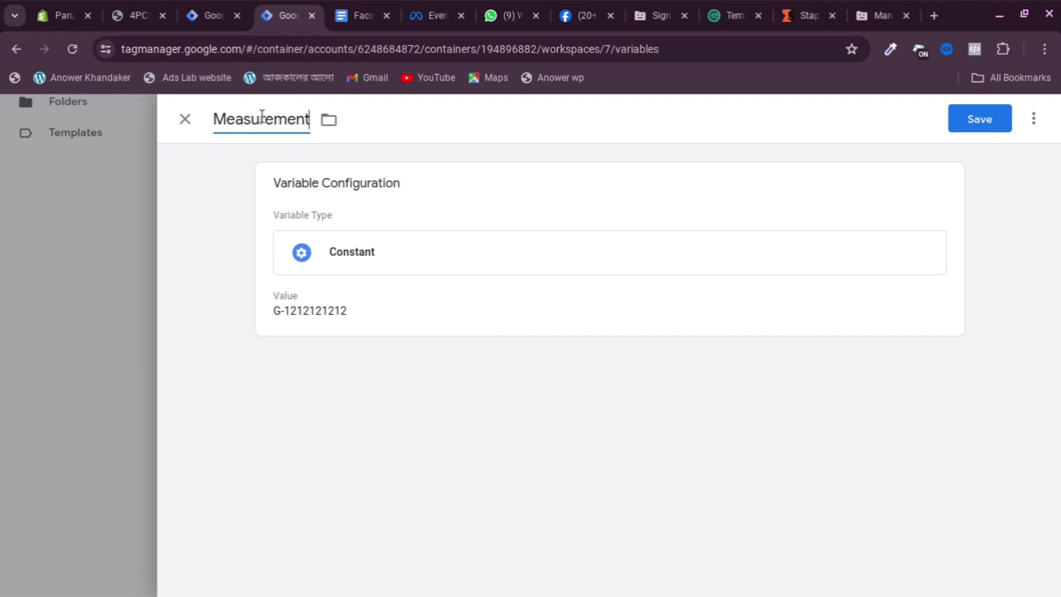
pyautogui.write('-')
pyautogui.press('BackSpace')
pyautogui.write('I')
pyautogui.press('BackSpace')
pyautogui.write('ID')
pyautogui.click(973, 119)
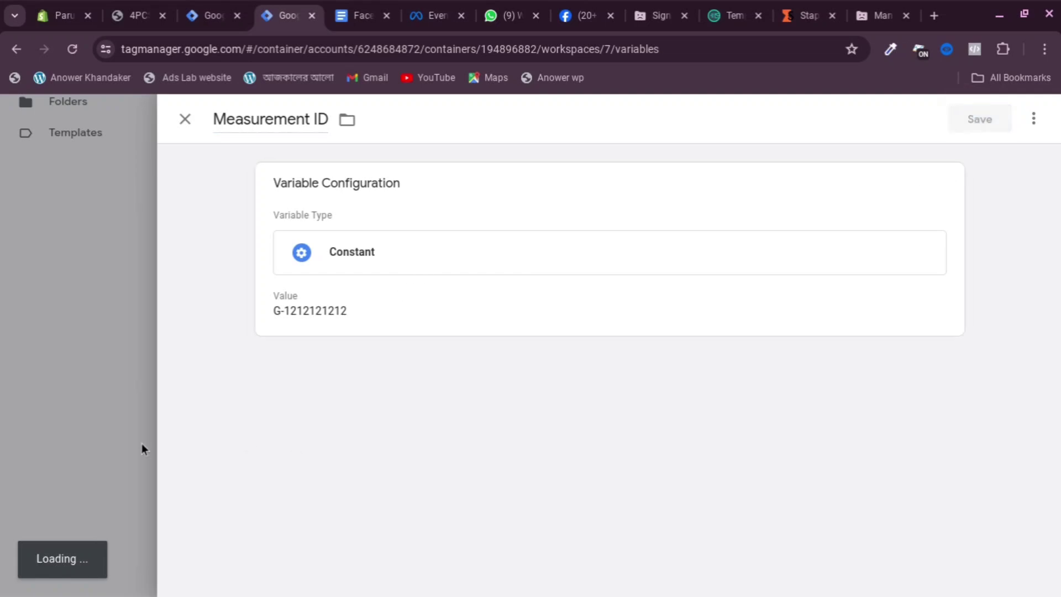
pyautogui.scroll(5, 305, 286)
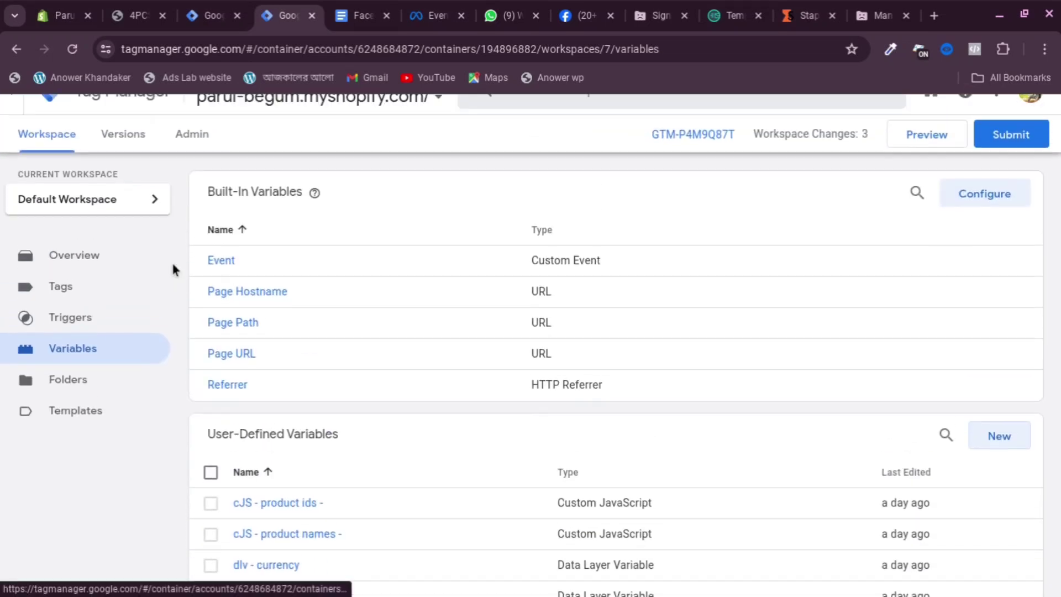
# Create a new tag of type Google Analytics: GA4 Event
pyautogui.click(142, 319)
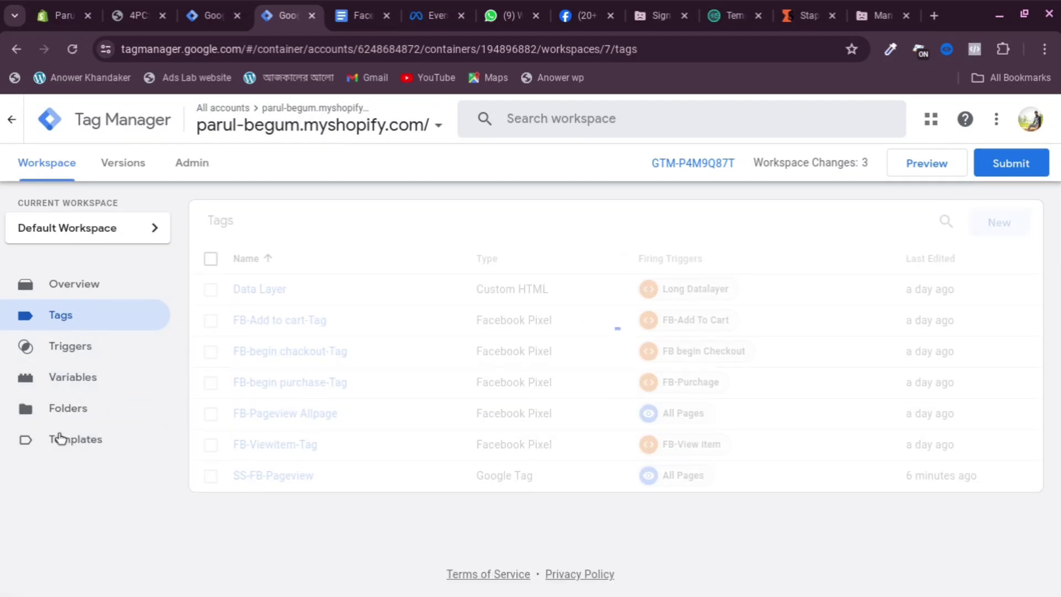
pyautogui.click(993, 226)
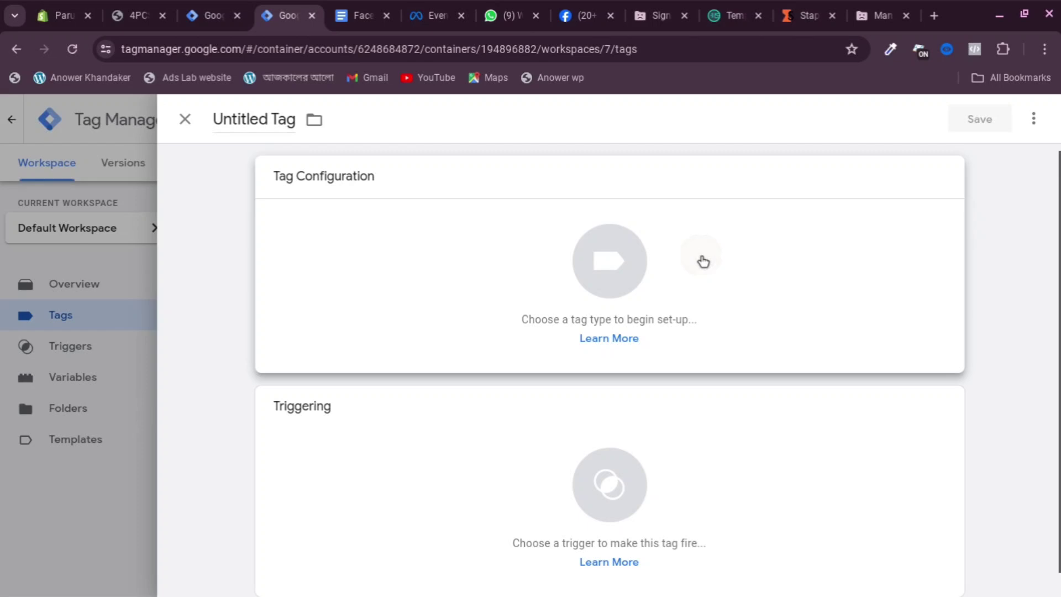
pyautogui.click(703, 262)
pyautogui.click(625, 255)
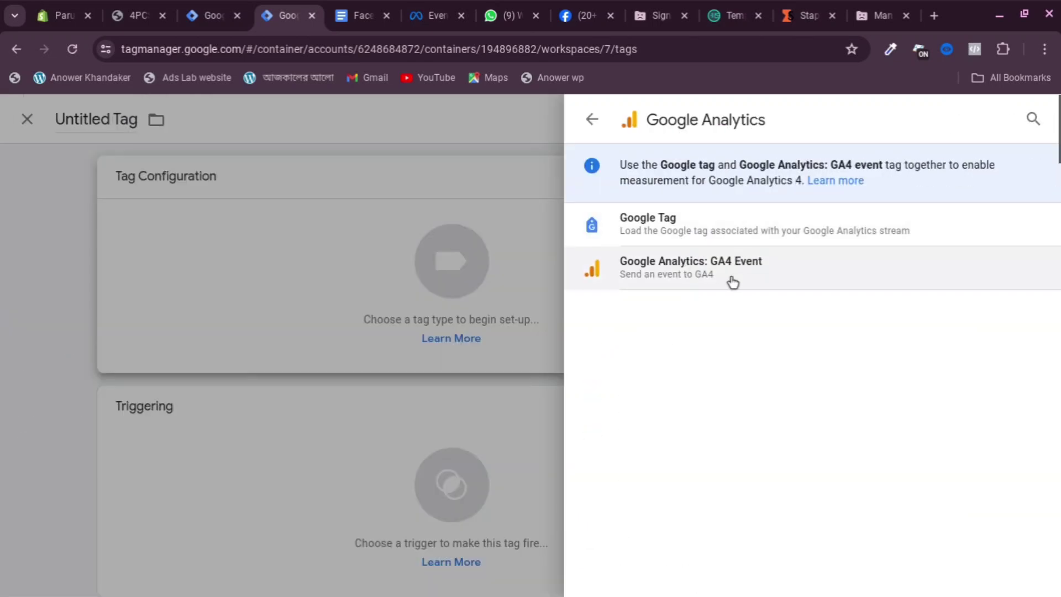
pyautogui.click(741, 283)
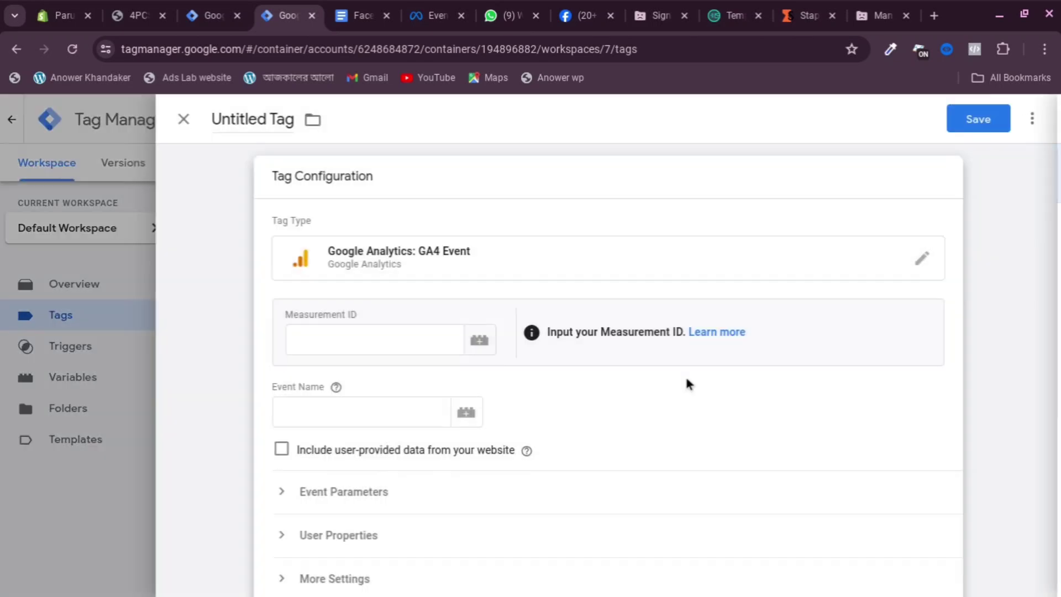
# Set the tag's Measurement ID to the {{Measurement ID}} variable
pyautogui.click(340, 335)
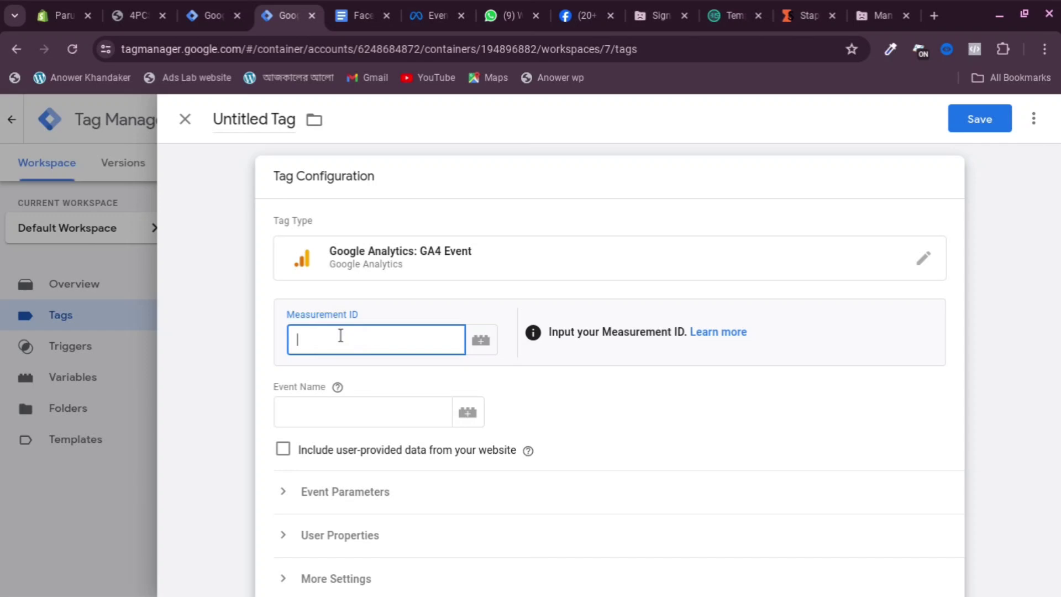
pyautogui.press('shift')
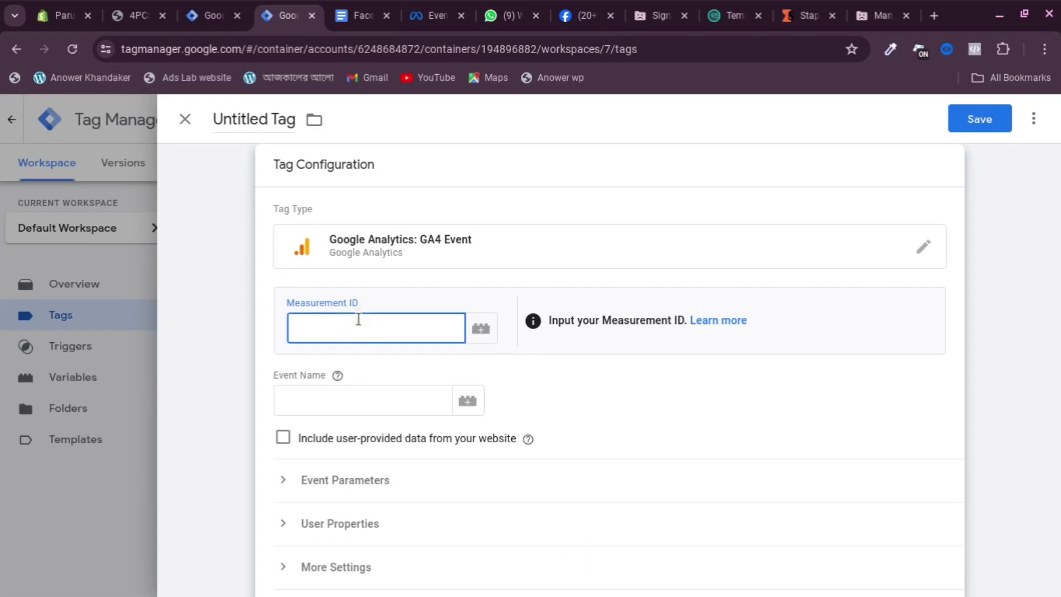
pyautogui.write('{')
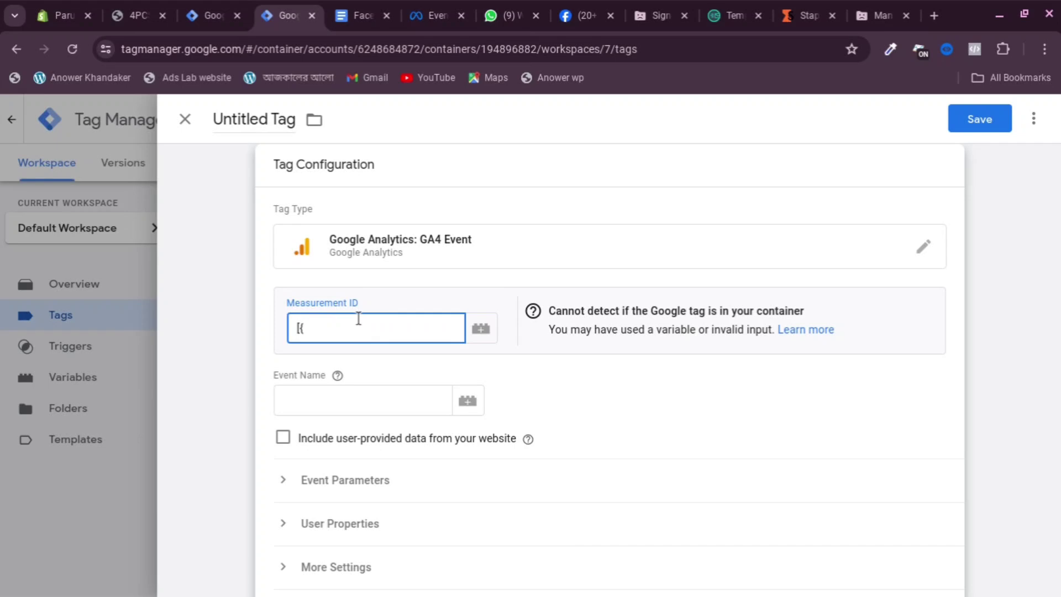
pyautogui.press('BackSpace')
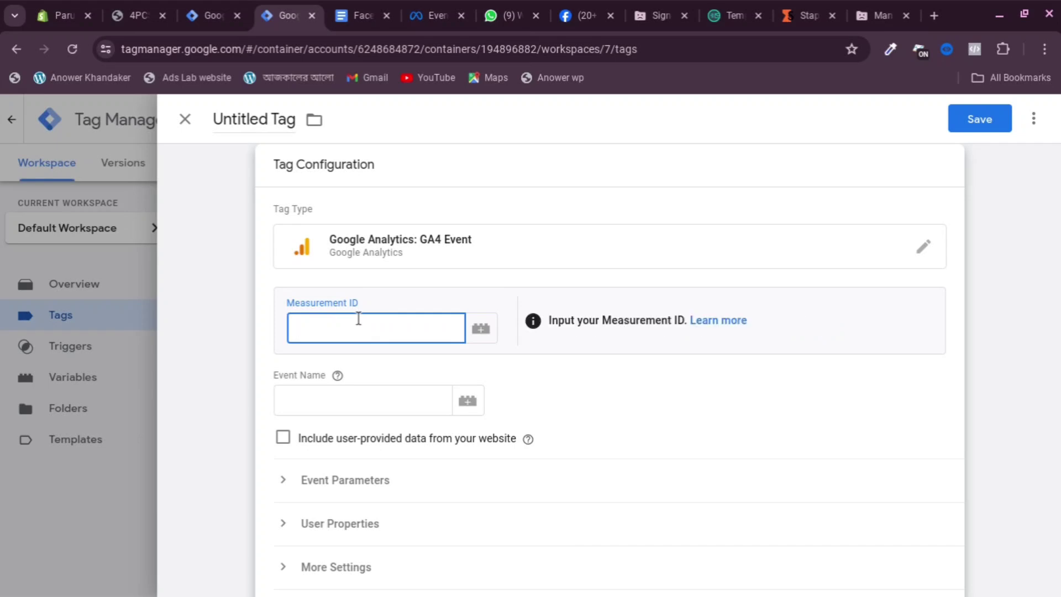
pyautogui.write('{{')
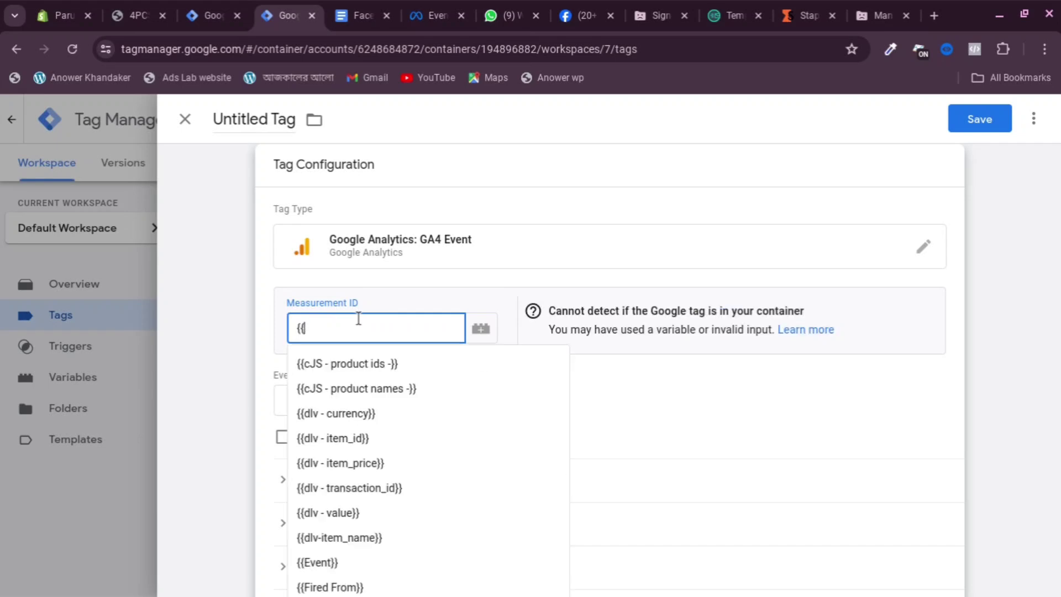
pyautogui.write('mea')
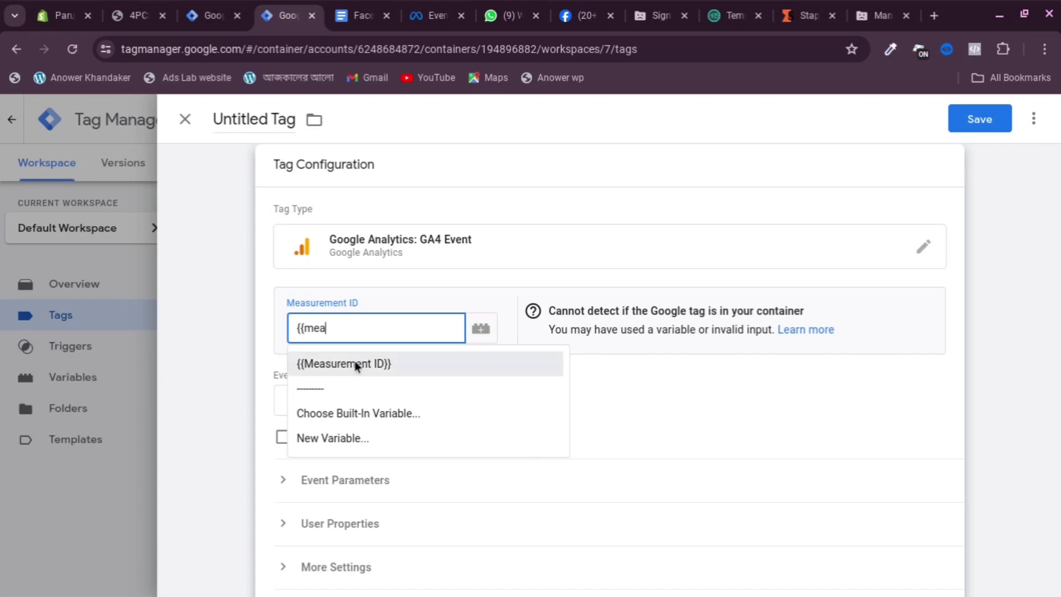
pyautogui.click(355, 362)
pyautogui.scroll(-1, 387, 370)
# Enter view_item as the event name
pyautogui.click(330, 374)
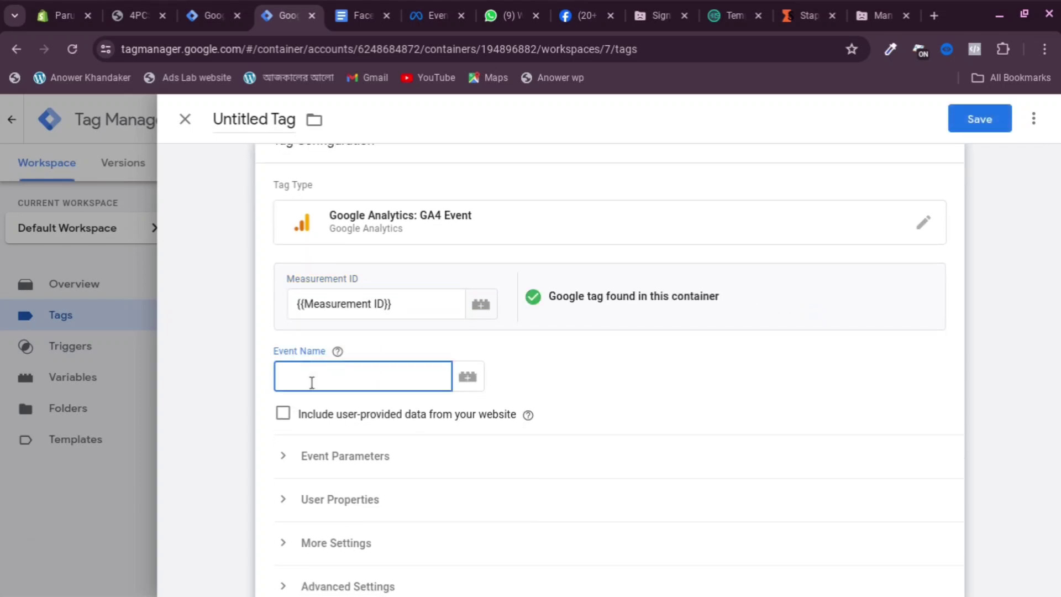
pyautogui.write('view_item')
pyautogui.scroll(-3, 339, 407)
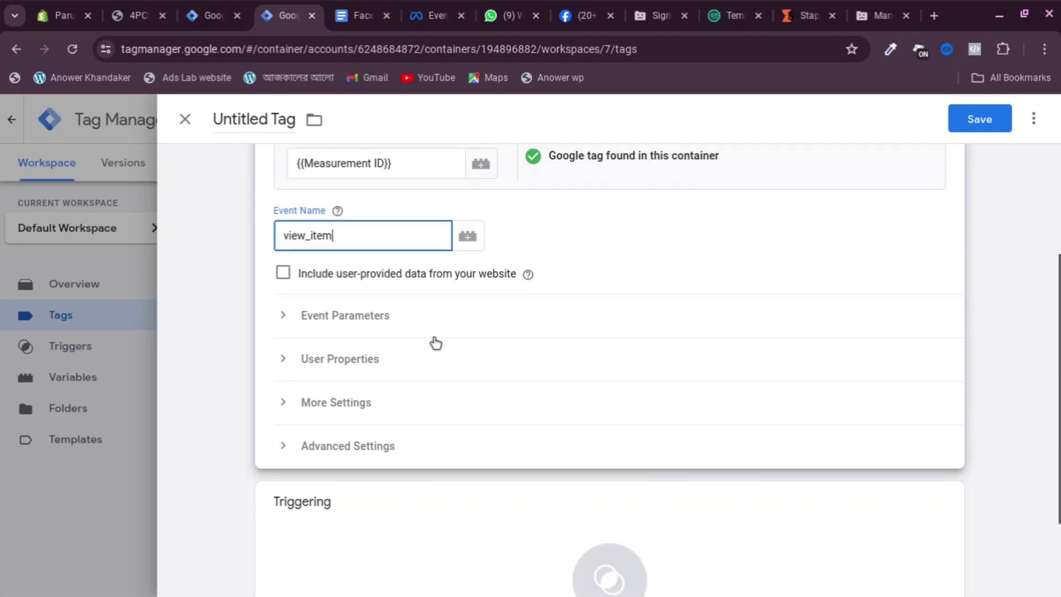
# Expand User Properties and add seven empty property rows
pyautogui.click(320, 364)
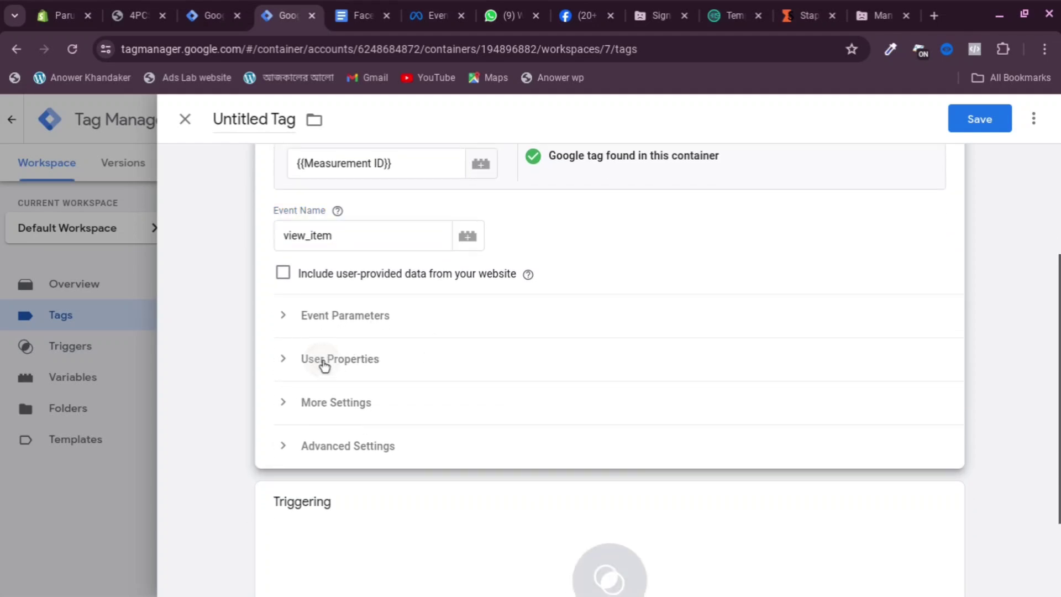
pyautogui.click(361, 370)
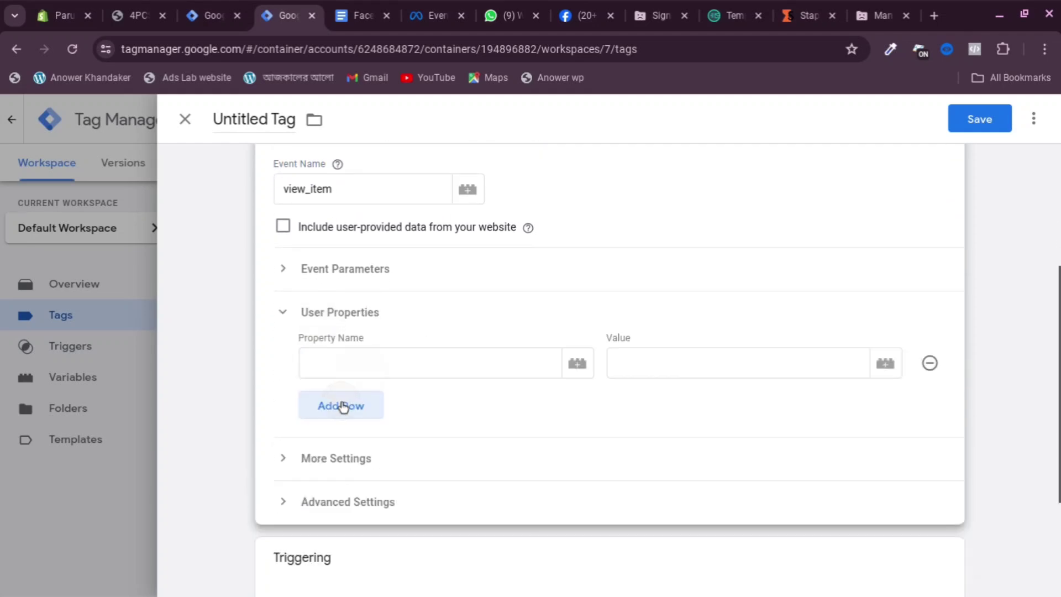
pyautogui.click(343, 406)
pyautogui.click(341, 442)
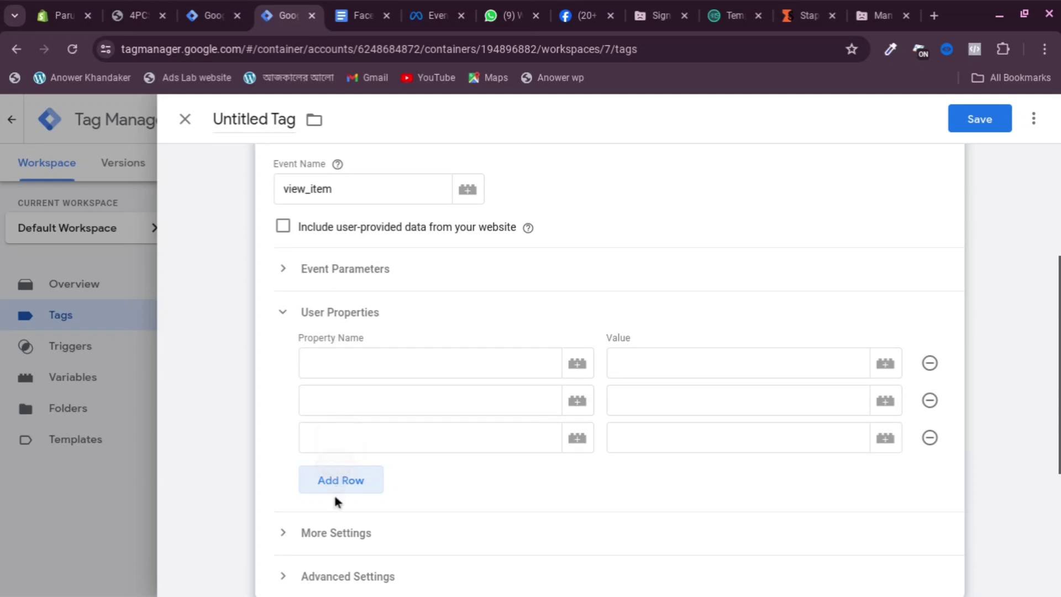
pyautogui.click(338, 486)
pyautogui.click(342, 514)
pyautogui.scroll(-1, 379, 371)
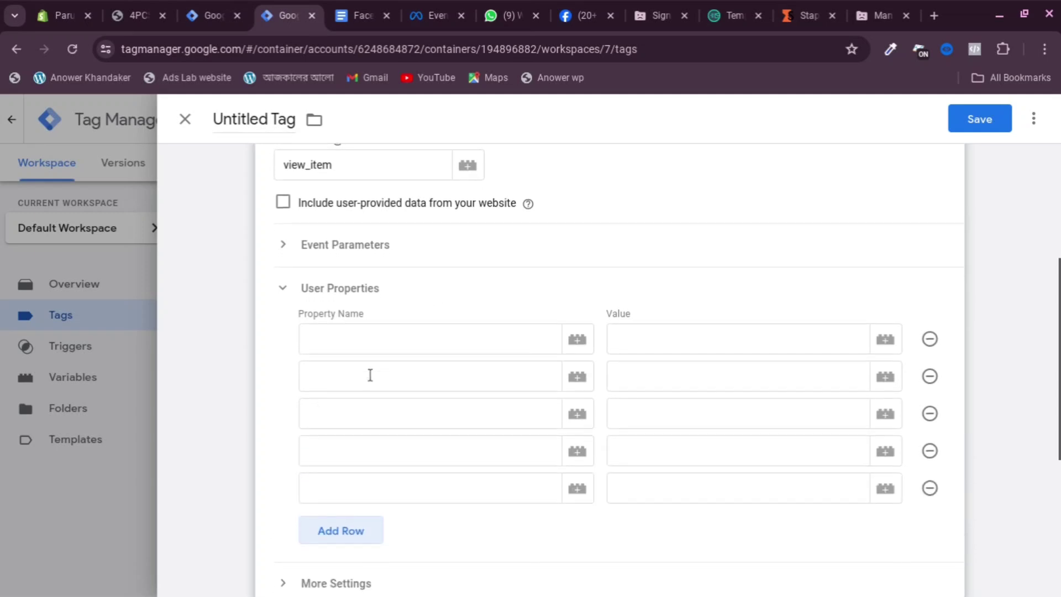
pyautogui.click(342, 521)
pyautogui.click(349, 557)
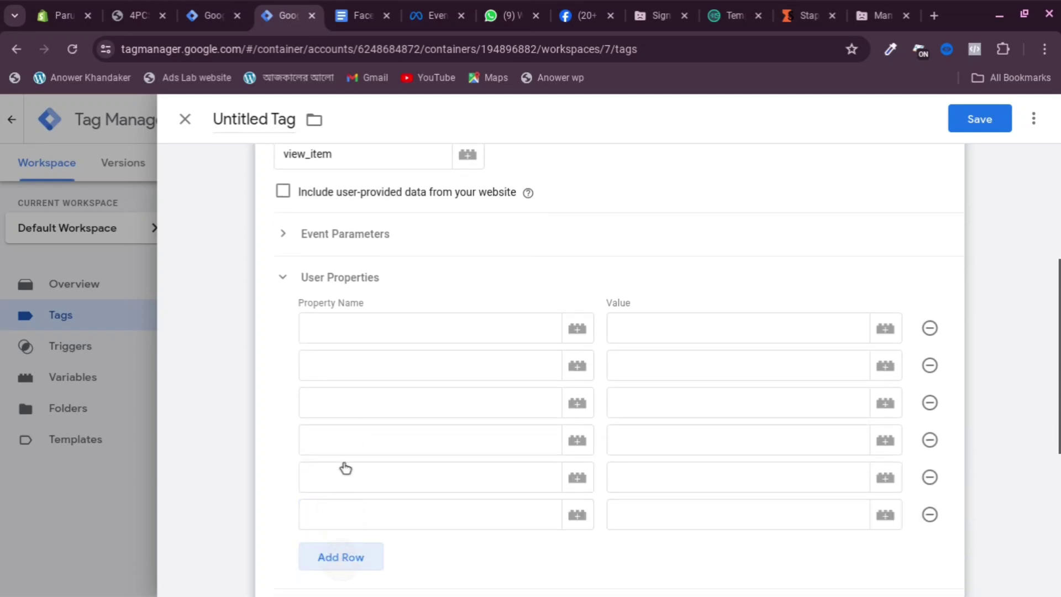
pyautogui.scroll(-1, 379, 332)
# Select the x-fb-ck-fbp parameter name in the Google Docs tracking guide
pyautogui.click(365, 308)
pyautogui.click(367, 15)
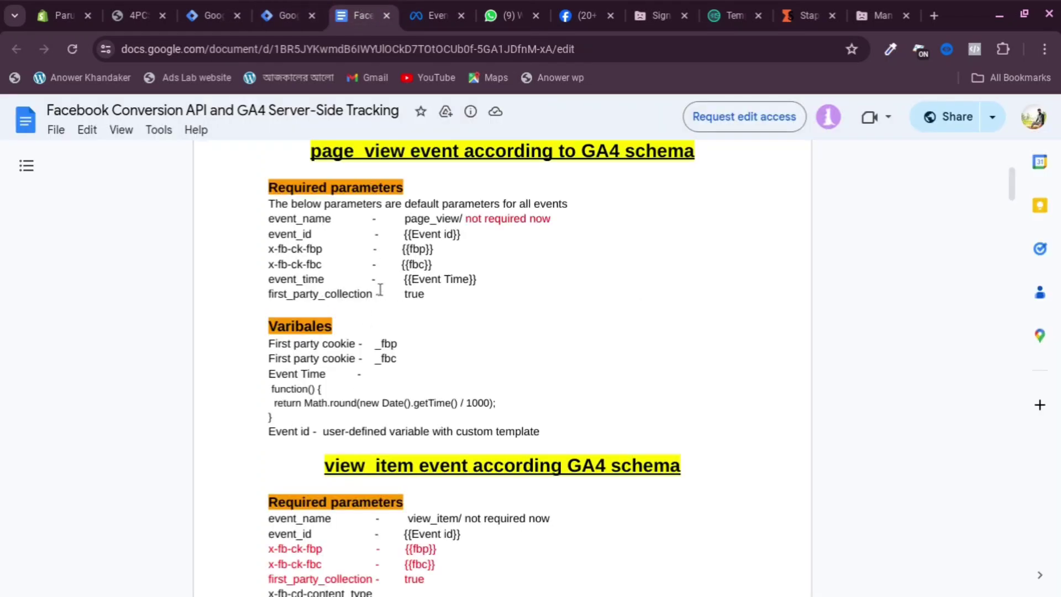
pyautogui.scroll(-2, 400, 211)
pyautogui.scroll(-2, 398, 308)
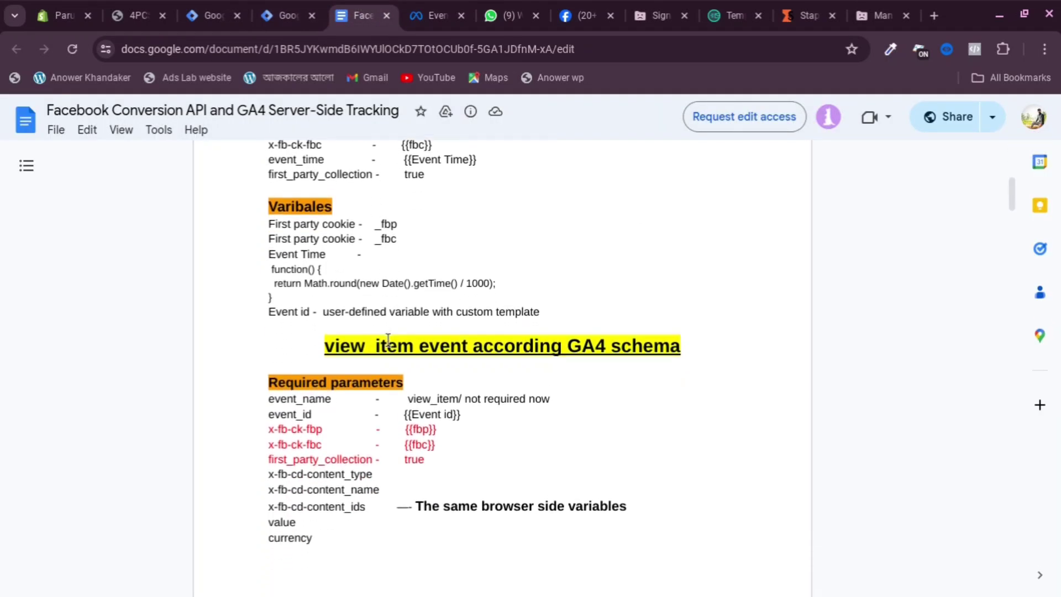
pyautogui.scroll(-2, 282, 339)
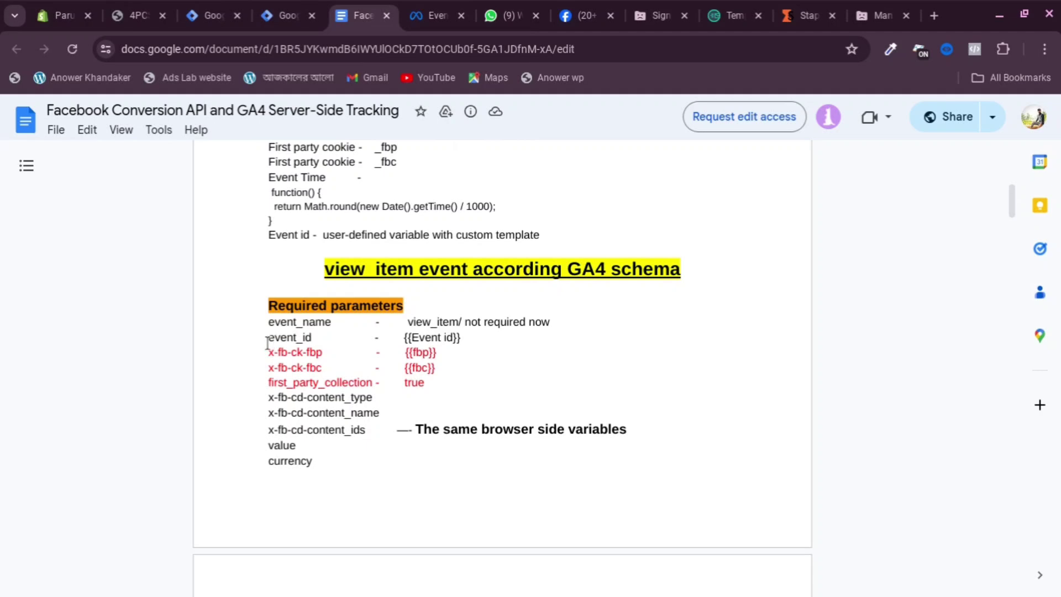
pyautogui.scroll(-1, 283, 345)
pyautogui.moveTo(267, 333); pyautogui.dragTo(324, 335)
pyautogui.hotkey('ctrl', 'c')
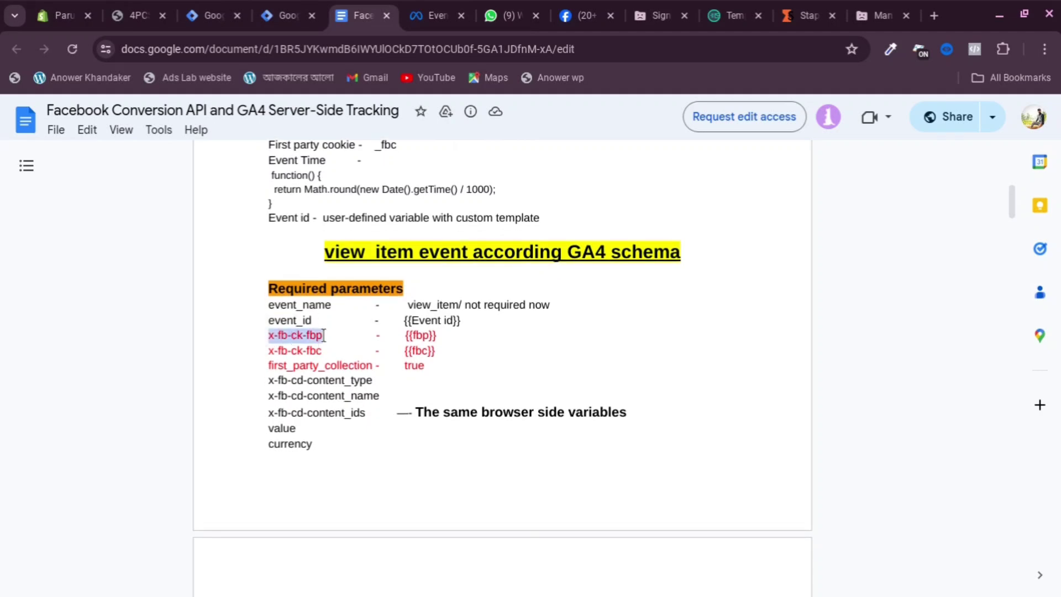
# Paste x-fb-ck-fbp, x-fb-ck-fbc and first_party_collection from the doc as the first three property names
pyautogui.click(281, 15)
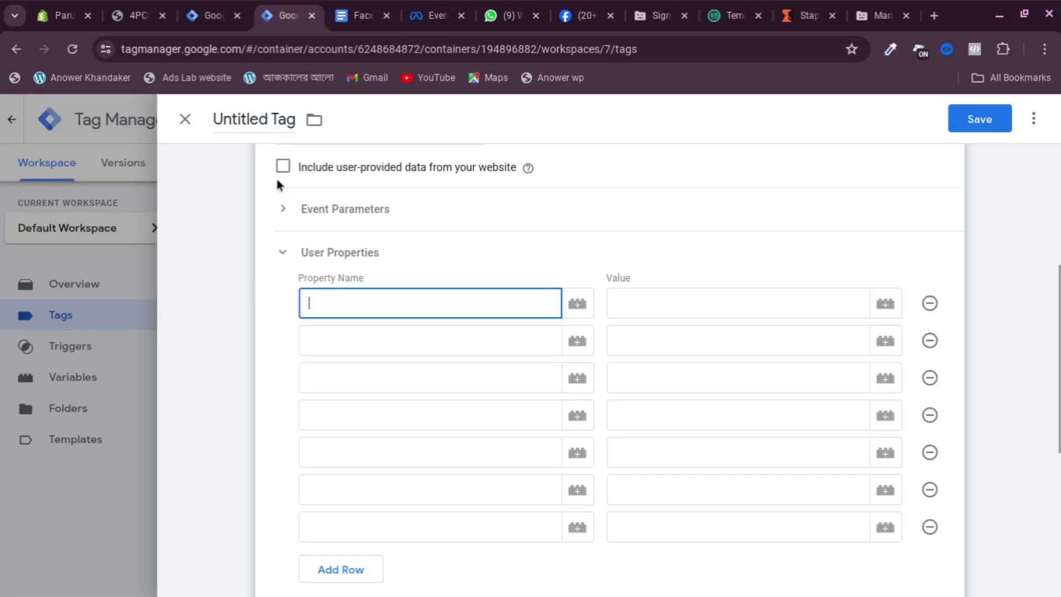
pyautogui.click(357, 311)
pyautogui.hotkey('ctrl', 'v')
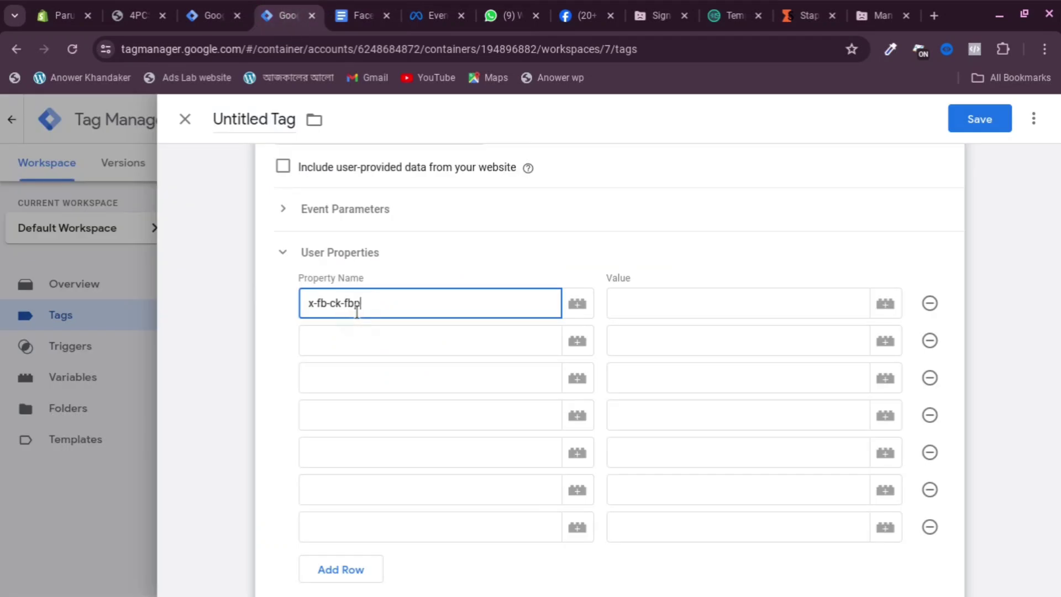
pyautogui.click(352, 336)
pyautogui.click(352, 7)
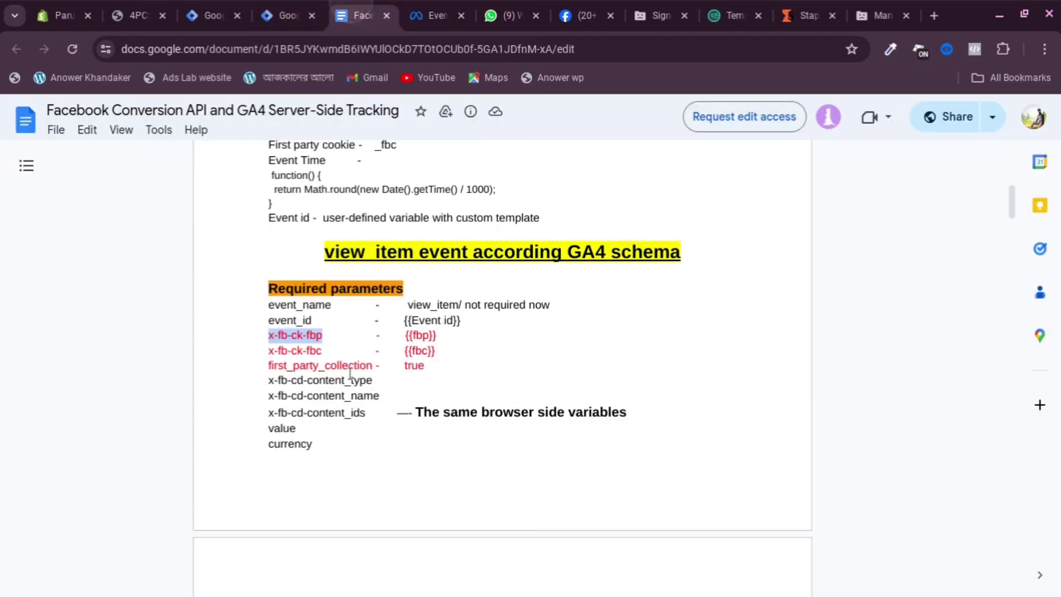
pyautogui.moveTo(267, 350); pyautogui.dragTo(326, 349)
pyautogui.hotkey('ctrl', 'c')
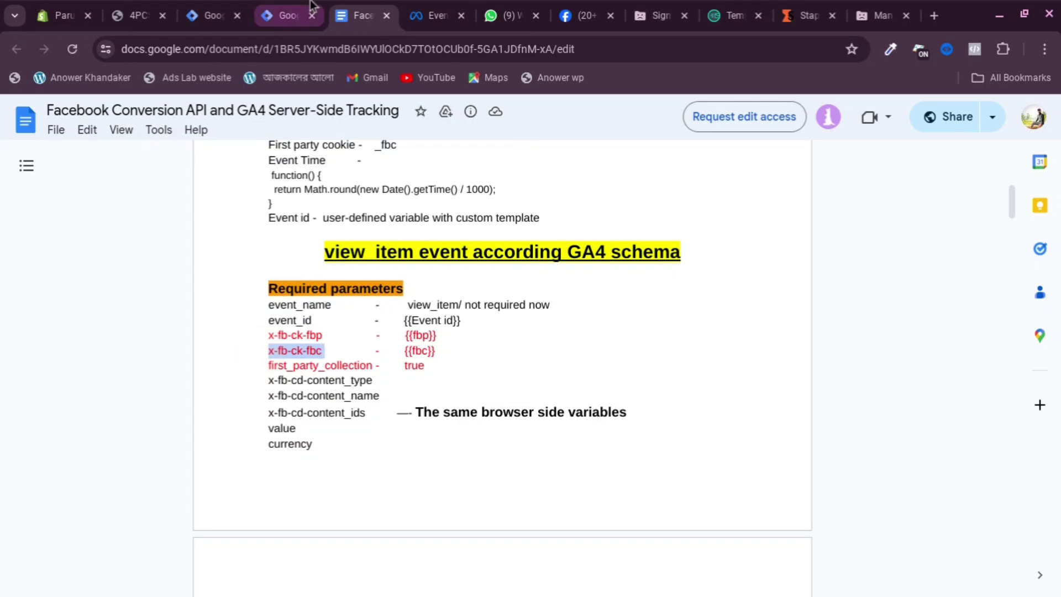
pyautogui.click(283, 15)
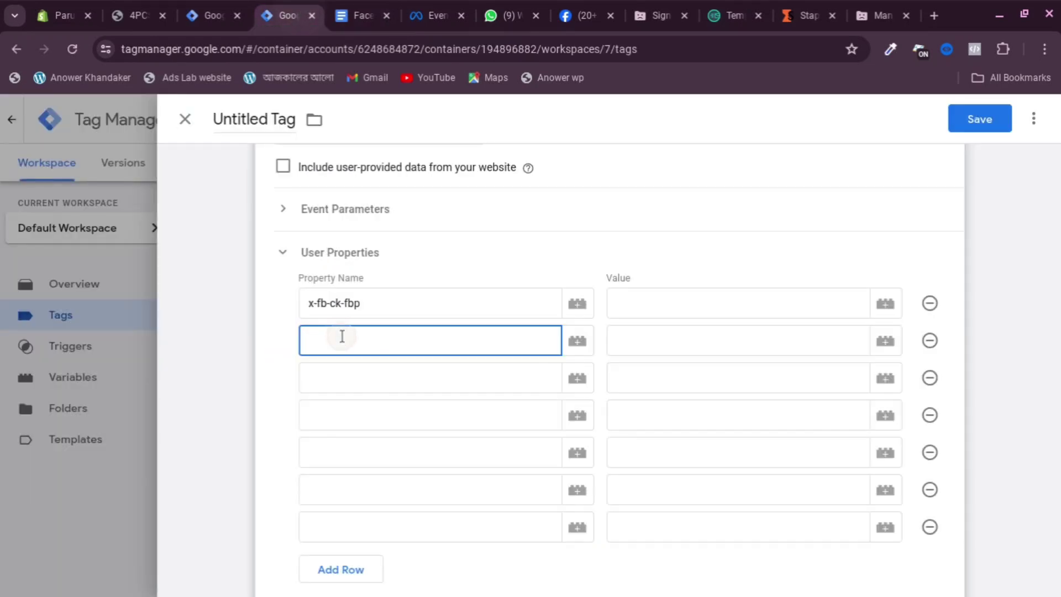
pyautogui.hotkey('ctrl', 'v')
pyautogui.click(348, 370)
pyautogui.click(351, 11)
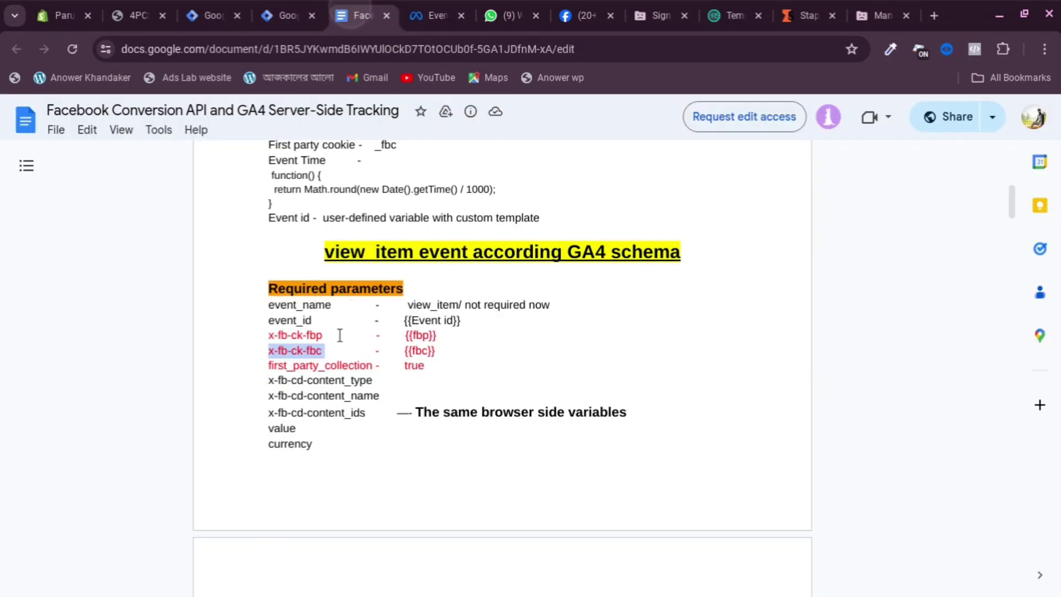
pyautogui.moveTo(268, 365); pyautogui.dragTo(374, 365)
pyautogui.hotkey('ctrl', 'c')
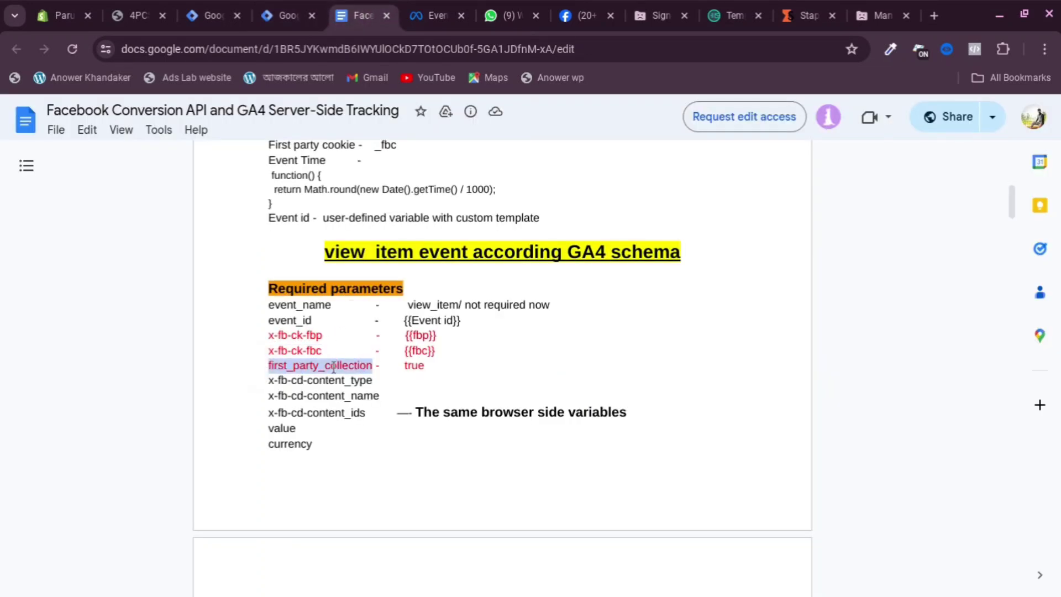
pyautogui.click(284, 15)
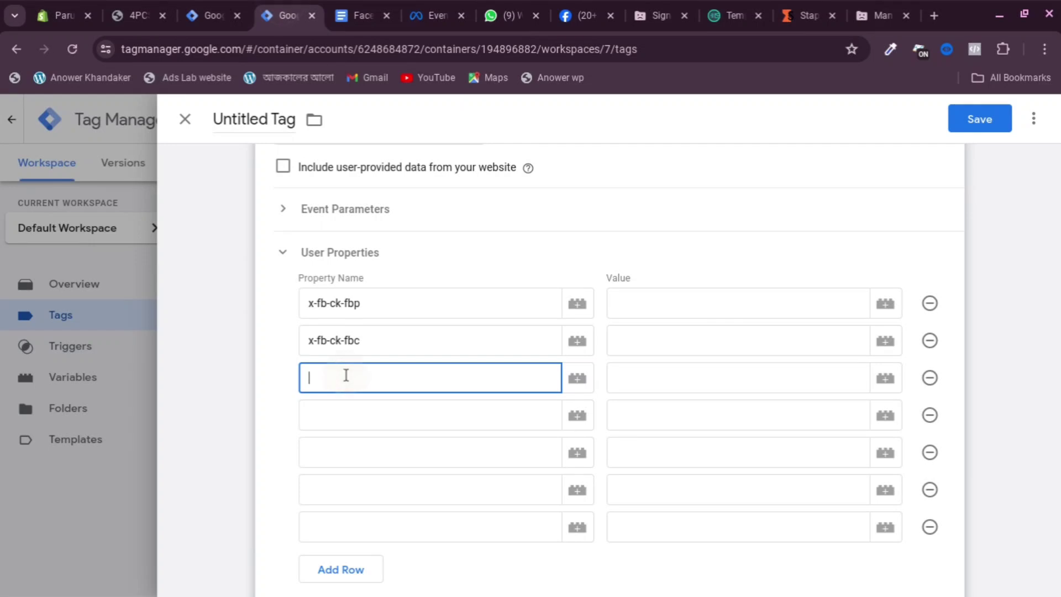
pyautogui.hotkey('ctrl', 'v')
# Paste x-fb-cd-content_type, x-fb-cd-content_name and x-fb-cd-content_ids as property names four to six
pyautogui.click(350, 407)
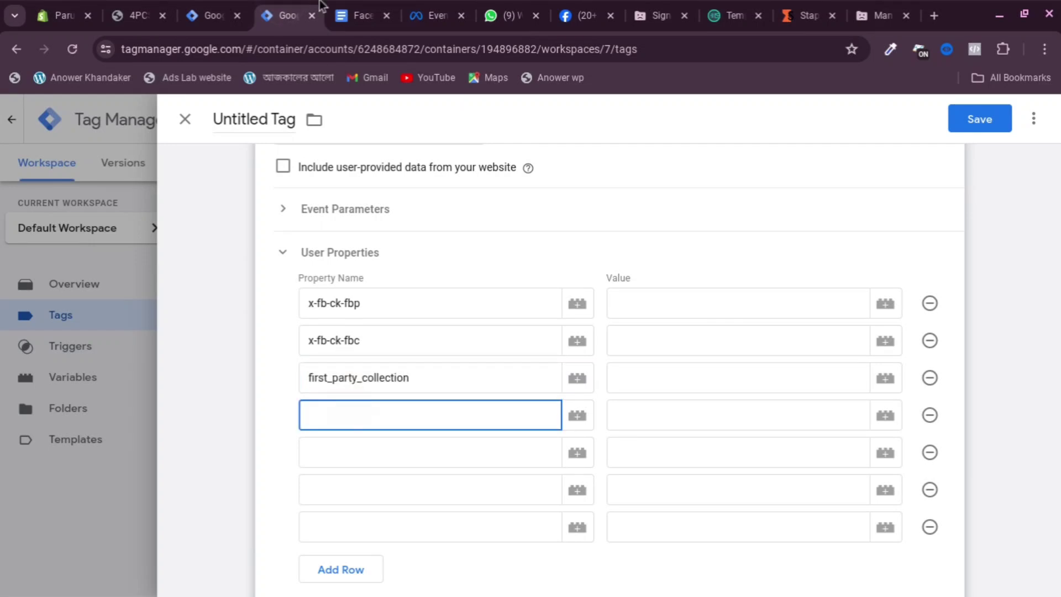
pyautogui.click(348, 17)
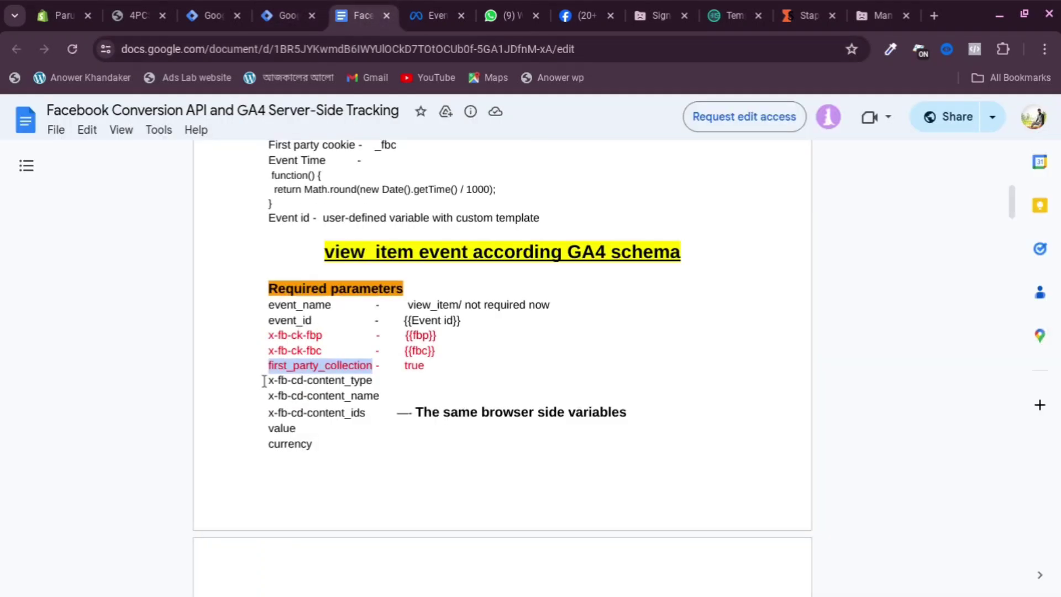
pyautogui.moveTo(264, 381); pyautogui.dragTo(373, 381)
pyautogui.hotkey('ctrl', 'c')
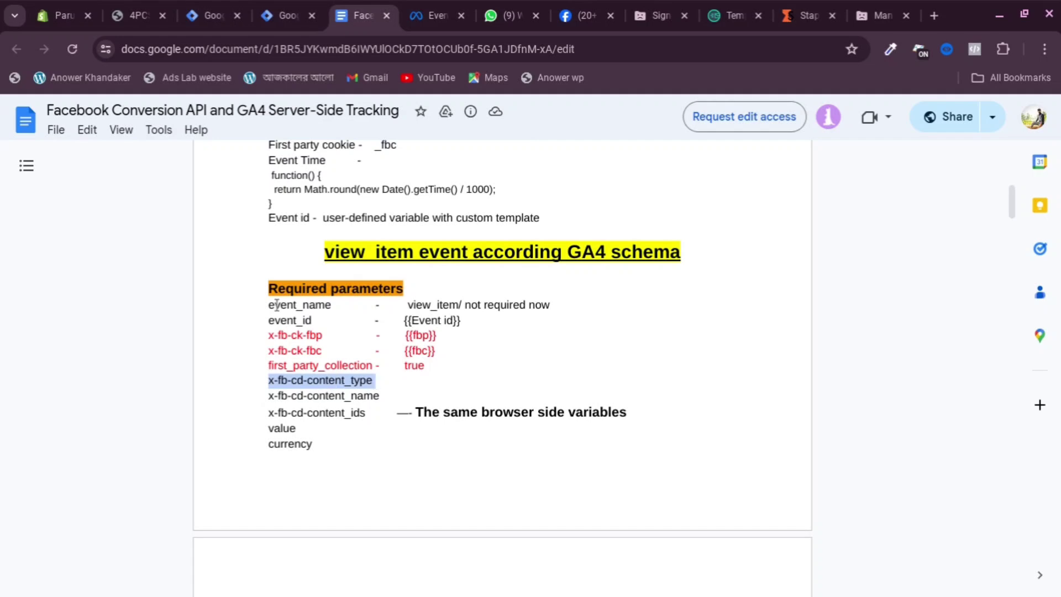
pyautogui.click(284, 15)
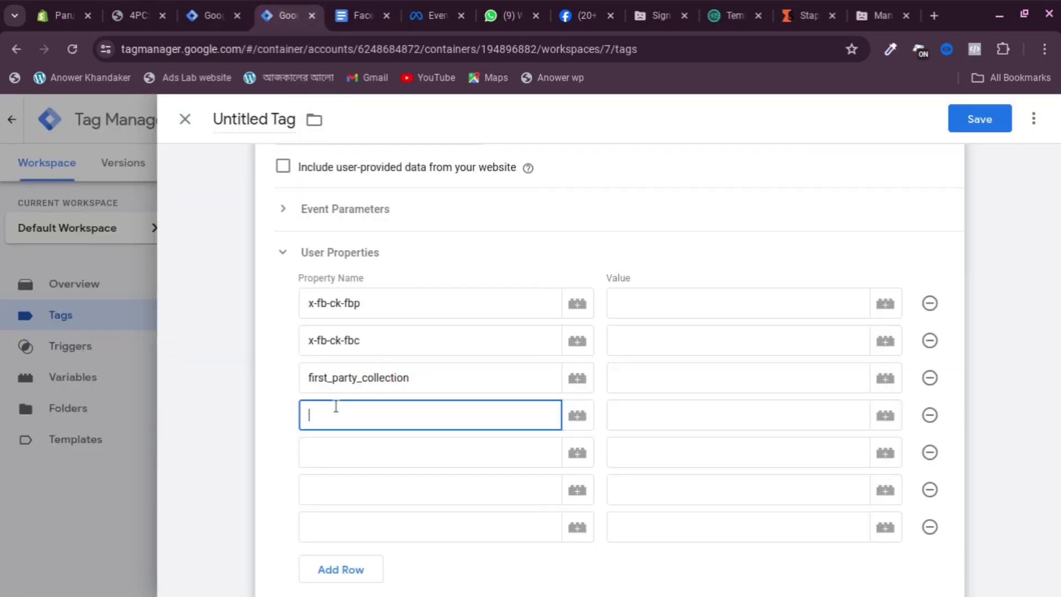
pyautogui.hotkey('ctrl', 'v')
pyautogui.click(350, 442)
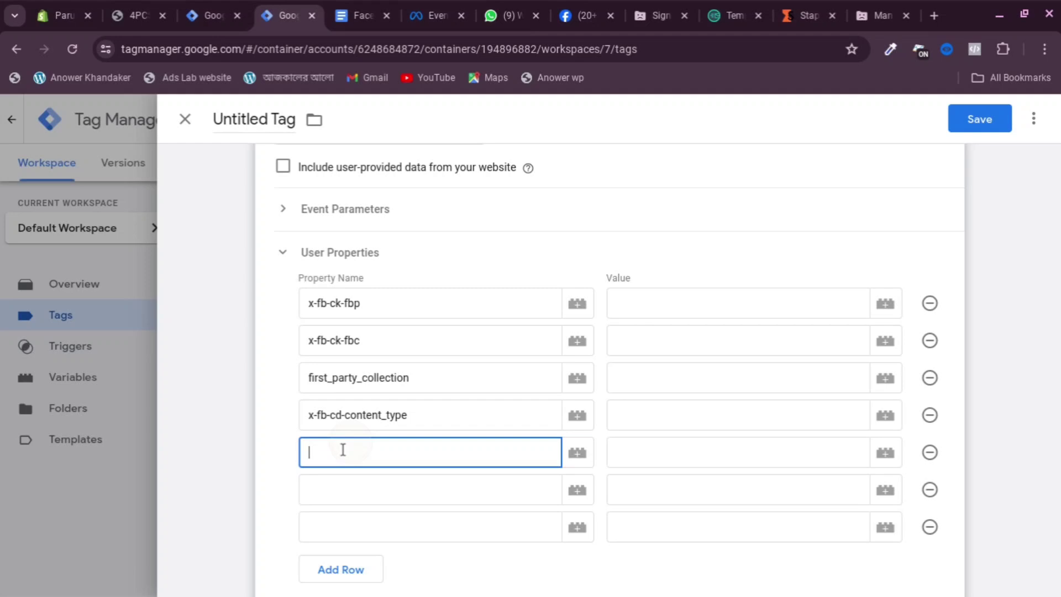
pyautogui.click(386, 6)
pyautogui.moveTo(260, 396); pyautogui.dragTo(380, 396)
pyautogui.hotkey('ctrl', 'c')
pyautogui.click(284, 15)
pyautogui.hotkey('ctrl', 'v')
pyautogui.click(349, 16)
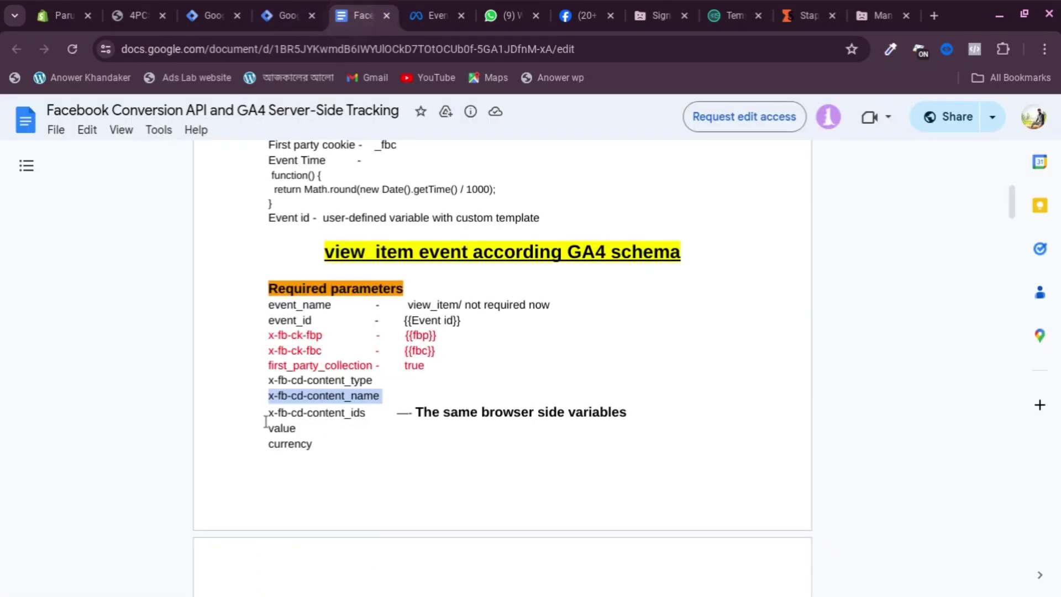
pyautogui.moveTo(269, 413); pyautogui.dragTo(373, 417)
pyautogui.hotkey('ctrl', 'c')
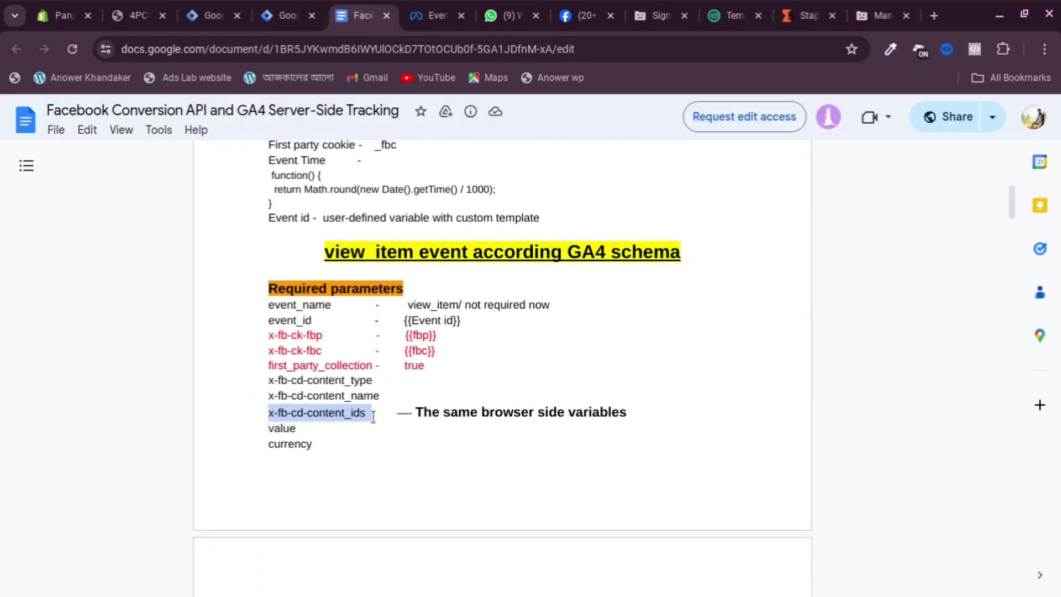
pyautogui.click(282, 13)
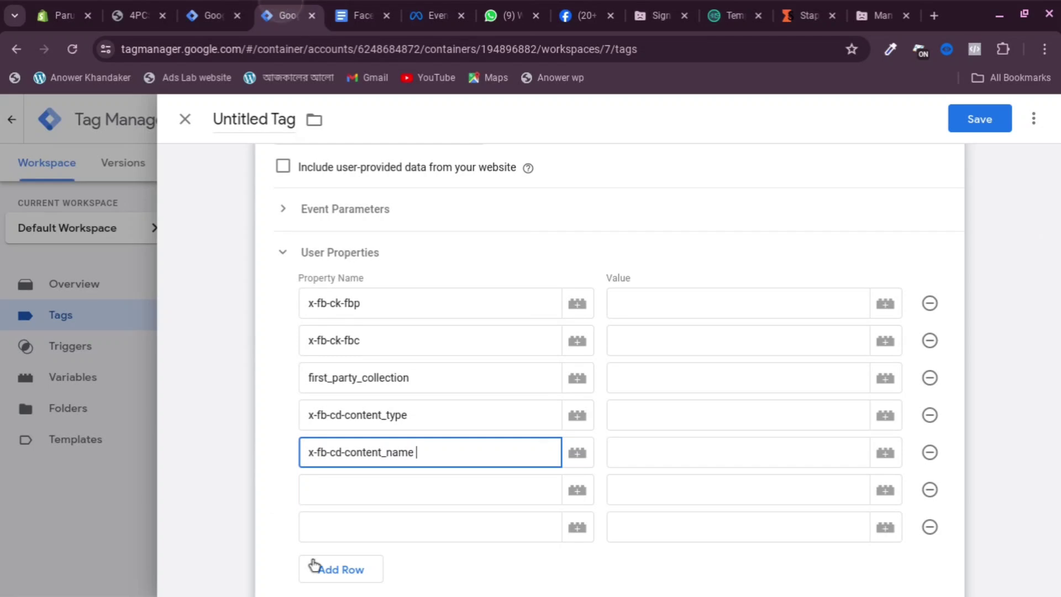
pyautogui.click(349, 489)
pyautogui.hotkey('ctrl', 'v')
# Add an eighth row and copy value and currency from the doc as the last two property names
pyautogui.scroll(-1, 329, 482)
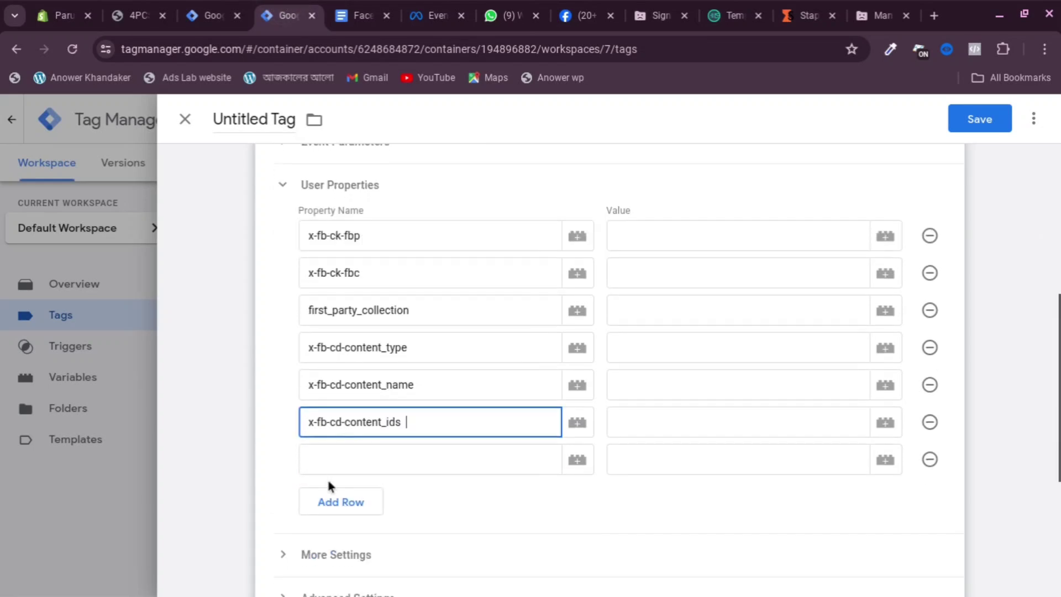
pyautogui.click(341, 502)
pyautogui.click(359, 15)
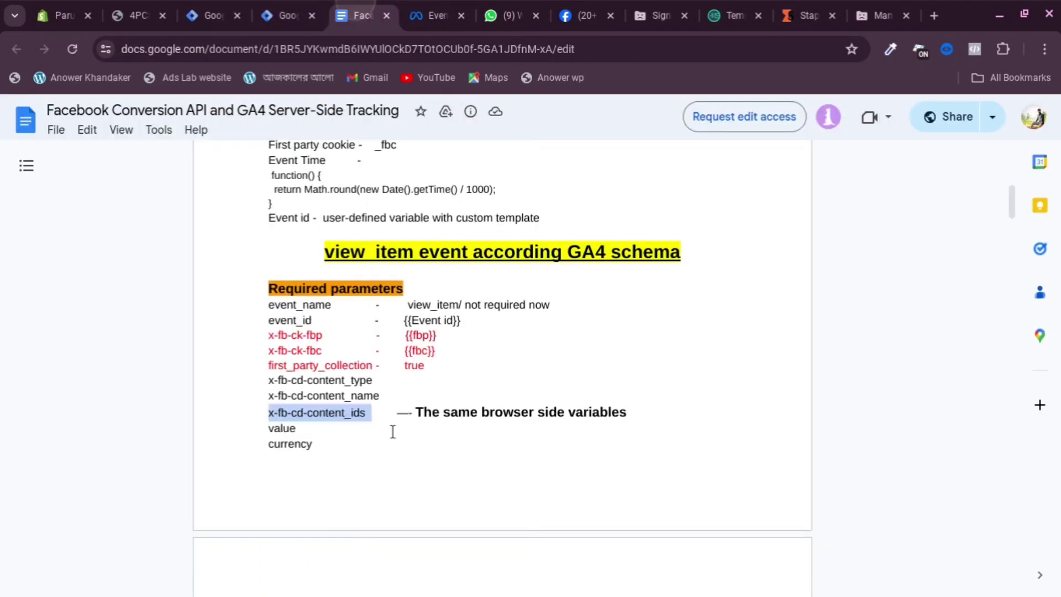
pyautogui.click(263, 430)
pyautogui.moveTo(288, 431); pyautogui.dragTo(314, 430)
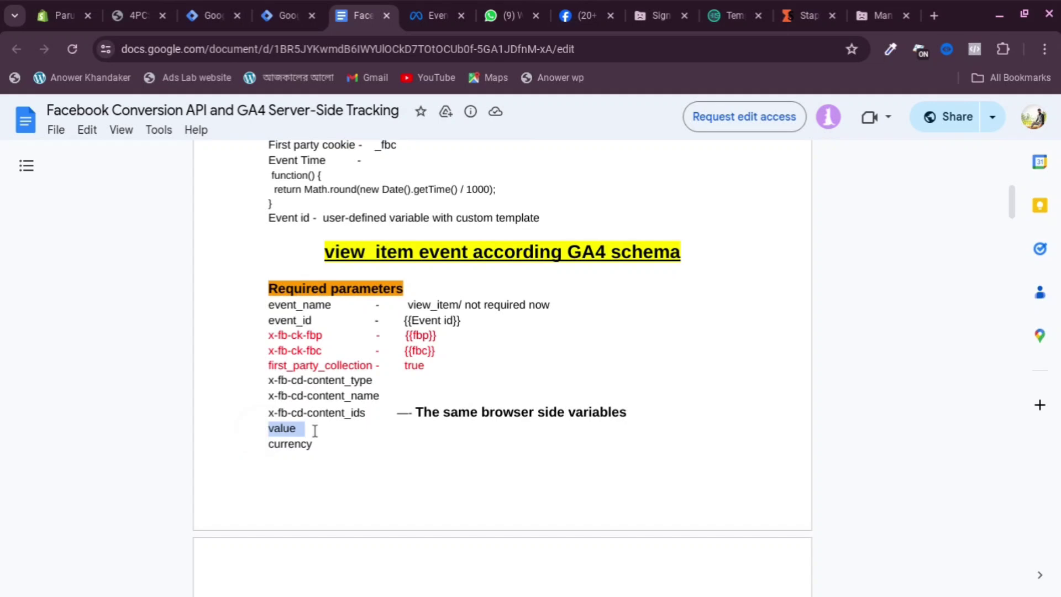
pyautogui.hotkey('ctrl', 'c')
pyautogui.click(282, 16)
pyautogui.click(326, 454)
pyautogui.hotkey('ctrl', 'v')
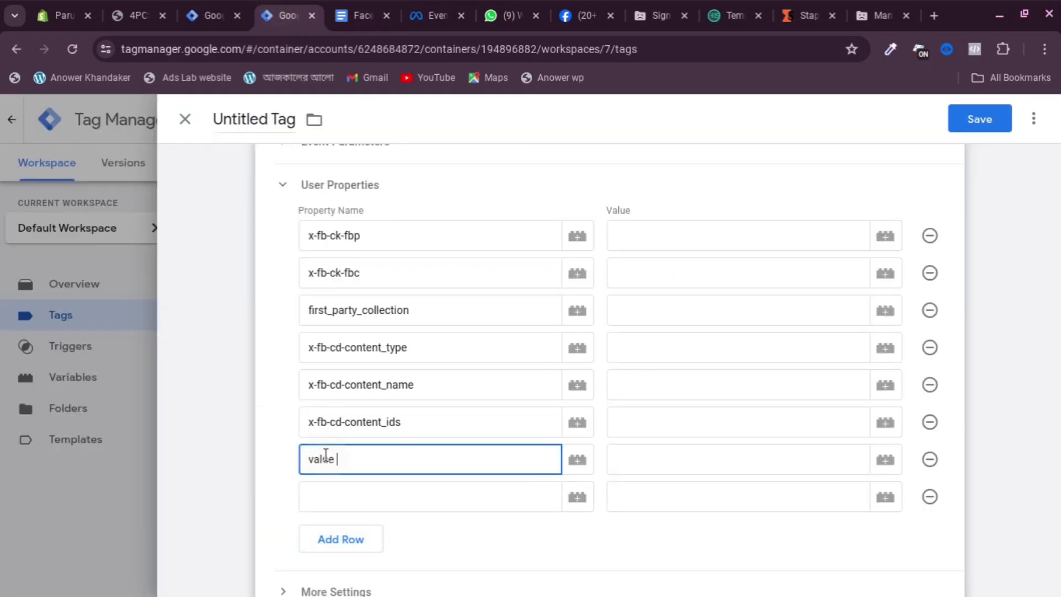
pyautogui.click(339, 496)
pyautogui.click(359, 15)
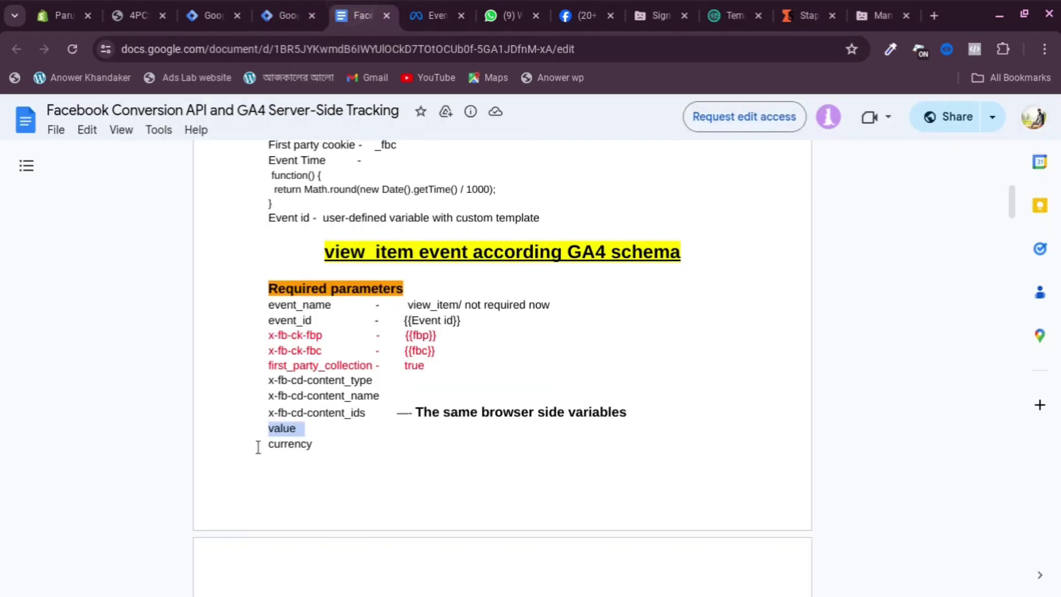
pyautogui.moveTo(258, 446); pyautogui.dragTo(324, 445)
pyautogui.hotkey('ctrl', 'c')
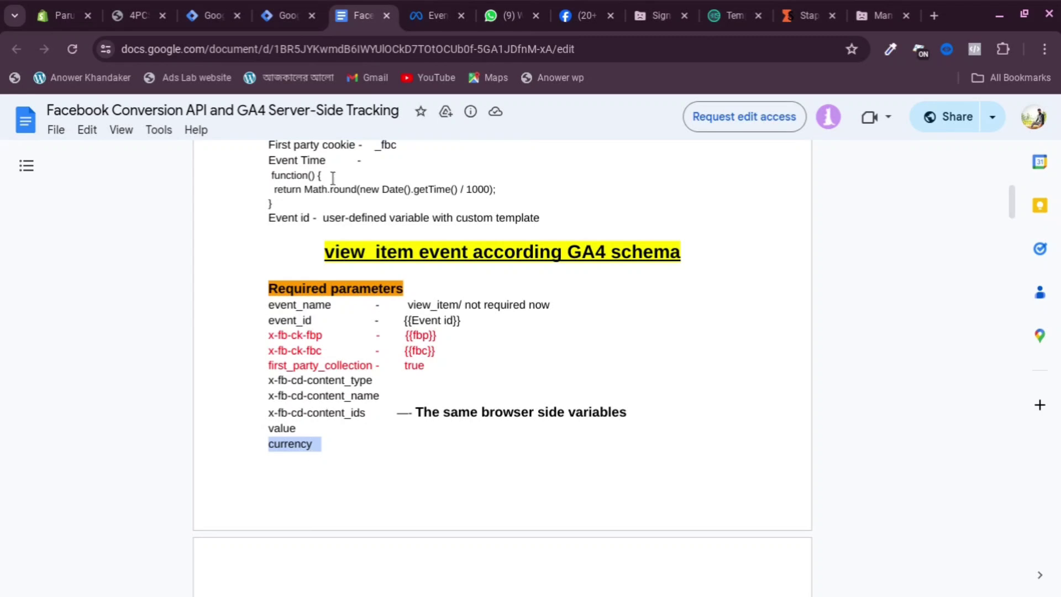
pyautogui.click(282, 15)
pyautogui.hotkey('ctrl', 'v')
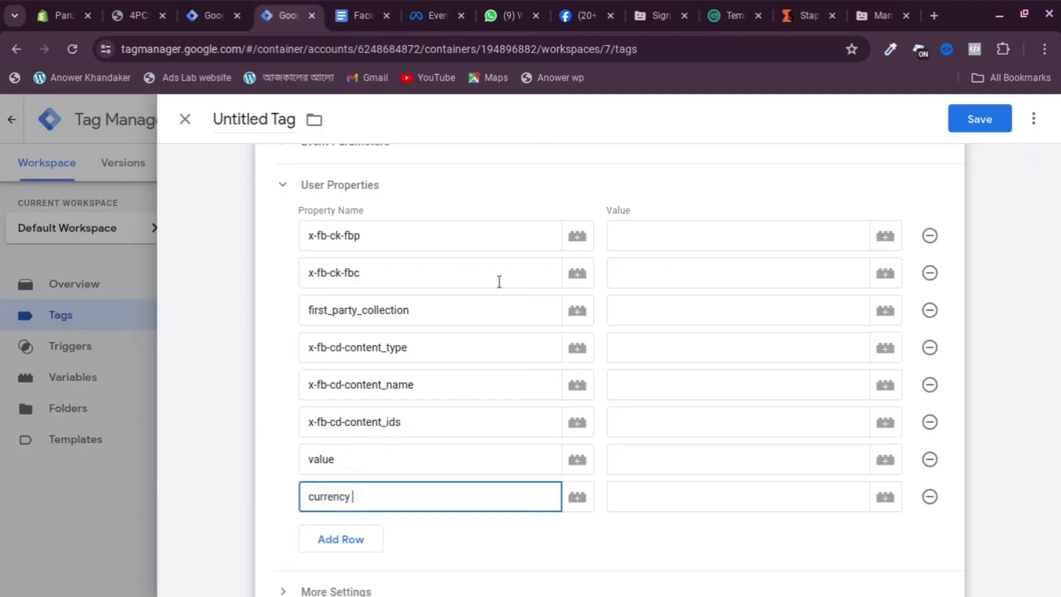
# Set x-fb-ck-fbp and x-fb-ck-fbc to the First Party Cookie variables and first_party_collection to true
pyautogui.click(646, 238)
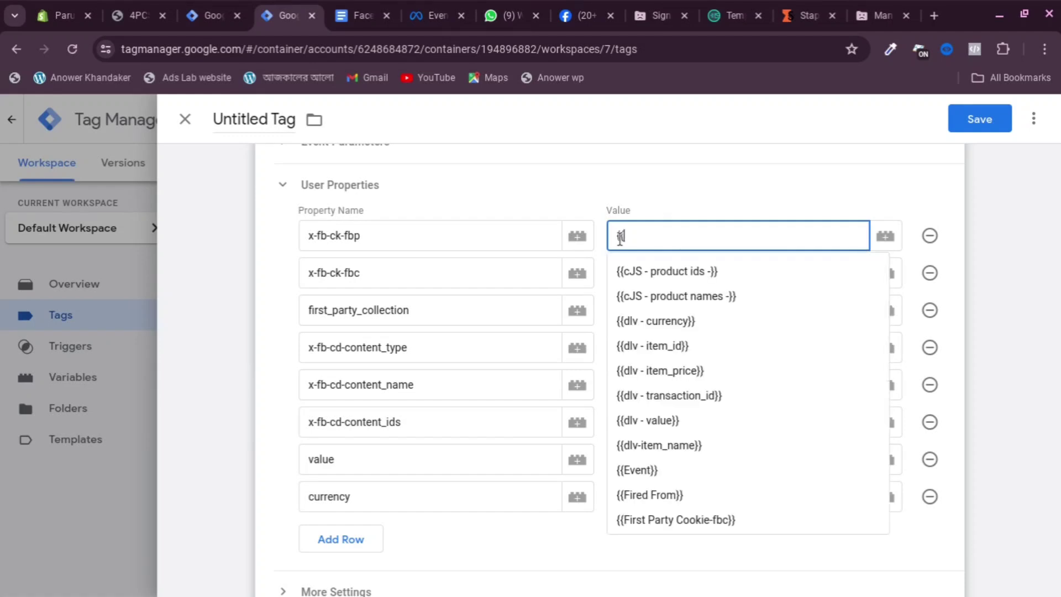
pyautogui.write('{{fbp')
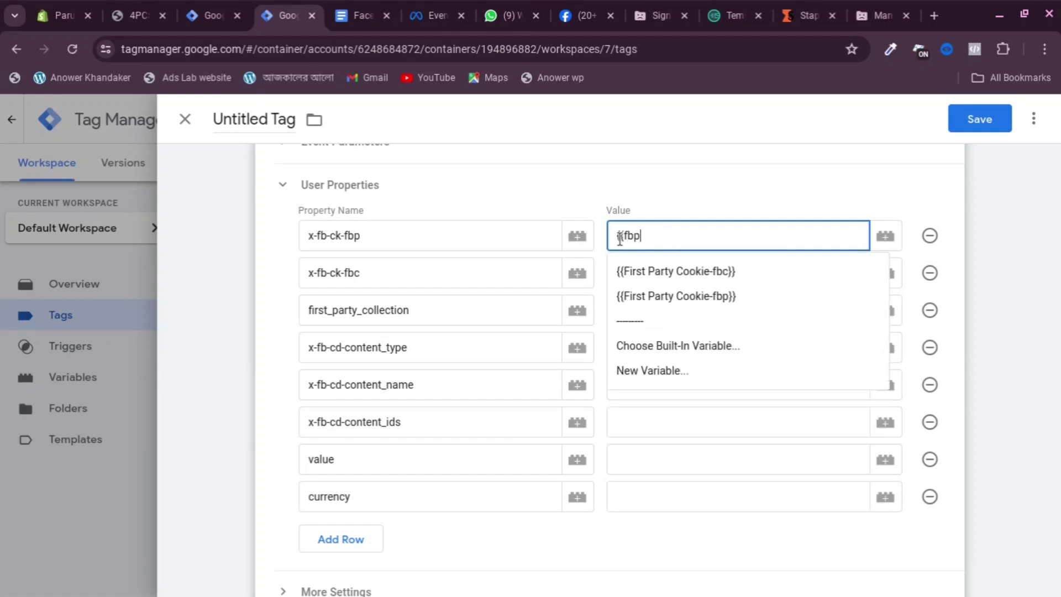
pyautogui.click(734, 265)
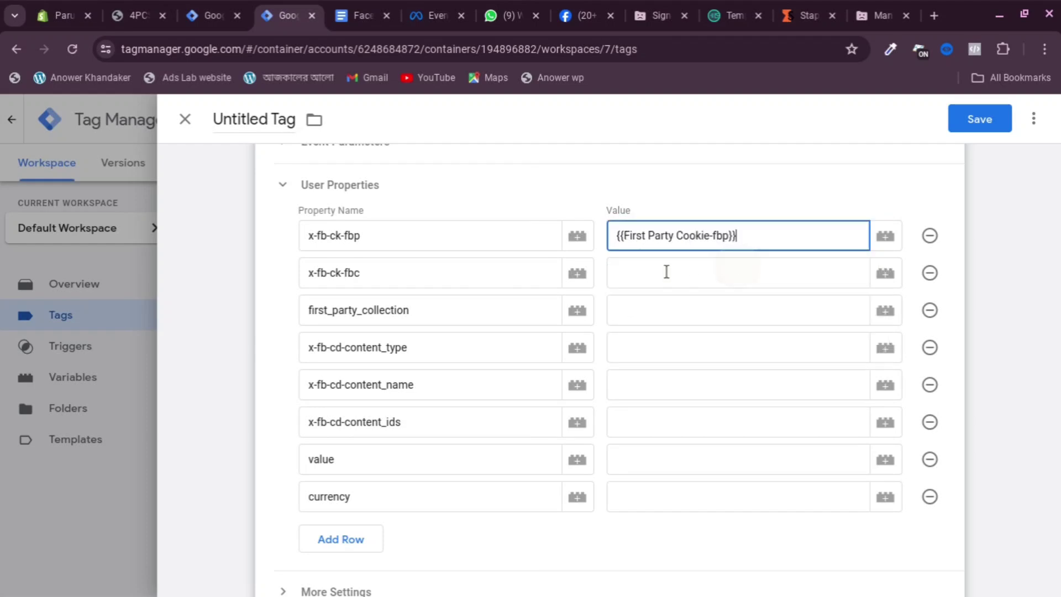
pyautogui.click(650, 271)
pyautogui.write('{')
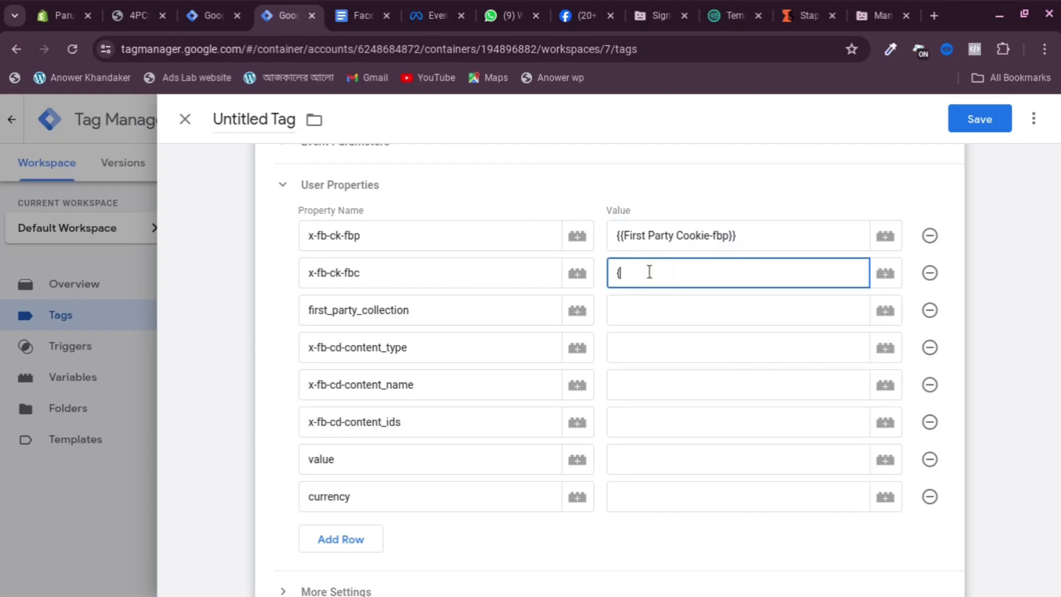
pyautogui.write('{')
pyautogui.write('f')
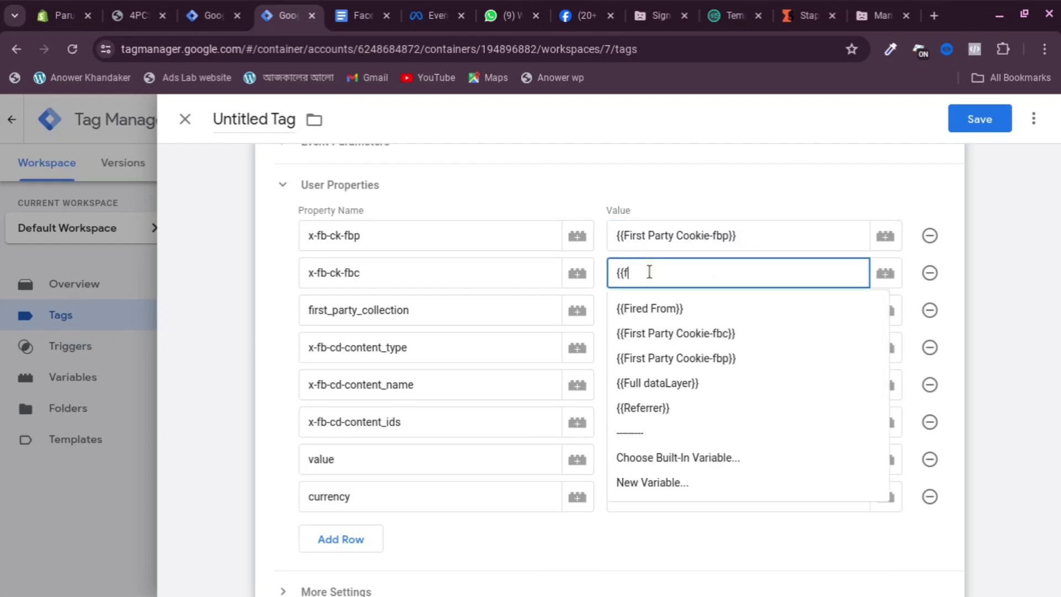
pyautogui.write('vbc')
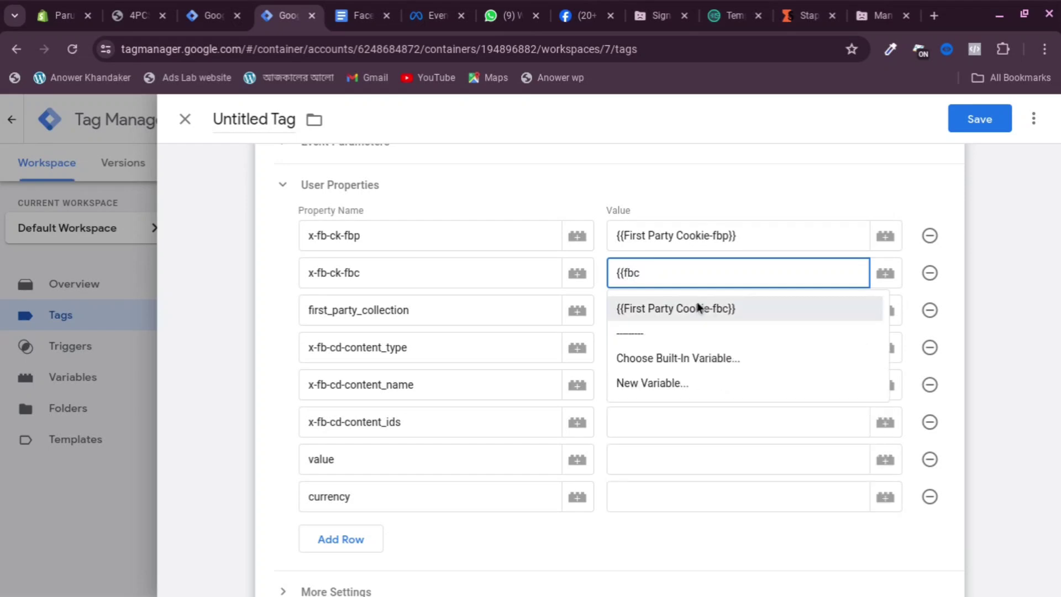
pyautogui.click(697, 308)
pyautogui.click(683, 309)
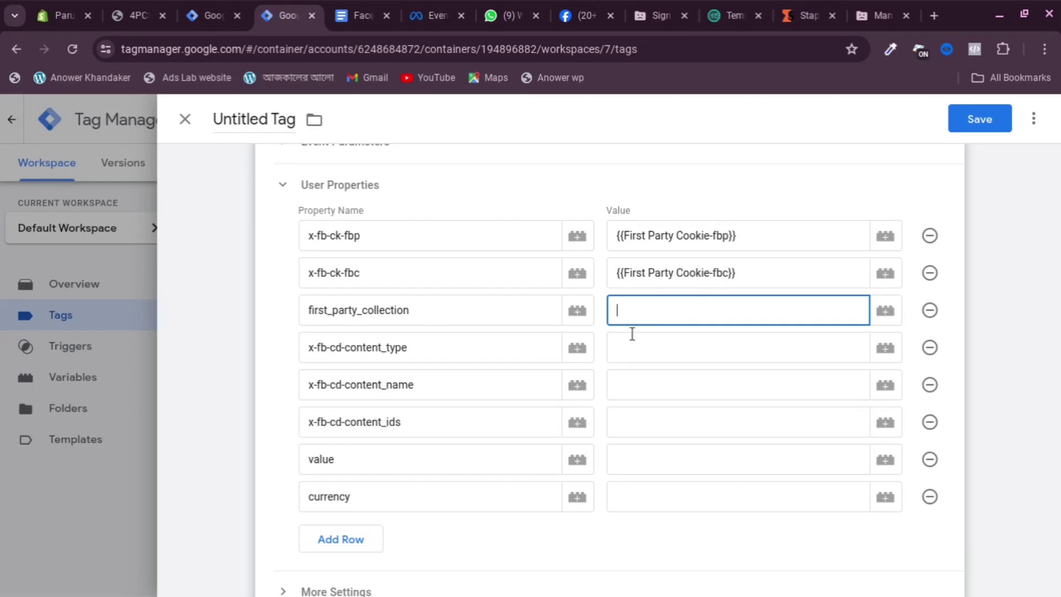
pyautogui.click(667, 327)
pyautogui.click(680, 315)
# Set content_type to product and content_name to {{cJS - product names -}}
pyautogui.click(681, 355)
pyautogui.write('product')
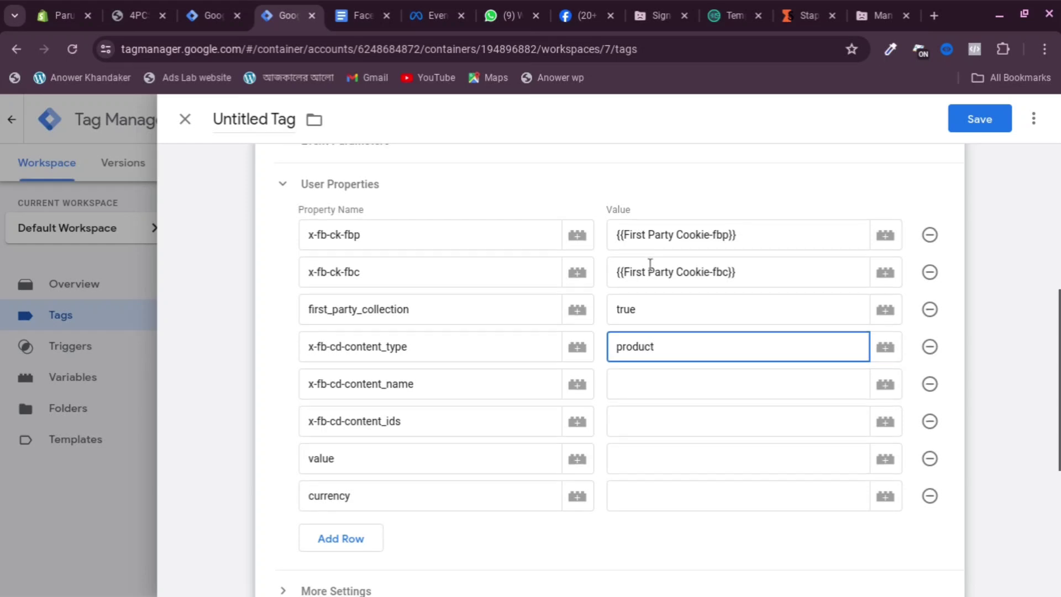
pyautogui.scroll(-1, 429, 339)
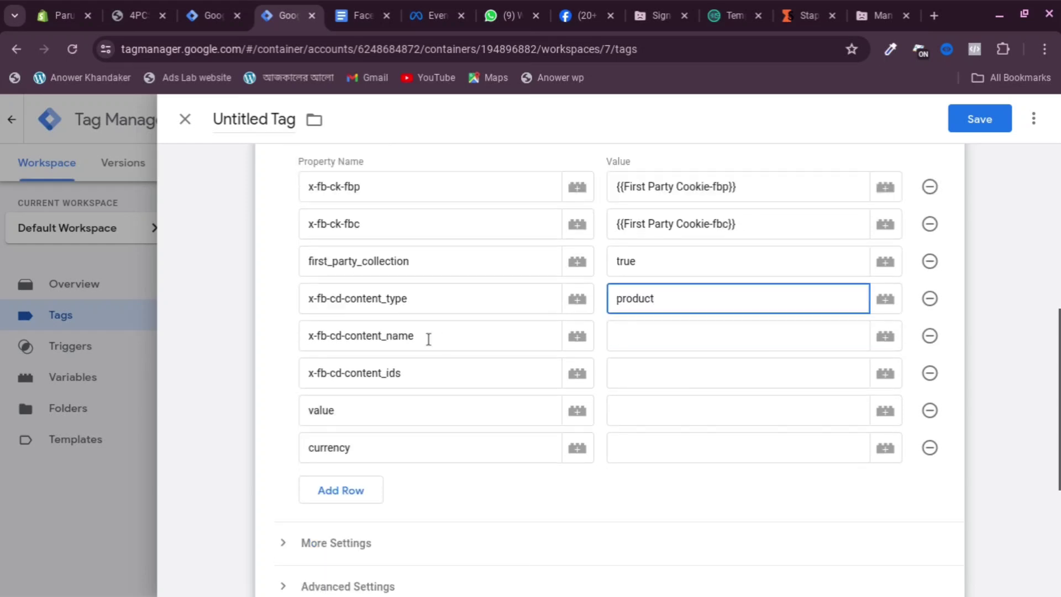
pyautogui.click(649, 337)
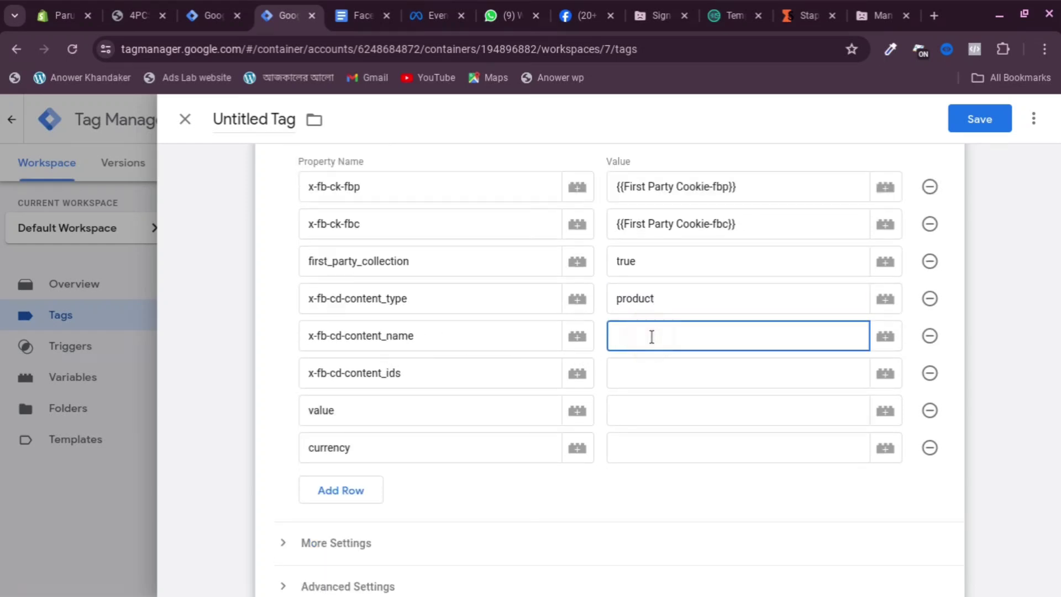
pyautogui.write('{{')
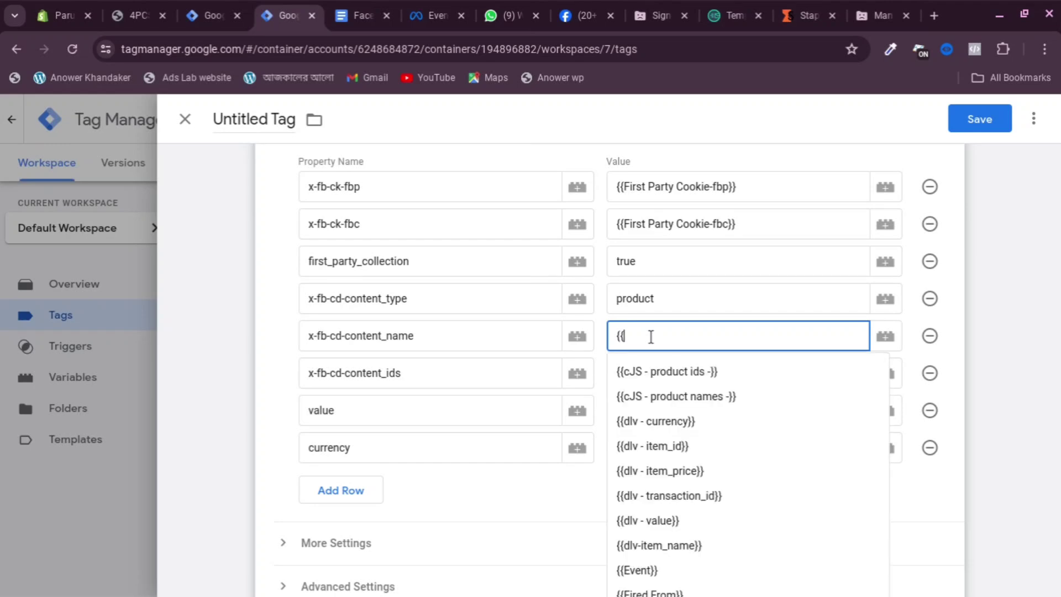
pyautogui.click(691, 397)
pyautogui.click(677, 375)
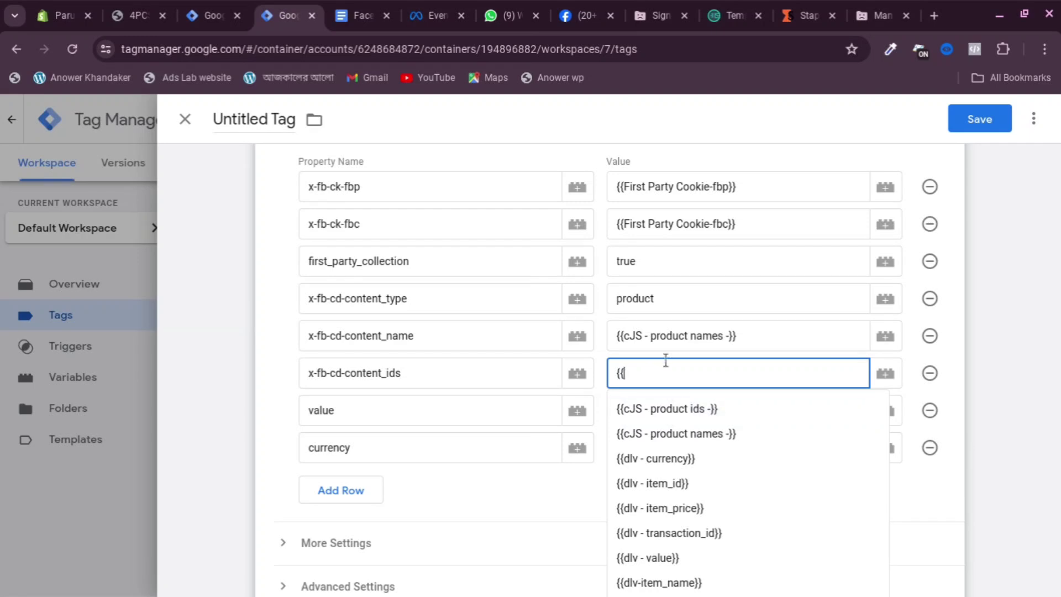
# Replace content_name with {{dlv-item_name}} and set content_ids to {{dlv - item_id}}
pyautogui.tripleClick(723, 336)
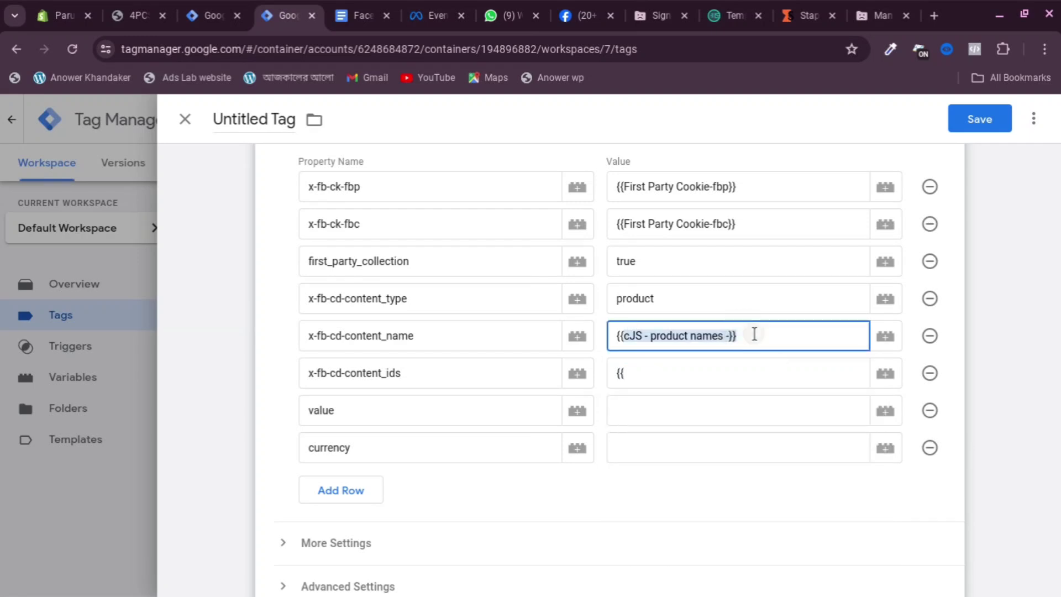
pyautogui.press('BackSpace')
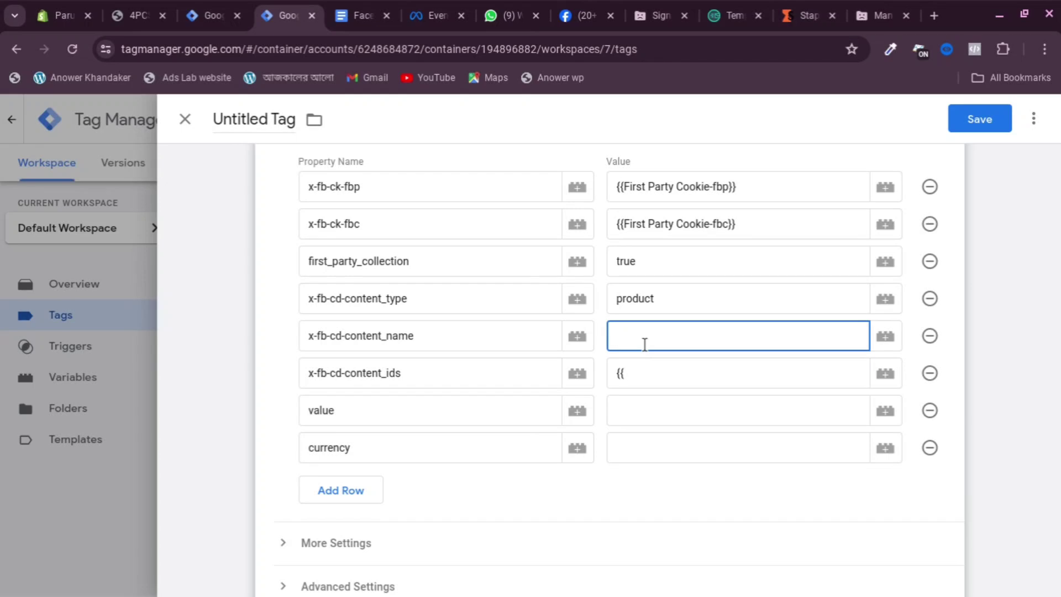
pyautogui.write('{{')
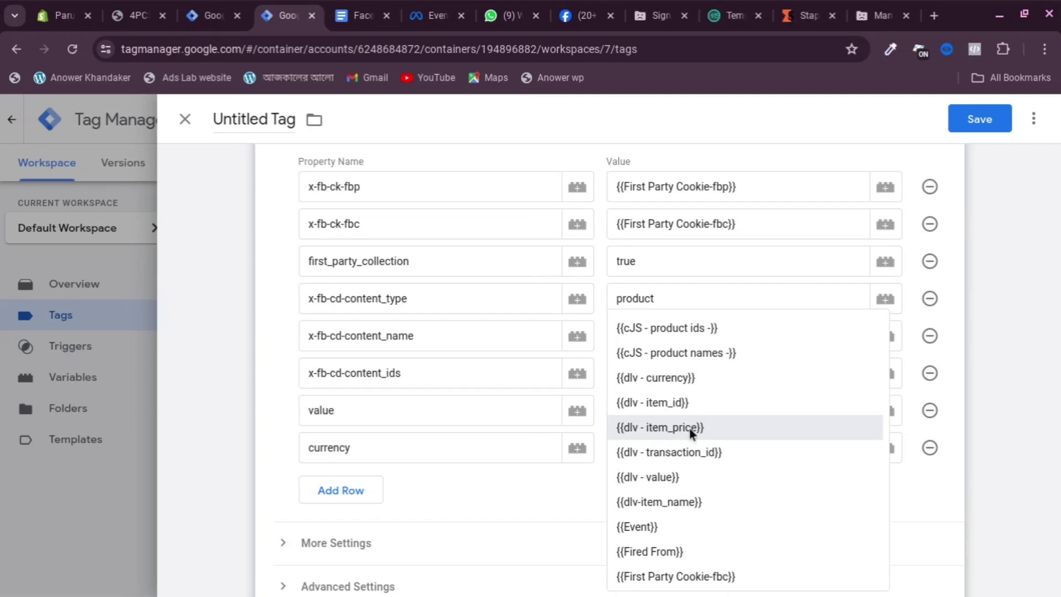
pyautogui.scroll(-1, 702, 462)
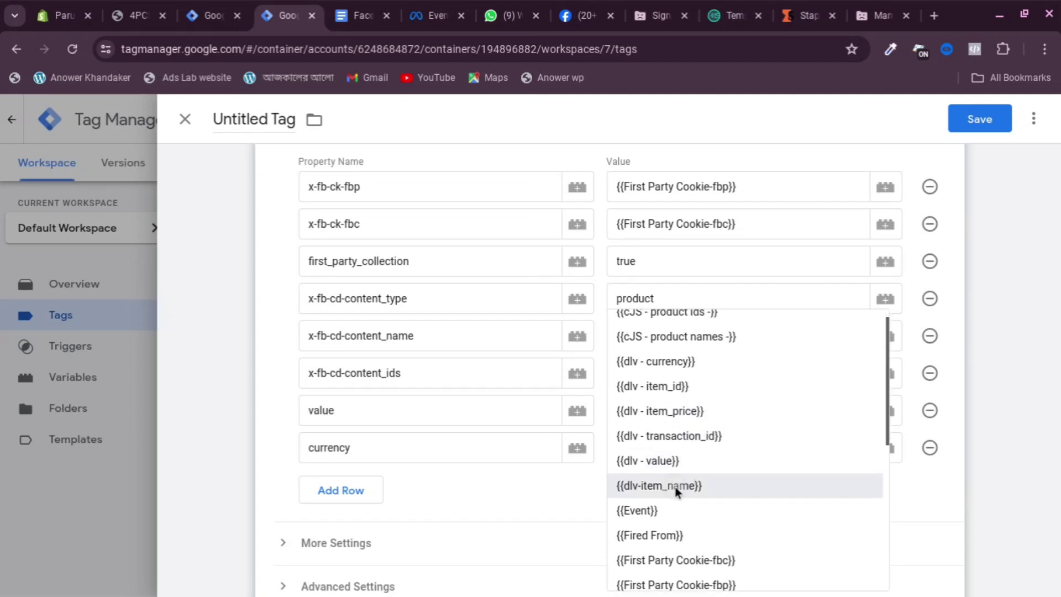
pyautogui.click(674, 486)
pyautogui.click(644, 375)
pyautogui.write('{{')
pyautogui.press('BackSpace')
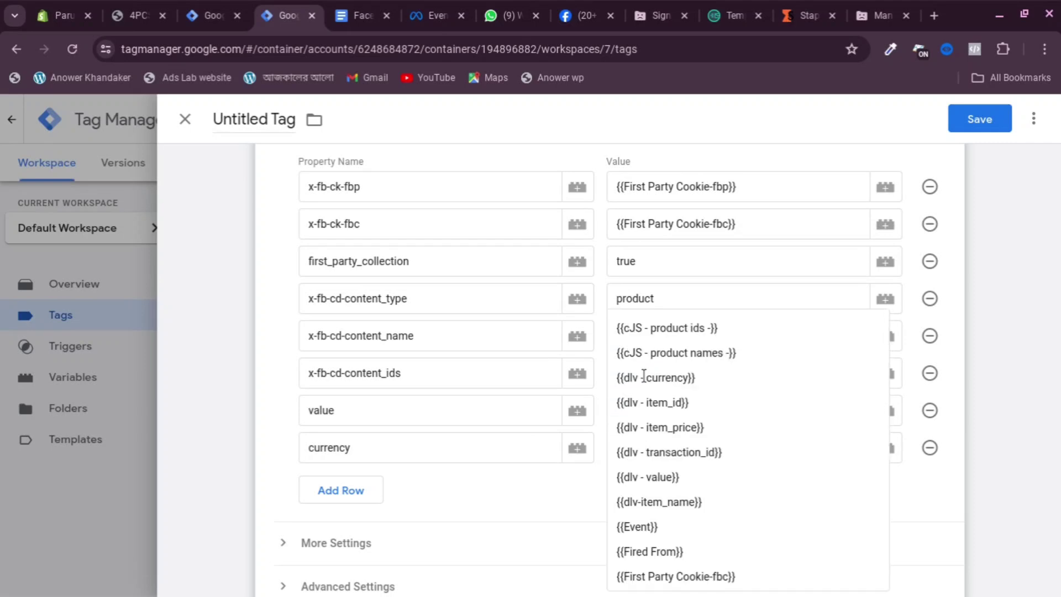
pyautogui.write('ite')
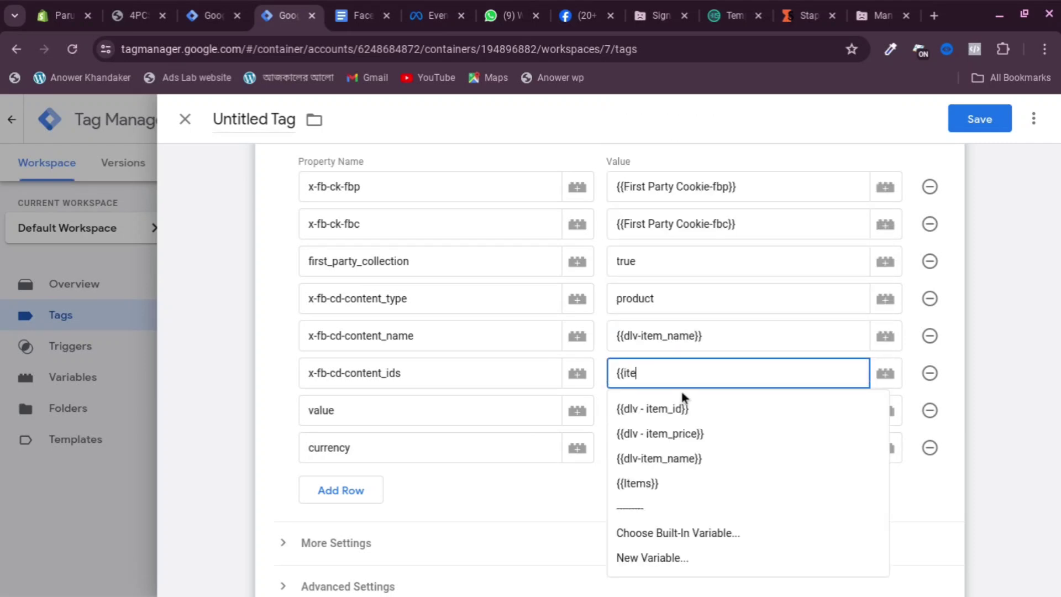
pyautogui.click(662, 410)
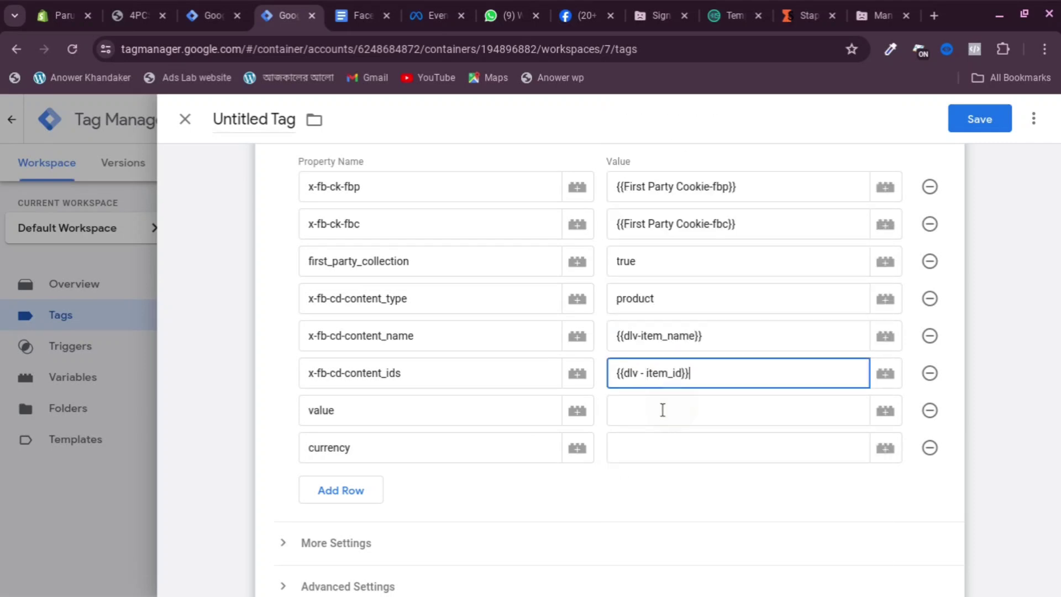
# Set value to {{dlv - item_price}} and currency to {{dlv - currency}}
pyautogui.click(629, 412)
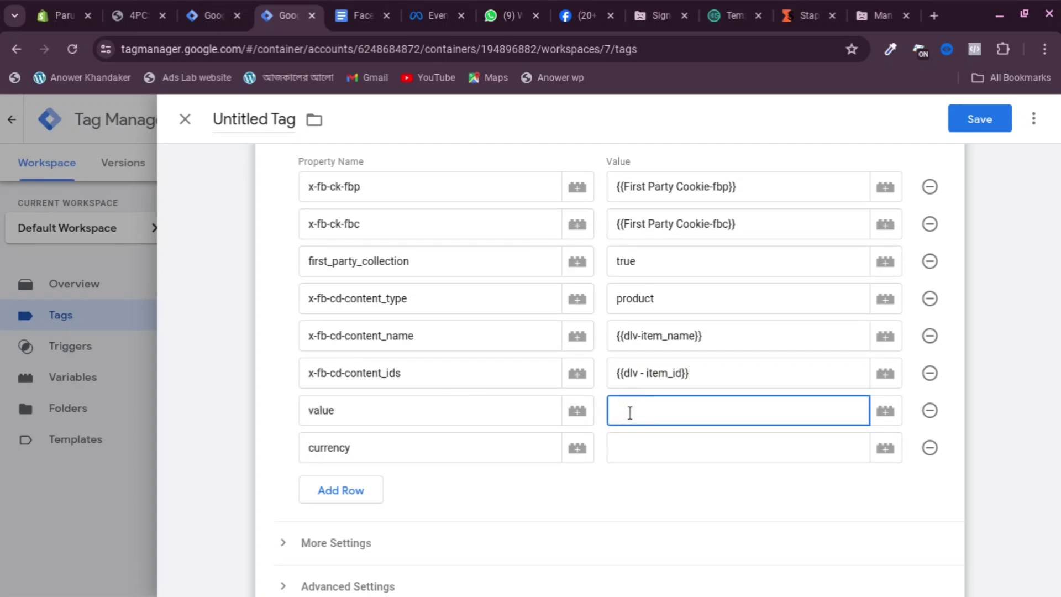
pyautogui.write('{')
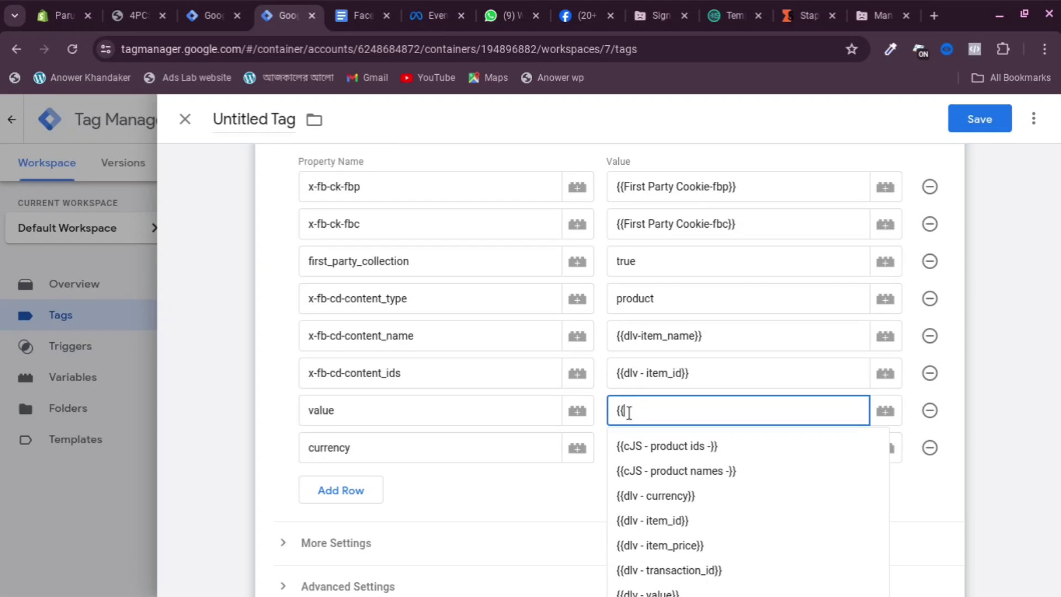
pyautogui.write('{p')
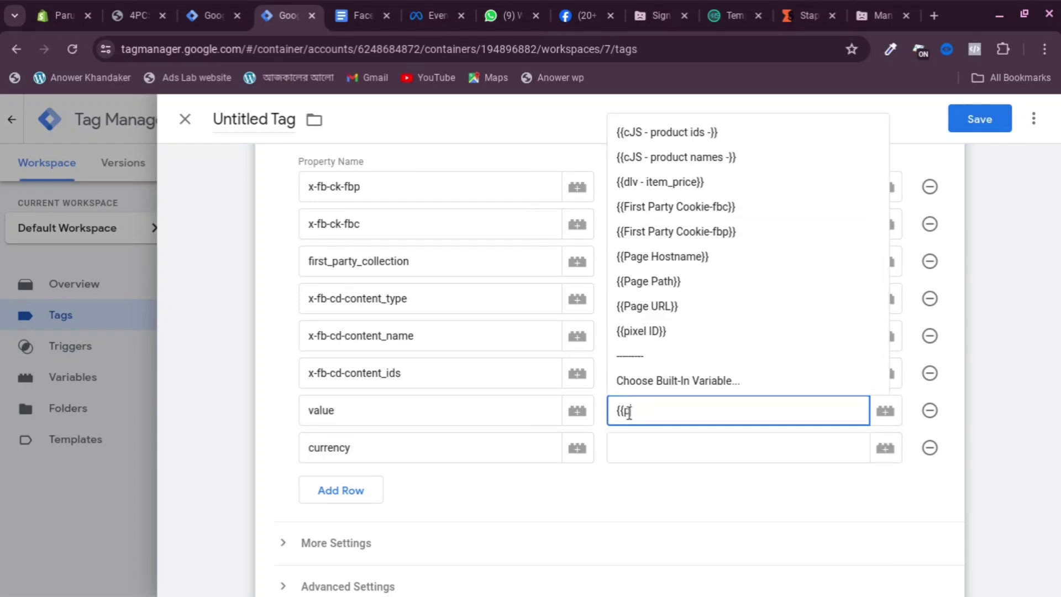
pyautogui.click(669, 185)
pyautogui.scroll(-1, 687, 441)
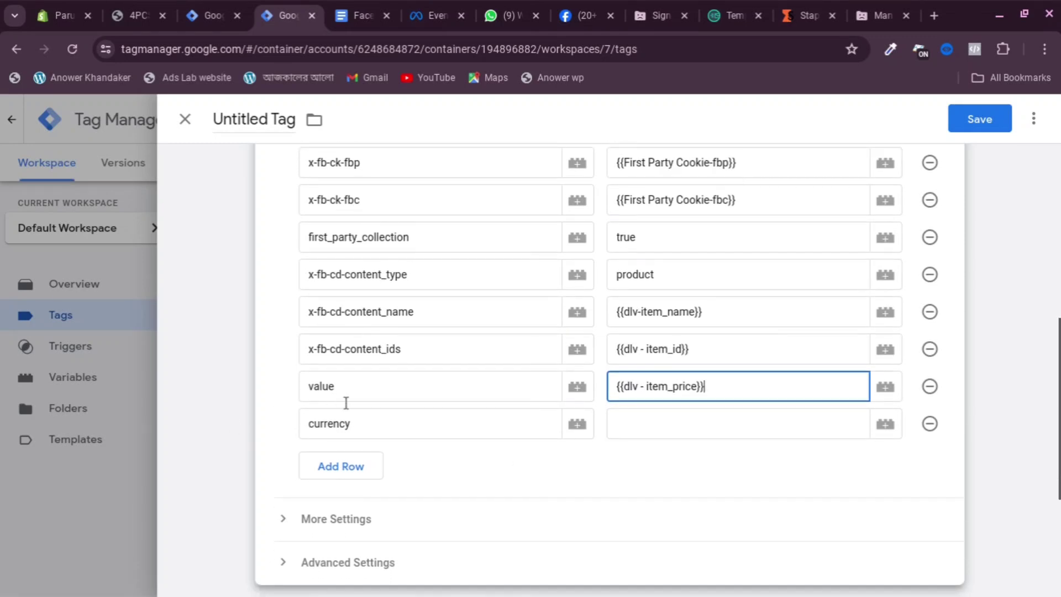
pyautogui.click(669, 434)
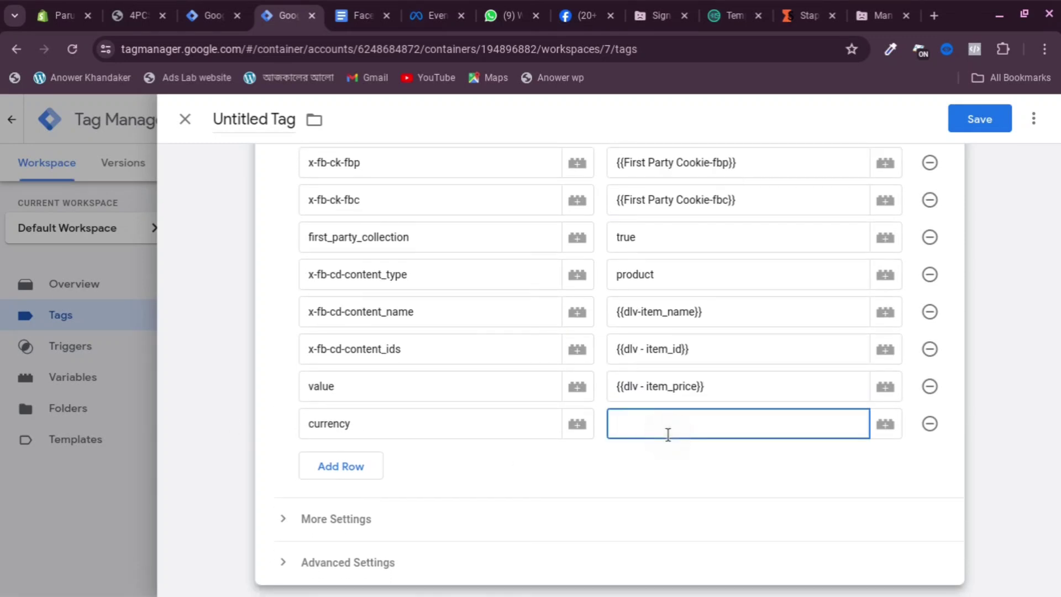
pyautogui.write('{{cy')
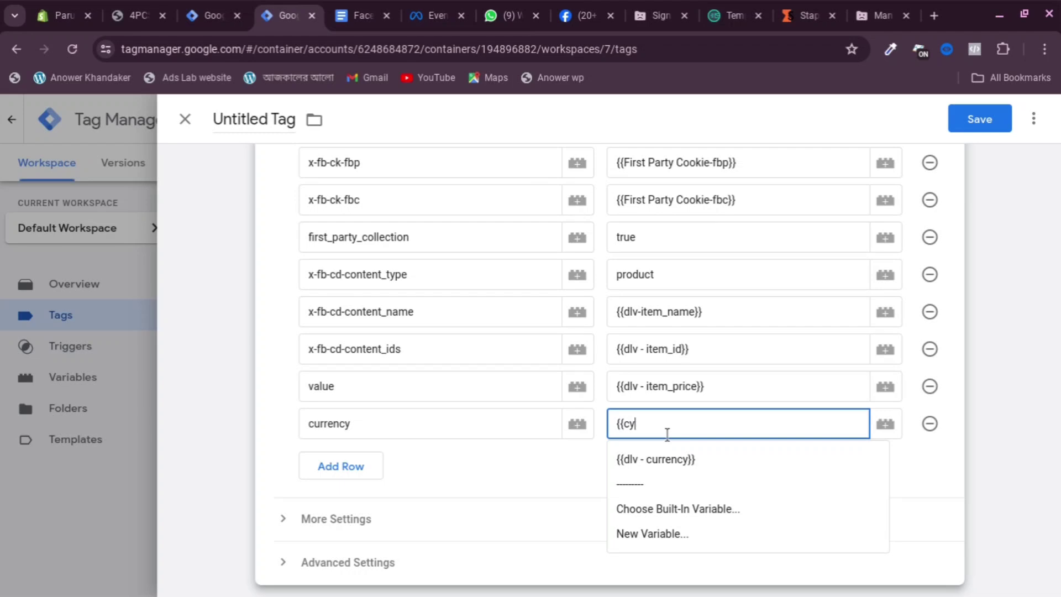
pyautogui.press('BackSpace')
pyautogui.write('o')
pyautogui.press('BackSpace')
pyautogui.write('u')
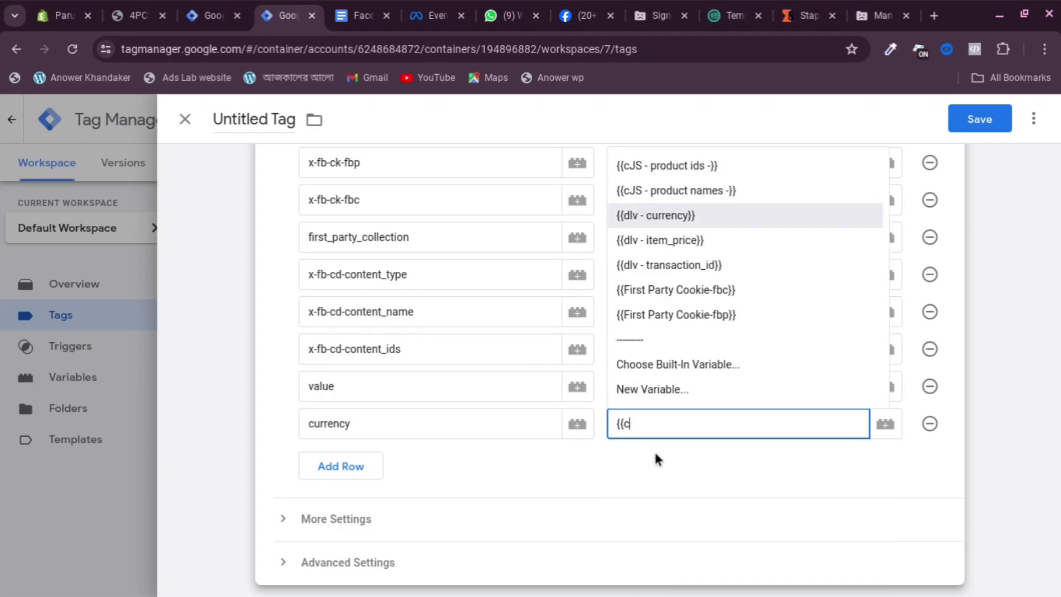
pyautogui.click(670, 215)
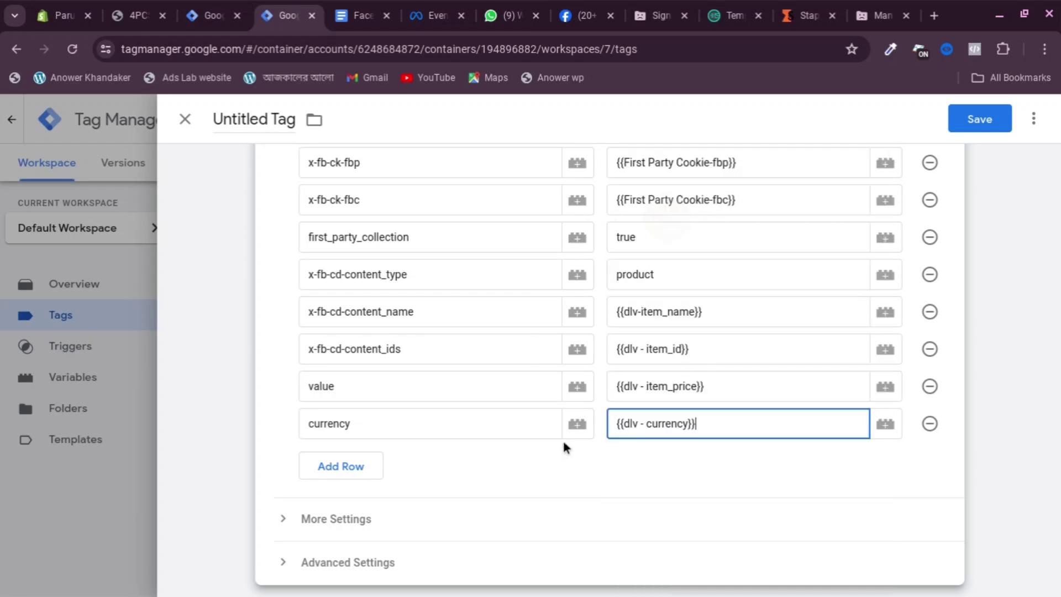
pyautogui.scroll(-2, 565, 447)
pyautogui.scroll(1, 464, 439)
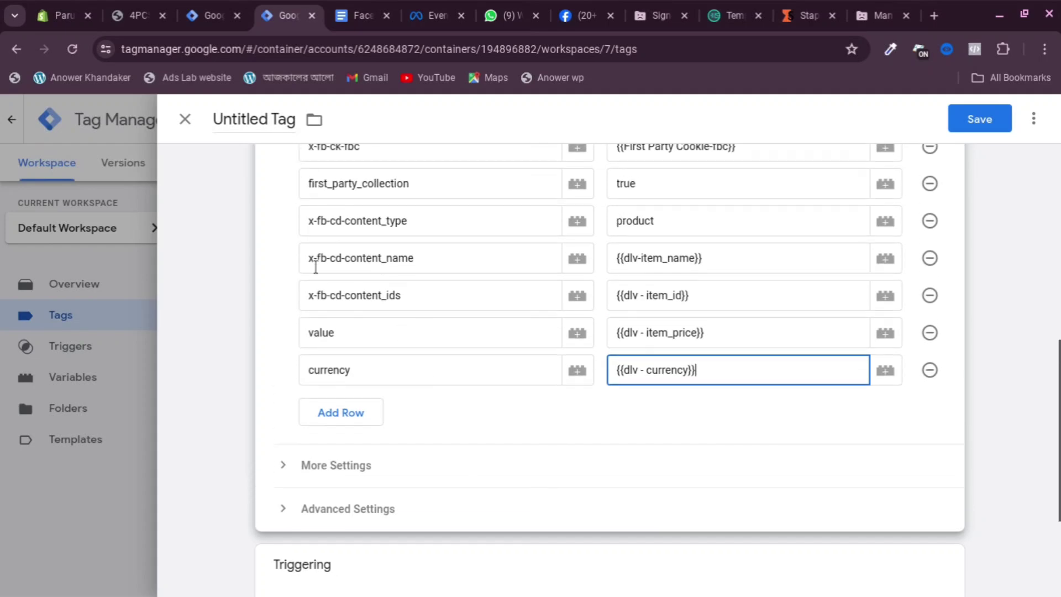
pyautogui.scroll(3, 398, 236)
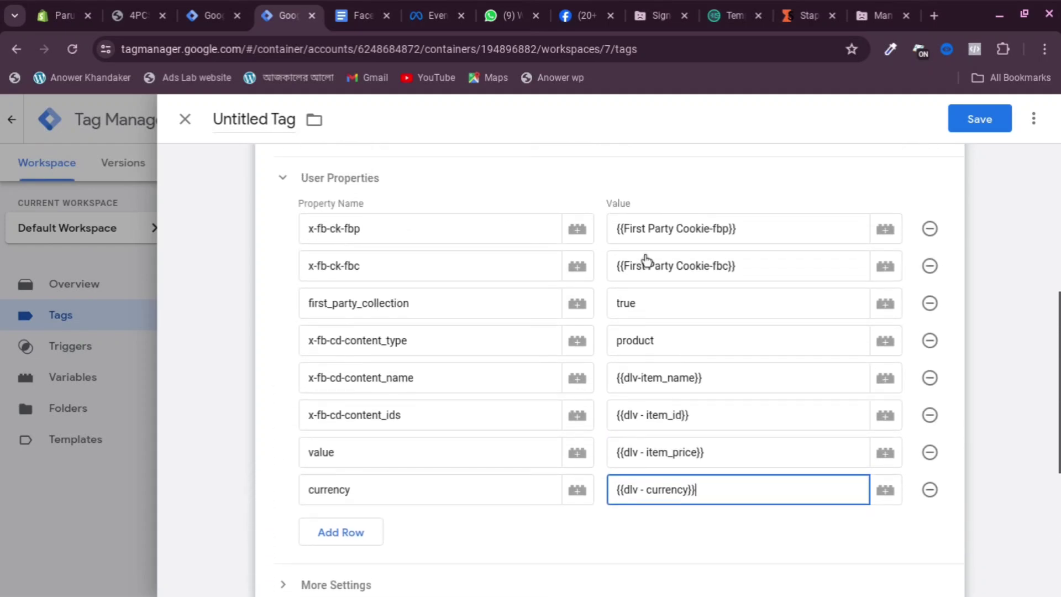
pyautogui.scroll(-5, 653, 244)
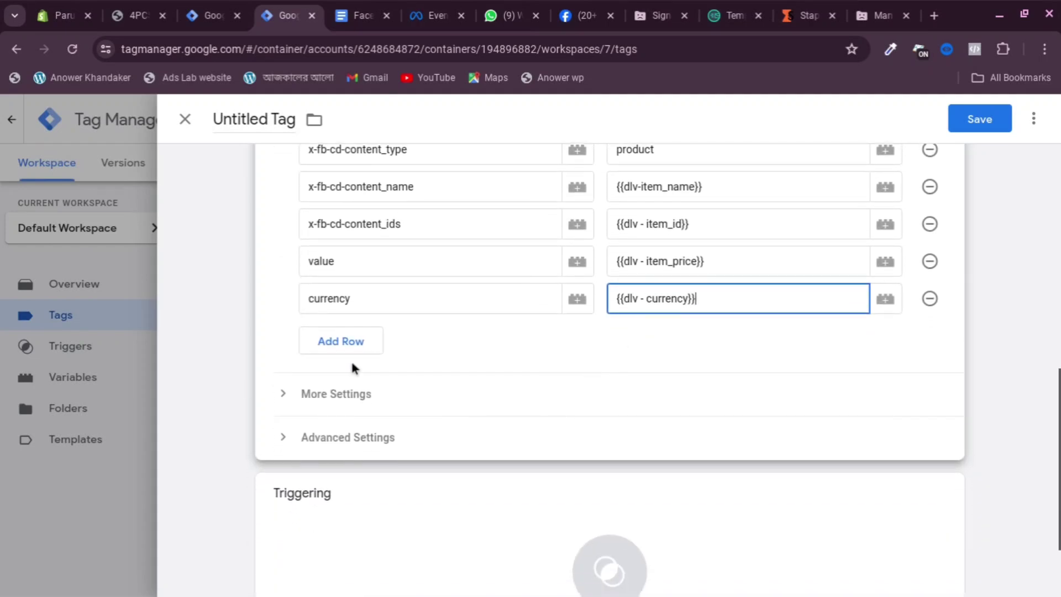
# Make the tag fire on the FB-View item trigger
pyautogui.click(608, 439)
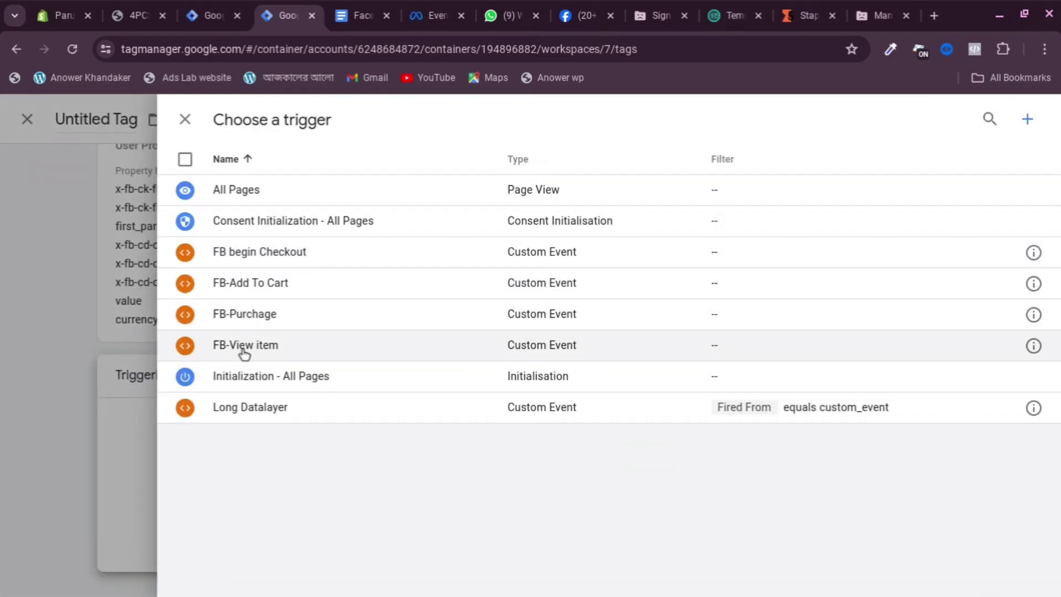
pyautogui.click(244, 345)
pyautogui.scroll(5, 635, 209)
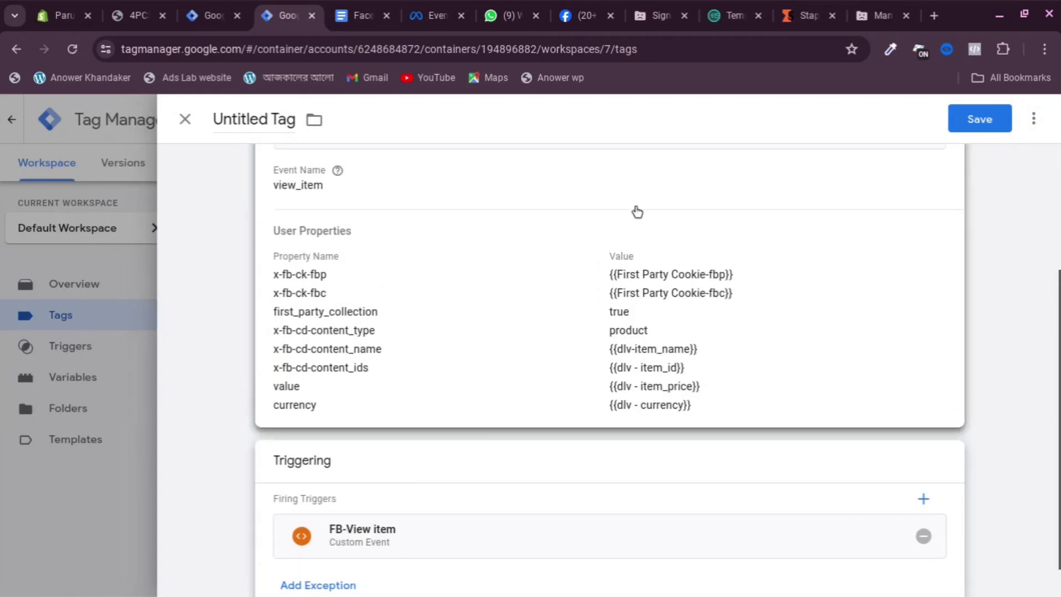
# Save the tag under the name SS-FB-Viewitem-Tag
pyautogui.click(957, 125)
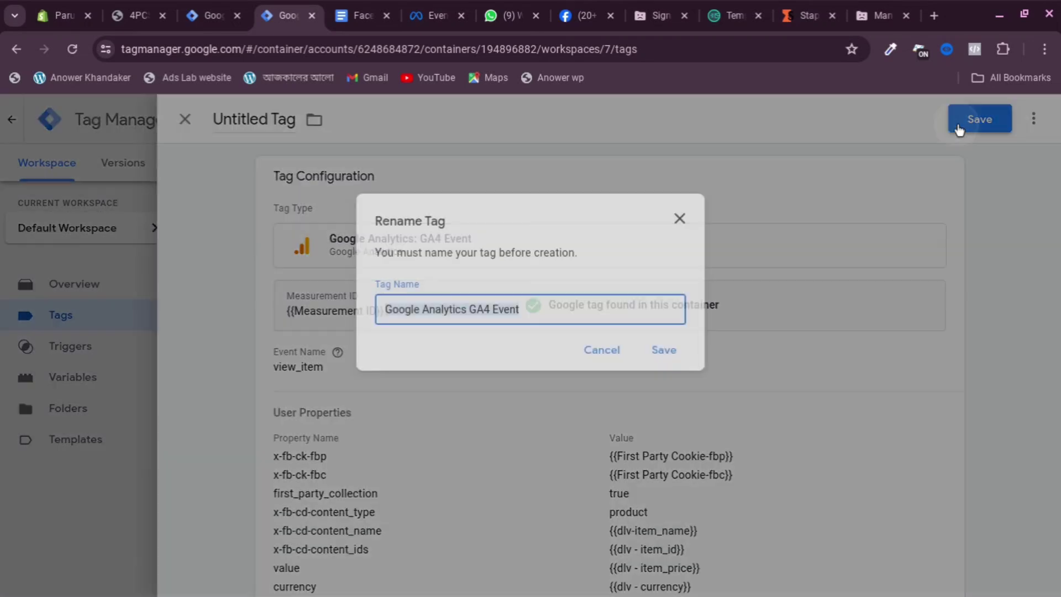
pyautogui.press('BackSpace')
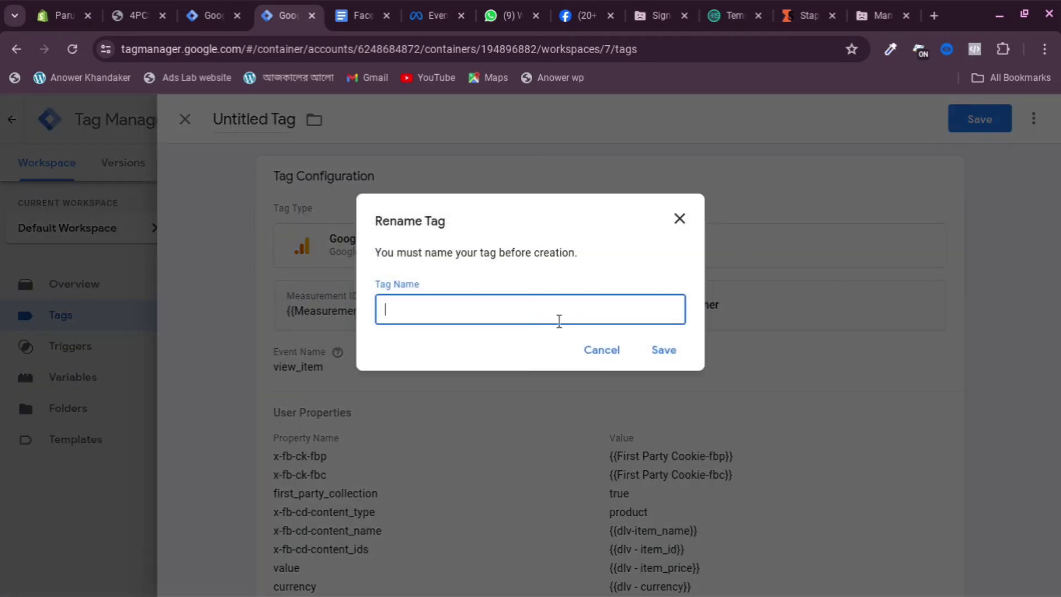
pyautogui.write('SS-')
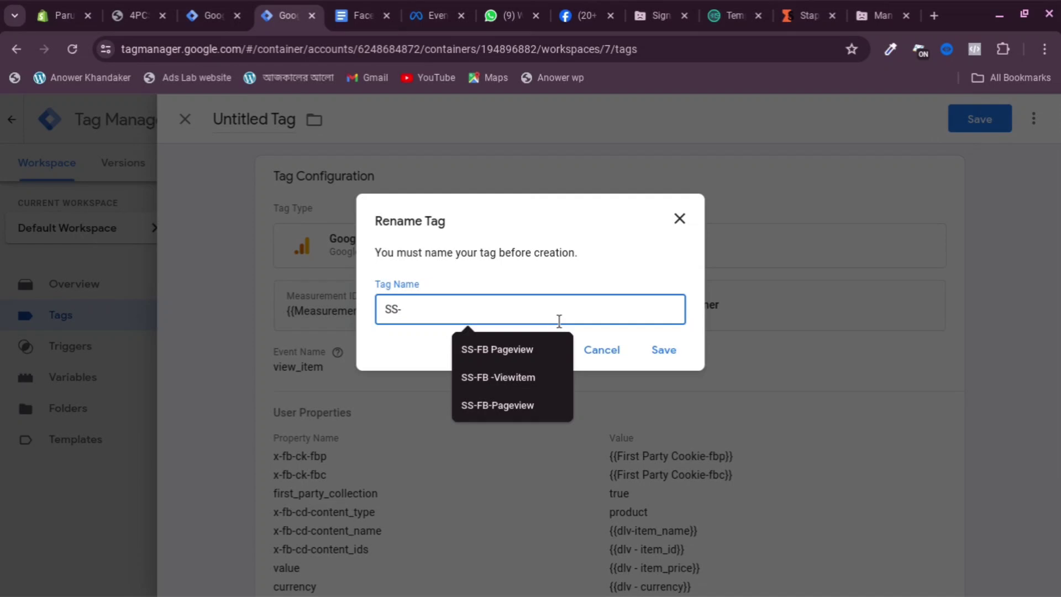
pyautogui.write('FB-Viewitem-Tag')
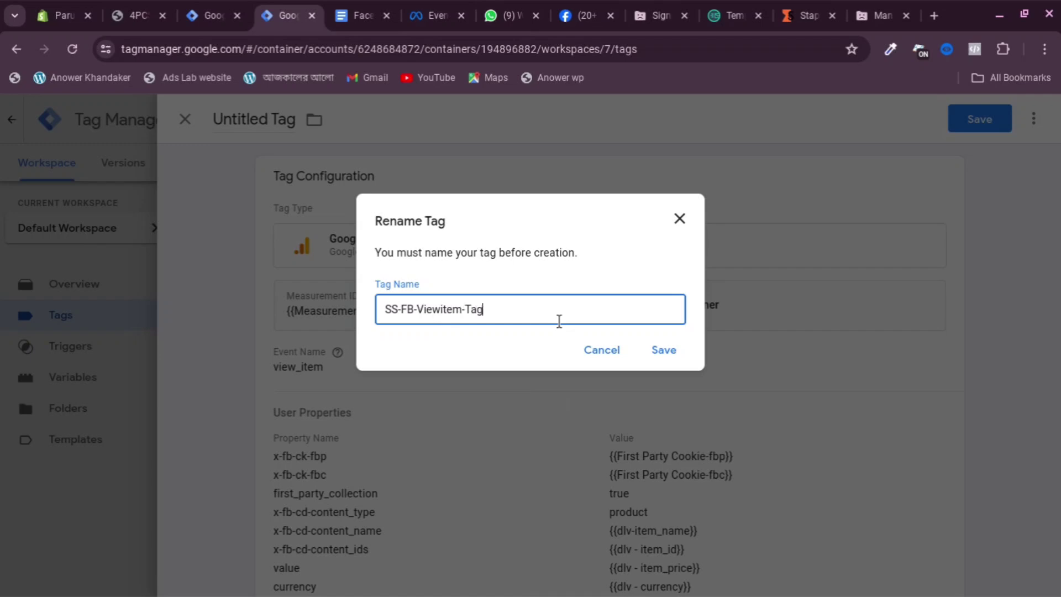
pyautogui.click(670, 358)
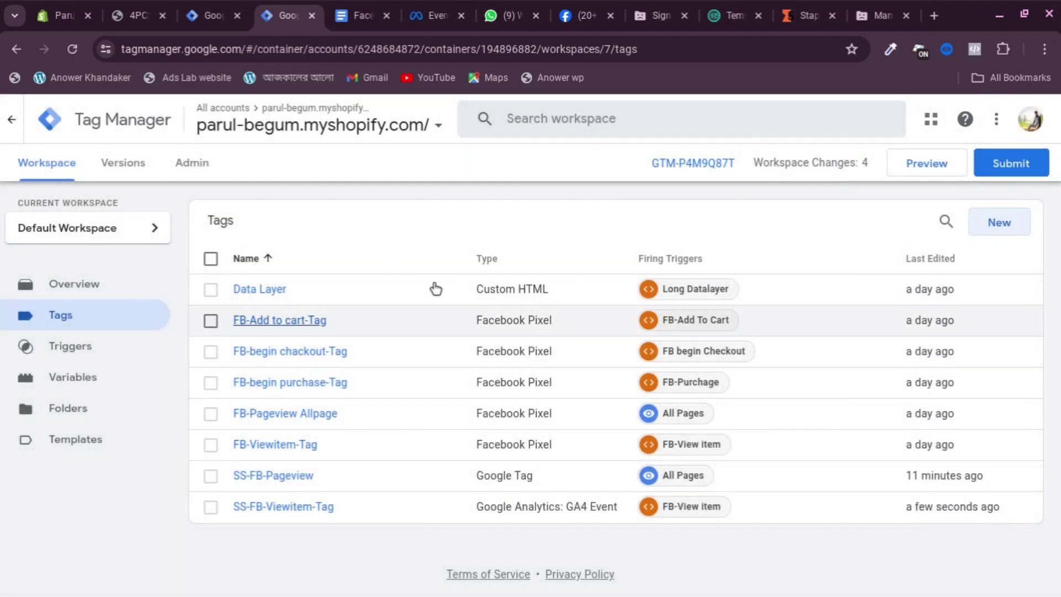
# Make a copy of the SS-FB-Viewitem-Tag tag
pyautogui.click(290, 507)
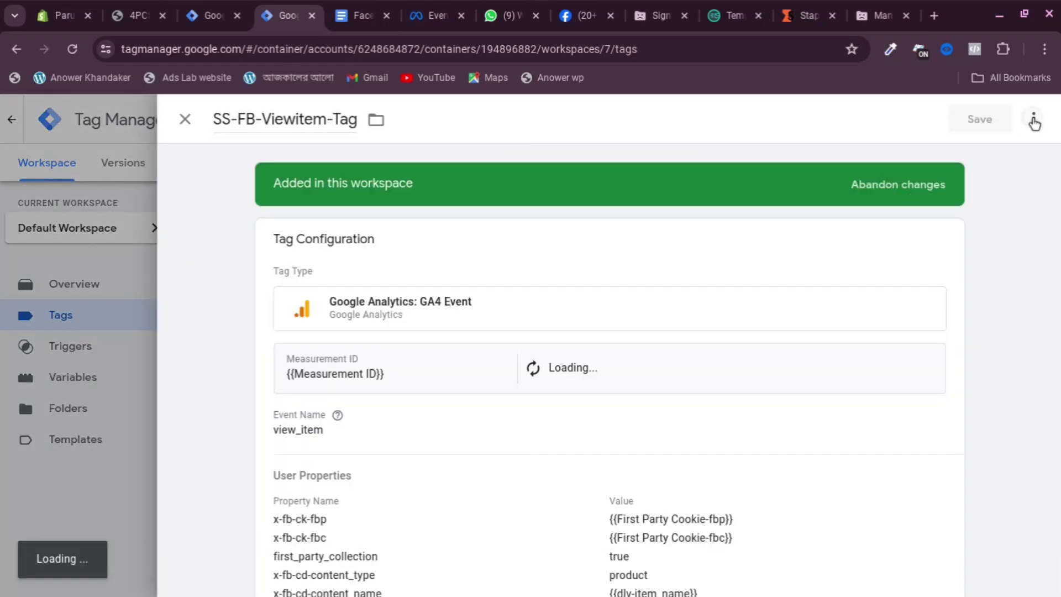
pyautogui.click(1033, 119)
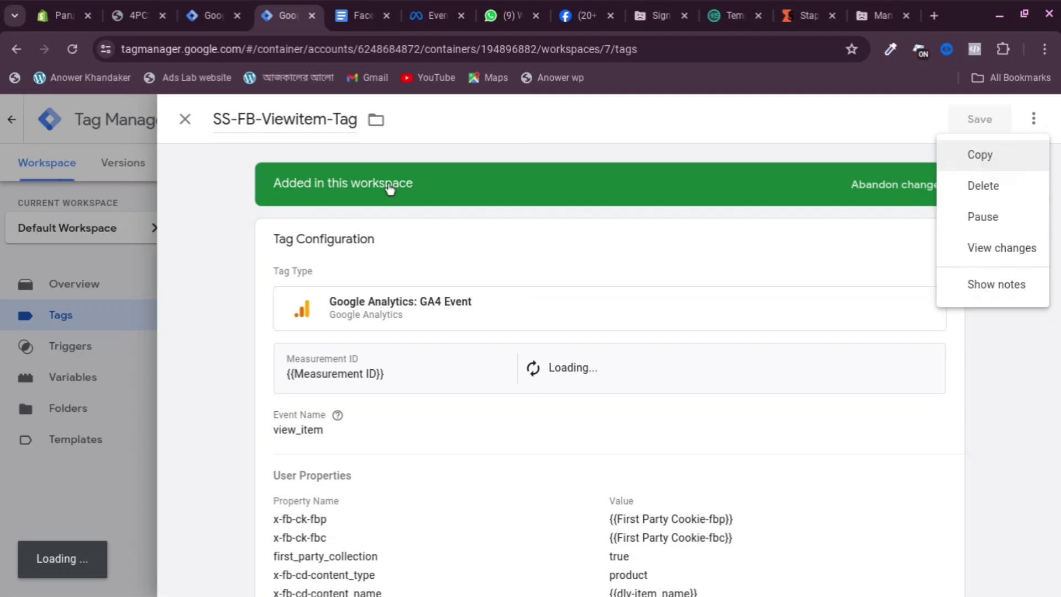
pyautogui.press('Return')
# Remove 'Copy of ' from the copy's name and start replacing 'Viewitem' with Add to Cart
pyautogui.moveTo(273, 119); pyautogui.dragTo(216, 122)
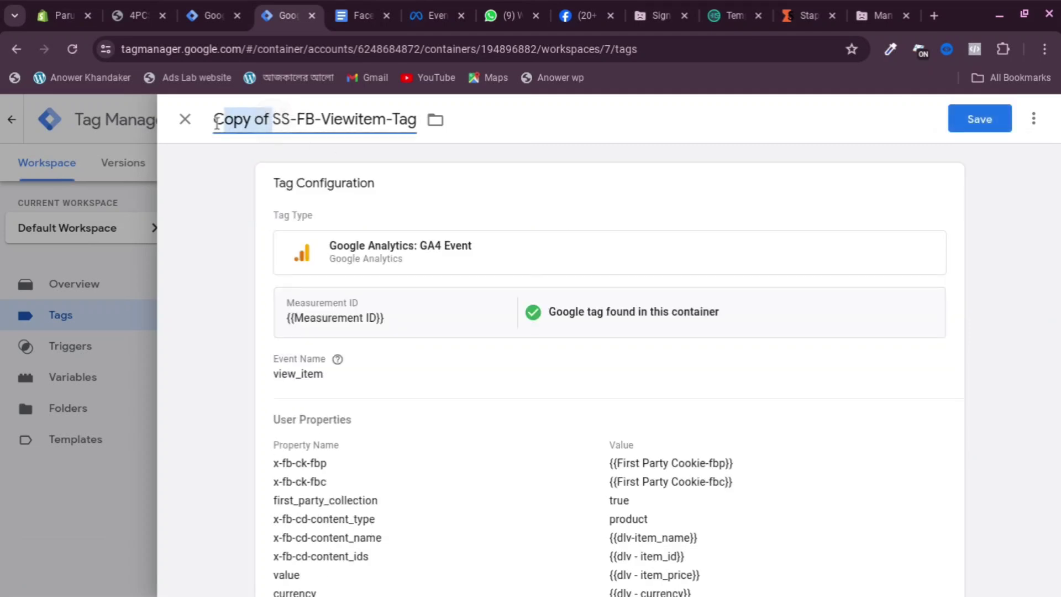
pyautogui.press('BackSpace')
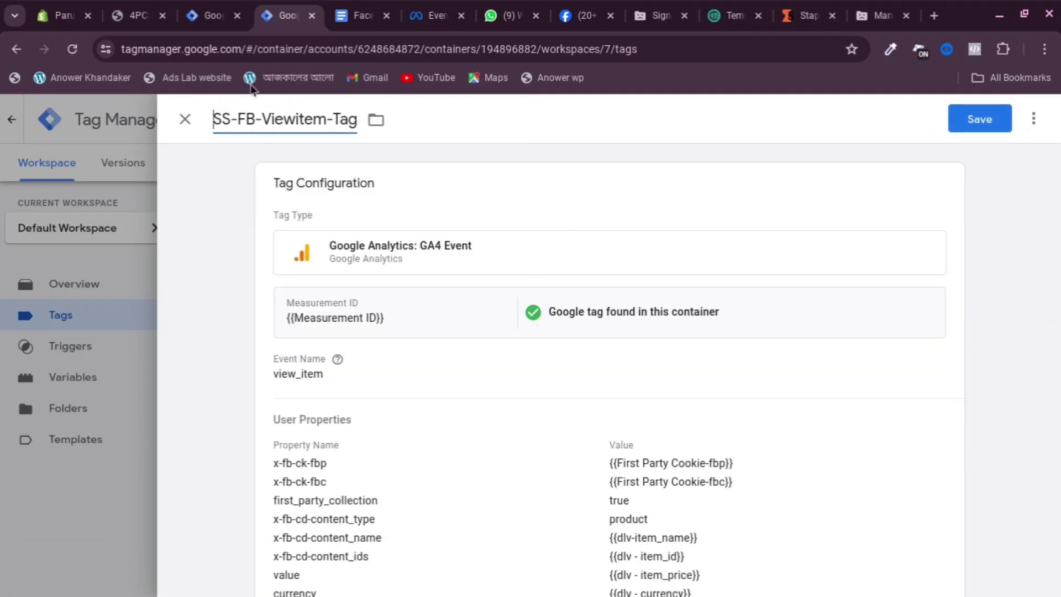
pyautogui.moveTo(262, 119); pyautogui.dragTo(288, 119)
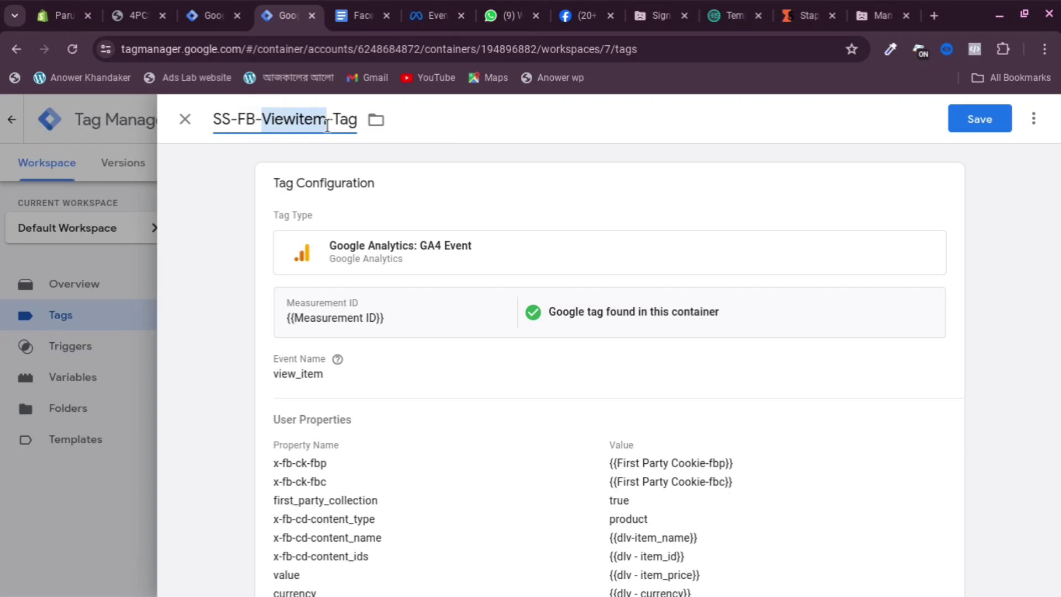
pyautogui.write('A')
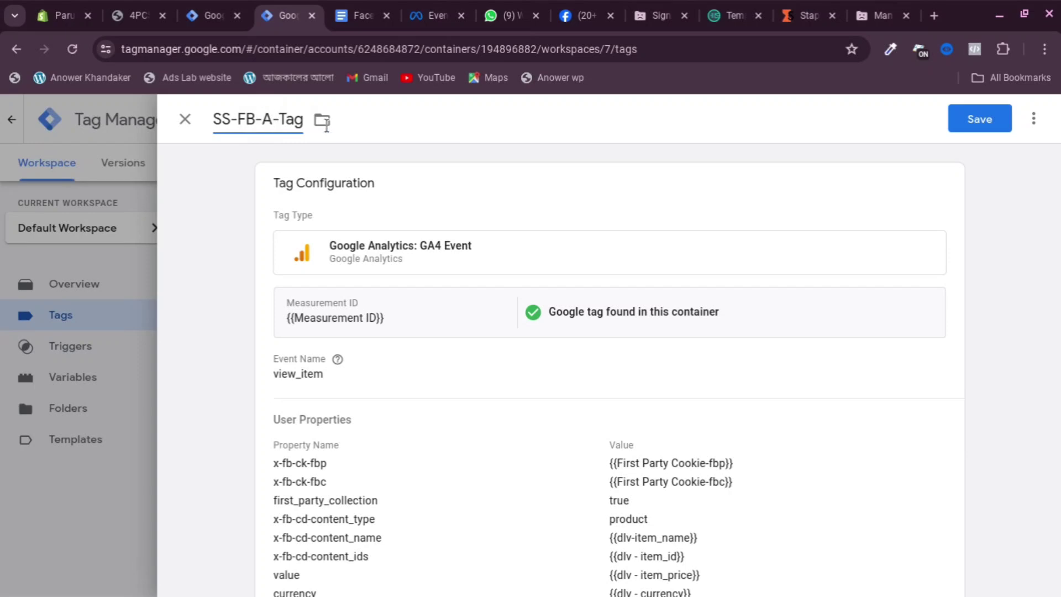
pyautogui.write('dd')
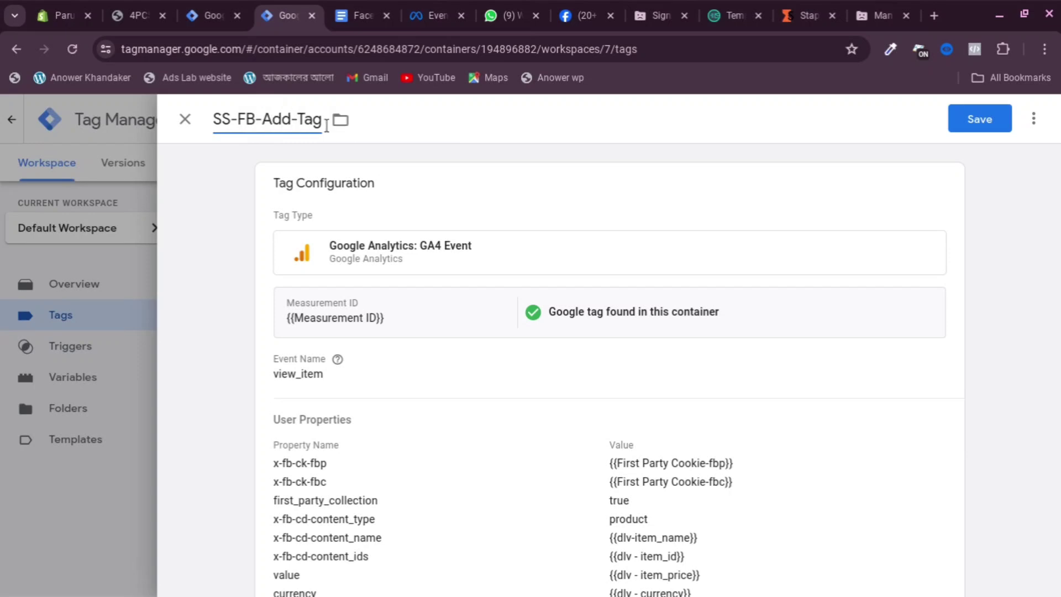
pyautogui.write(' to')
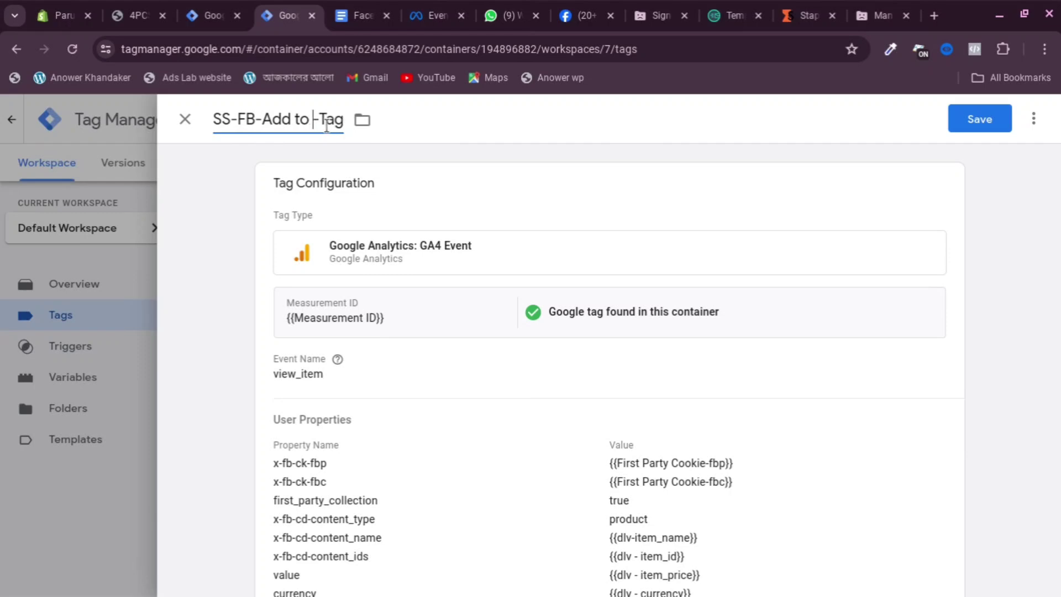
pyautogui.write(' Cart')
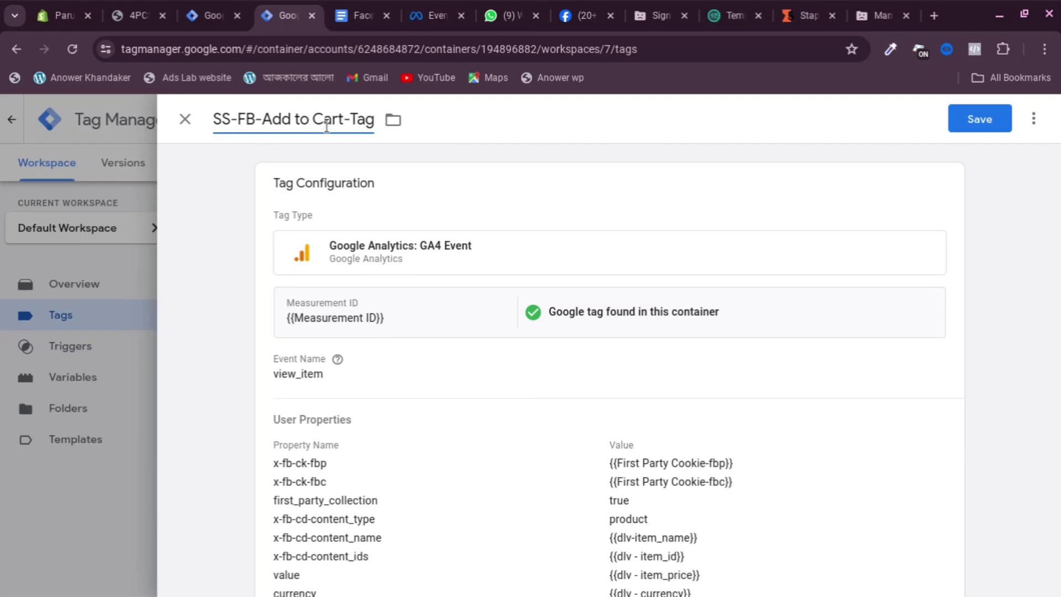
# Clear the copied tag's old view_item event name in Tag Configuration
pyautogui.click(372, 359)
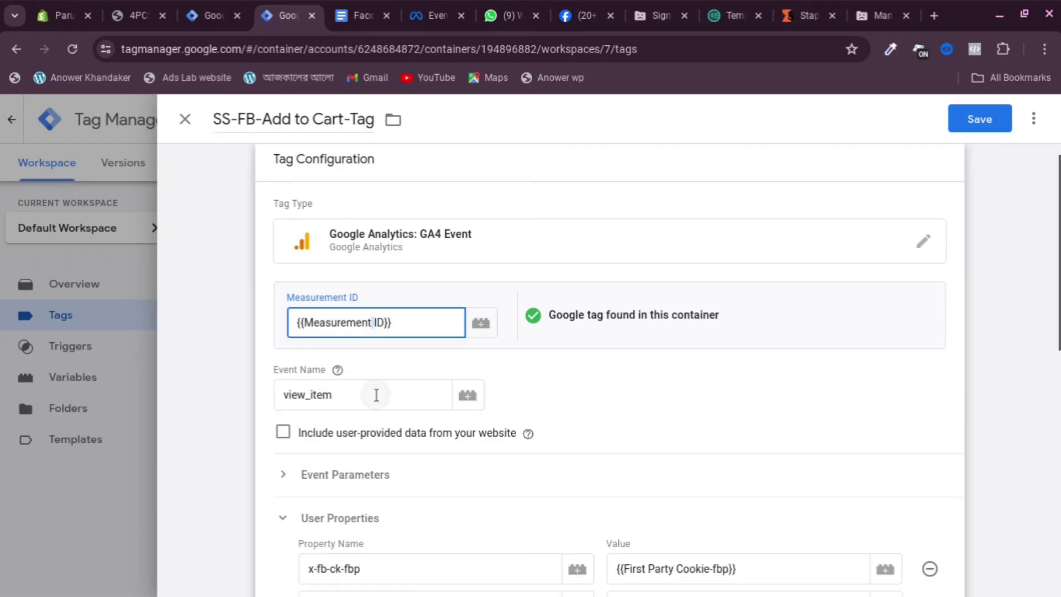
pyautogui.click(377, 395)
pyautogui.press('BackSpace')
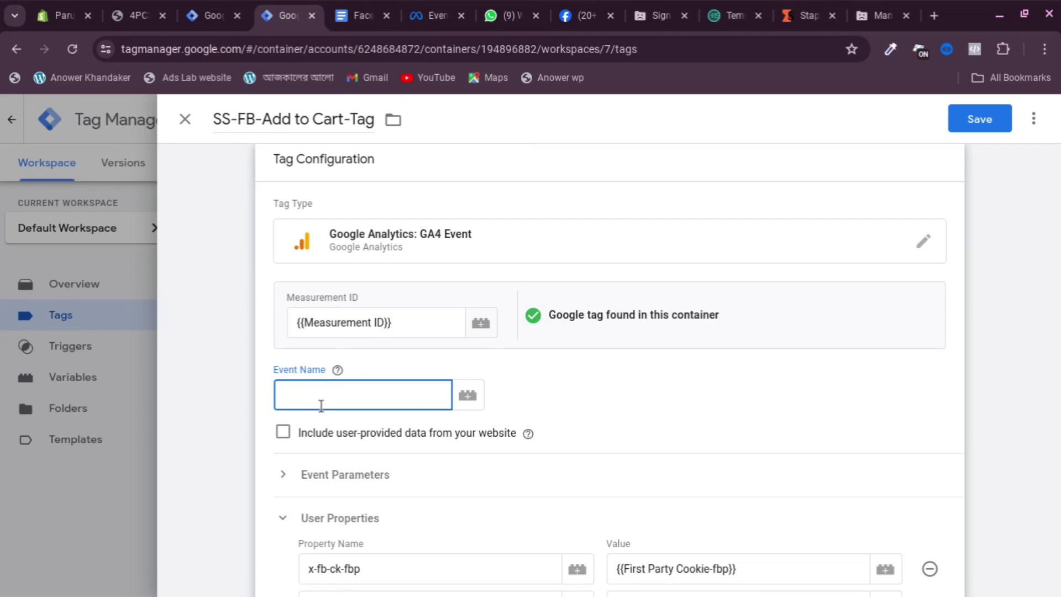
# Move across the tracking notes and server container tabs to the store's product page
pyautogui.click(359, 12)
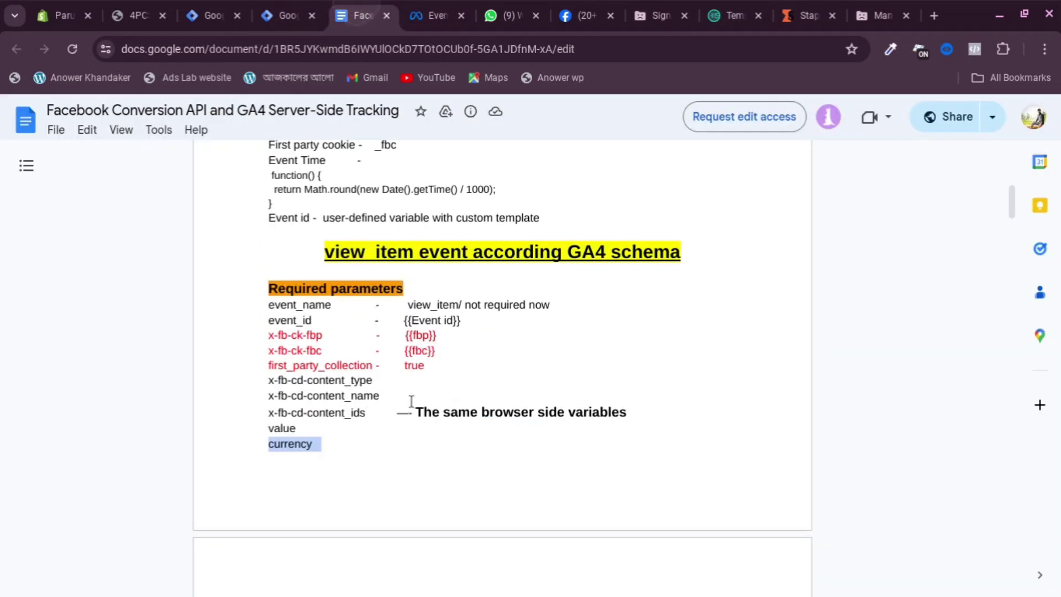
pyautogui.click(212, 14)
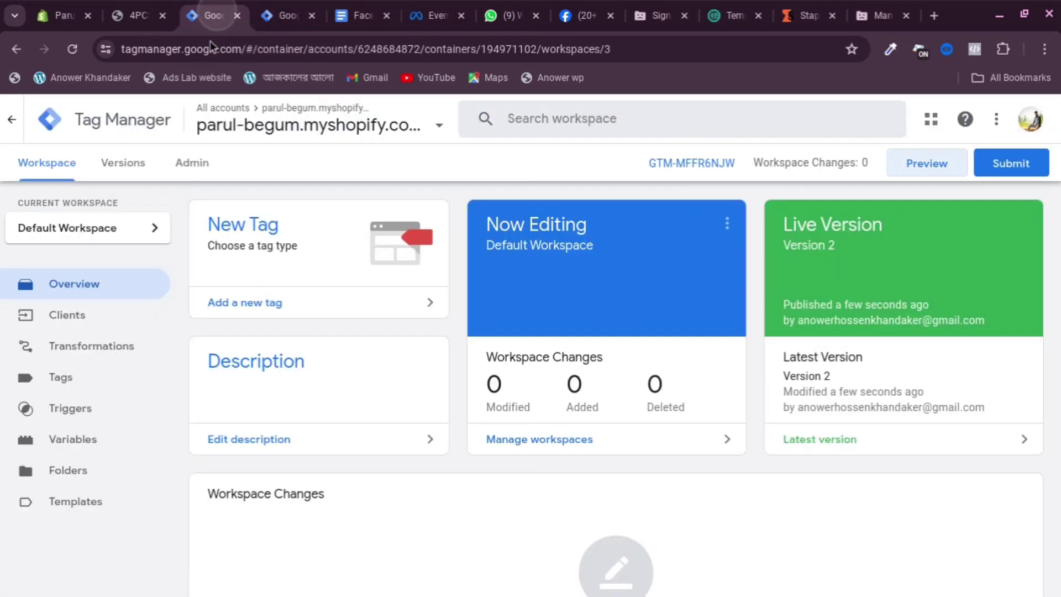
pyautogui.click(146, 12)
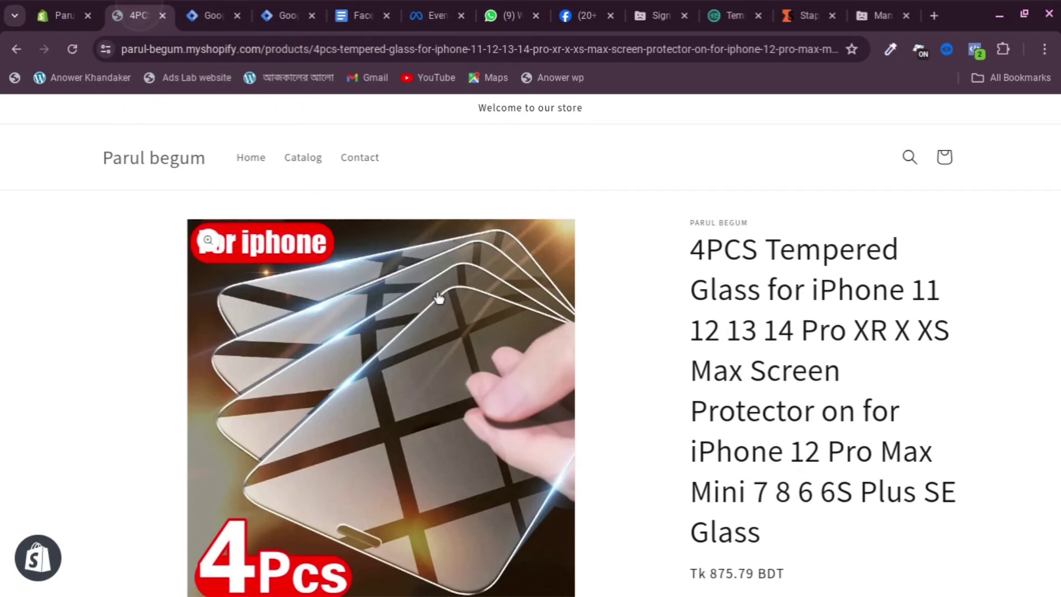
# Inspect the product title to open DevTools on its Console
pyautogui.scroll(-3, 661, 271)
pyautogui.doubleClick(695, 215)
pyautogui.rightClick(695, 216)
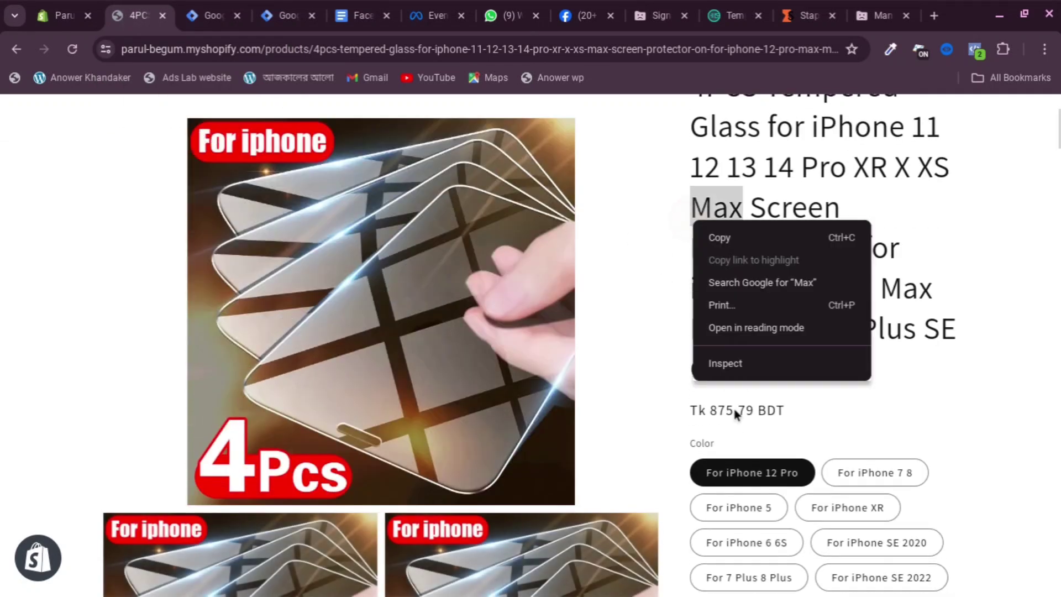
pyautogui.click(713, 362)
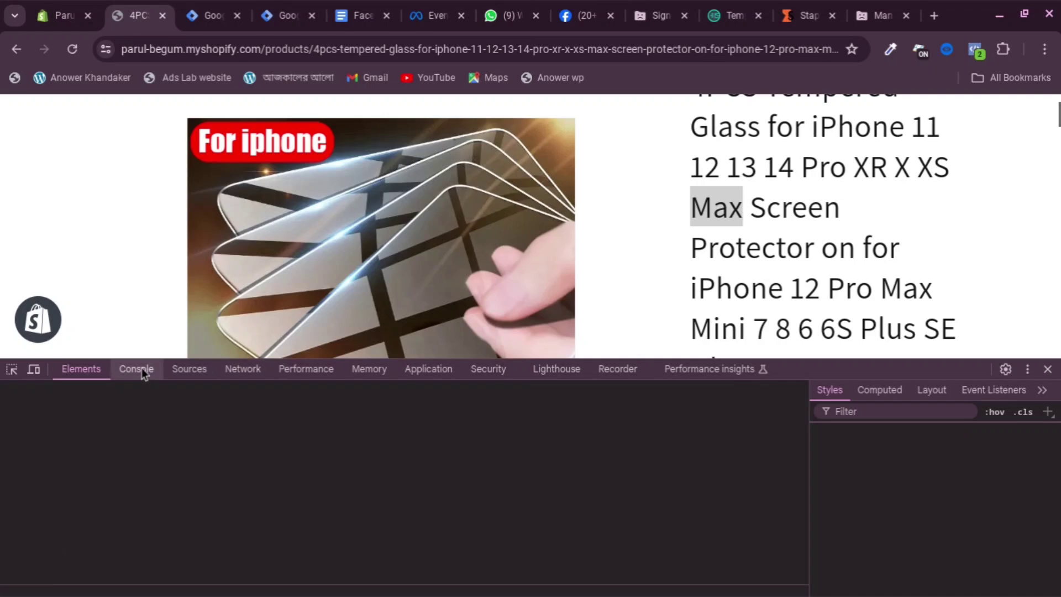
pyautogui.click(140, 368)
# Add the tempered glass product to the cart and check the console log
pyautogui.scroll(-12, 884, 232)
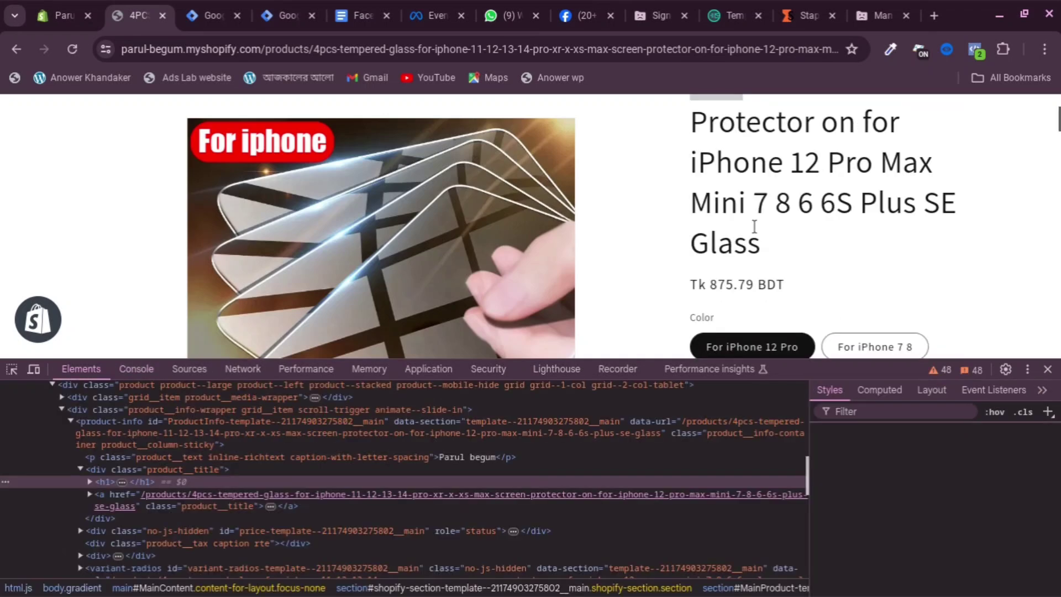
pyautogui.scroll(-4, 768, 298)
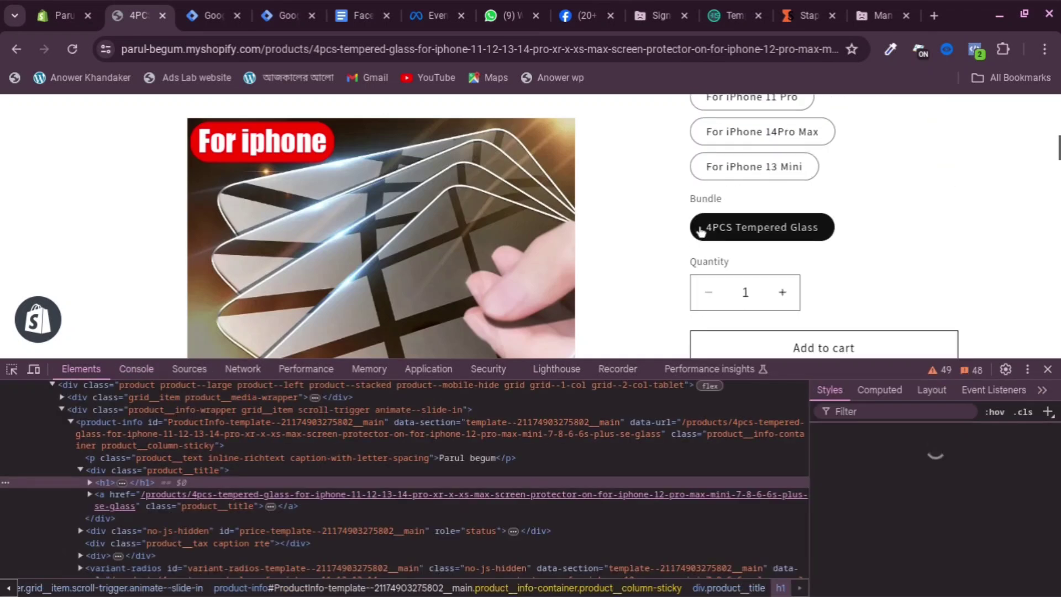
pyautogui.scroll(-3, 785, 238)
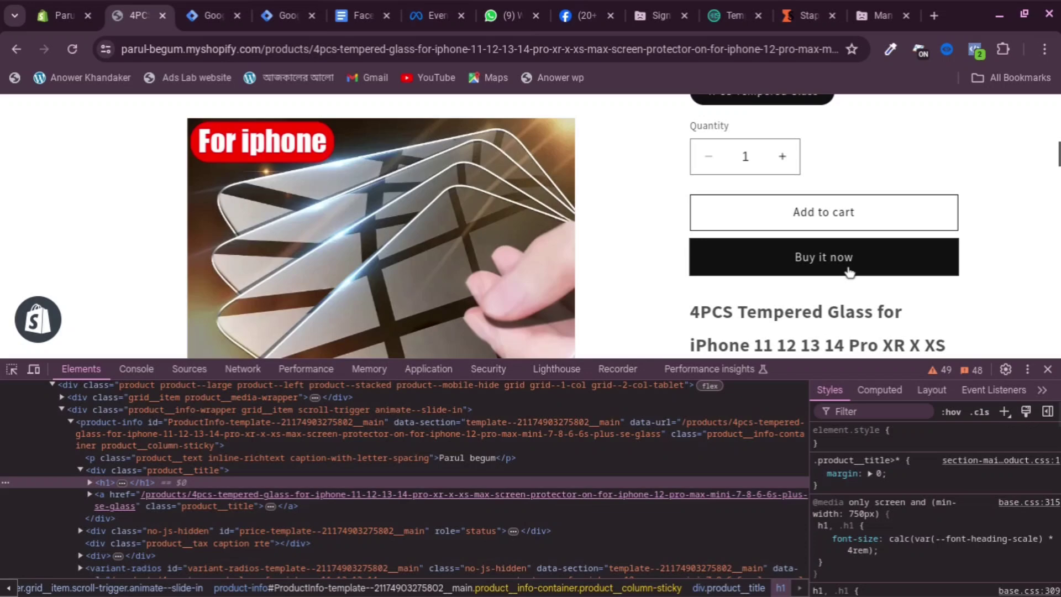
pyautogui.click(811, 216)
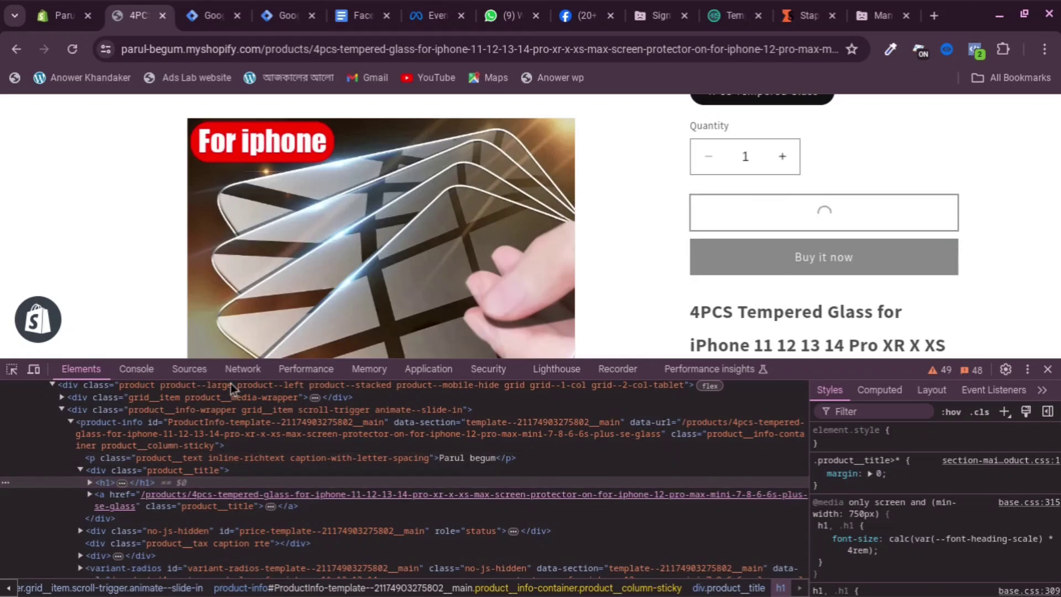
pyautogui.click(132, 370)
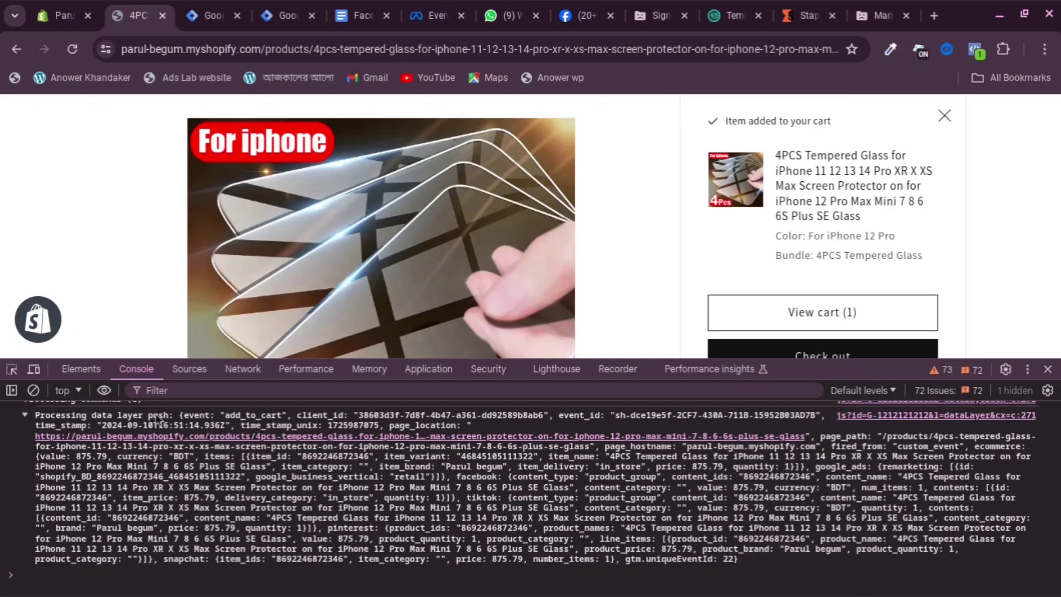
# Switch the console's JavaScript context to the Shopify custom pixel sandbox
pyautogui.scroll(4, 210, 446)
pyautogui.scroll(15, 210, 445)
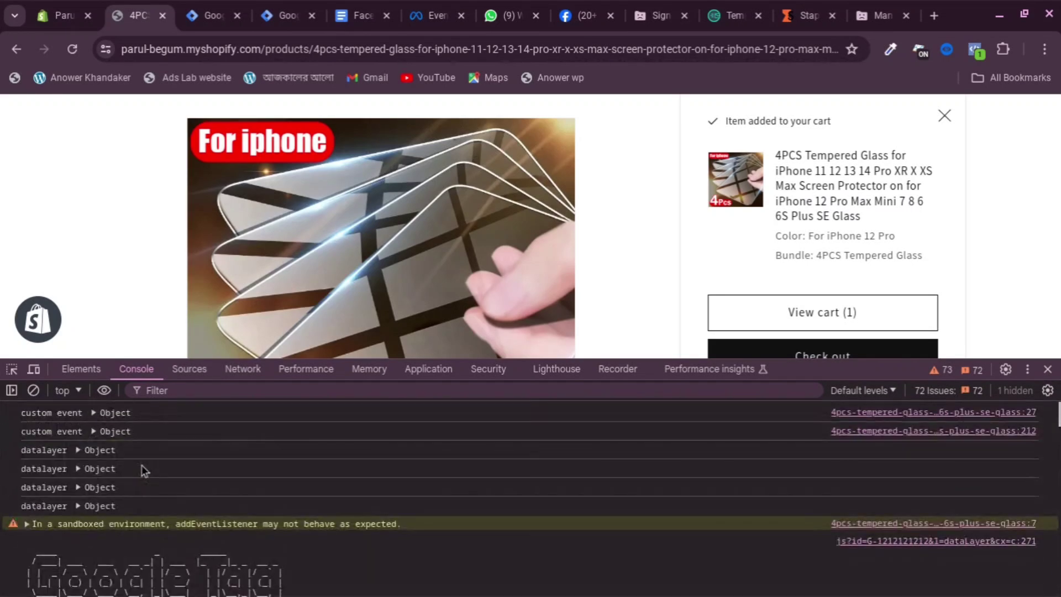
pyautogui.scroll(-6, 144, 461)
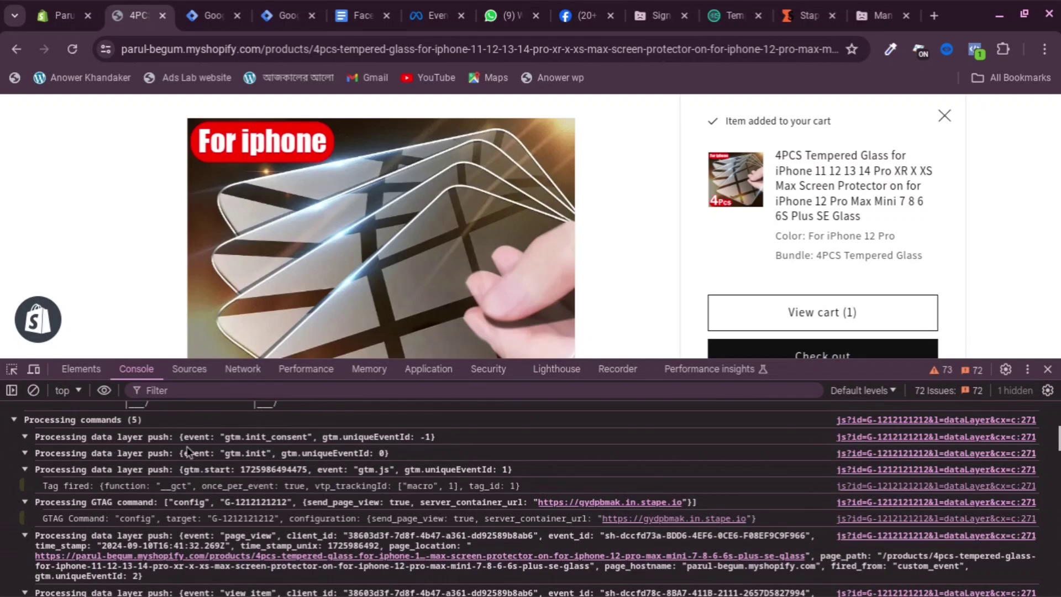
pyautogui.scroll(5, 188, 450)
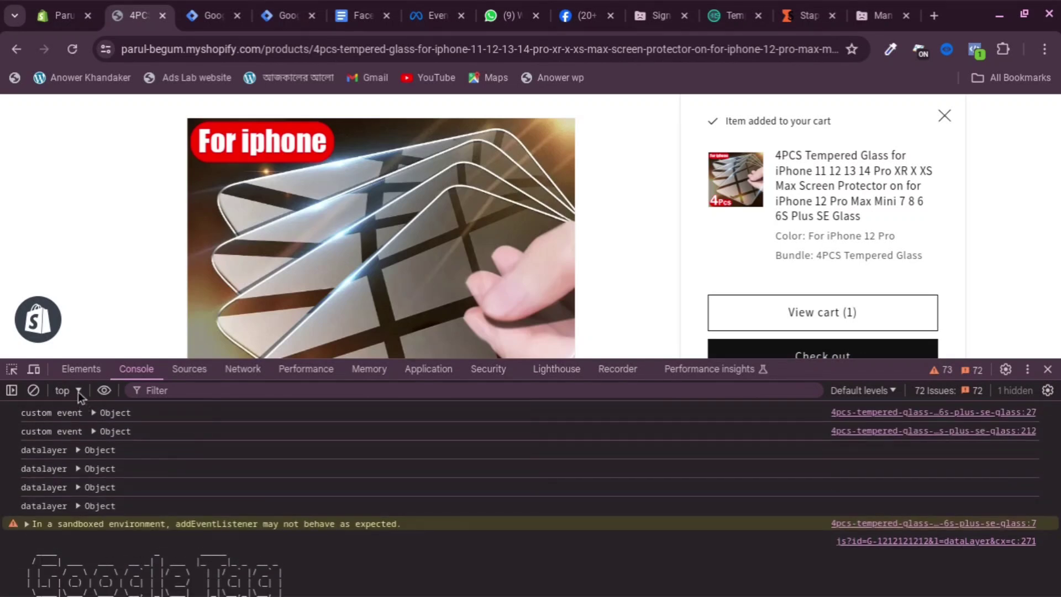
pyautogui.click(78, 392)
pyautogui.scroll(-2, 212, 495)
pyautogui.scroll(-2, 214, 507)
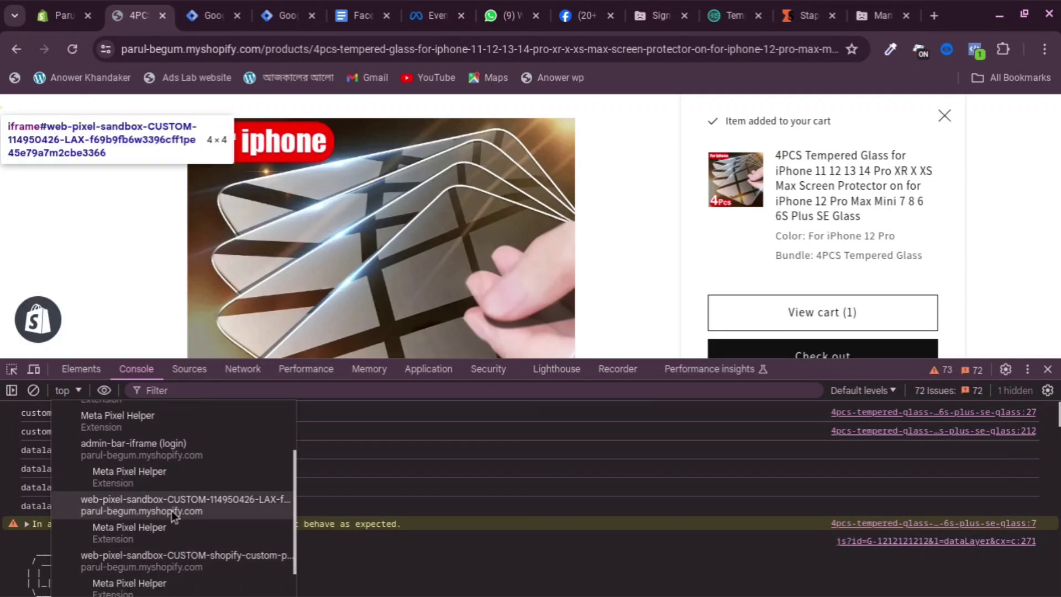
pyautogui.scroll(-2, 214, 495)
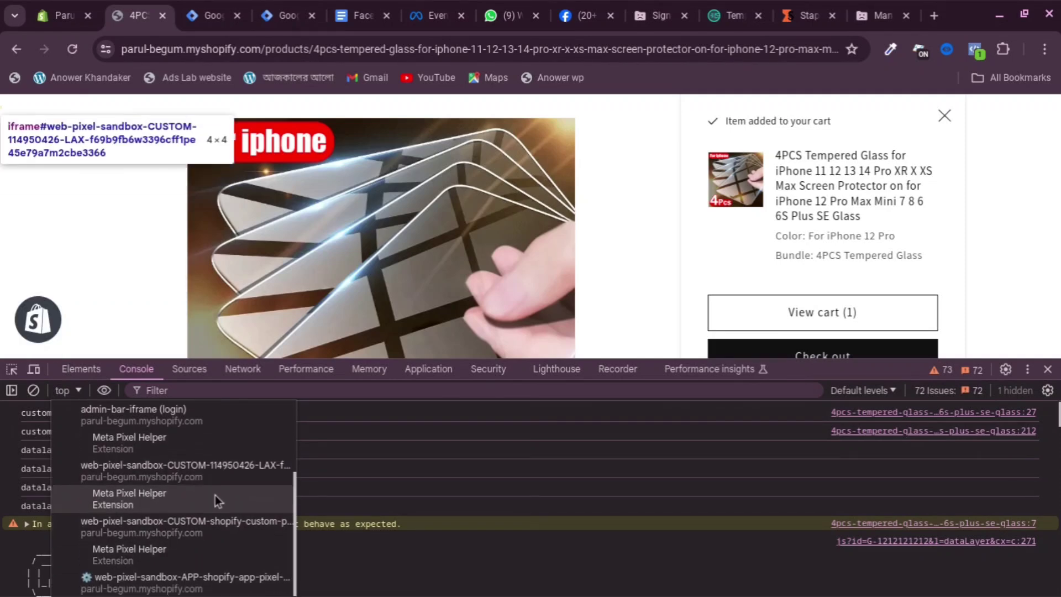
pyautogui.scroll(2, 195, 481)
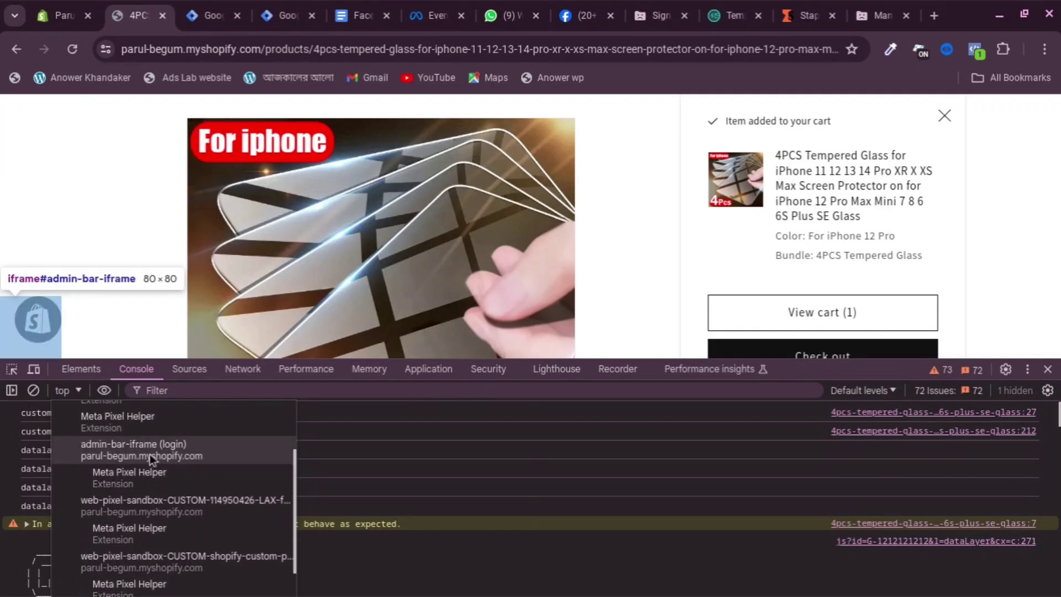
pyautogui.scroll(3, 161, 446)
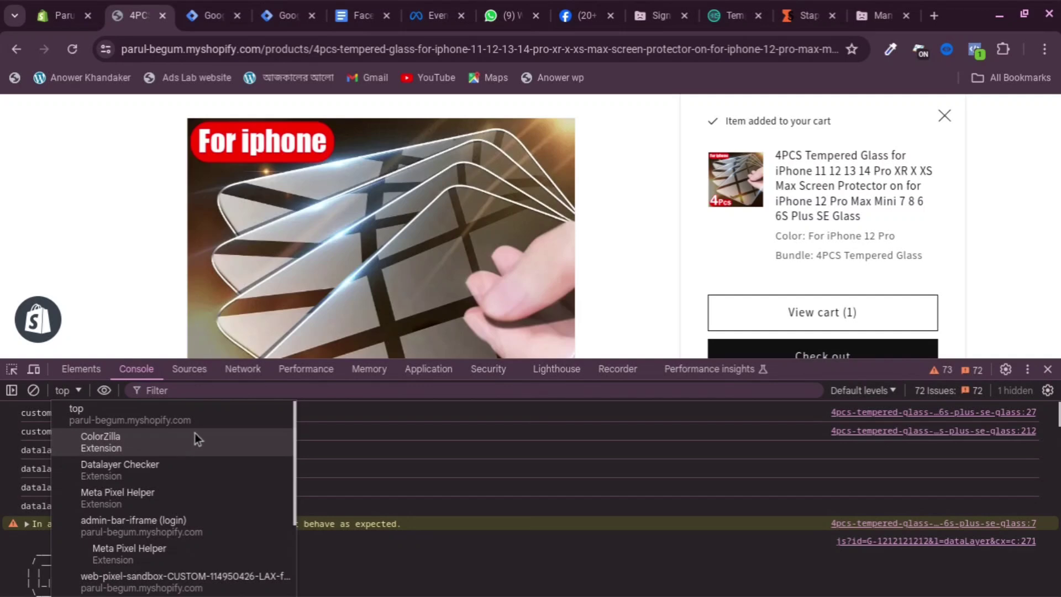
pyautogui.scroll(-3, 194, 432)
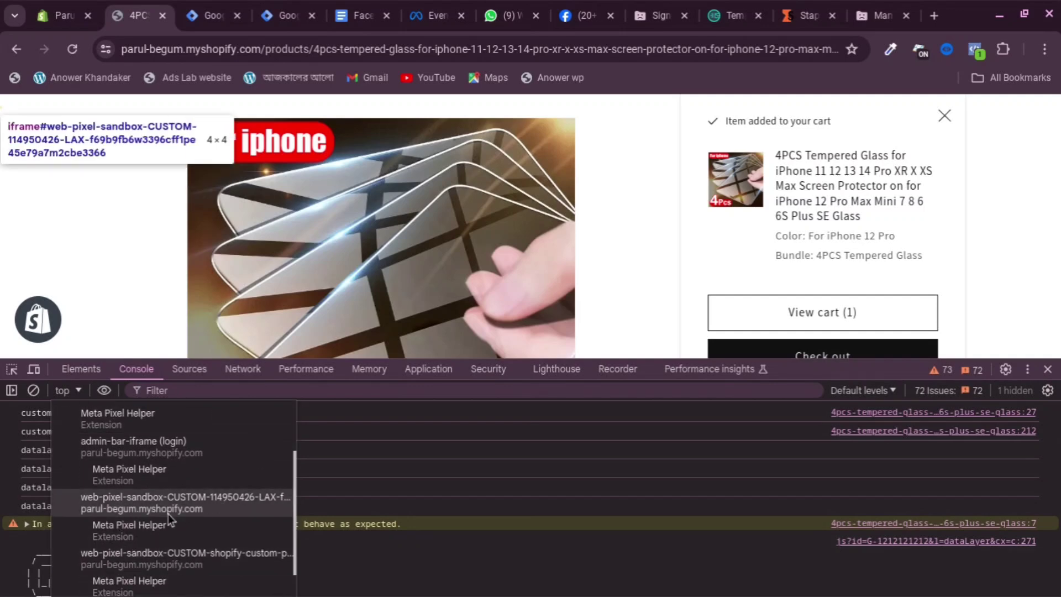
pyautogui.scroll(-1, 207, 501)
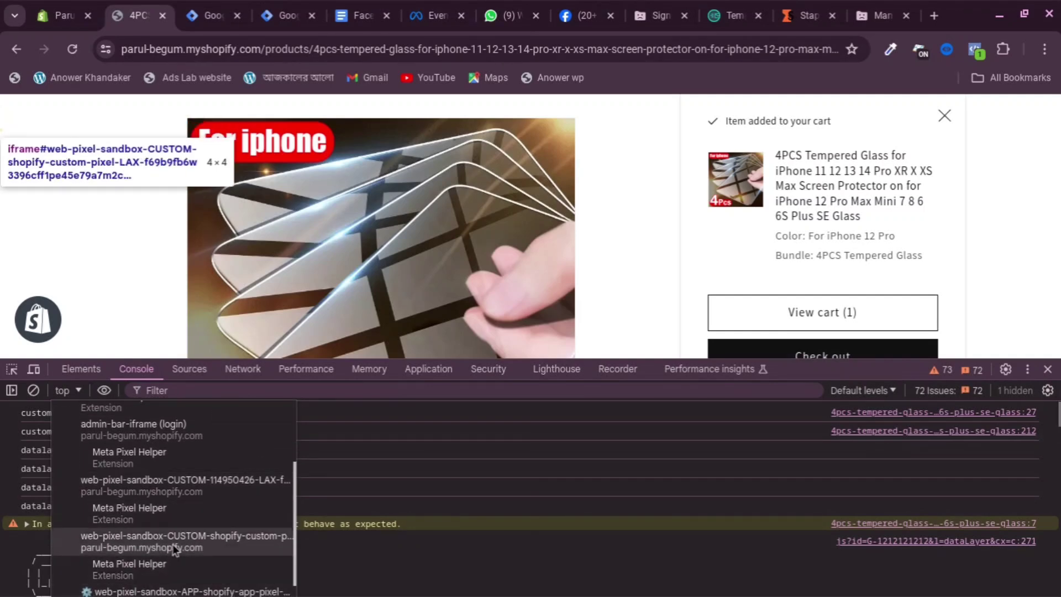
pyautogui.click(258, 473)
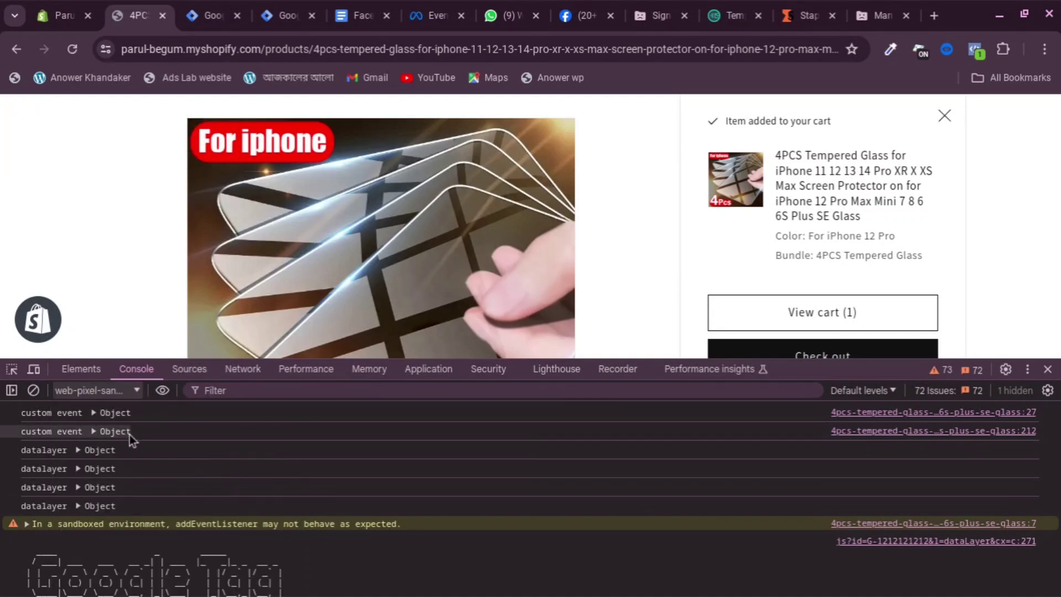
# Reload the page and copy the add_to_cart event name from the data layer entry
pyautogui.scroll(-8, 130, 439)
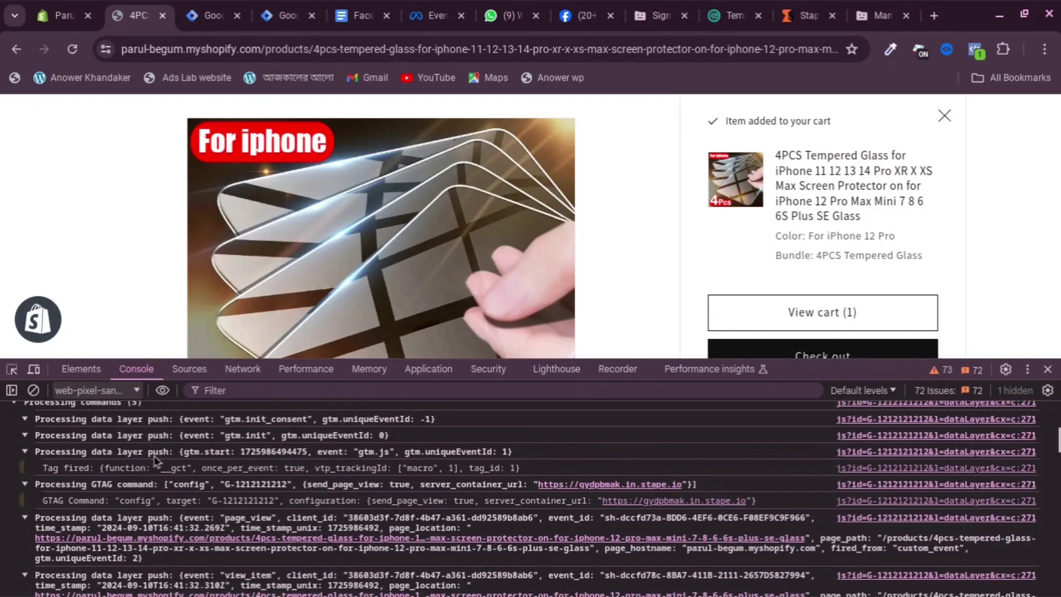
pyautogui.scroll(-10, 155, 466)
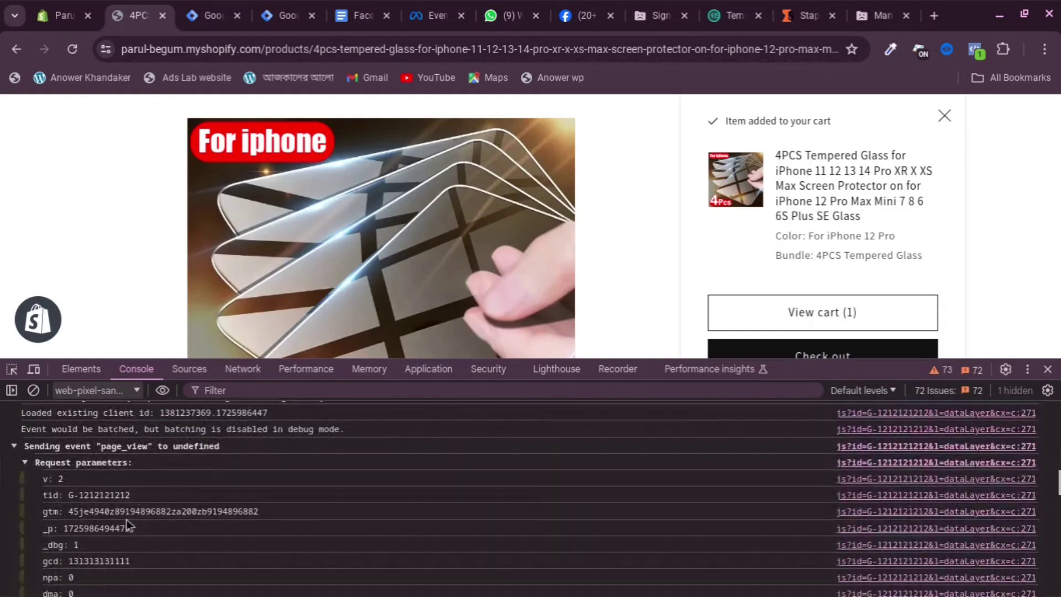
pyautogui.scroll(-10, 108, 524)
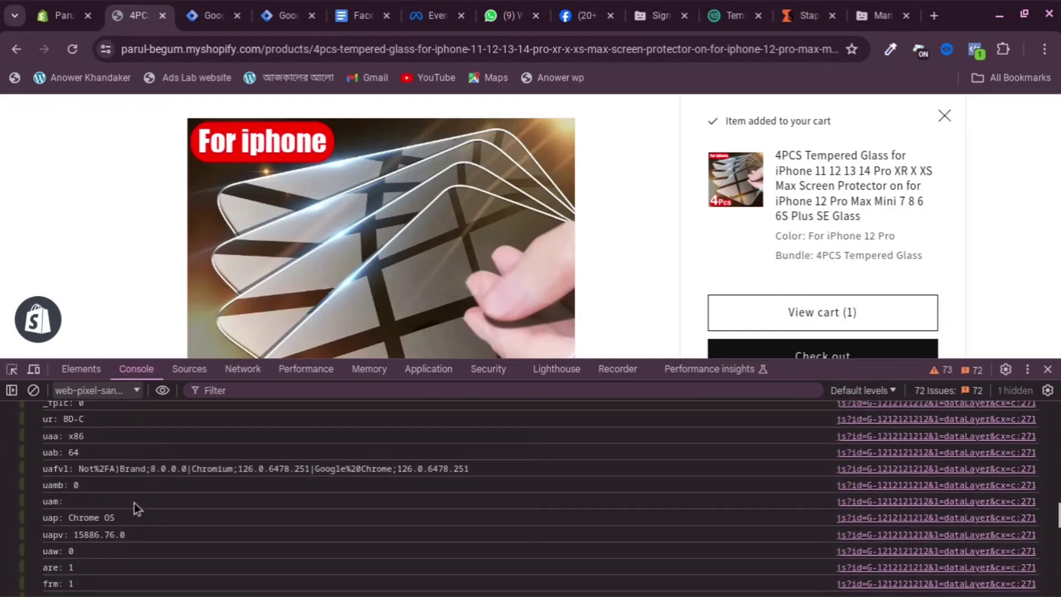
pyautogui.click(74, 53)
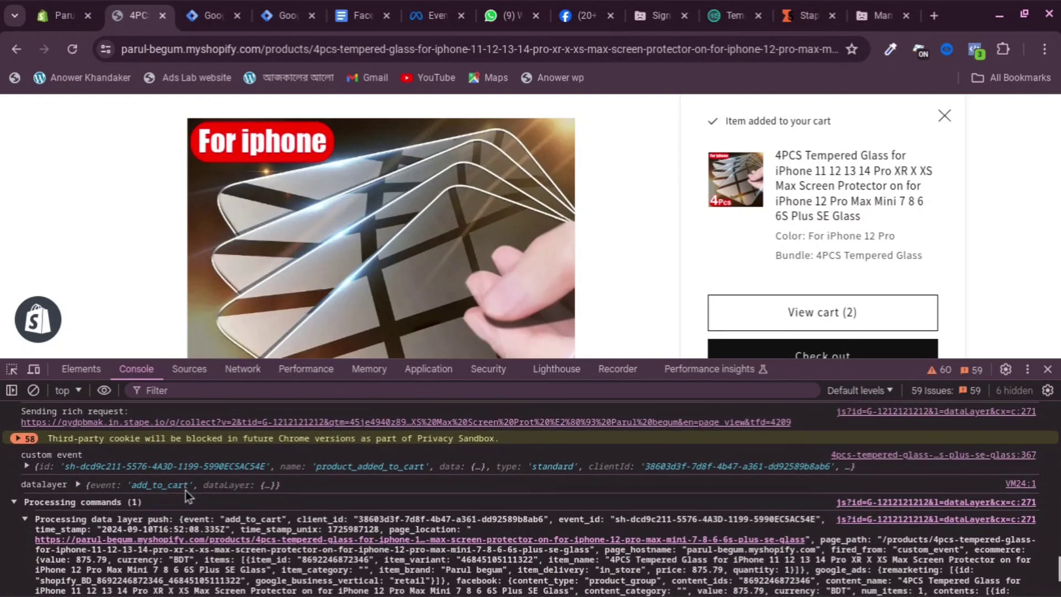
pyautogui.click(78, 484)
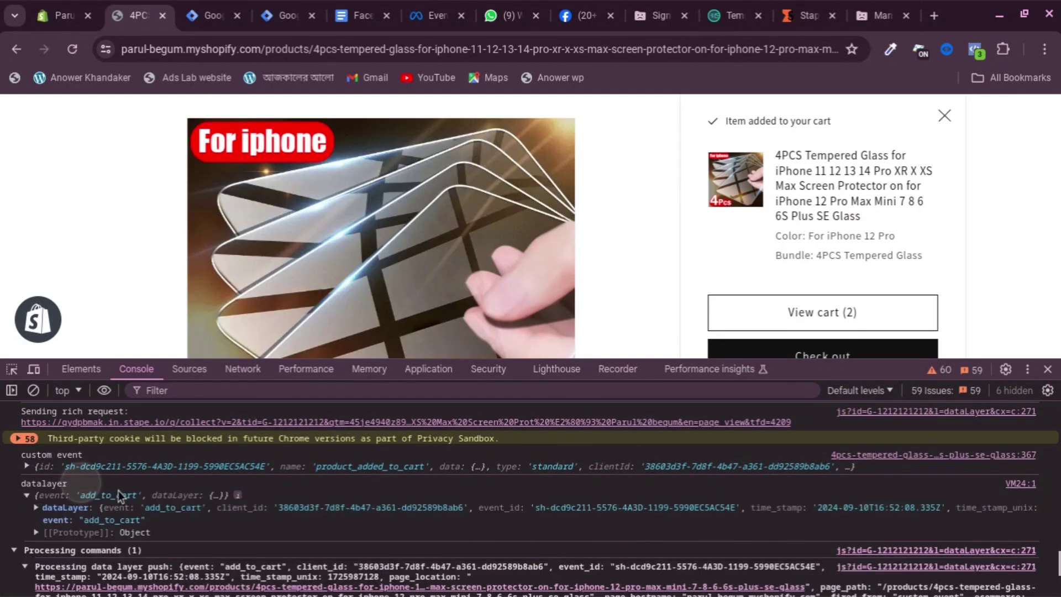
pyautogui.doubleClick(99, 522)
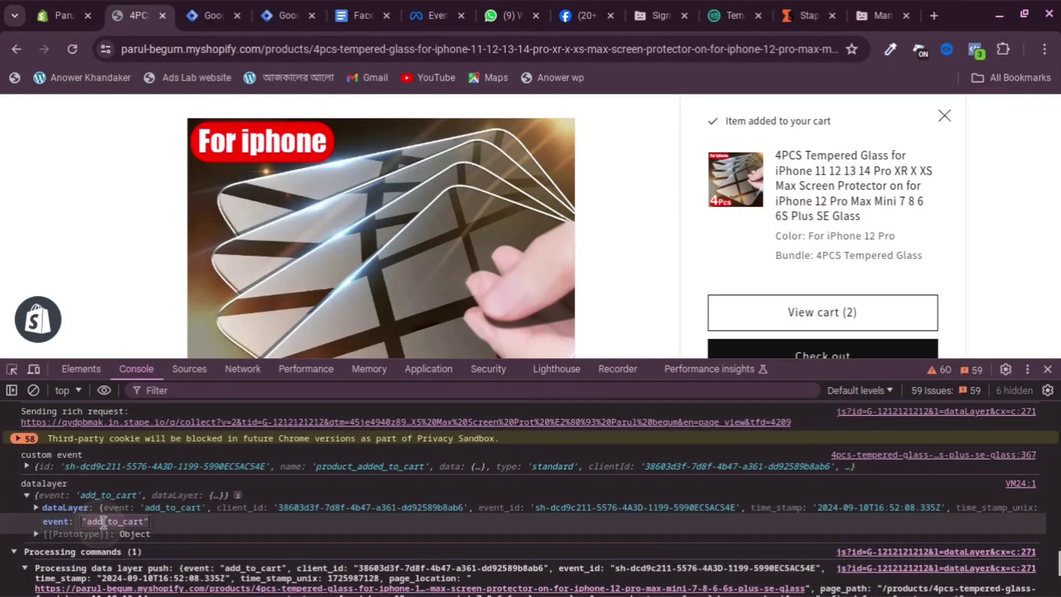
pyautogui.click(141, 523)
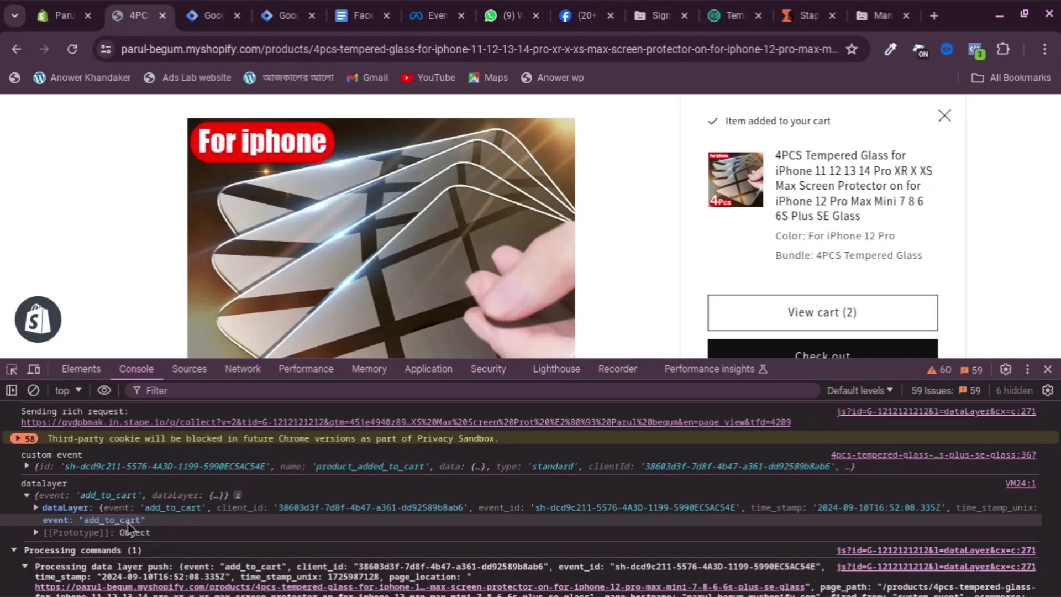
pyautogui.rightClick(127, 522)
pyautogui.click(166, 471)
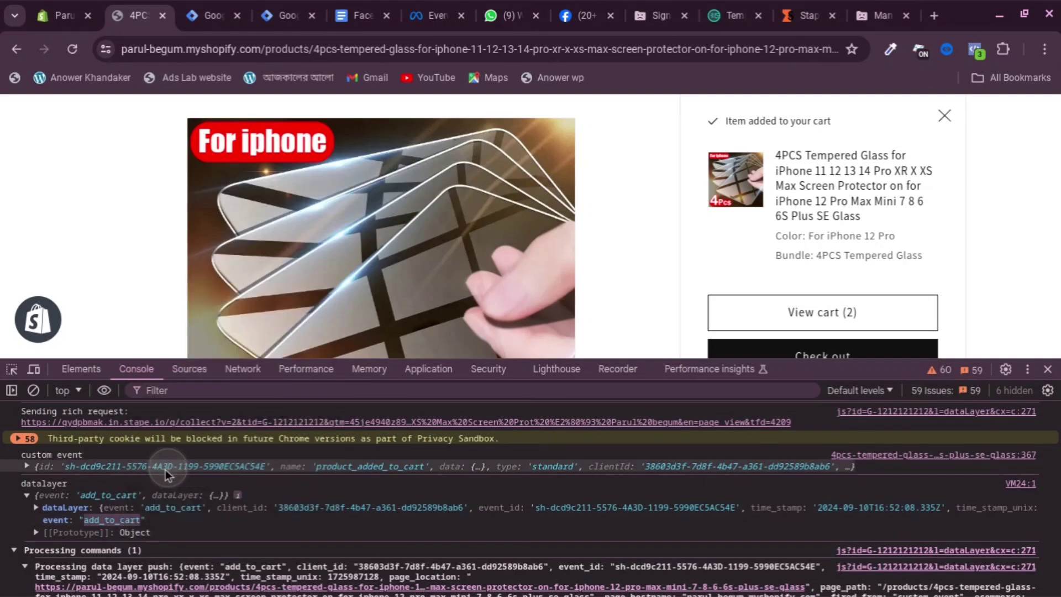
pyautogui.click(215, 16)
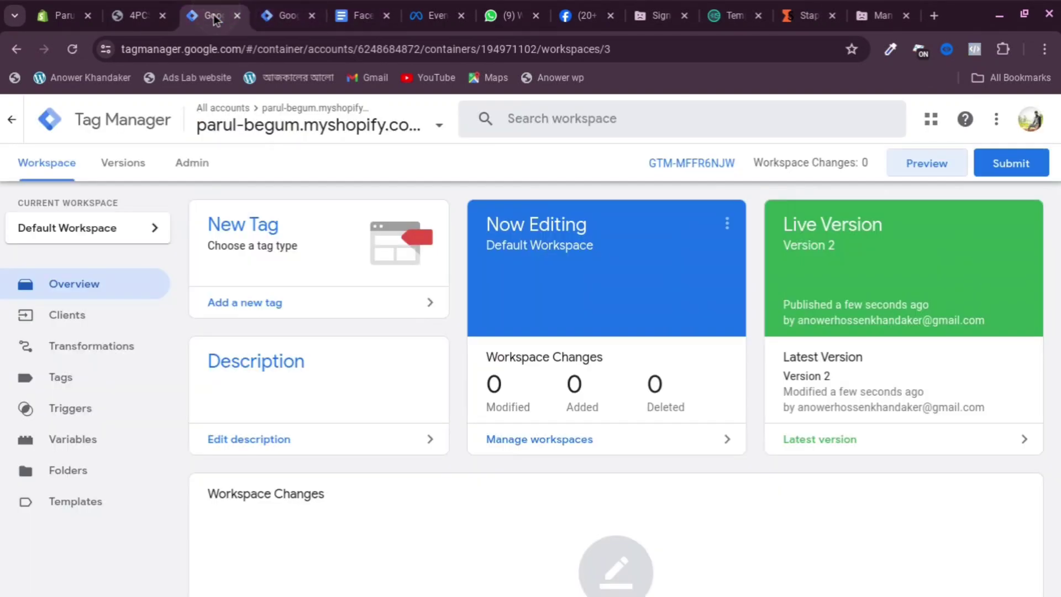
# Paste add_to_cart as the tag's Event Name
pyautogui.click(282, 16)
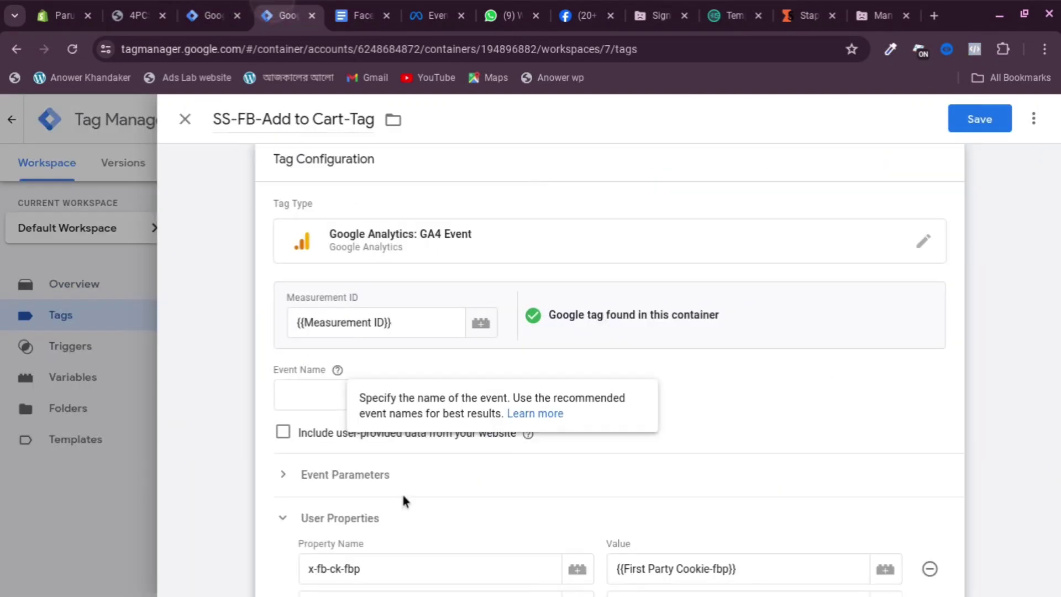
pyautogui.rightClick(326, 404)
pyautogui.click(376, 195)
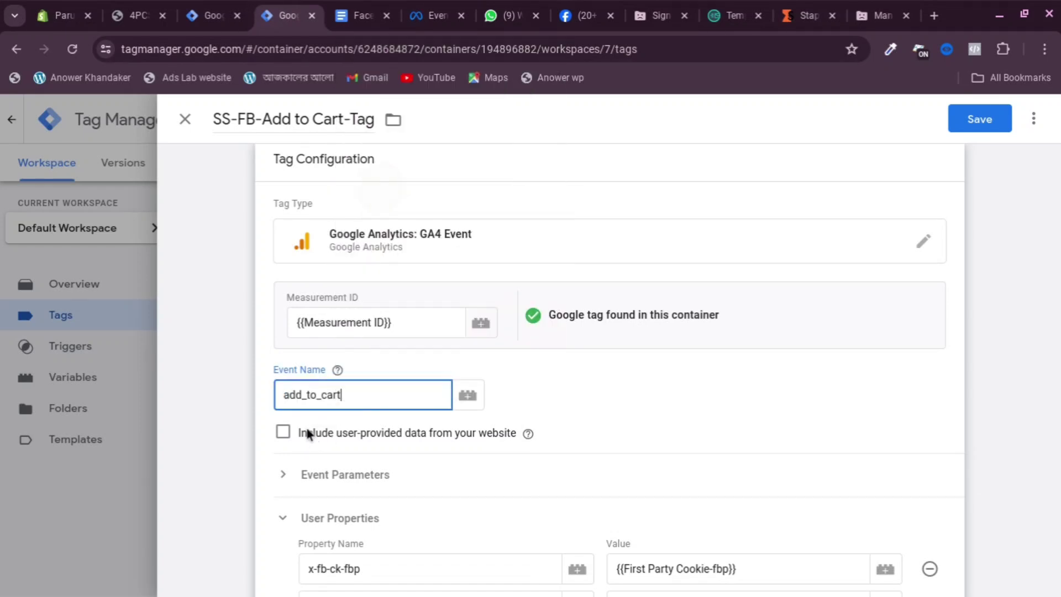
pyautogui.click(338, 370)
# Replace the FB-View item trigger with FB-Add To Cart and save the tag
pyautogui.scroll(-3, 510, 284)
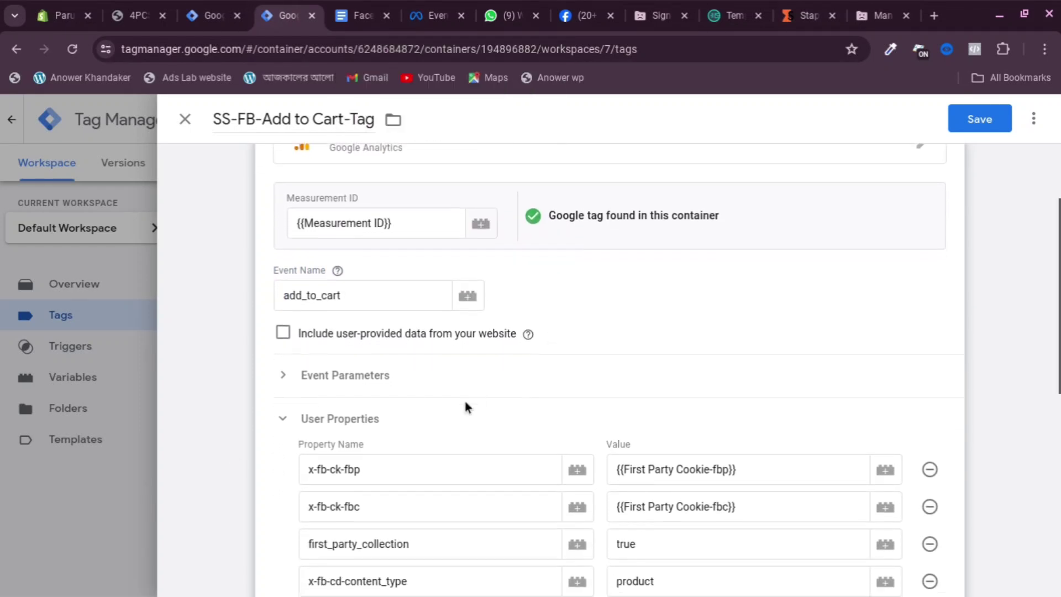
pyautogui.scroll(-2, 470, 369)
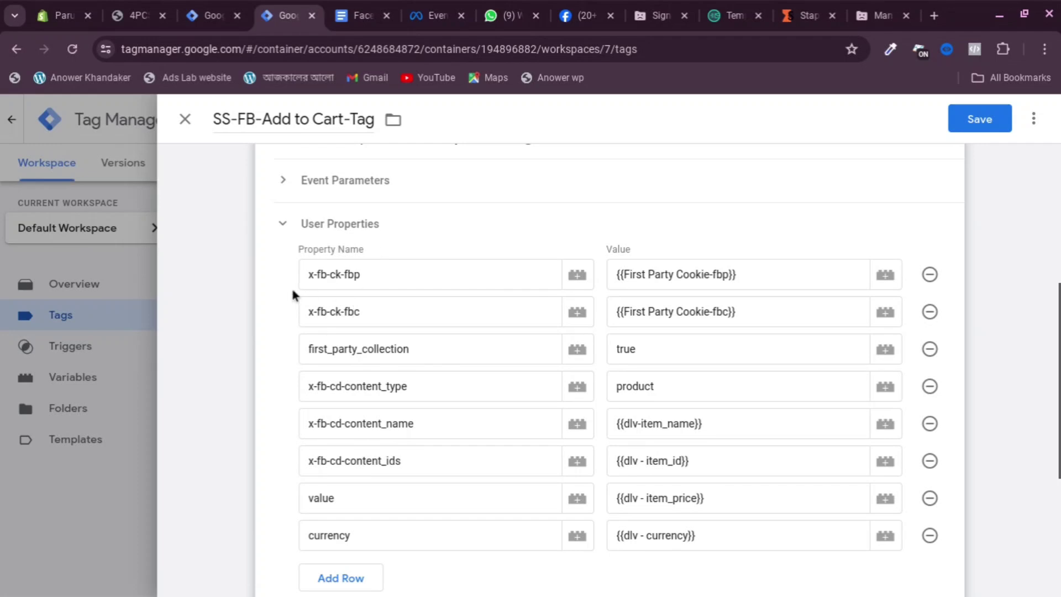
pyautogui.scroll(-5, 561, 247)
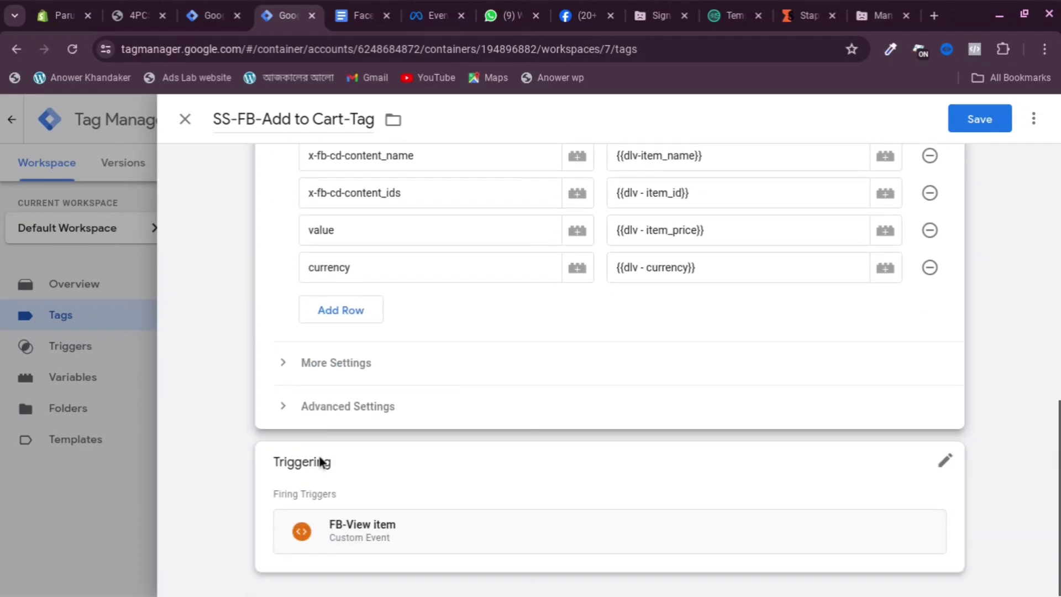
pyautogui.click(740, 461)
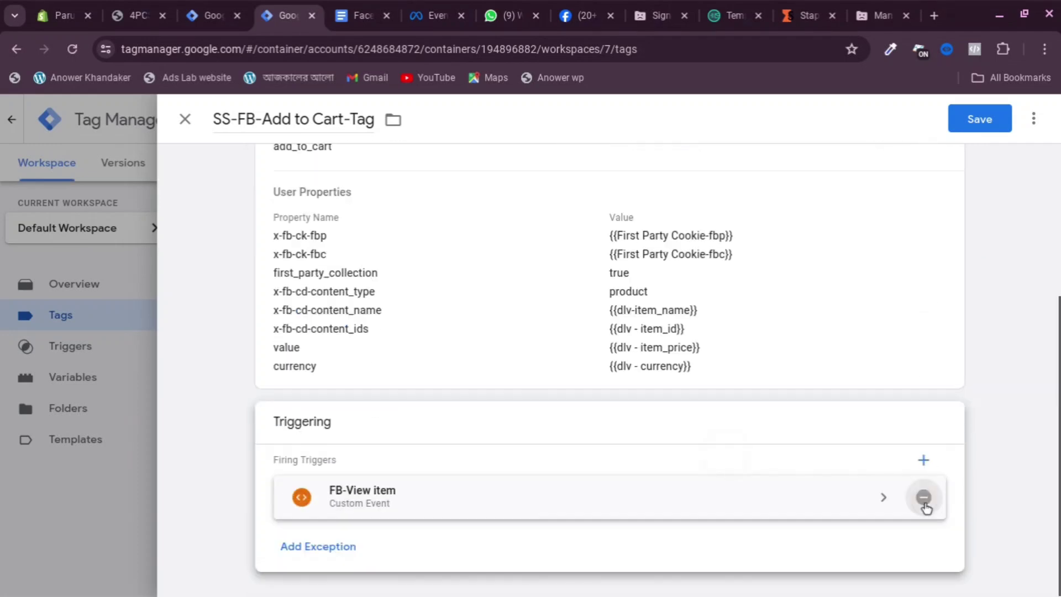
pyautogui.click(922, 499)
pyautogui.click(597, 440)
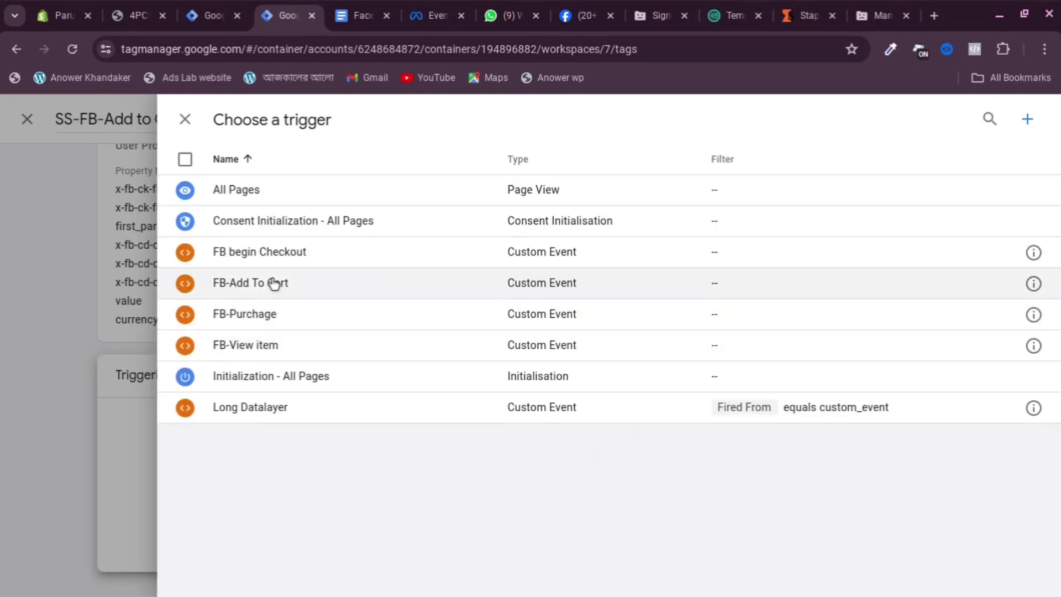
pyautogui.click(272, 281)
pyautogui.click(569, 306)
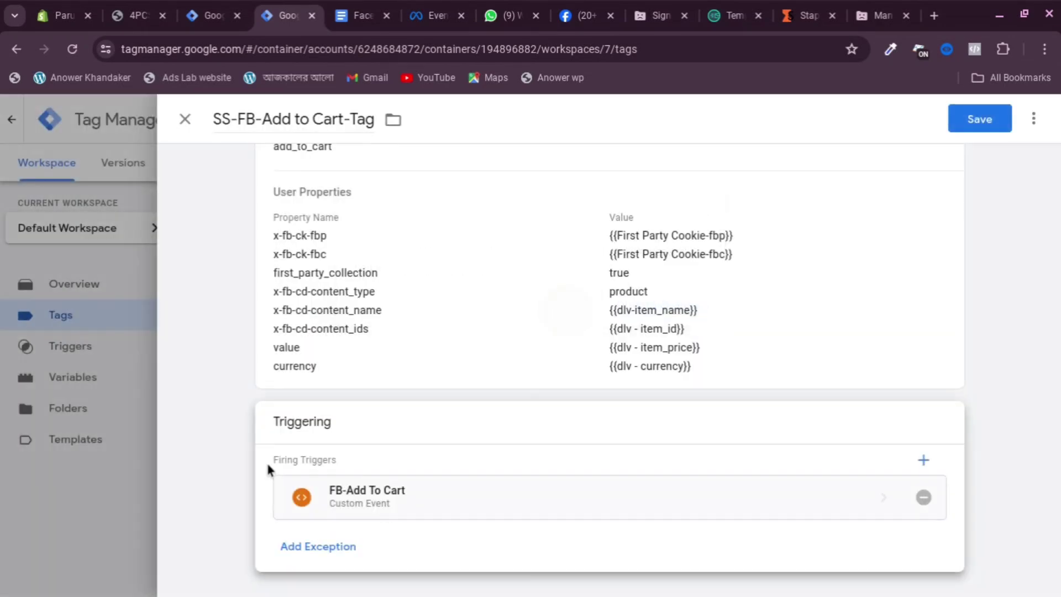
pyautogui.click(974, 118)
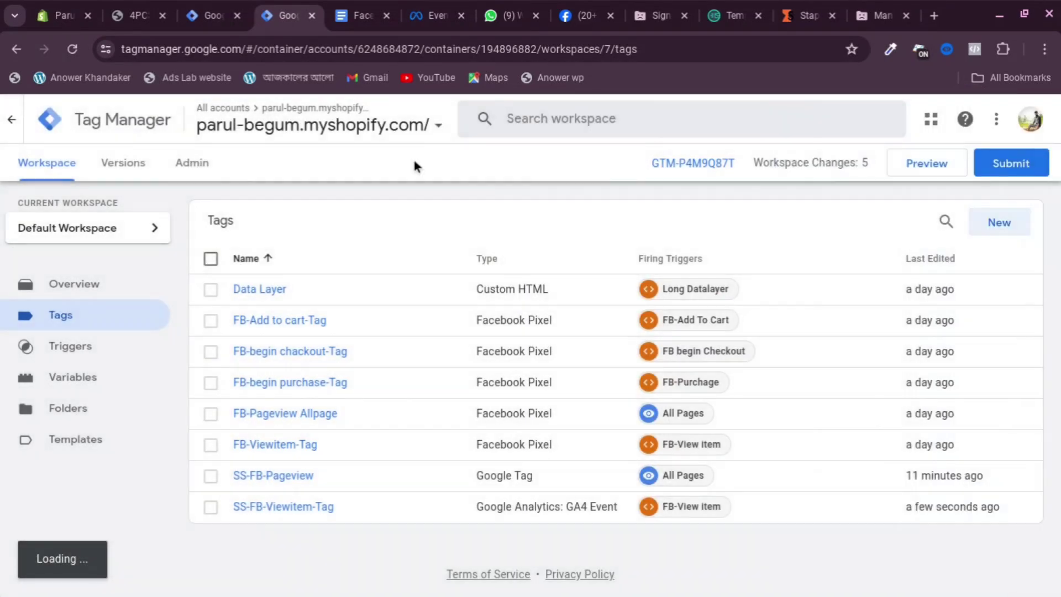
# Open SS-FB-Add to Cart-Tag from the Tags list and duplicate it with Copy
pyautogui.scroll(-1, 586, 337)
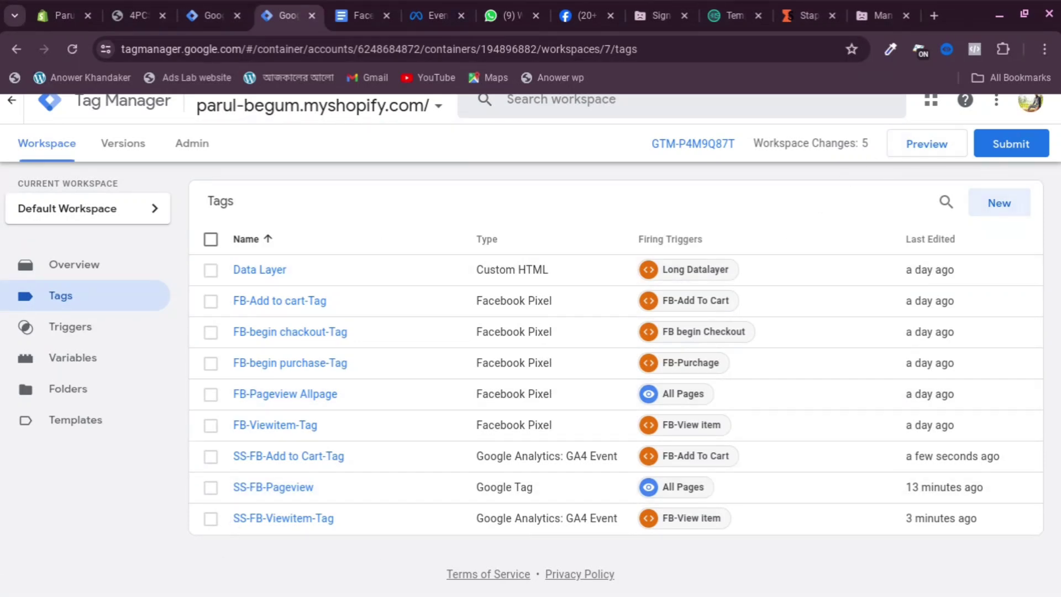
pyautogui.click(287, 519)
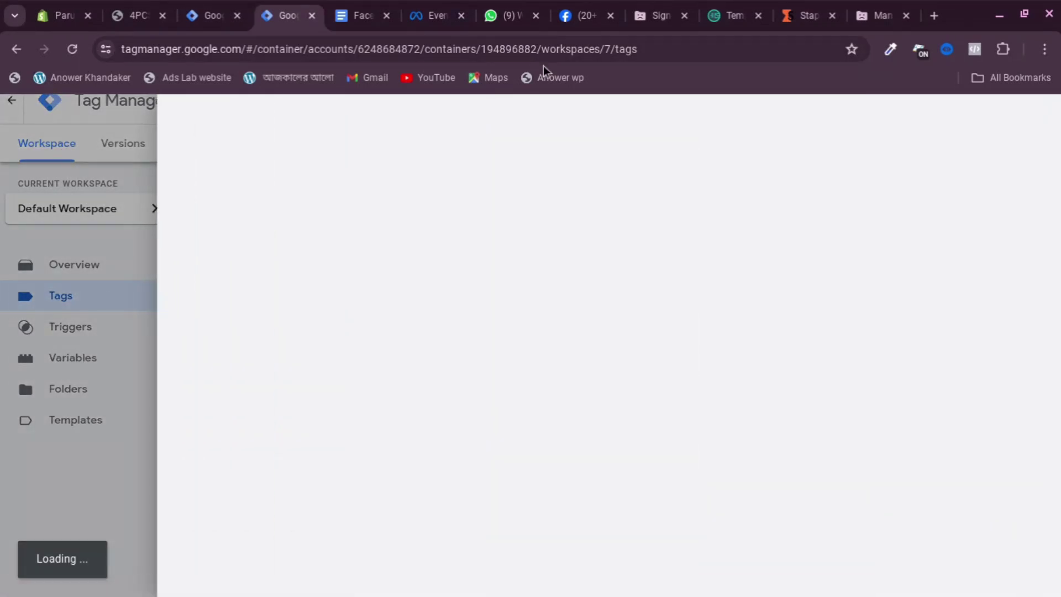
pyautogui.click(76, 461)
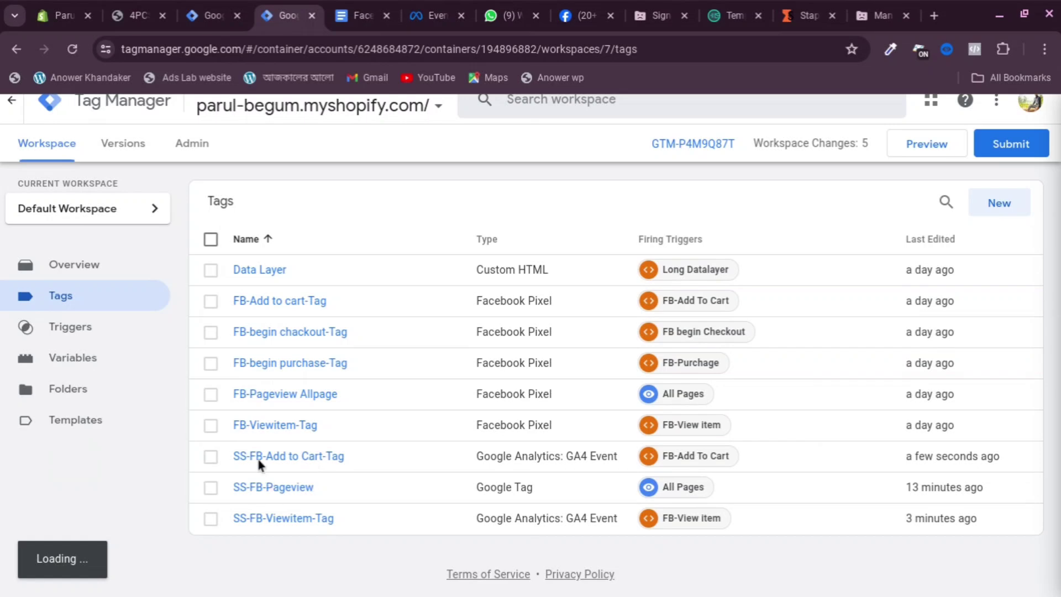
pyautogui.click(299, 462)
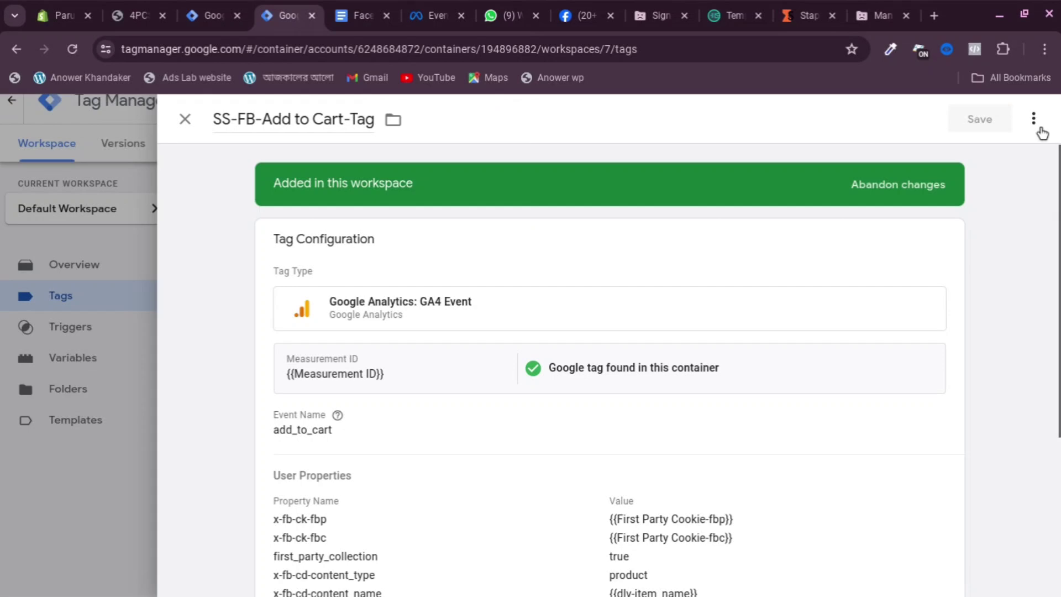
pyautogui.click(1033, 119)
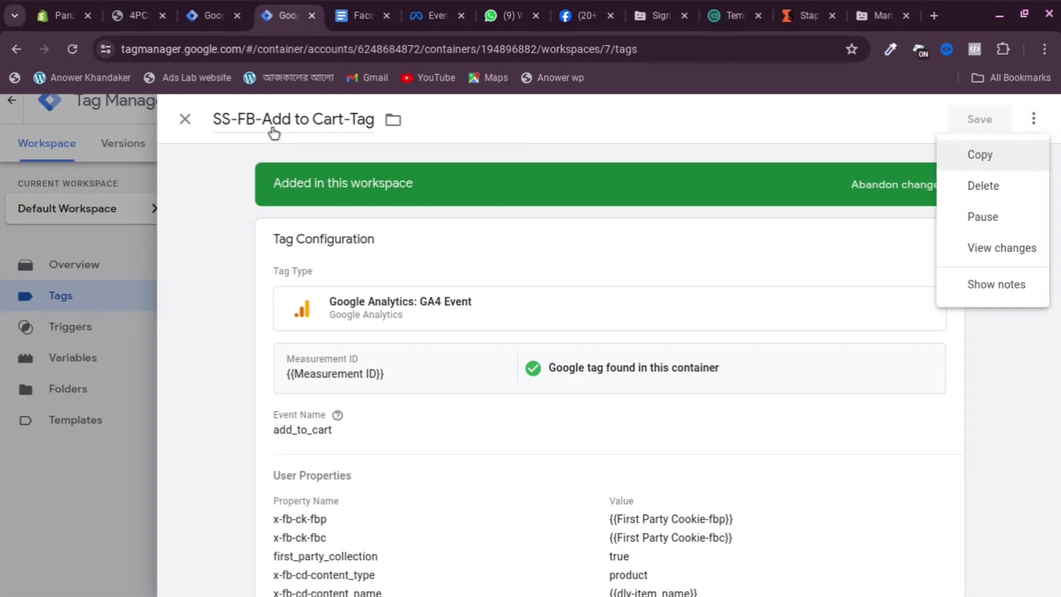
pyautogui.click(963, 157)
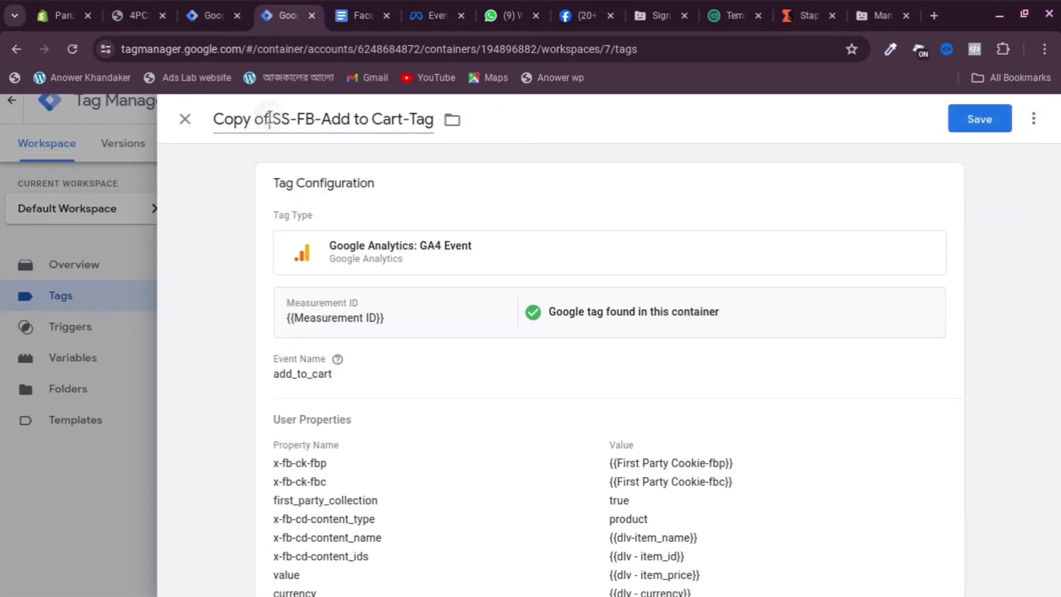
# Rename 'Copy of SS-FB-Add to Cart-Tag' to 'SS-FB-begin checkout-Tag'
pyautogui.moveTo(270, 119); pyautogui.dragTo(162, 122)
pyautogui.press('BackSpace')
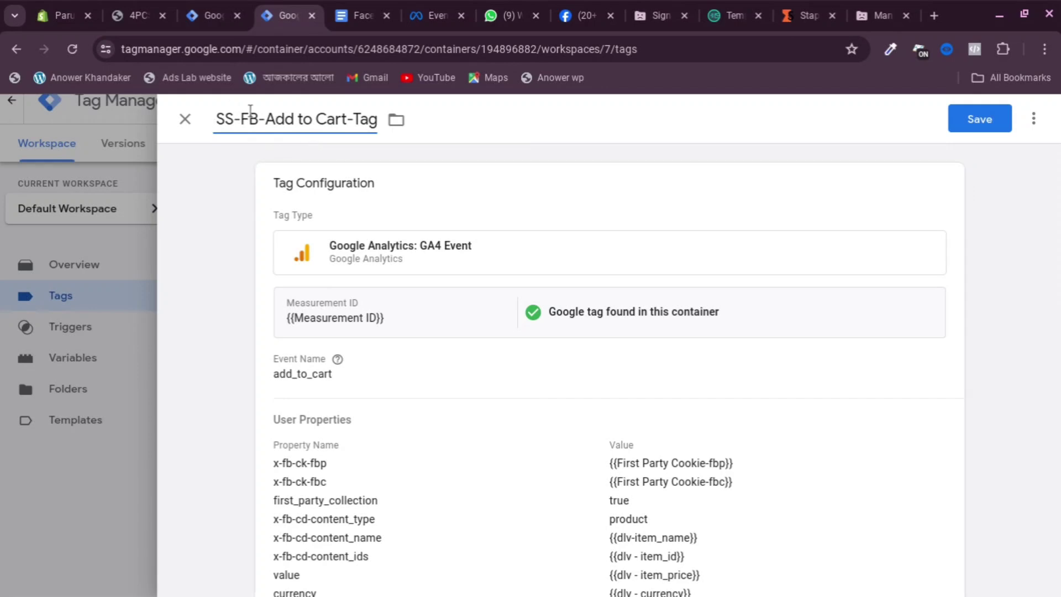
pyautogui.moveTo(266, 116); pyautogui.dragTo(304, 115)
pyautogui.moveTo(330, 115); pyautogui.dragTo(349, 121)
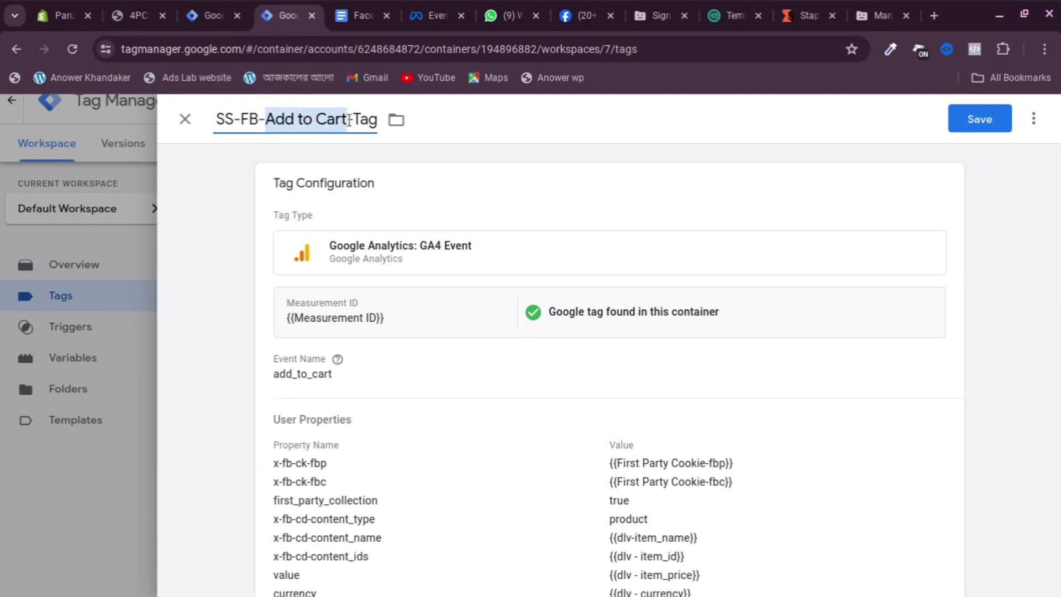
pyautogui.write('b')
pyautogui.write('egin')
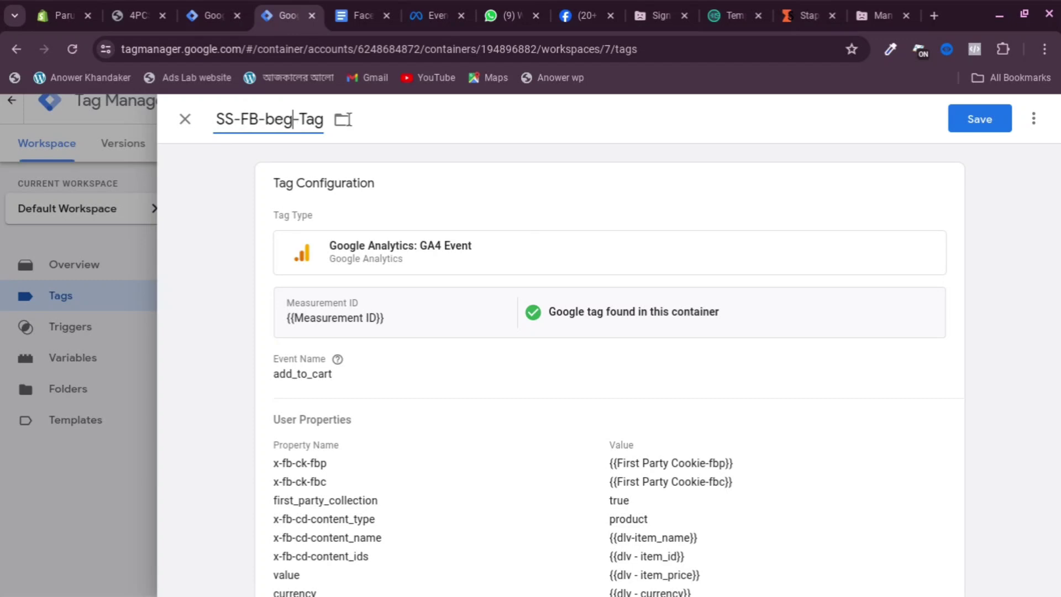
pyautogui.write(' c')
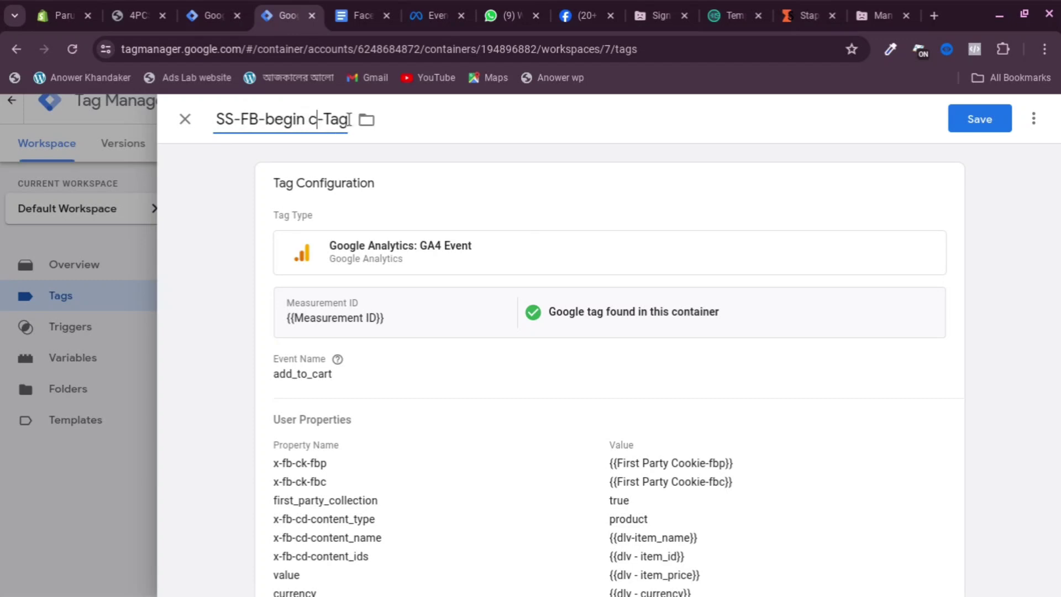
pyautogui.write('hecko')
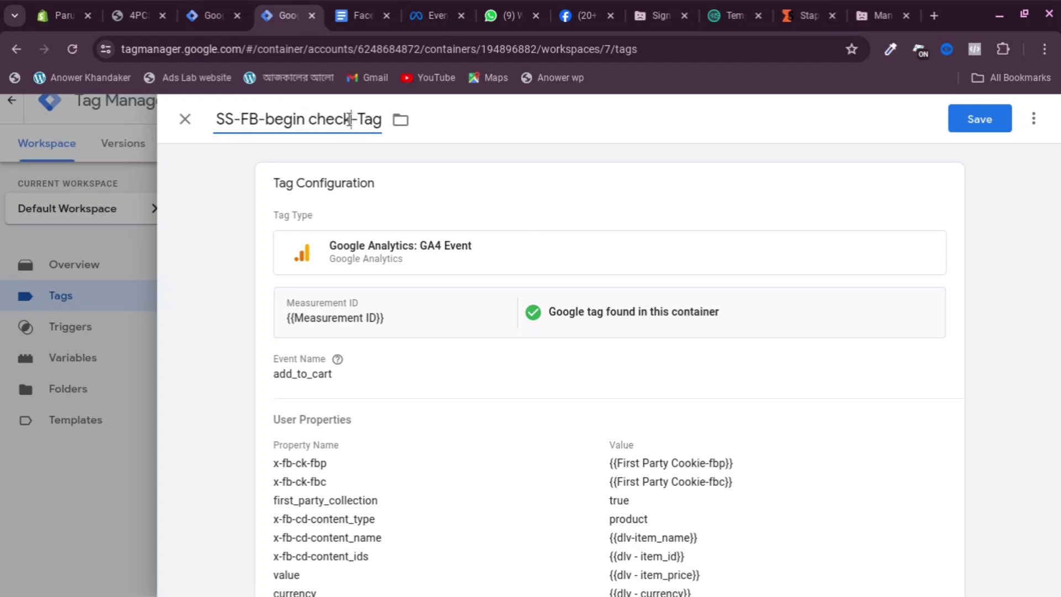
pyautogui.write('ut')
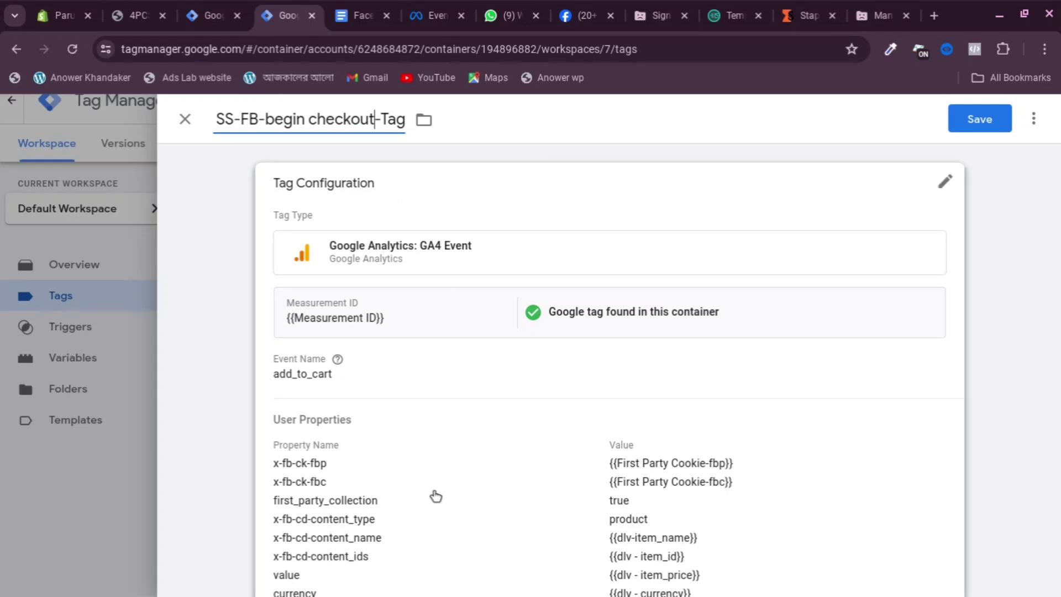
pyautogui.scroll(-1, 398, 374)
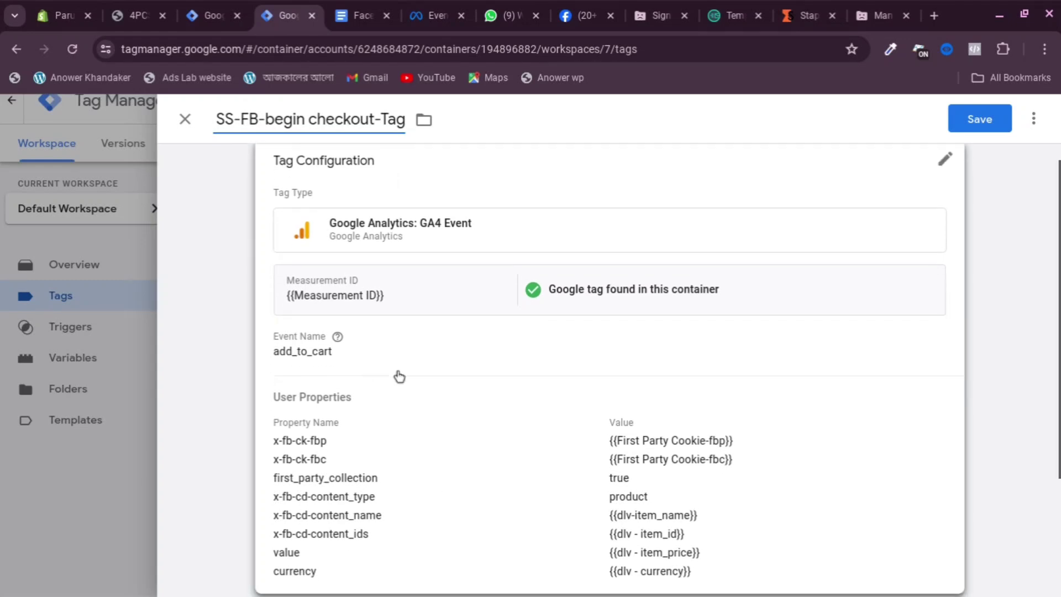
pyautogui.click(136, 16)
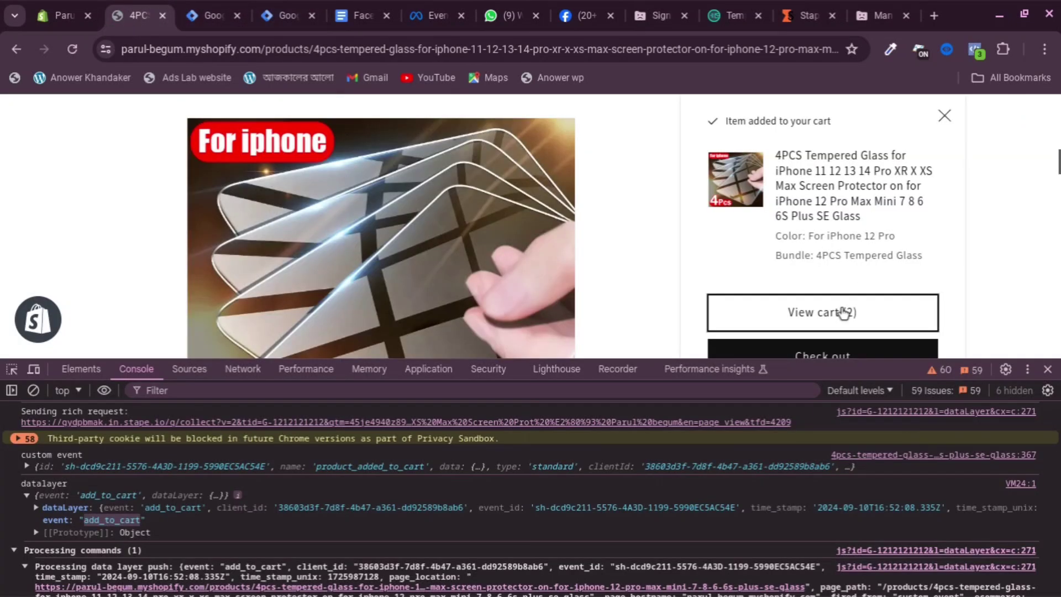
# Proceed to checkout and expand the begin_checkout dataLayer entry in the console
pyautogui.click(824, 357)
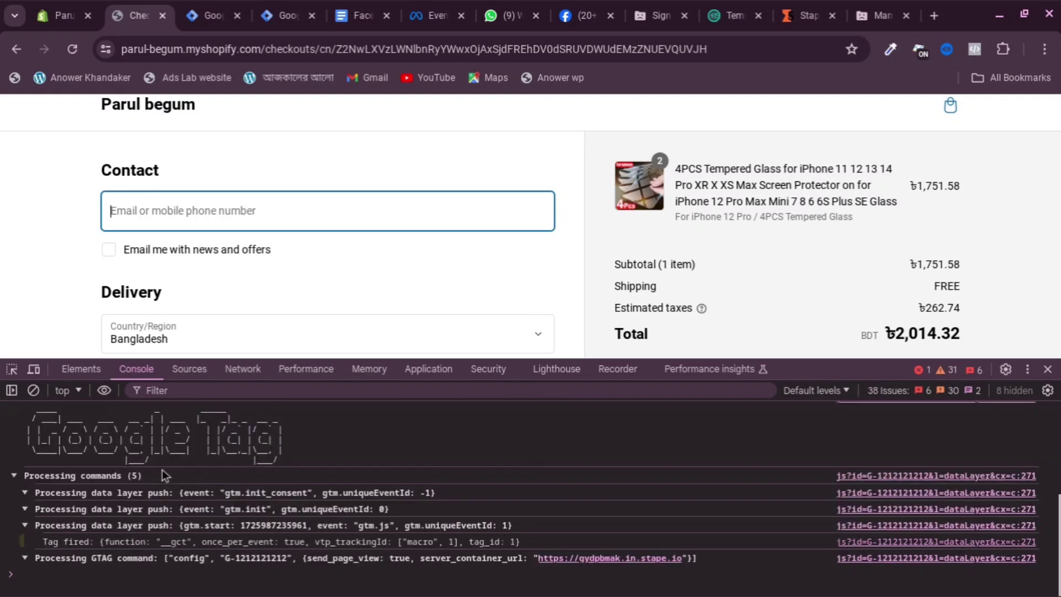
pyautogui.scroll(5, 234, 463)
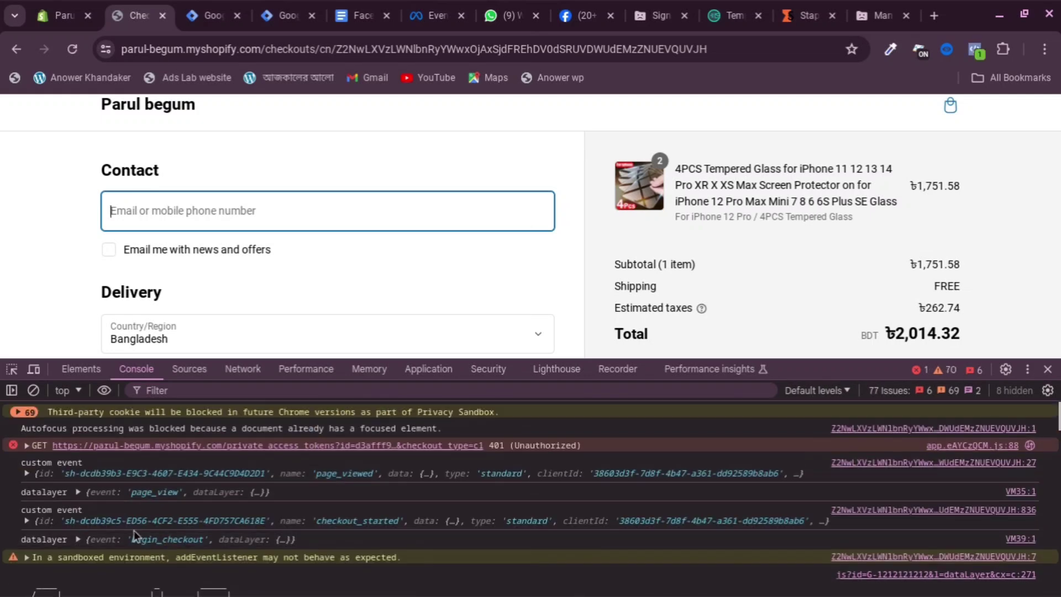
pyautogui.click(78, 539)
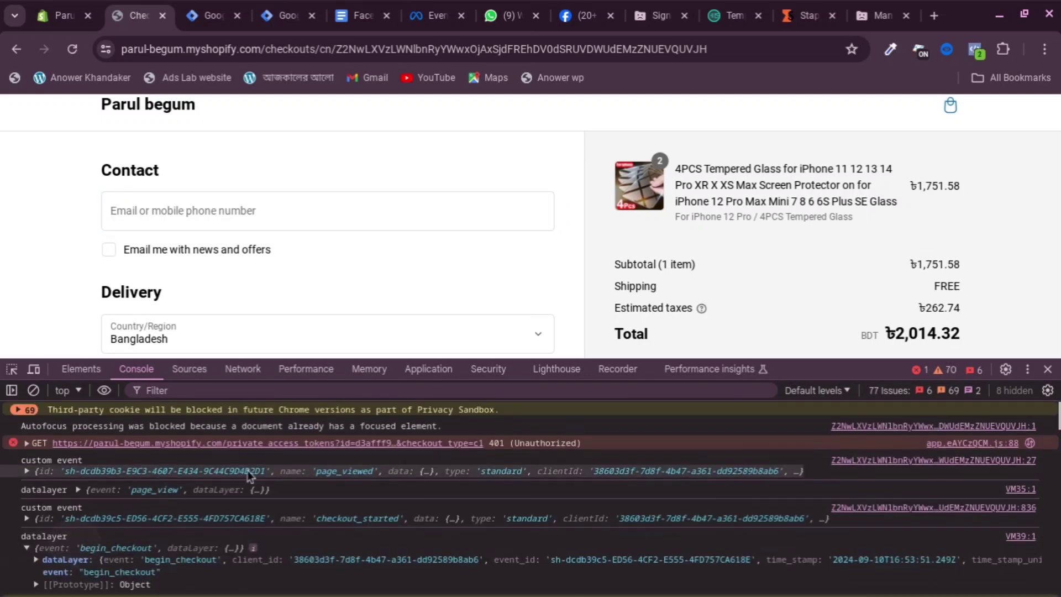
pyautogui.scroll(-2, 247, 469)
pyautogui.click(79, 504)
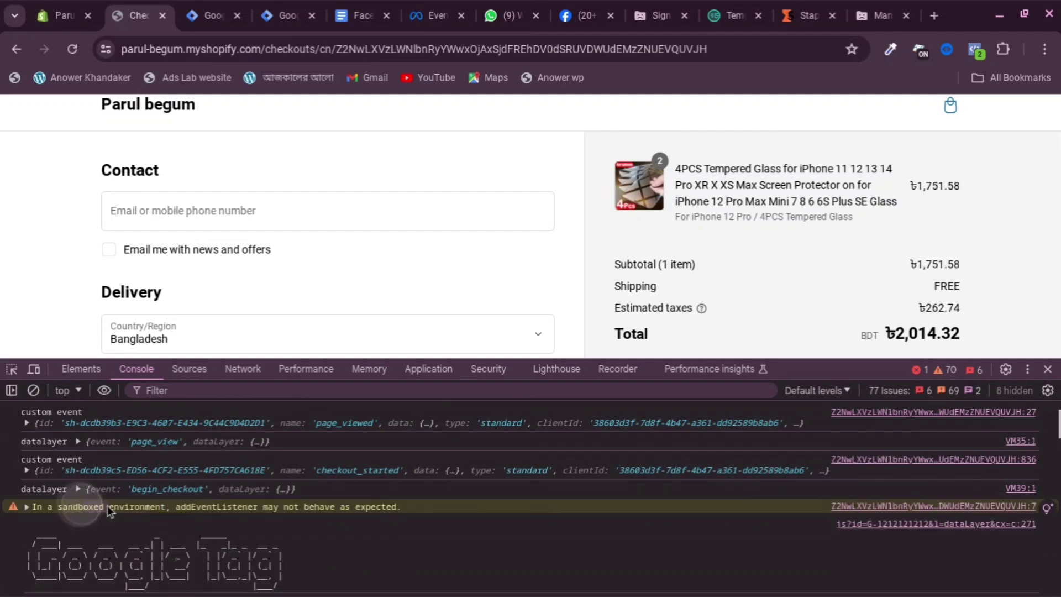
pyautogui.click(160, 492)
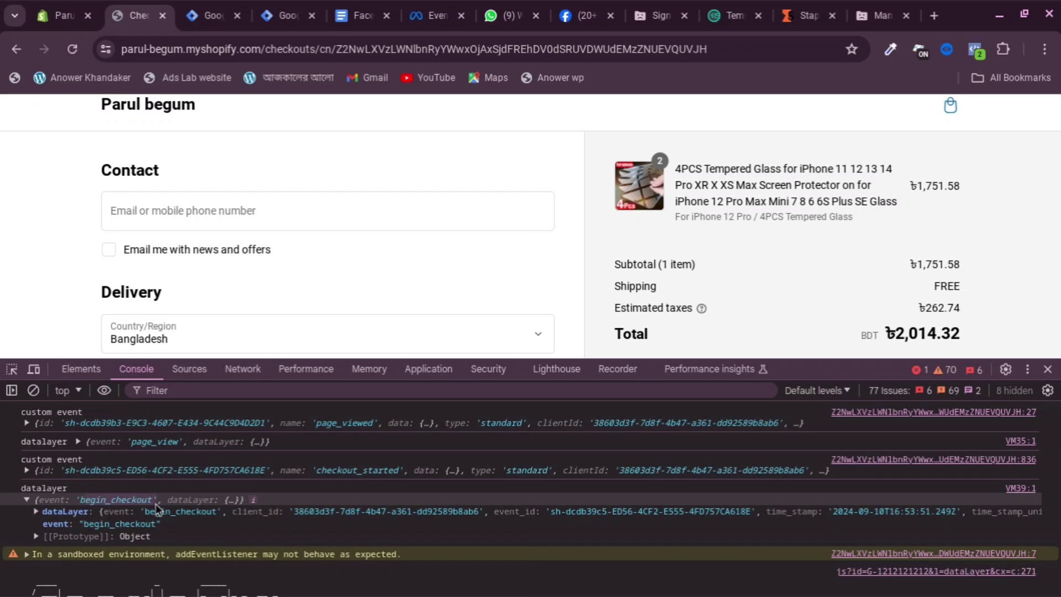
# Copy the begin_checkout event name and return to the tag editor
pyautogui.rightClick(115, 502)
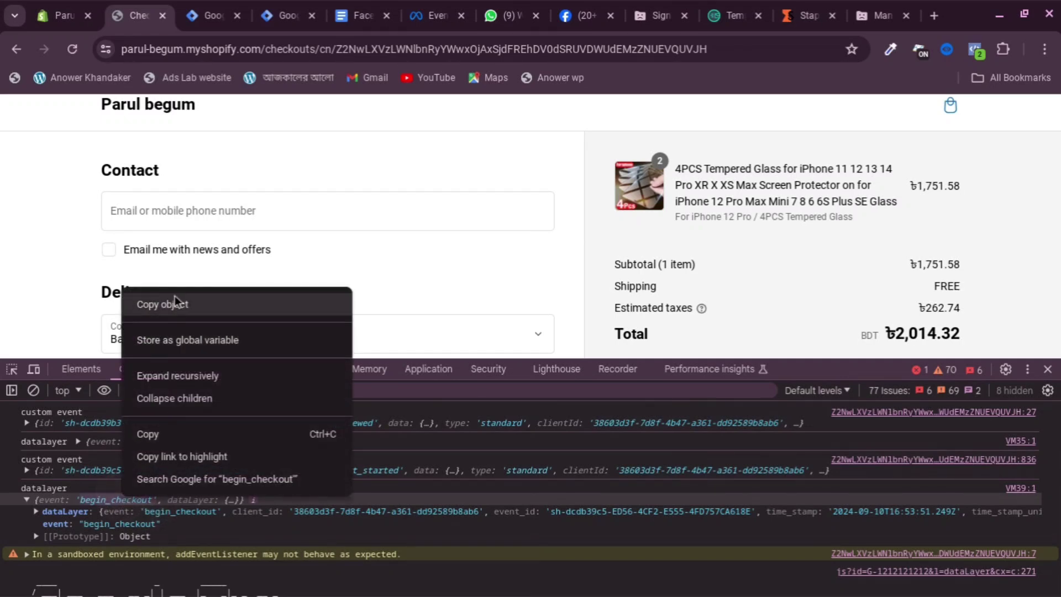
pyautogui.click(157, 434)
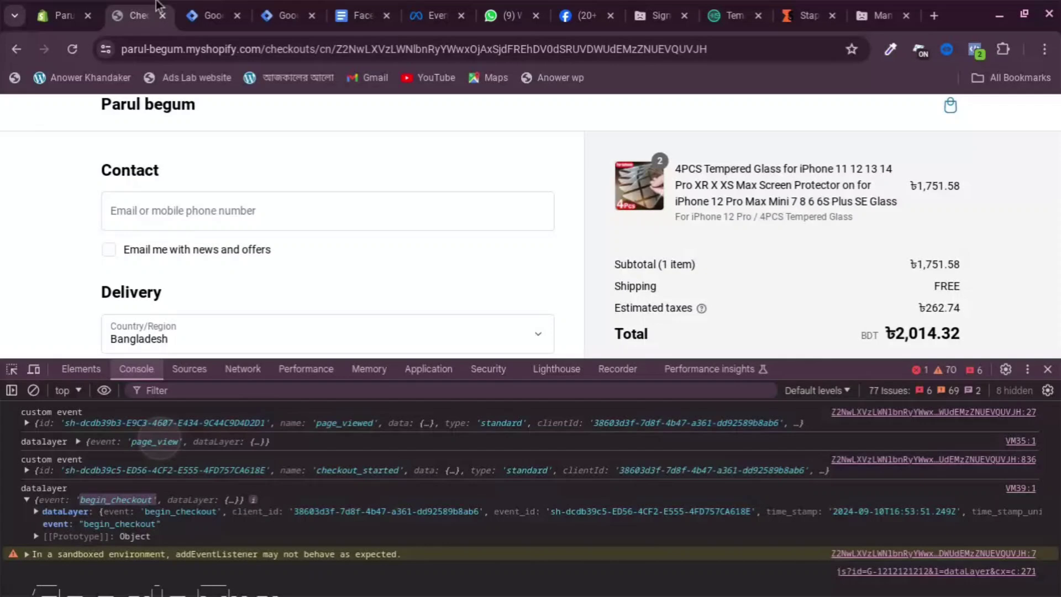
pyautogui.click(205, 8)
pyautogui.click(281, 16)
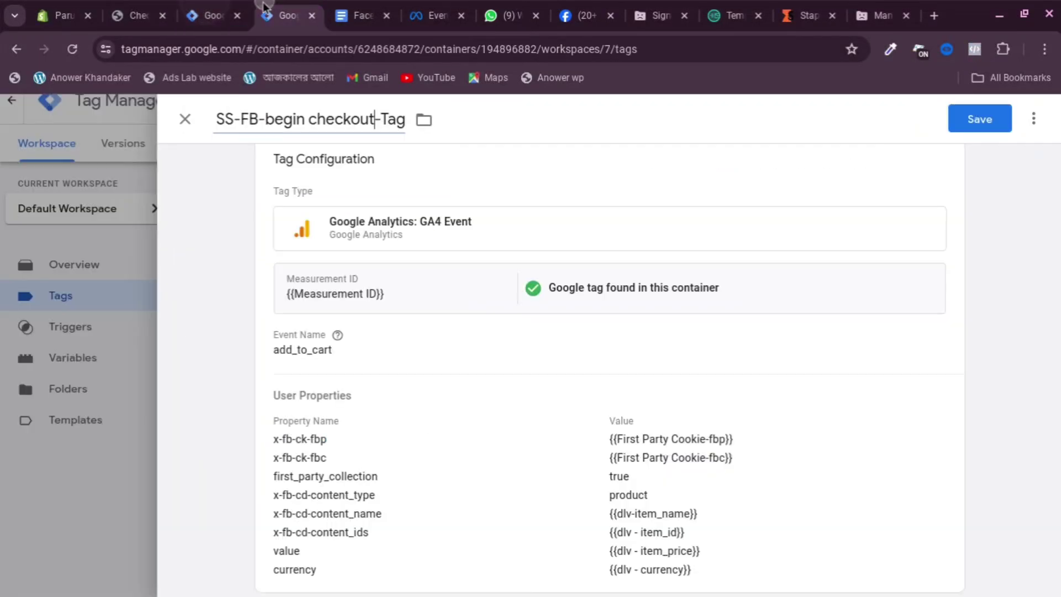
# Replace the add_to_cart Event Name with the pasted begin_checkout
pyautogui.click(409, 365)
pyautogui.click(357, 403)
pyautogui.hotkey('ctrl', 'a')
pyautogui.press('BackSpace')
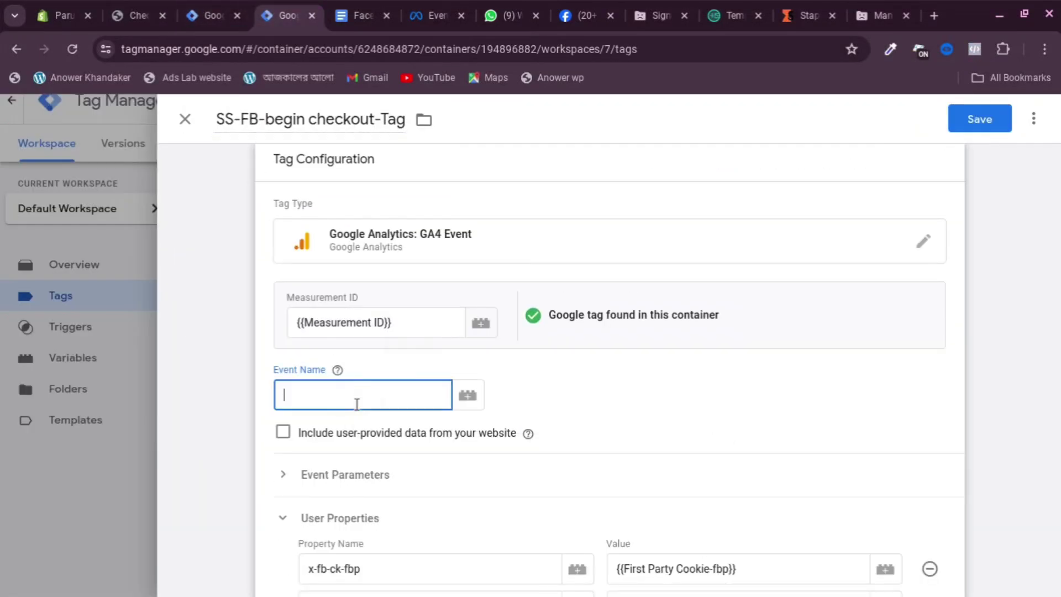
pyautogui.rightClick(314, 398)
pyautogui.click(361, 197)
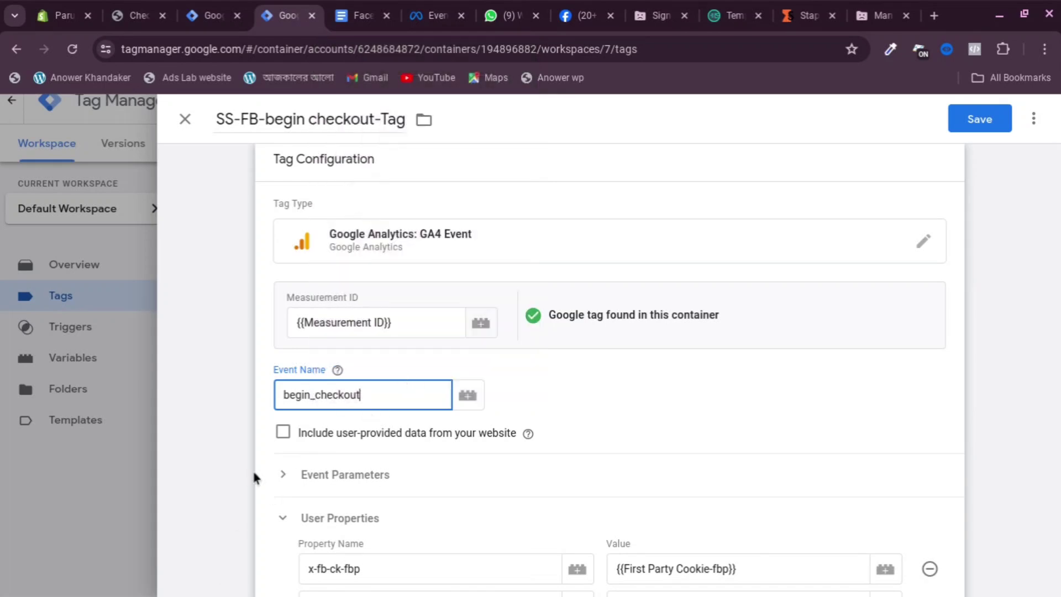
# Clear the old item_name and item_id variables from content_name and content_ids
pyautogui.scroll(-3, 367, 396)
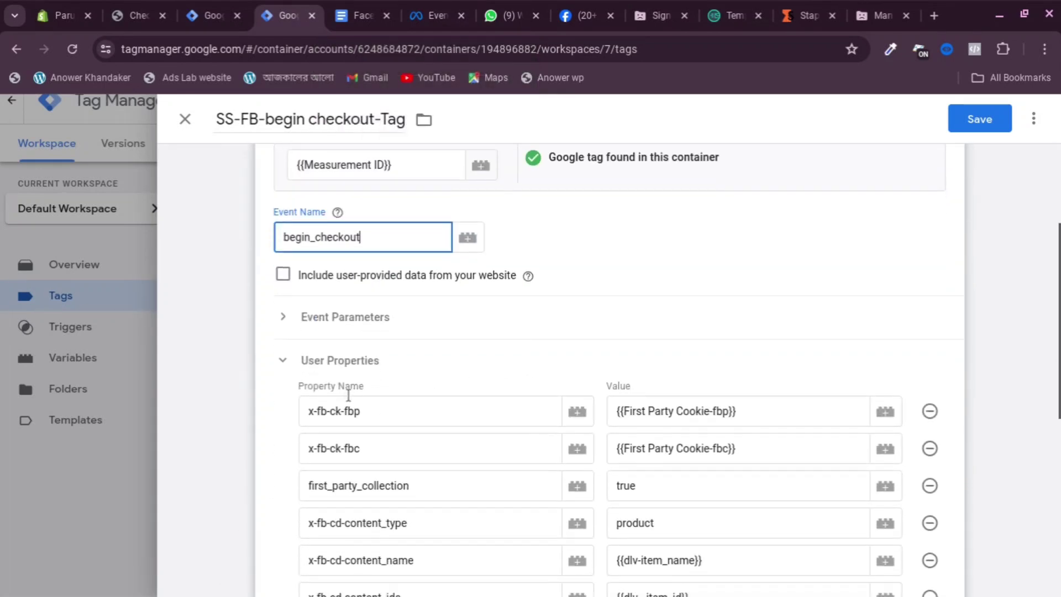
pyautogui.scroll(-3, 500, 393)
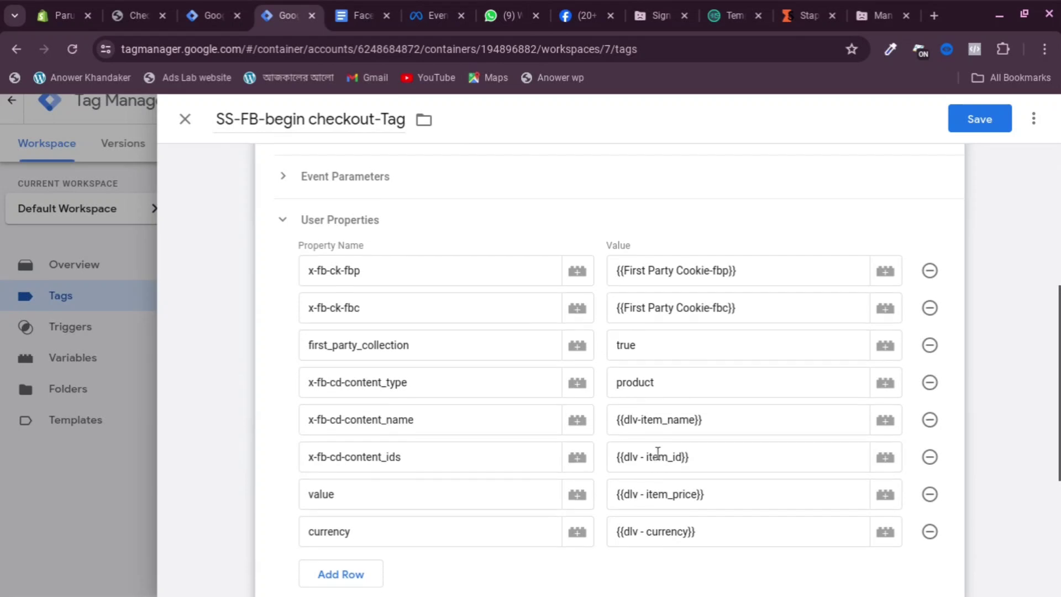
pyautogui.scroll(-1, 301, 379)
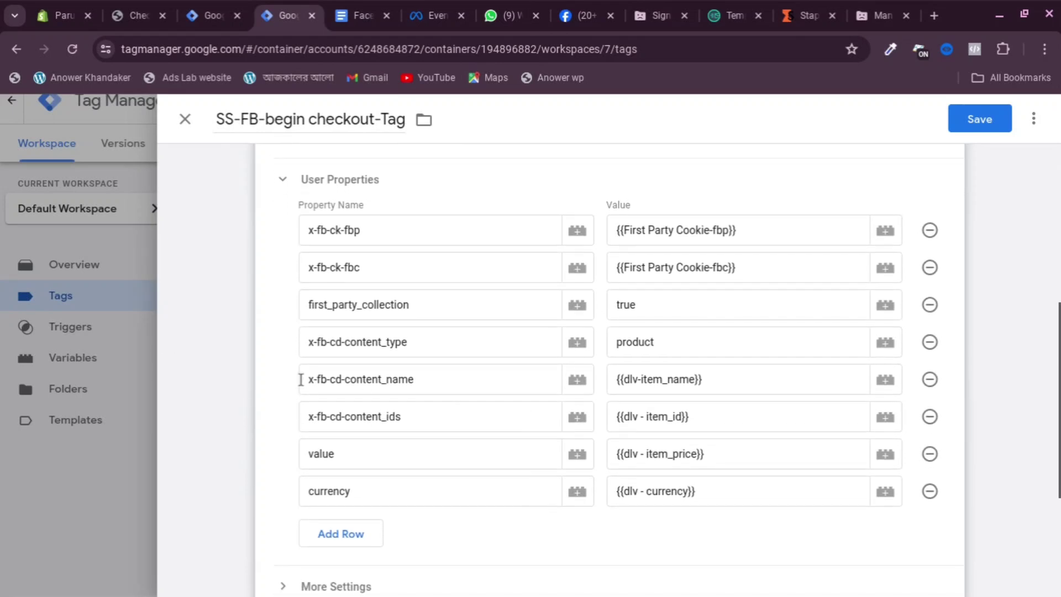
pyautogui.click(726, 379)
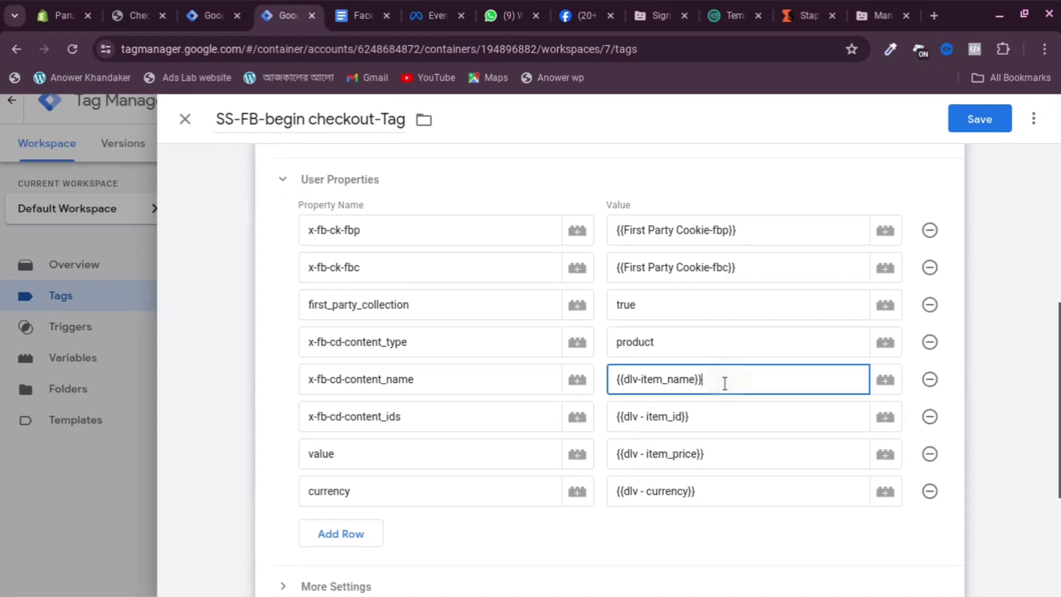
pyautogui.moveTo(673, 379); pyautogui.dragTo(647, 374)
pyautogui.press('BackSpace')
pyautogui.press('BackSpace')
pyautogui.press('BackSpace')
pyautogui.press('BackSpace')
pyautogui.click(679, 378)
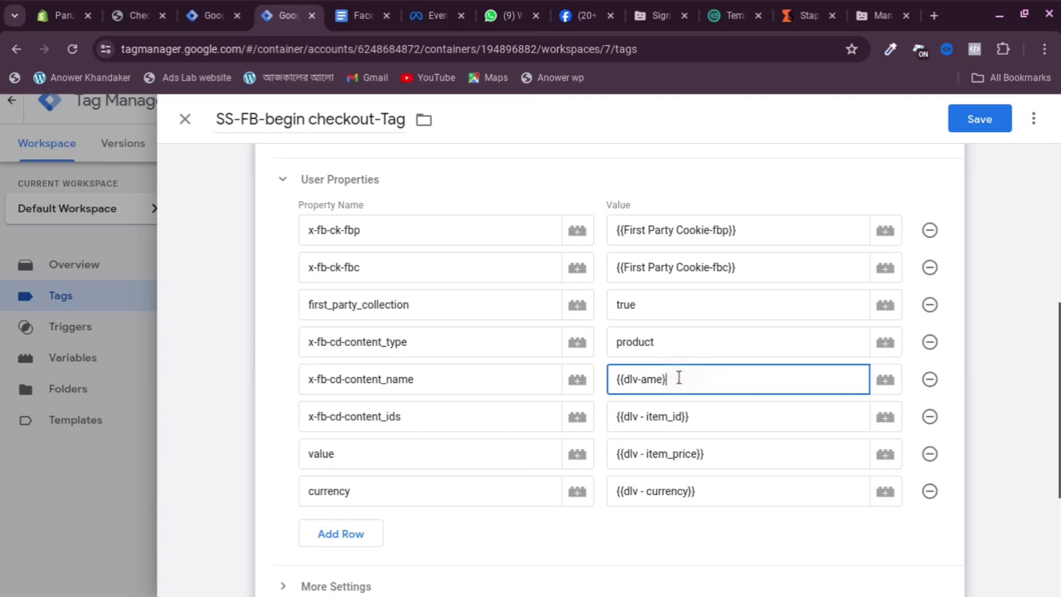
pyautogui.press('BackSpace')
pyautogui.press('BackSpace')
pyautogui.press('BackSpace')
pyautogui.press('BackSpace')
pyautogui.press('BackSpace')
pyautogui.press('BackSpace')
pyautogui.press('BackSpace')
pyautogui.press('BackSpace')
pyautogui.press('BackSpace')
pyautogui.press('BackSpace')
pyautogui.press('BackSpace')
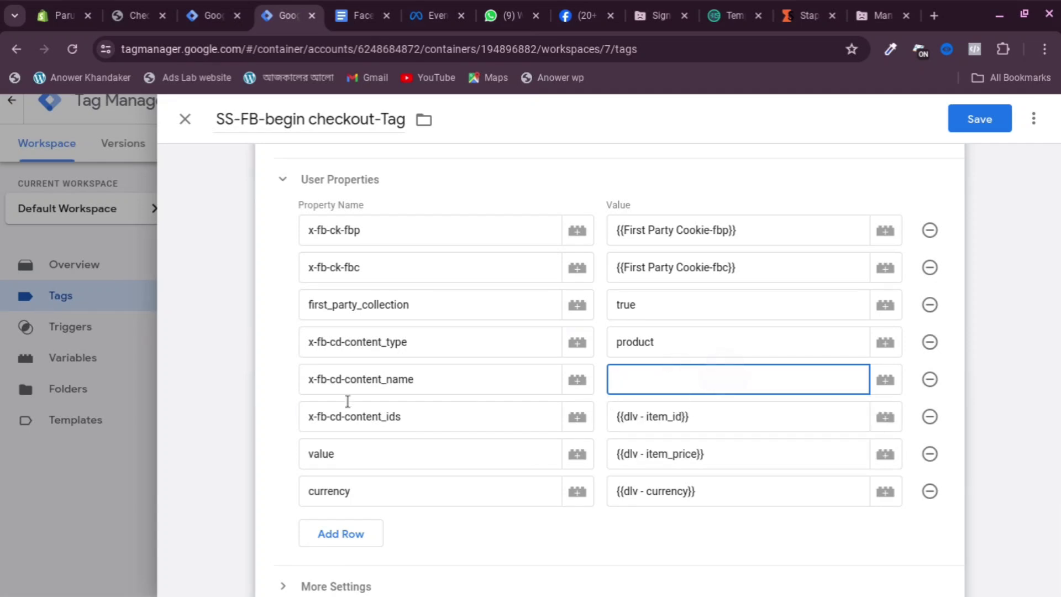
pyautogui.click(716, 413)
pyautogui.press('BackSpace')
pyautogui.press('BackSpace')
pyautogui.press('BackSpace')
pyautogui.press('BackSpace')
pyautogui.press('BackSpace')
pyautogui.press('BackSpace')
pyautogui.press('BackSpace')
pyautogui.press('BackSpace')
pyautogui.press('BackSpace')
pyautogui.press('BackSpace')
pyautogui.press('BackSpace')
pyautogui.press('BackSpace')
pyautogui.press('BackSpace')
pyautogui.press('BackSpace')
pyautogui.press('BackSpace')
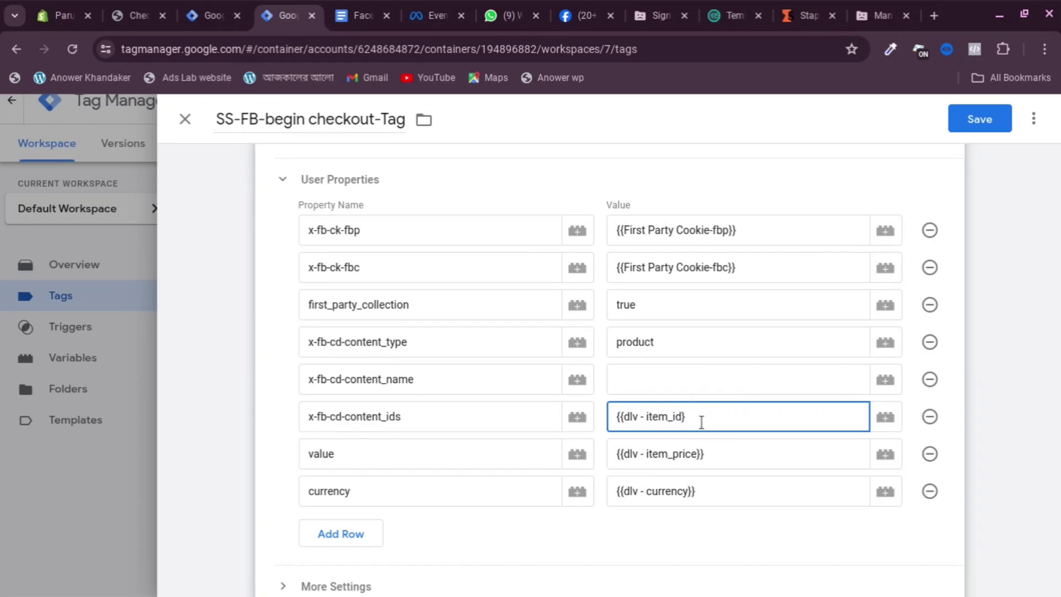
pyautogui.press('BackSpace')
pyautogui.press('BackSpace')
# Set content_name to {{cJS - product names -}}, content_ids to {{cJS - product ids -}}, and add a row
pyautogui.click(648, 382)
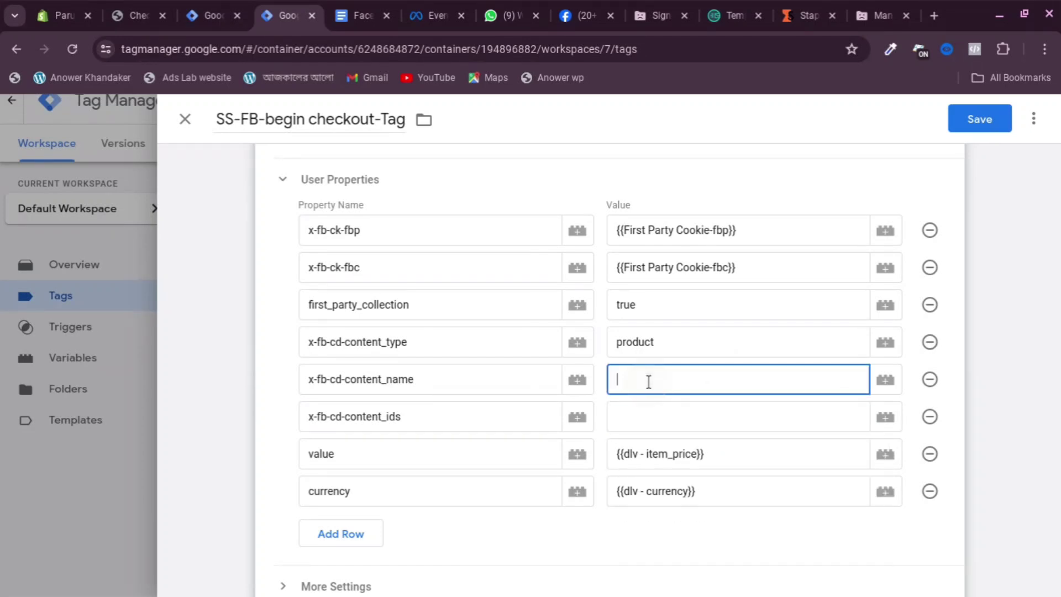
pyautogui.write('{{')
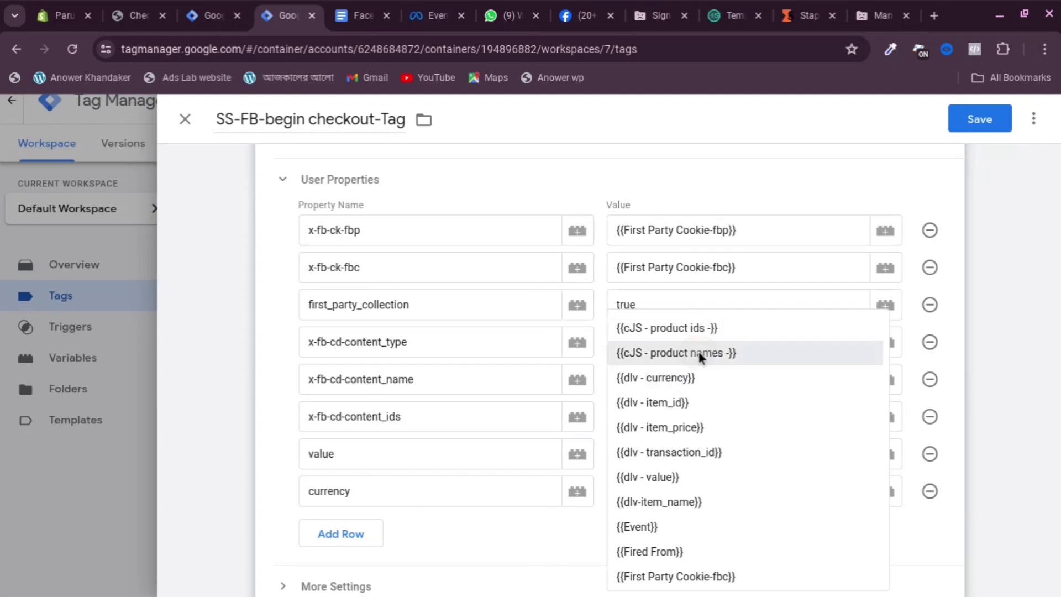
pyautogui.click(698, 352)
pyautogui.click(631, 420)
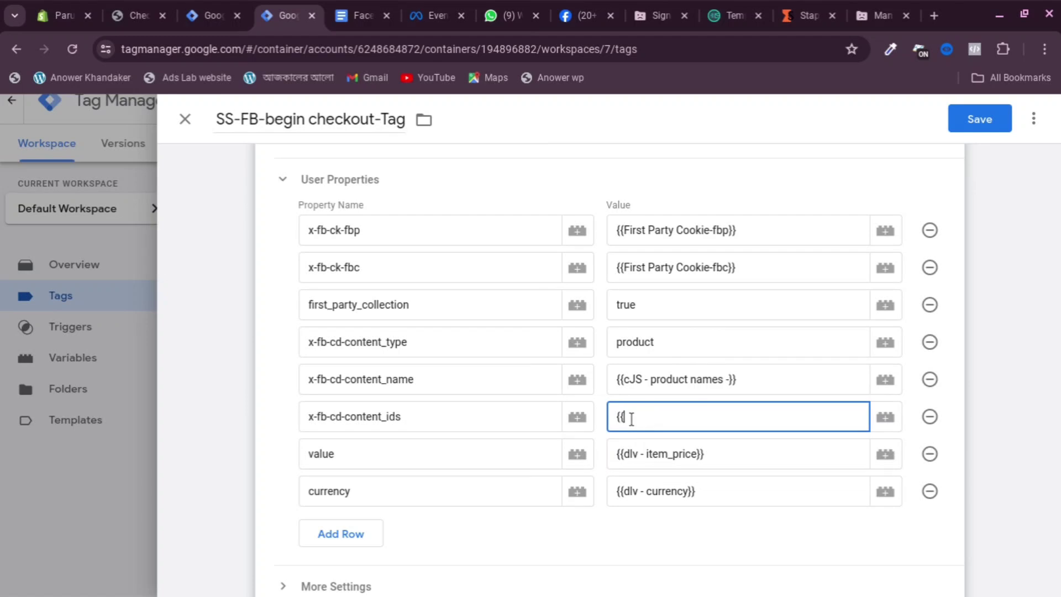
pyautogui.click(699, 326)
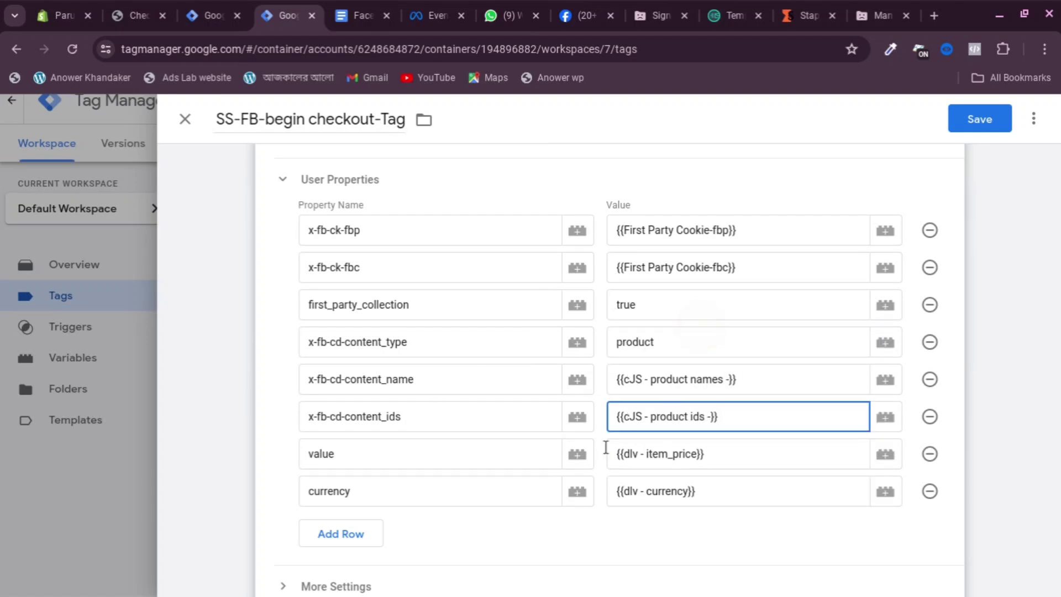
pyautogui.scroll(-2, 605, 447)
pyautogui.click(348, 436)
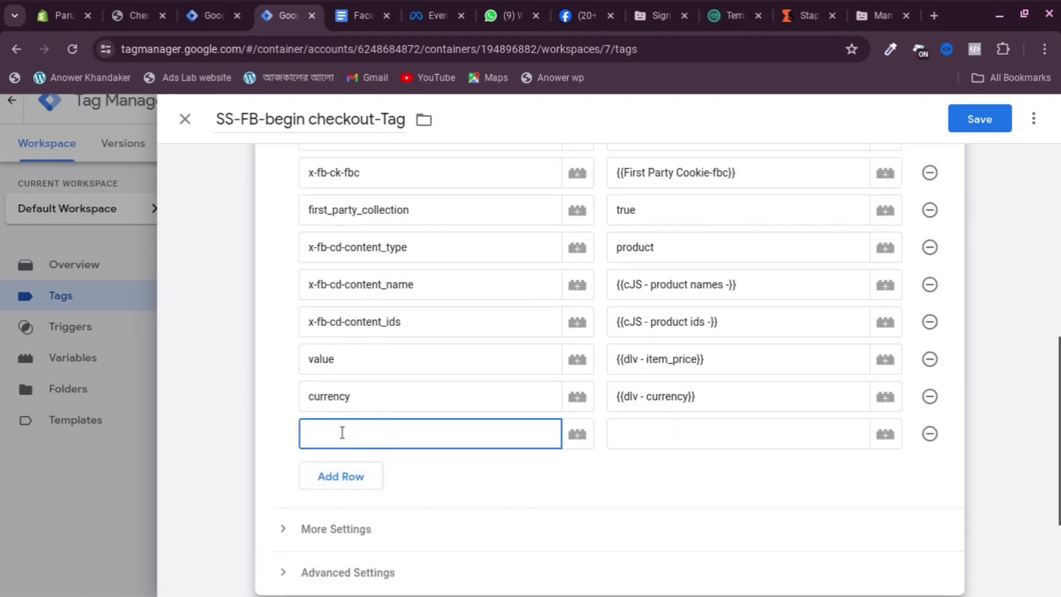
# Check Events Manager, then scroll the tracking notes to the begin_checkout parameters
pyautogui.click(433, 15)
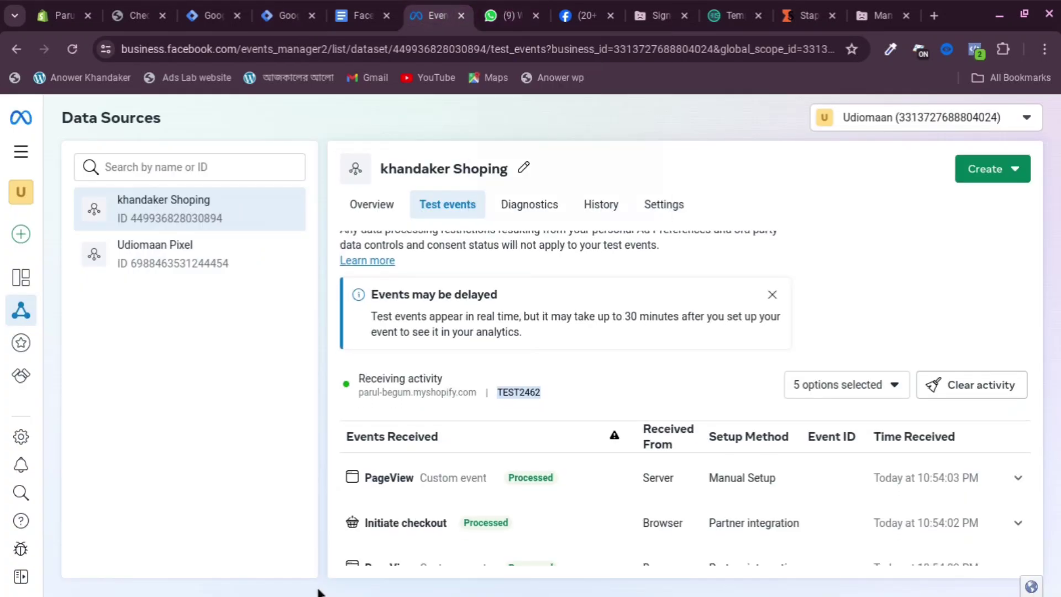
pyautogui.click(371, 16)
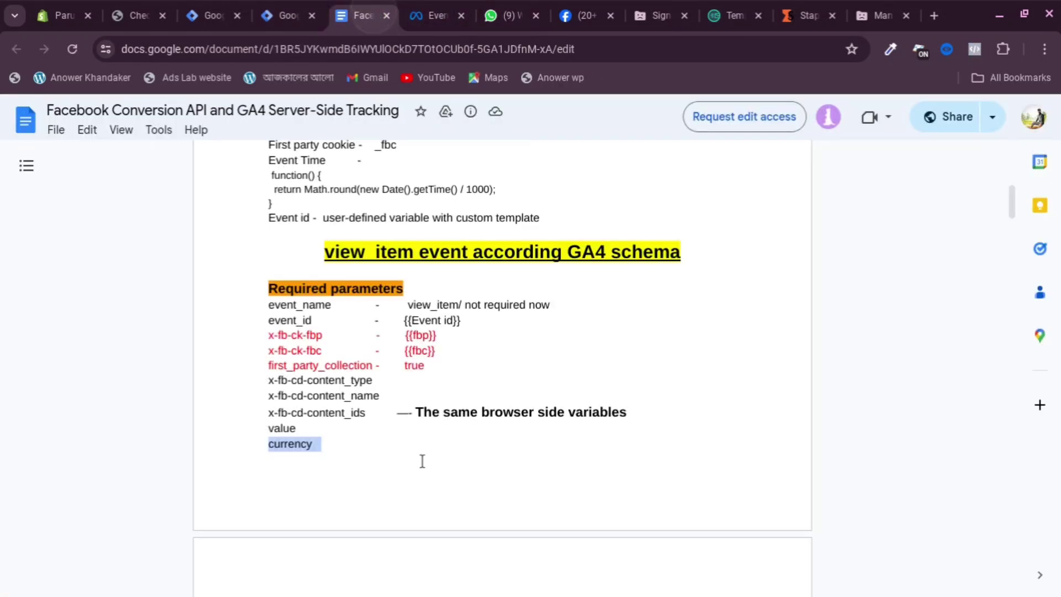
pyautogui.scroll(-10, 470, 358)
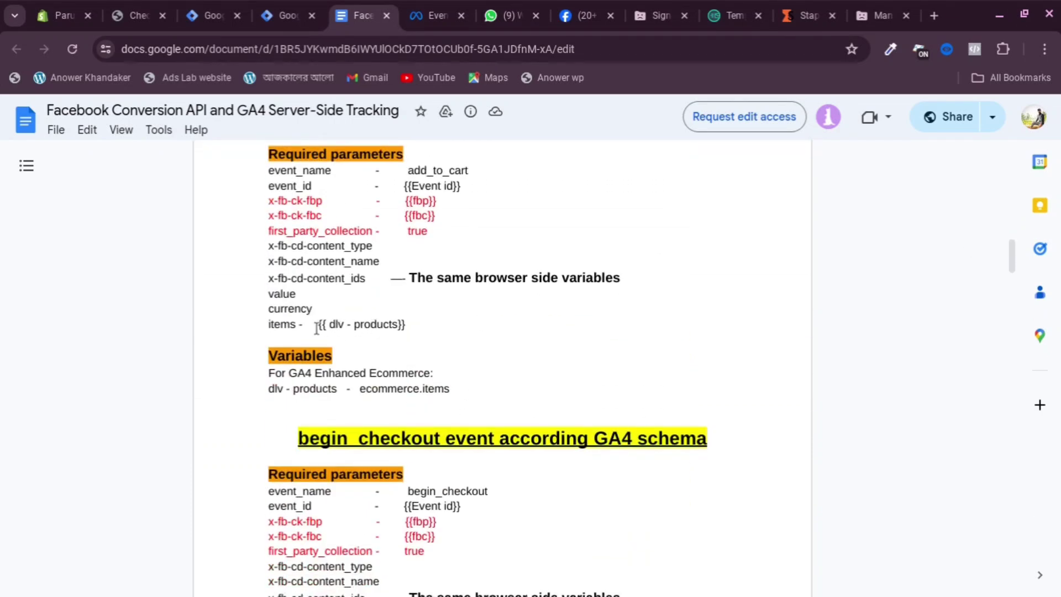
pyautogui.scroll(-1, 316, 328)
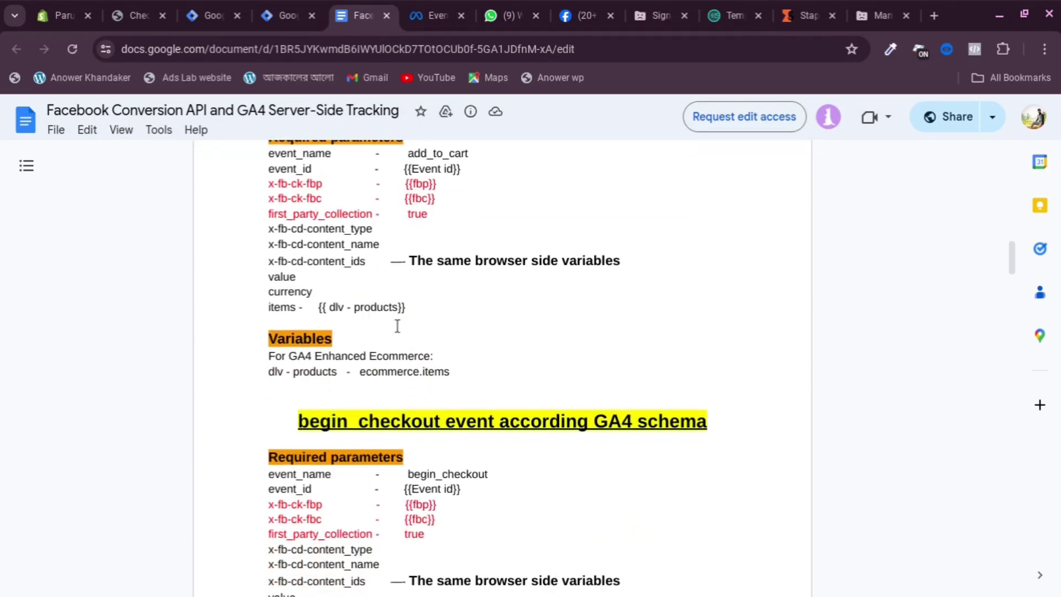
pyautogui.scroll(-2, 396, 326)
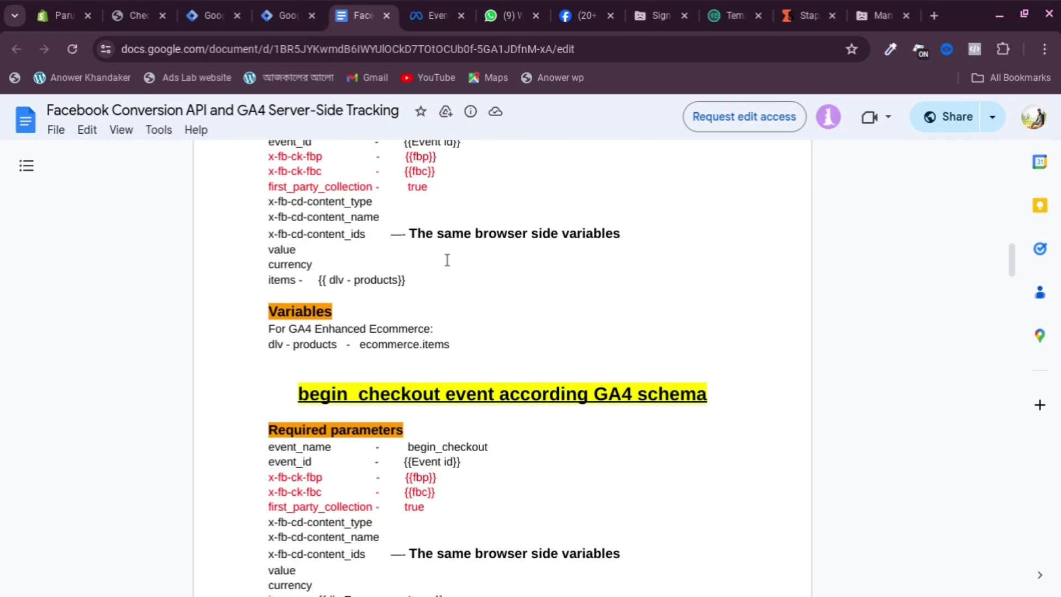
pyautogui.scroll(-1, 304, 269)
pyautogui.scroll(-3, 394, 266)
pyautogui.scroll(-1, 287, 312)
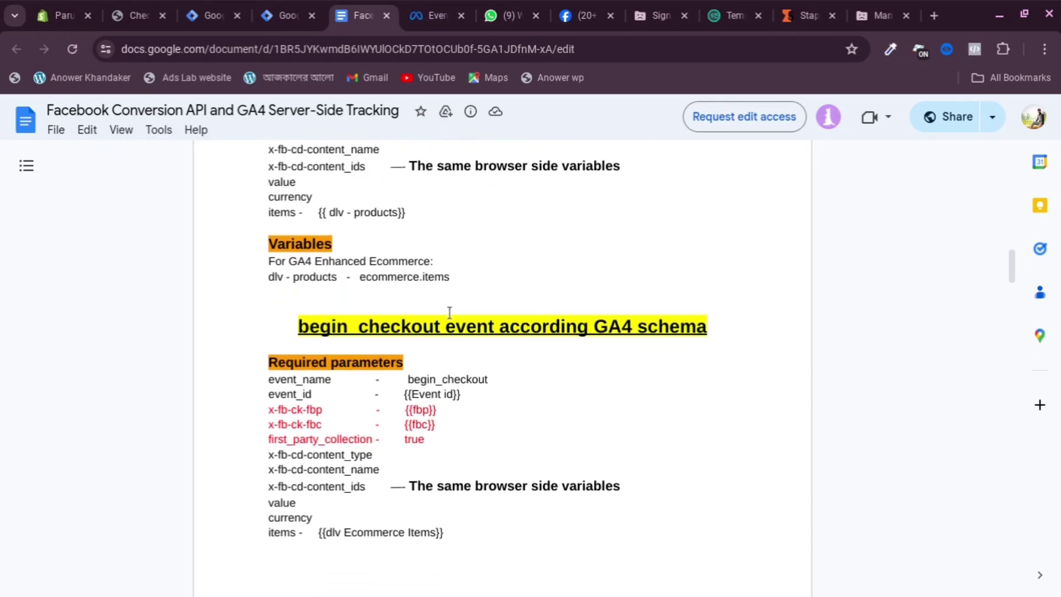
pyautogui.scroll(3, 353, 265)
pyautogui.scroll(2, 332, 271)
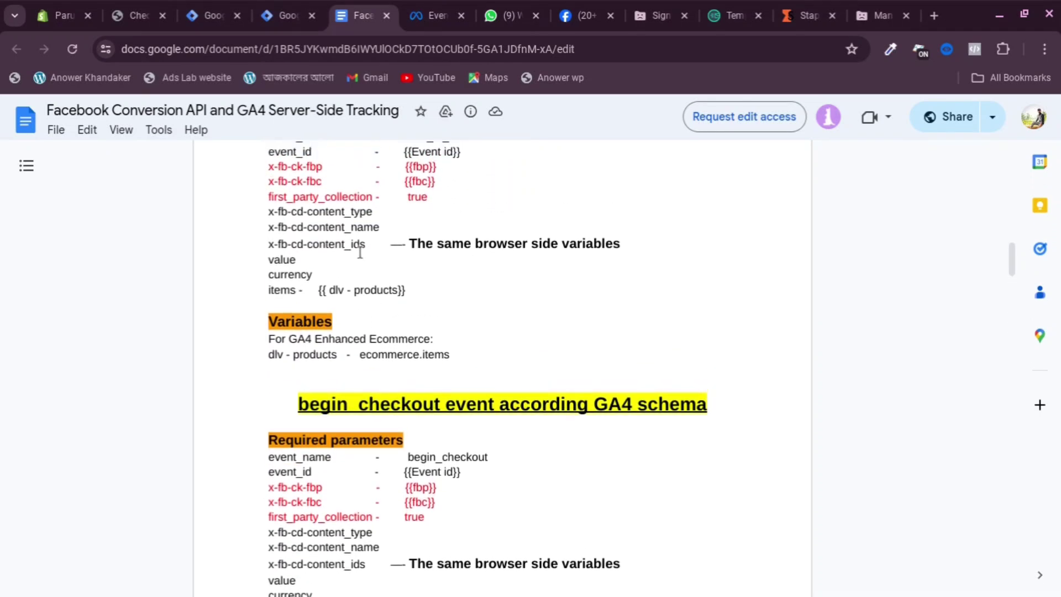
pyautogui.scroll(-4, 420, 265)
pyautogui.scroll(-3, 404, 331)
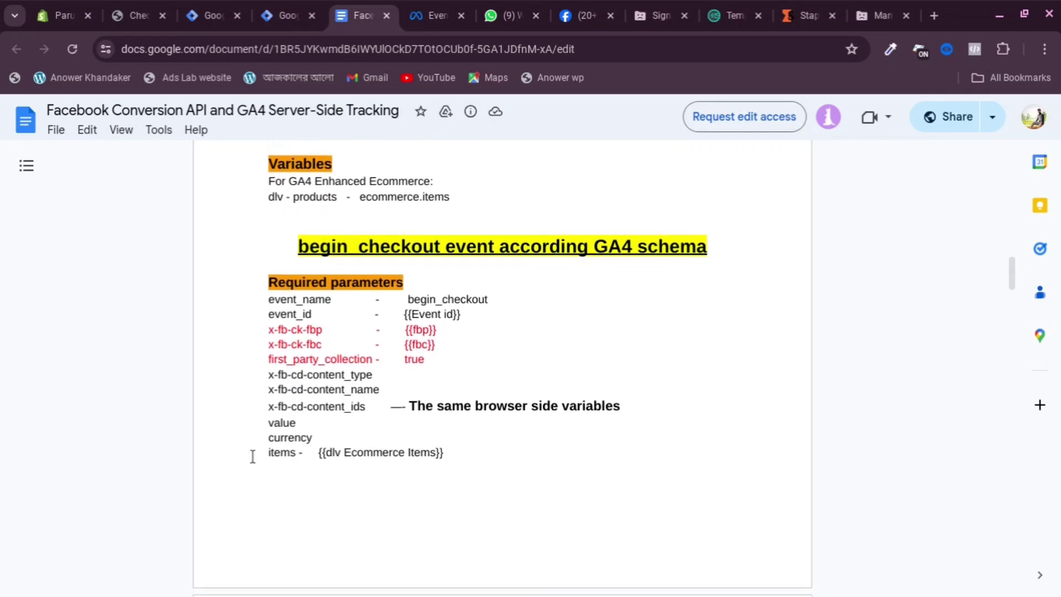
# Copy the word 'items' from the begin_checkout required parameters
pyautogui.moveTo(268, 454); pyautogui.dragTo(292, 459)
pyautogui.tripleClick(277, 453)
pyautogui.rightClick(276, 453)
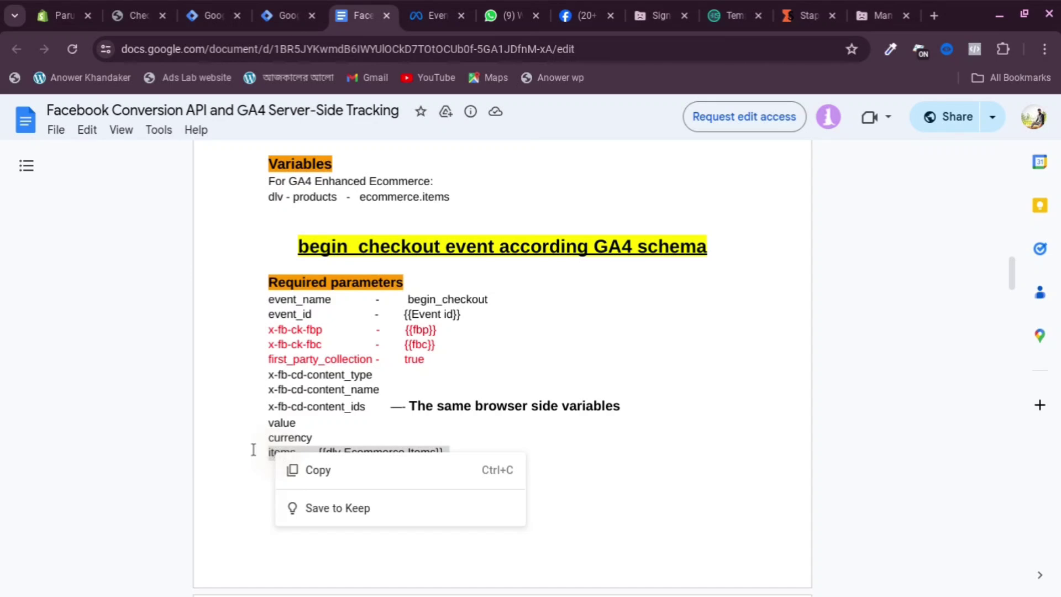
pyautogui.click(253, 447)
pyautogui.doubleClick(281, 453)
pyautogui.rightClick(279, 452)
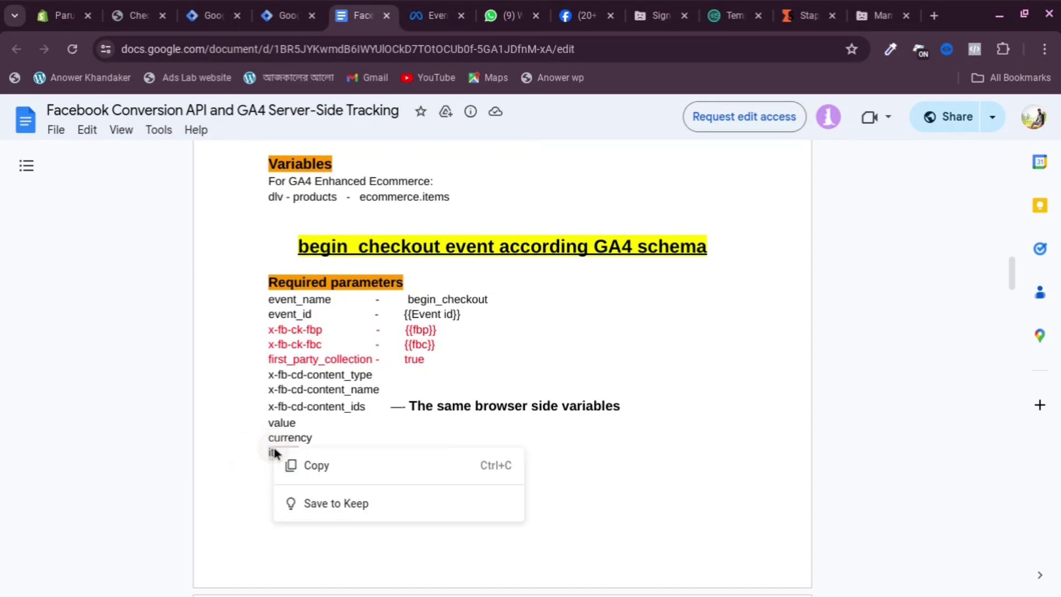
pyautogui.click(301, 464)
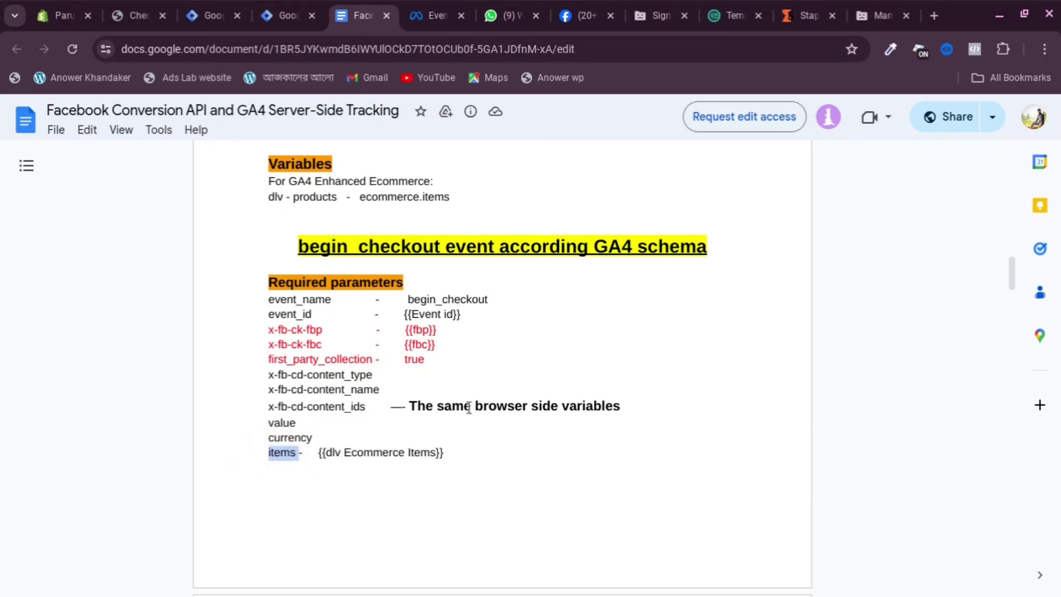
# Add an items user property with the value {{Items}}
pyautogui.click(280, 16)
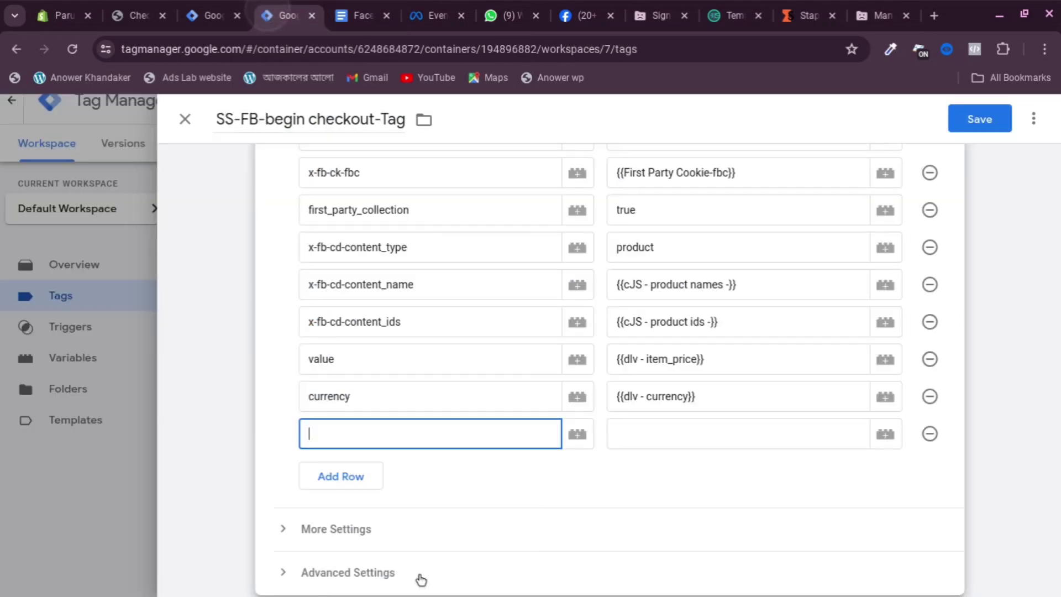
pyautogui.rightClick(362, 431)
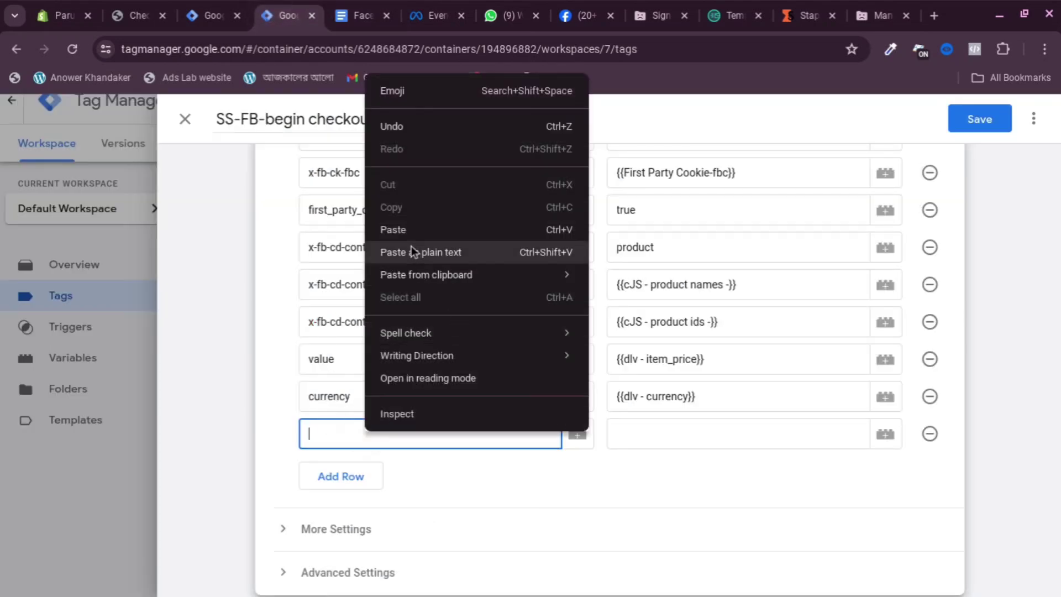
pyautogui.click(416, 230)
pyautogui.click(661, 434)
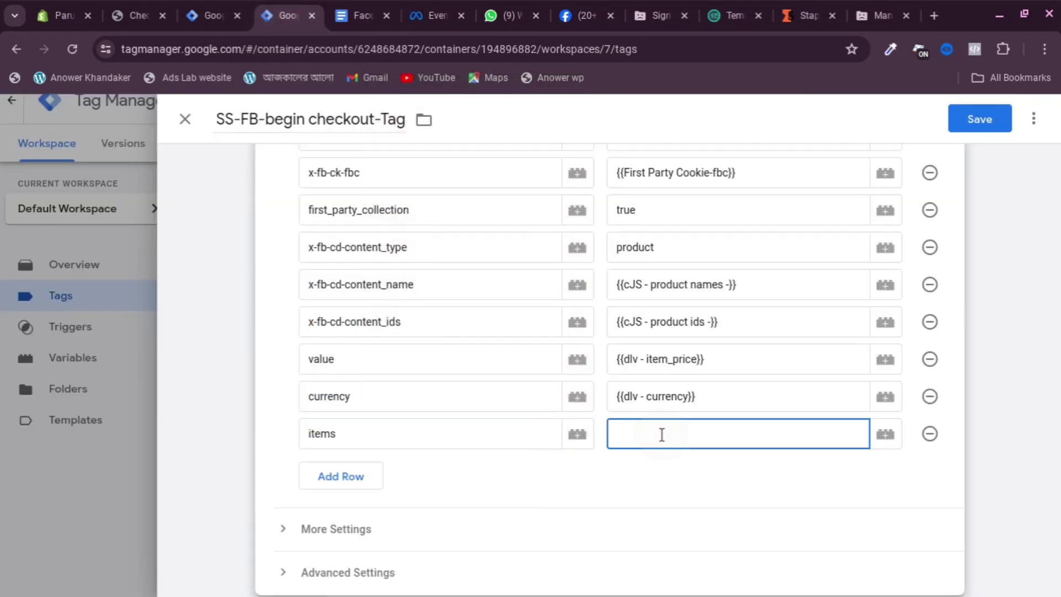
pyautogui.write('{{it')
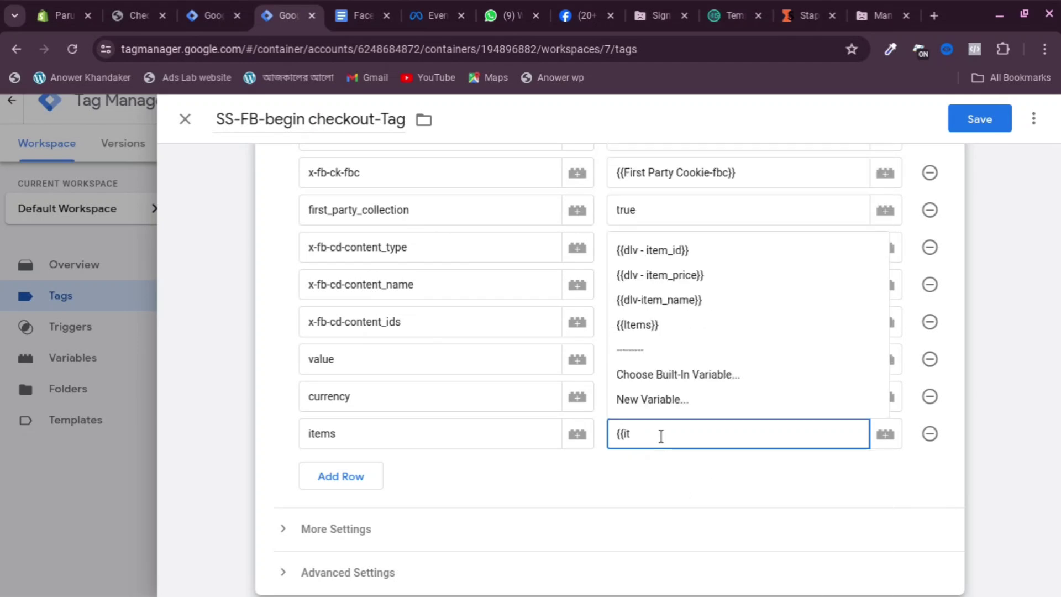
pyautogui.click(672, 324)
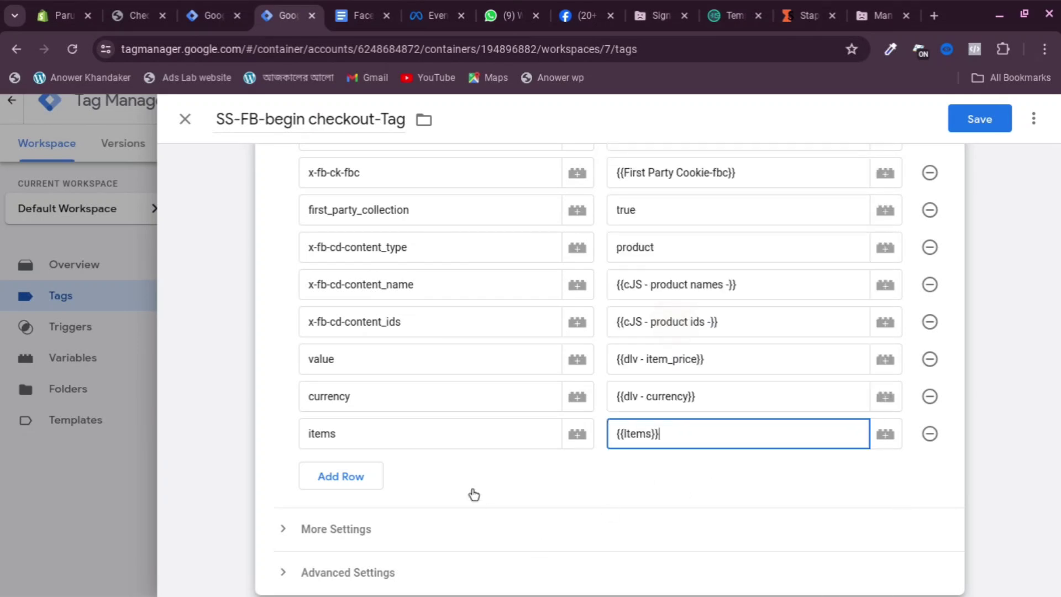
# Remove the FB-Add To Cart firing trigger from the tag
pyautogui.scroll(-1, 387, 464)
pyautogui.scroll(-2, 254, 350)
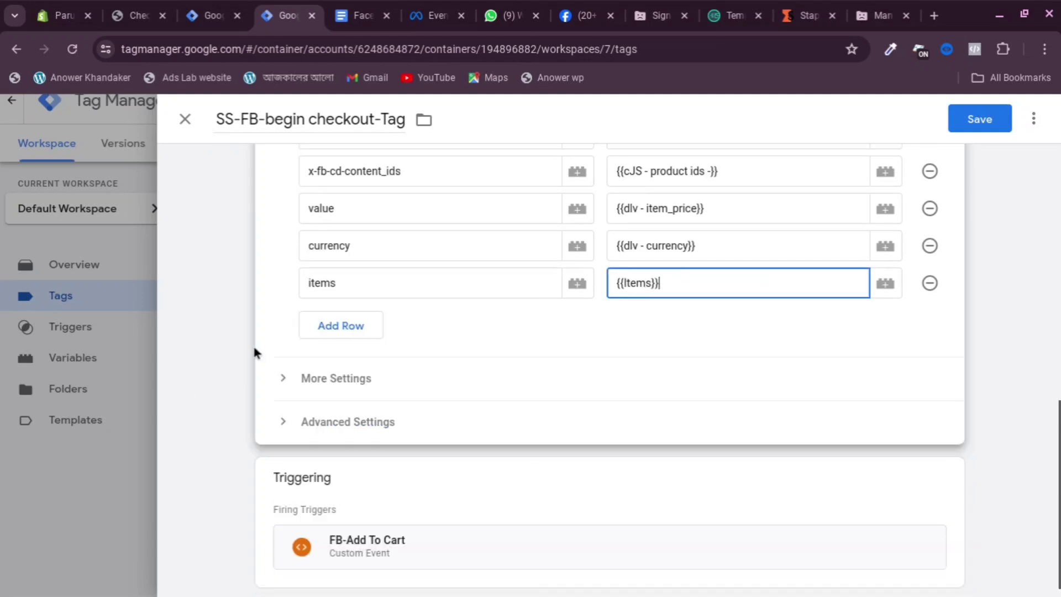
pyautogui.click(536, 475)
pyautogui.click(923, 498)
# Swap the begin checkout tag's trigger from FB-Add To Cart to FB begin Checkout and save it
pyautogui.click(446, 442)
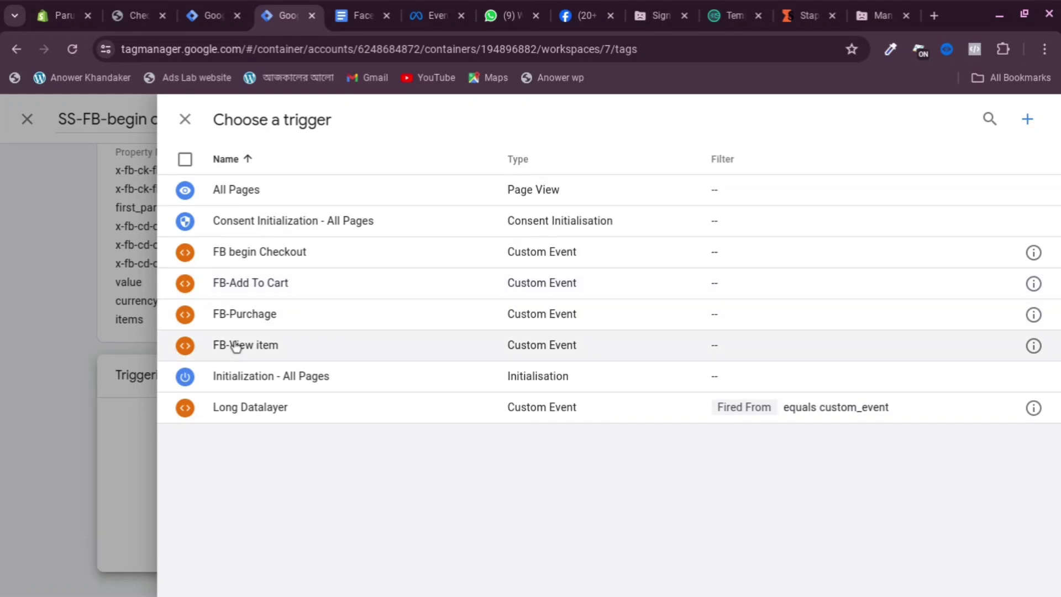
pyautogui.click(271, 254)
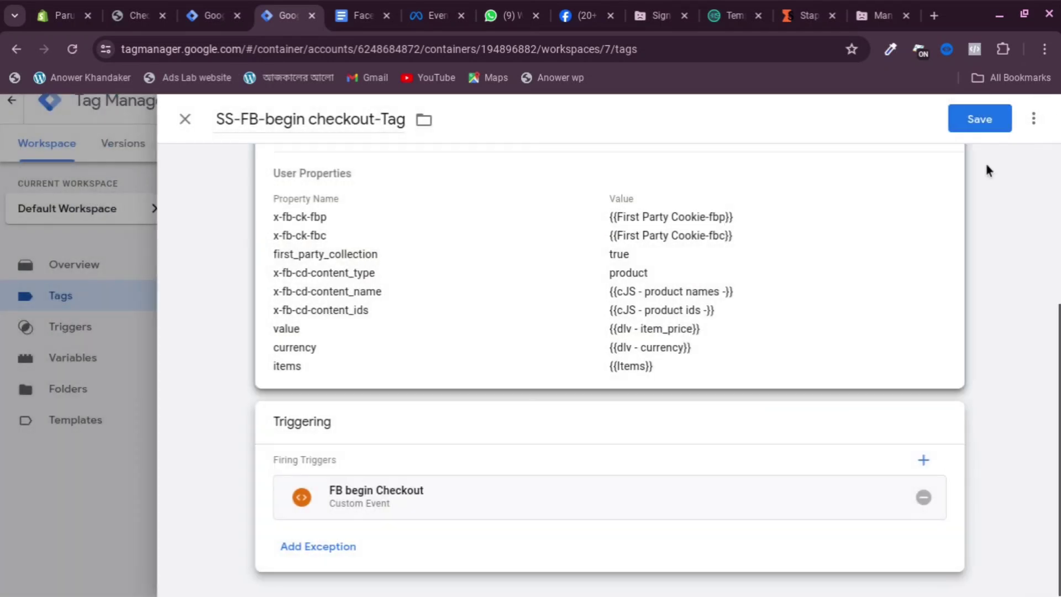
pyautogui.click(978, 118)
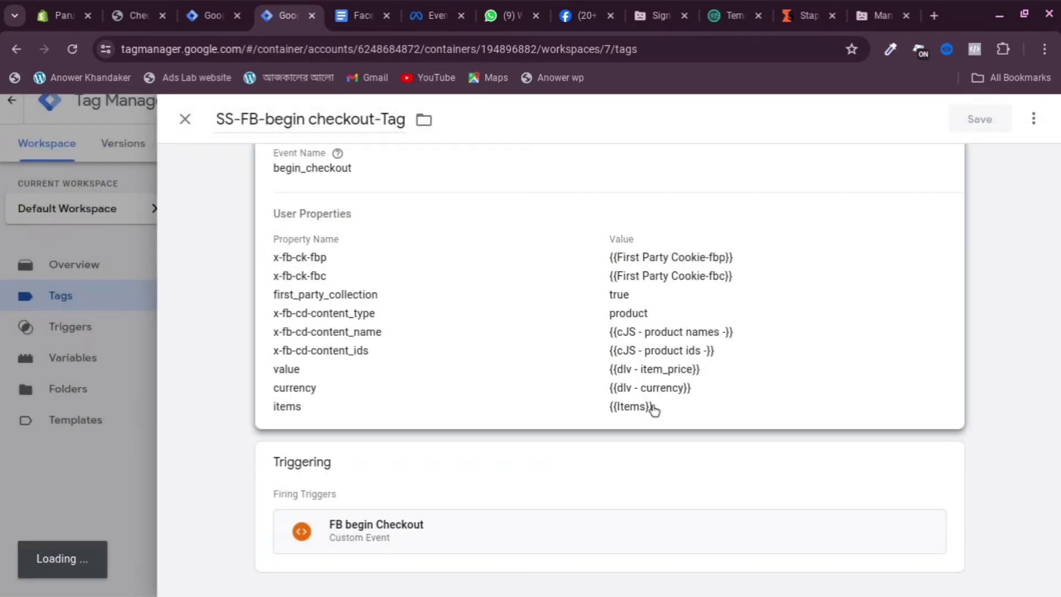
pyautogui.scroll(-2, 631, 250)
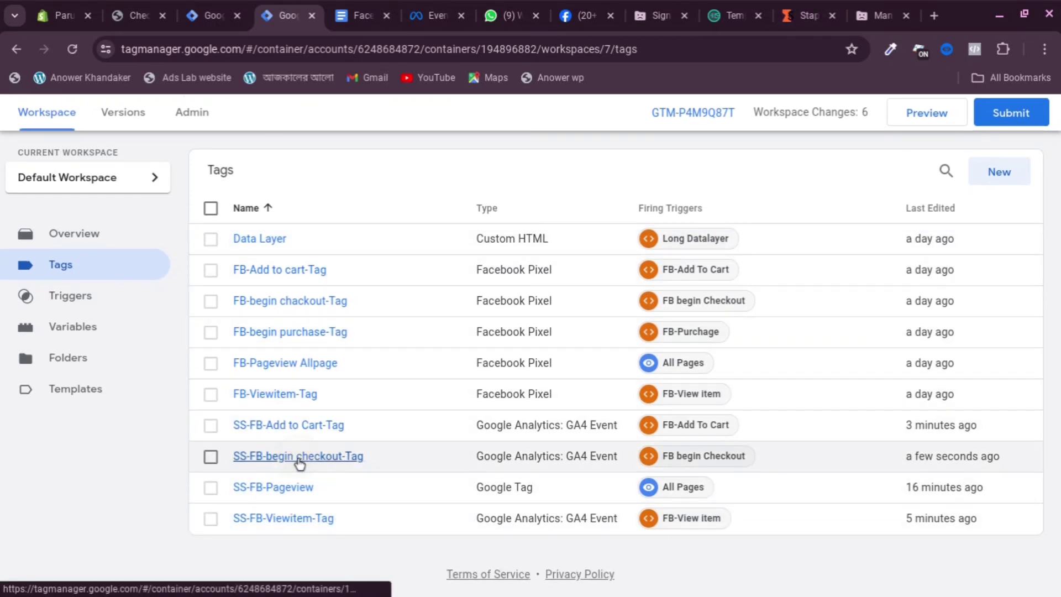
# Copy SS-FB-begin checkout-Tag and rename the copy to SS-FB-Puchase-Tag
pyautogui.click(300, 462)
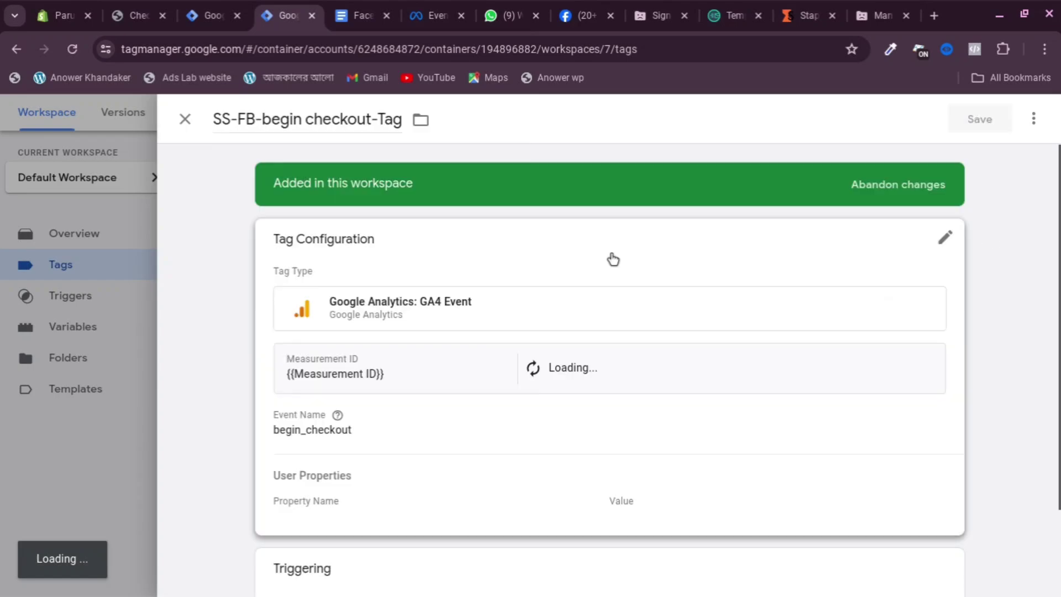
pyautogui.click(1033, 119)
pyautogui.click(983, 155)
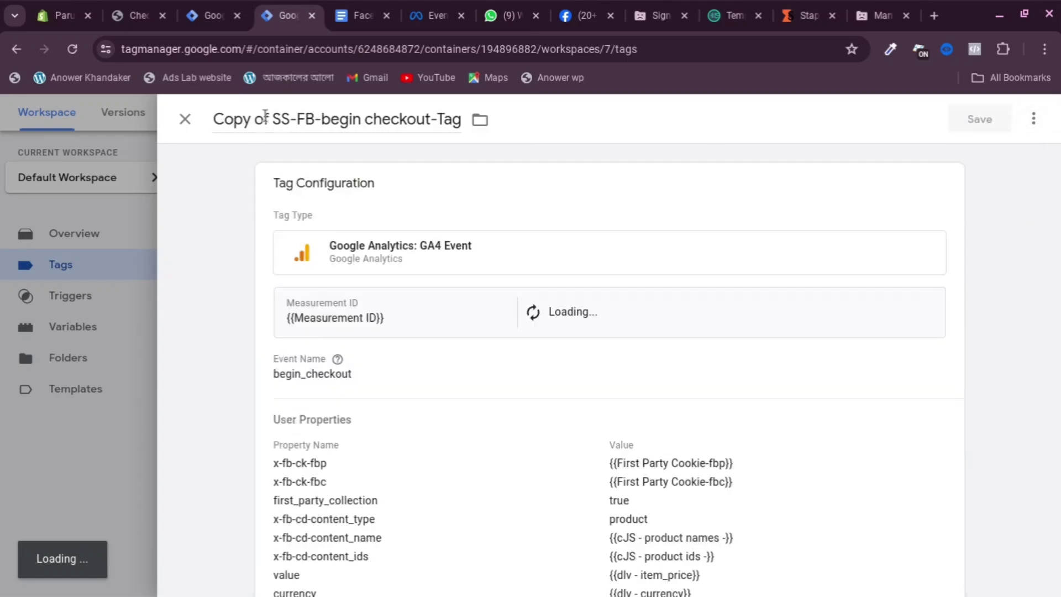
pyautogui.moveTo(265, 115); pyautogui.dragTo(372, 124)
pyautogui.press('BackSpace')
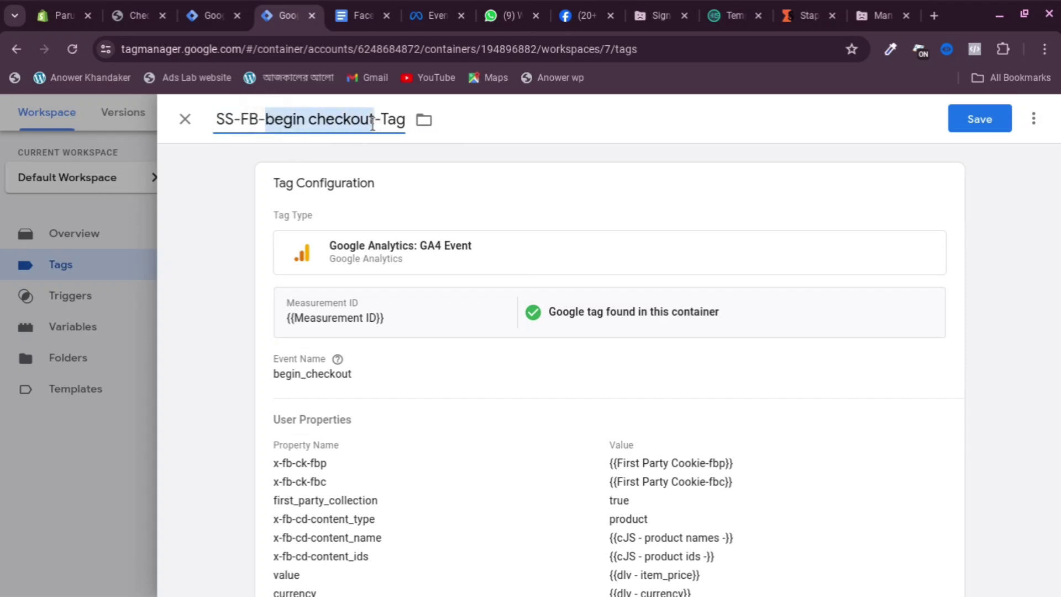
pyautogui.write('P')
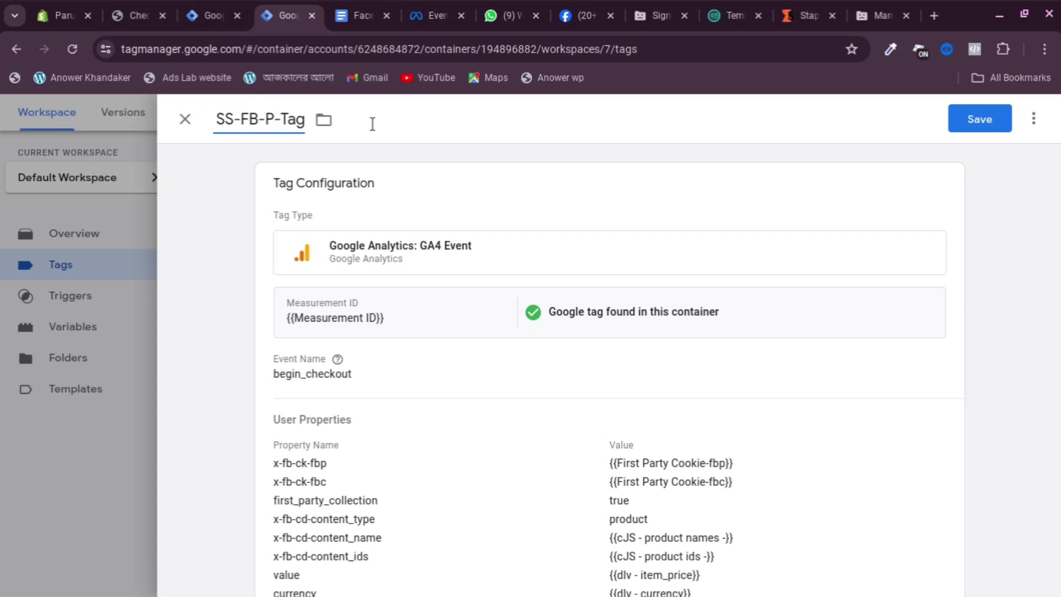
pyautogui.write('urchag')
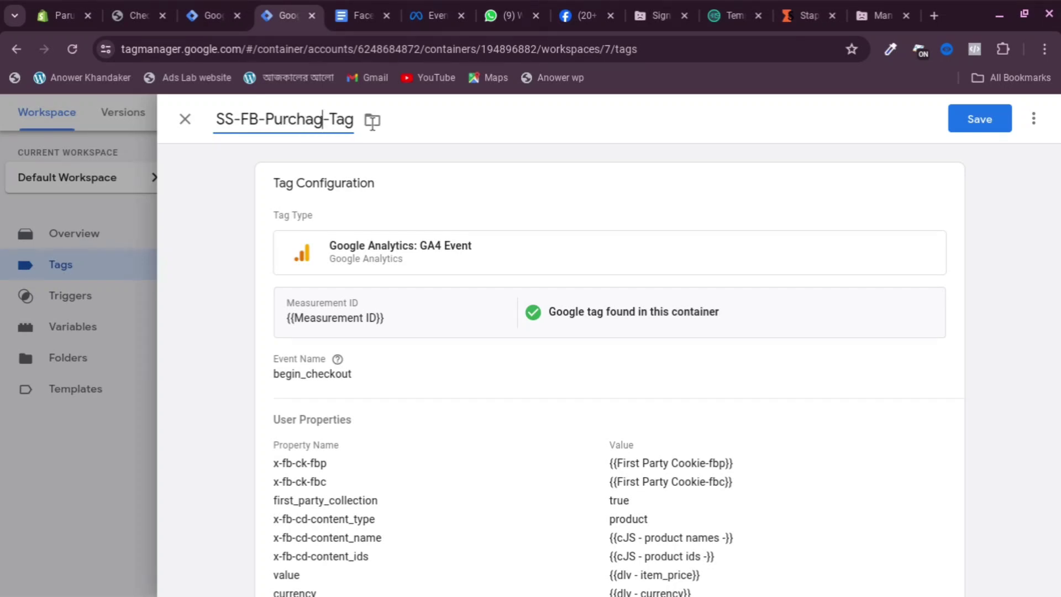
pyautogui.write('e')
# Change the event name to purchase and add an empty user property row
pyautogui.click(433, 398)
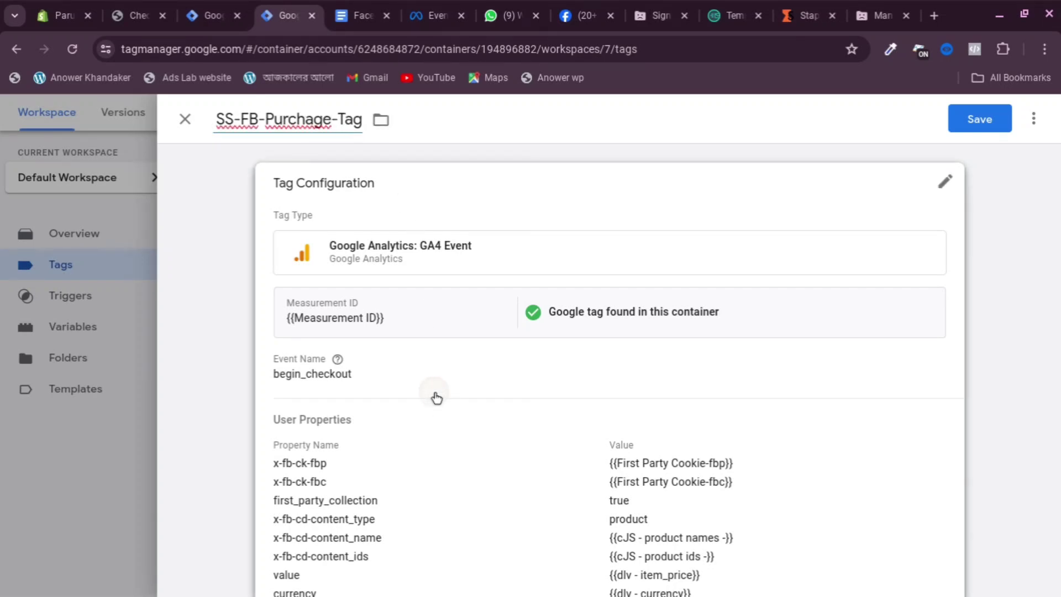
pyautogui.moveTo(370, 418); pyautogui.dragTo(279, 420)
pyautogui.press('BackSpace')
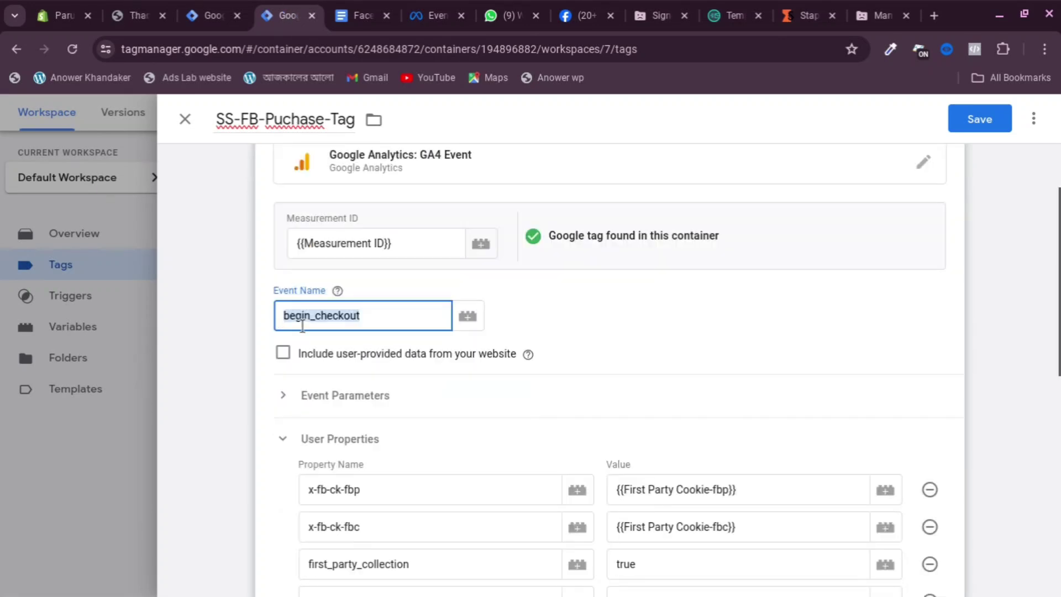
pyautogui.press('BackSpace')
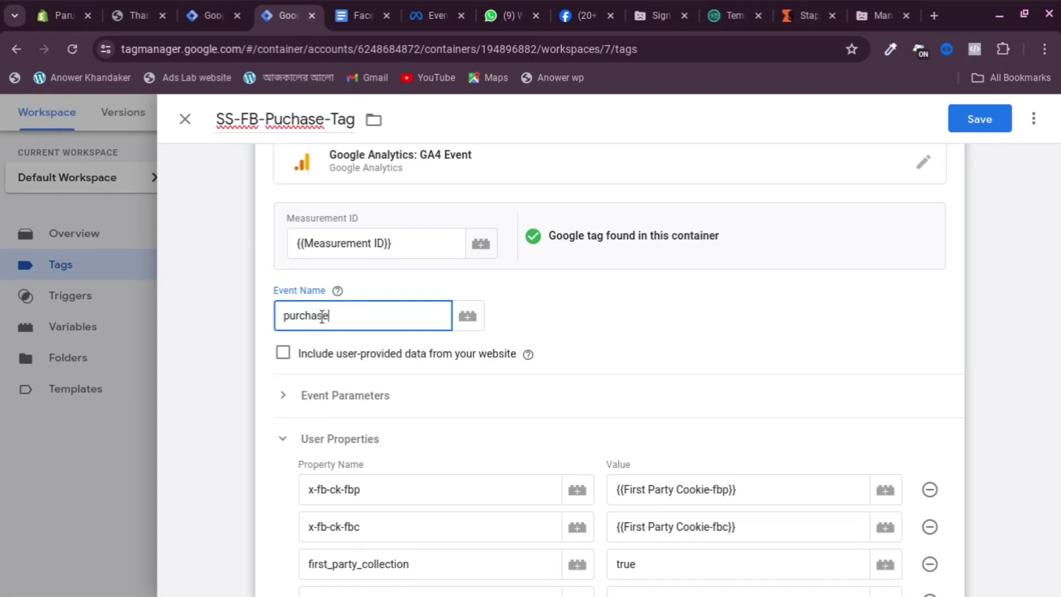
pyautogui.scroll(-6, 372, 367)
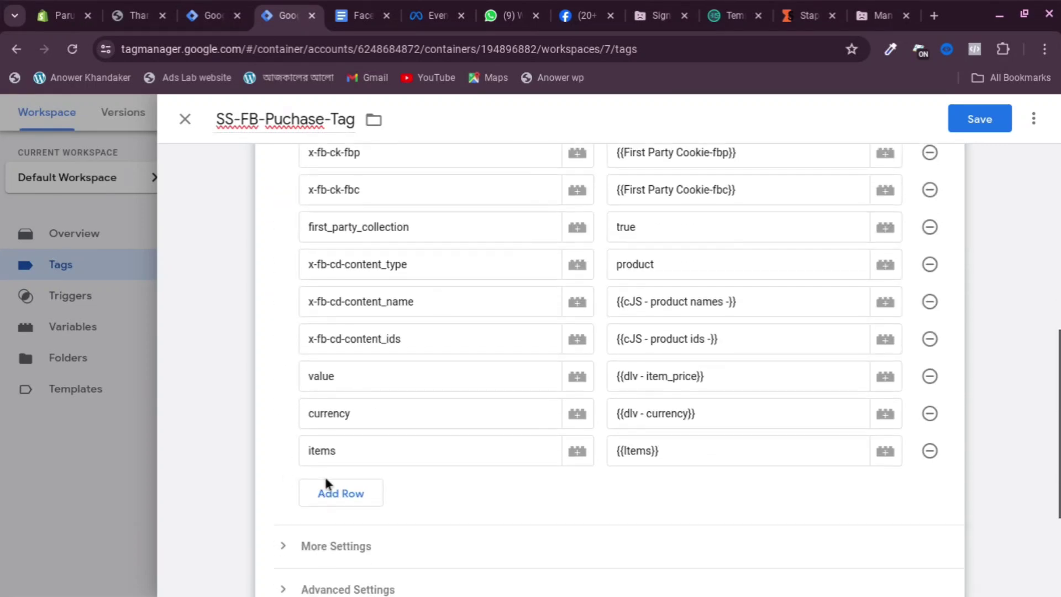
pyautogui.click(351, 495)
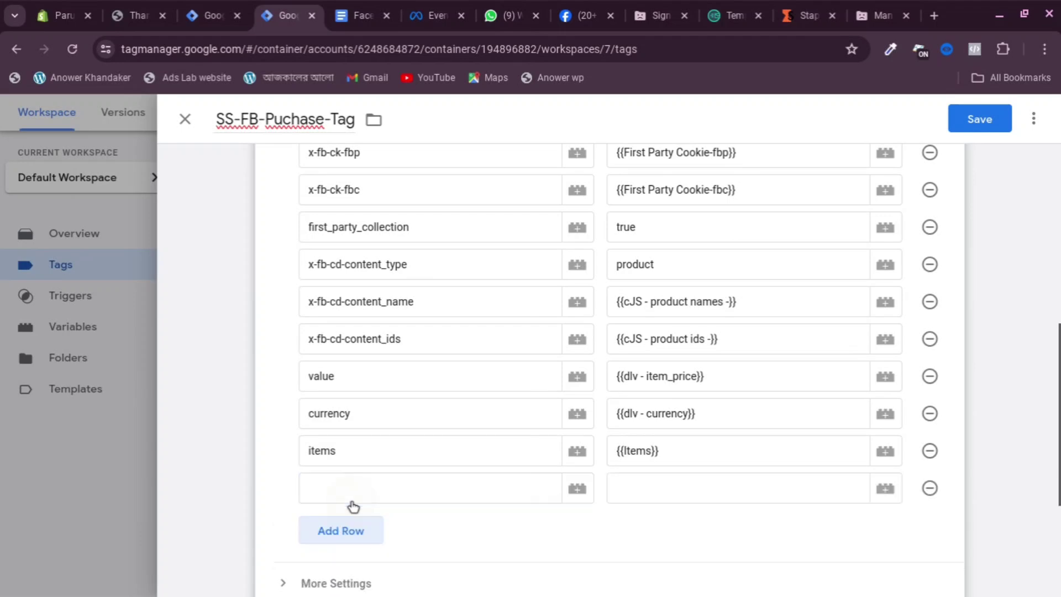
pyautogui.click(367, 493)
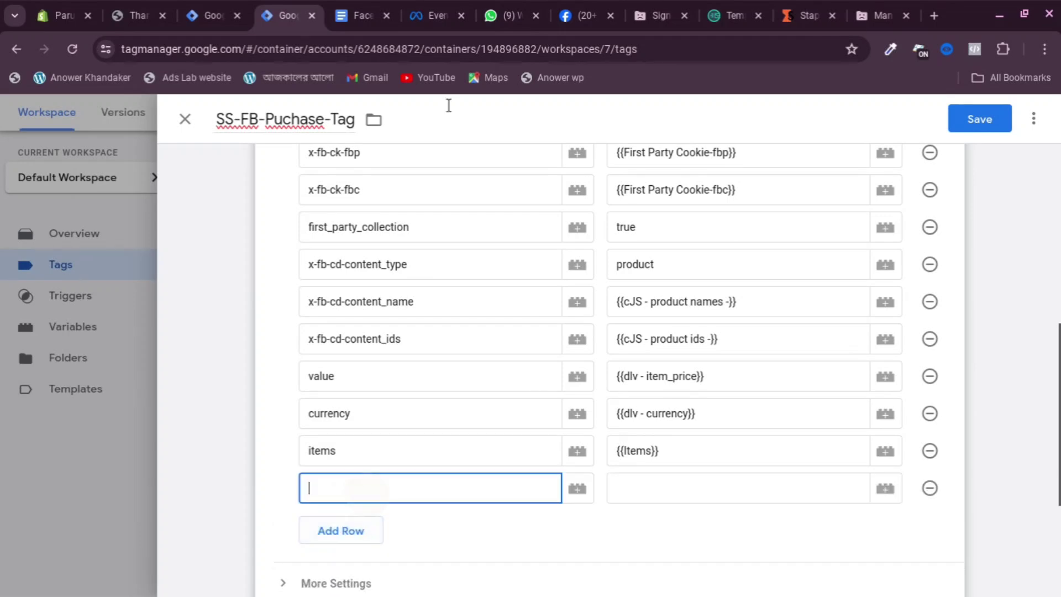
# Copy the transaction_id parameter name from the tracking guide doc, then go back to Tag Manager
pyautogui.click(367, 15)
pyautogui.scroll(-8, 477, 320)
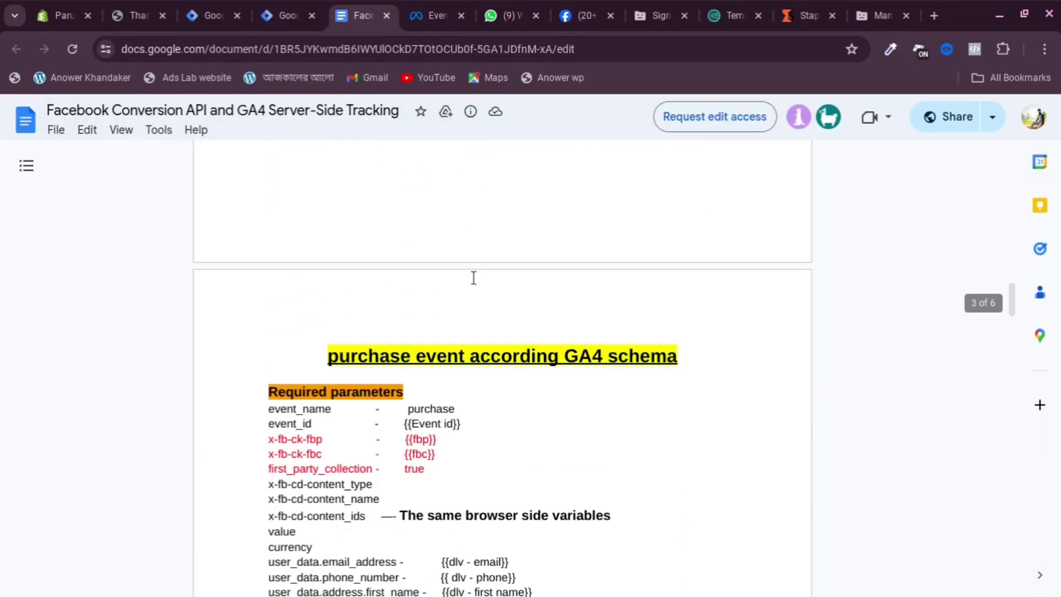
pyautogui.scroll(-3, 470, 284)
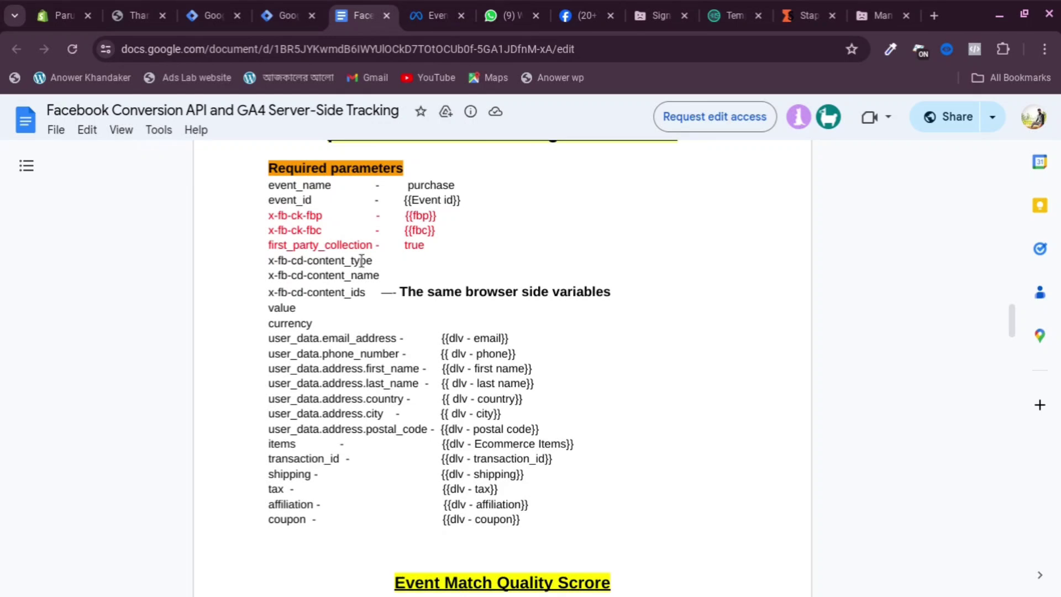
pyautogui.scroll(-1, 304, 469)
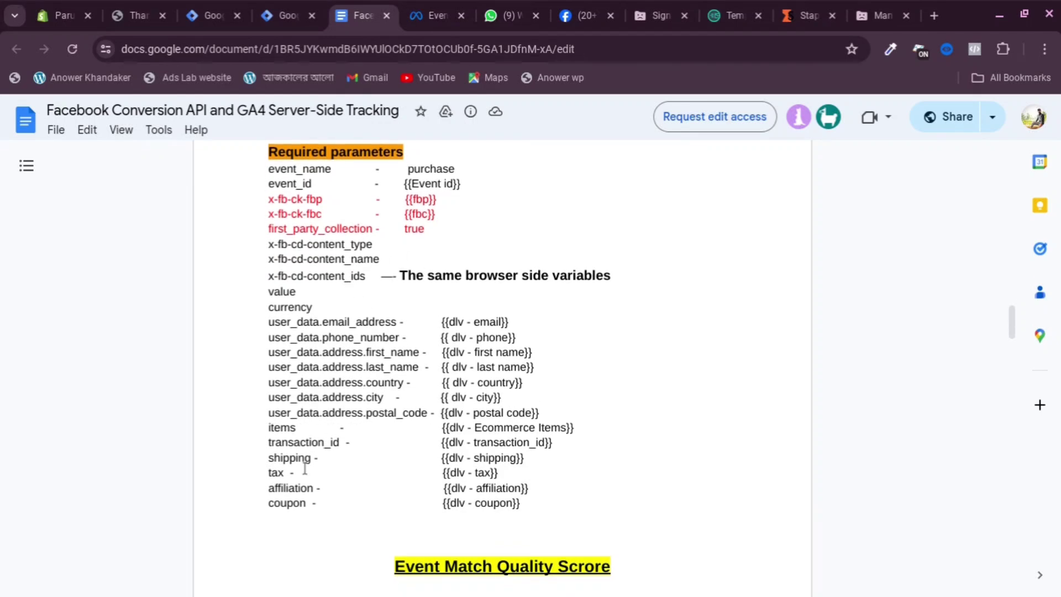
pyautogui.moveTo(257, 442); pyautogui.dragTo(369, 454)
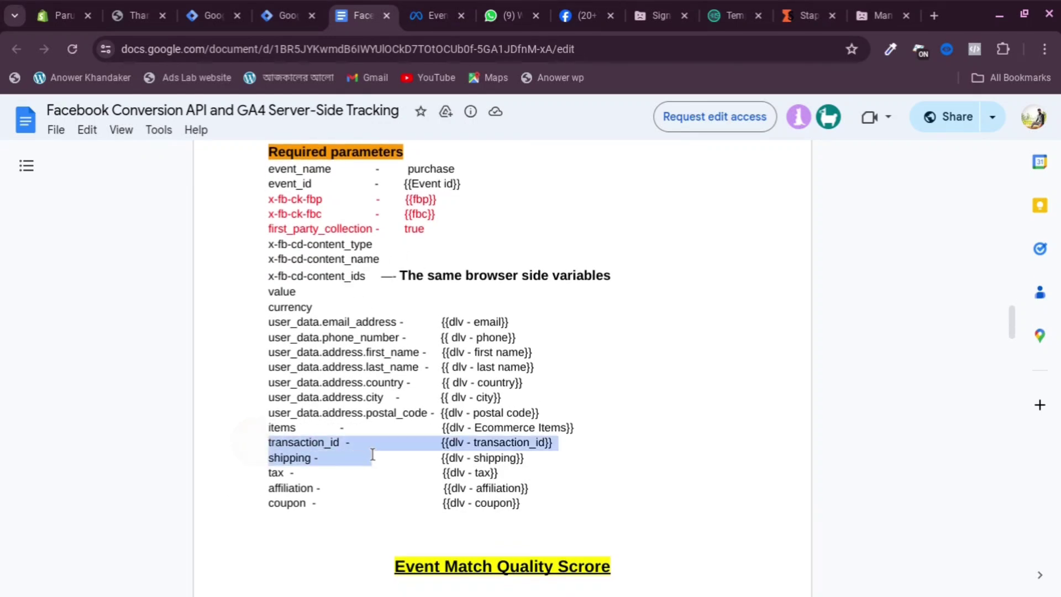
pyautogui.click(373, 435)
pyautogui.click(300, 442)
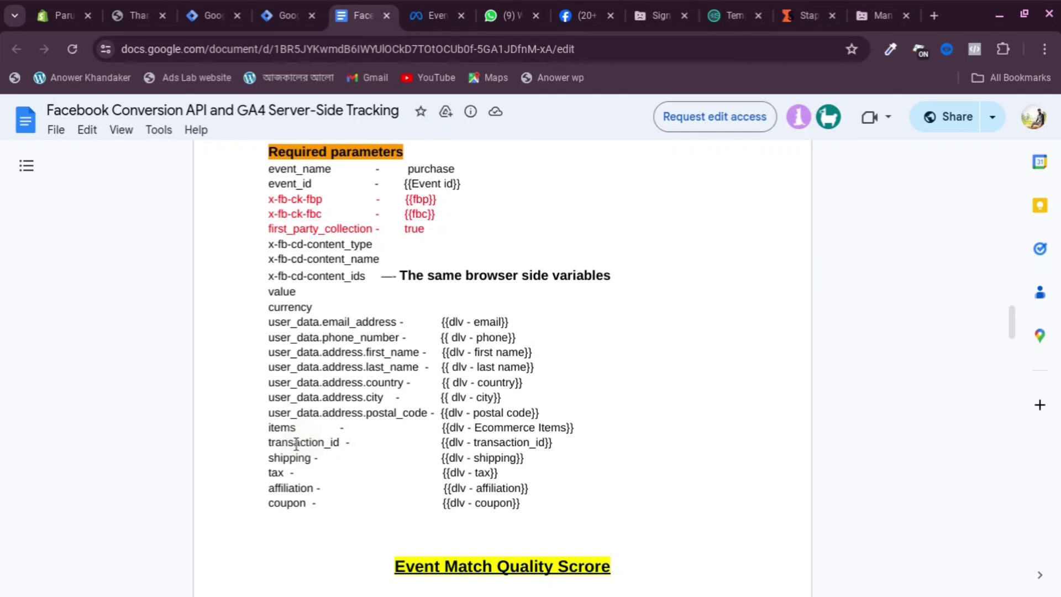
pyautogui.moveTo(251, 439); pyautogui.dragTo(358, 441)
pyautogui.hotkey('ctrl', 'c')
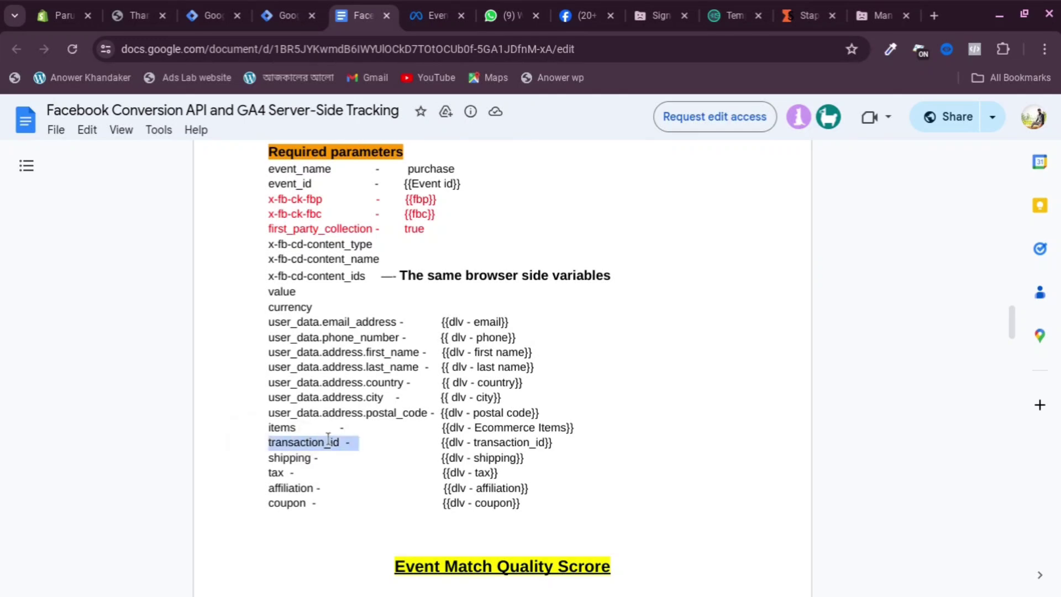
pyautogui.rightClick(329, 440)
pyautogui.click(275, 15)
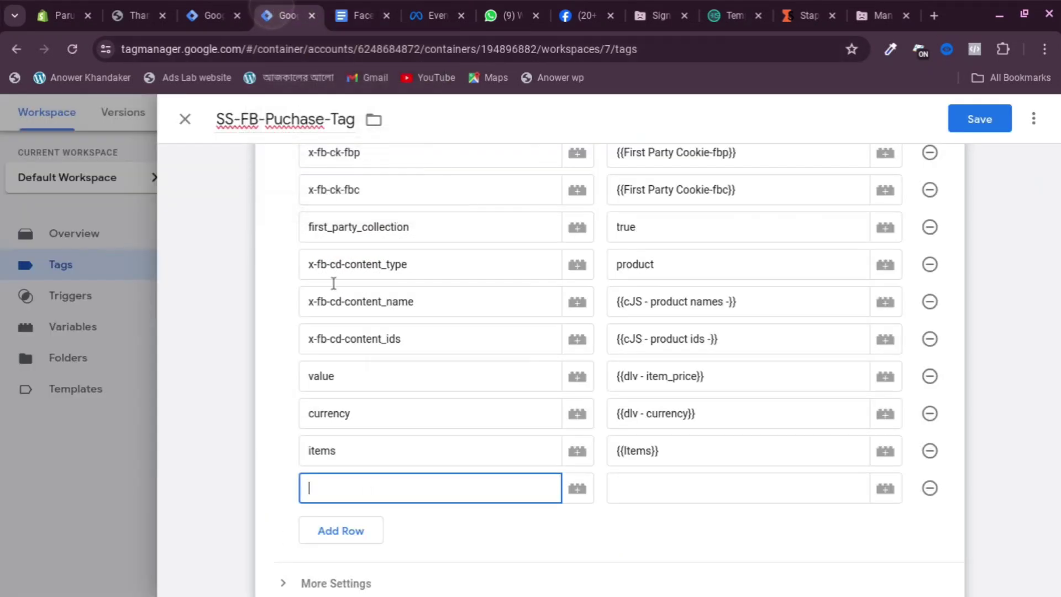
# Fill the new user property row with name transaction_id and value {{dlv - transaction_id}}
pyautogui.rightClick(329, 482)
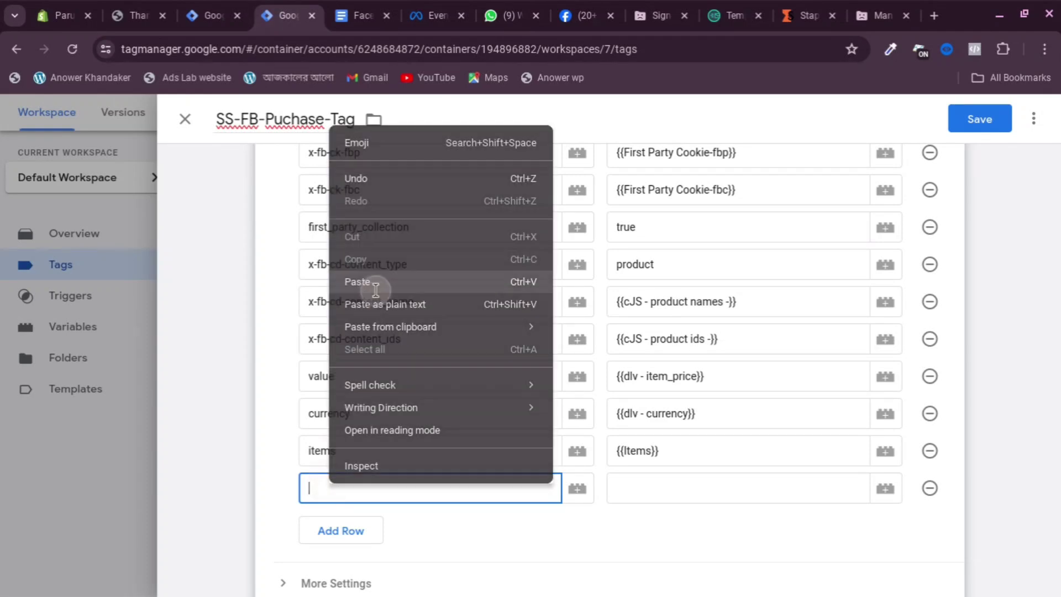
pyautogui.click(332, 279)
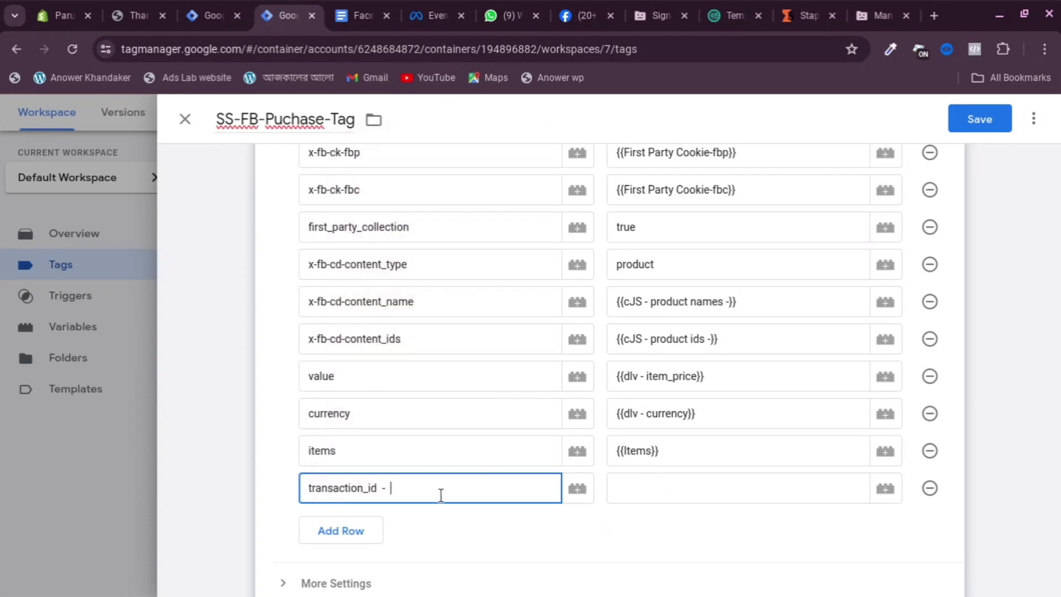
pyautogui.click(634, 487)
pyautogui.click(392, 490)
pyautogui.click(626, 488)
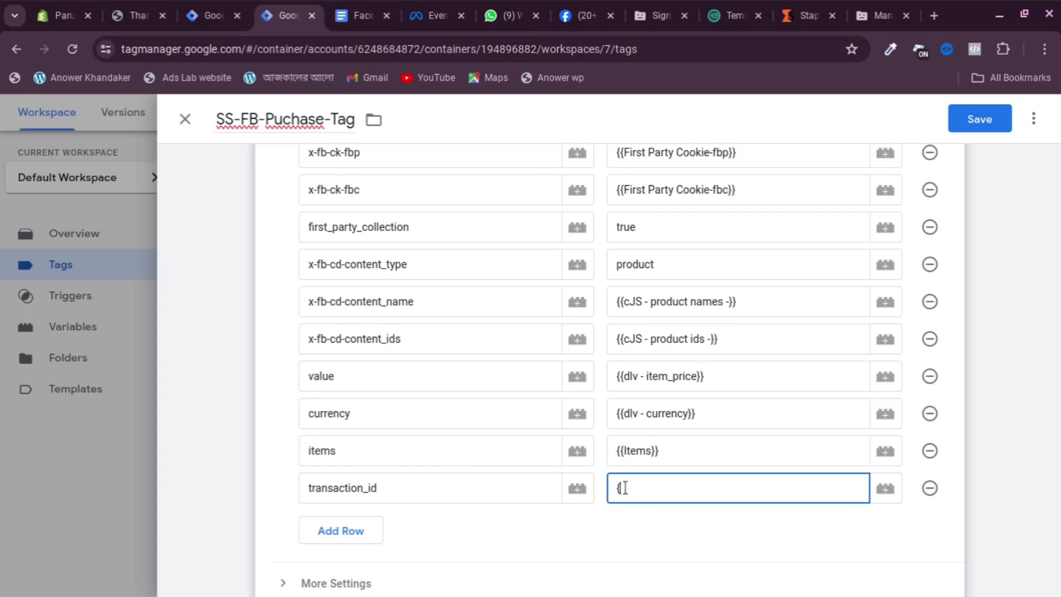
pyautogui.write('{{')
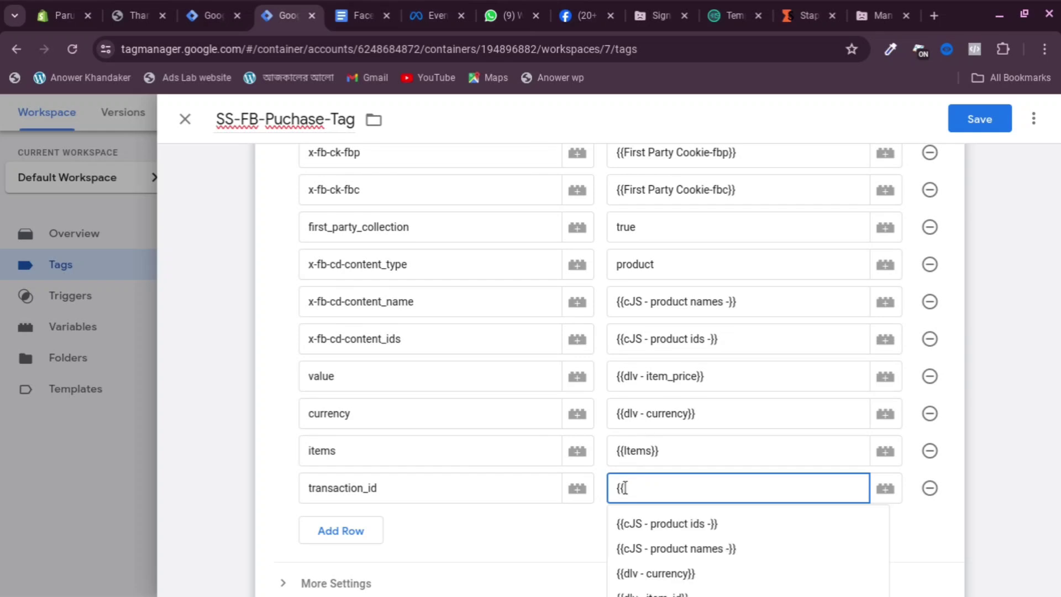
pyautogui.write('or')
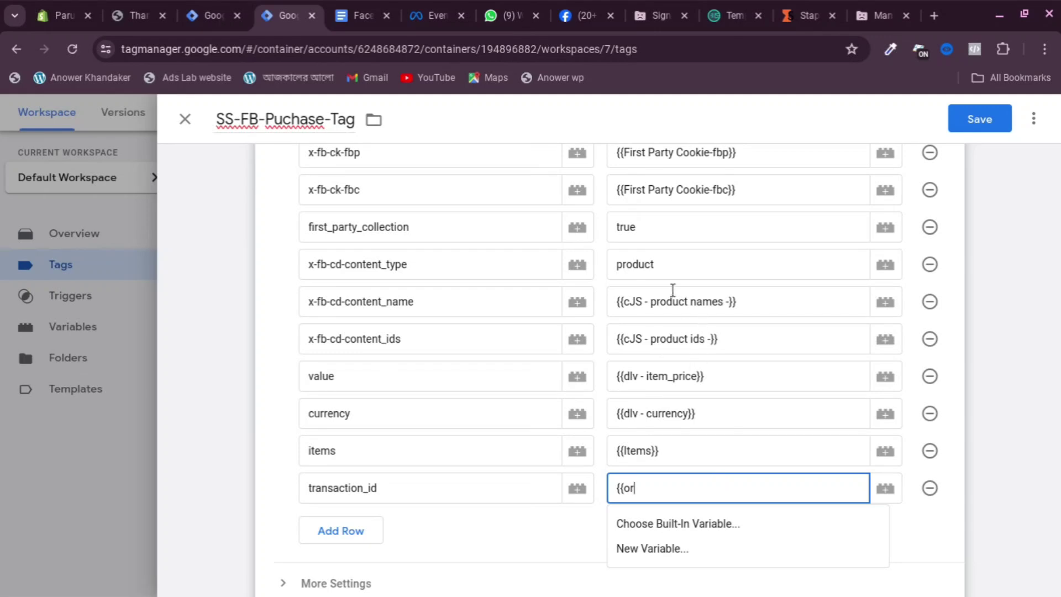
pyautogui.press('BackSpace')
pyautogui.press('BackSpace')
pyautogui.press('BackSpace')
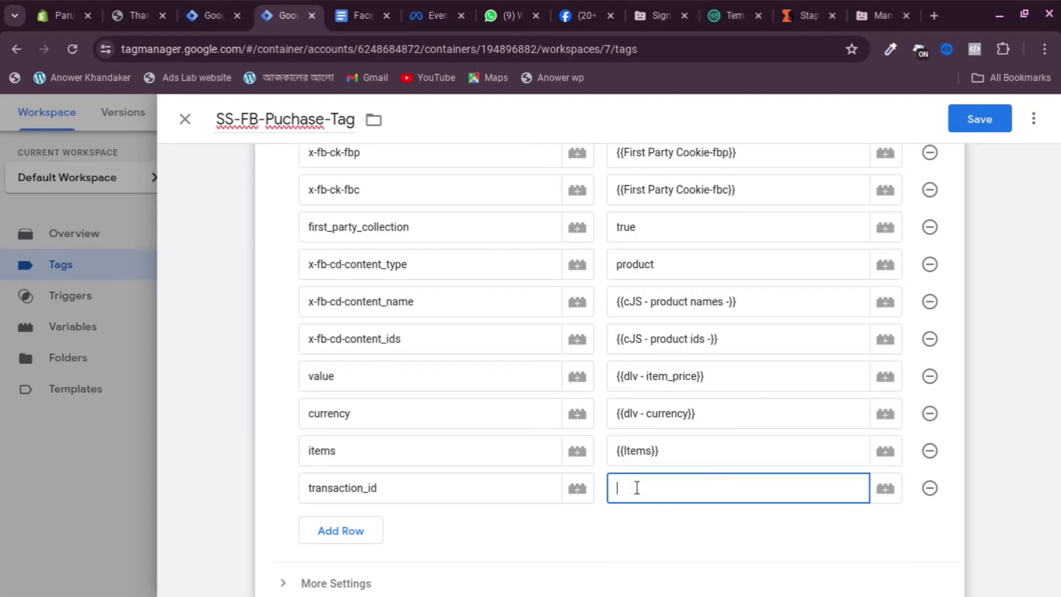
pyautogui.write('{tr')
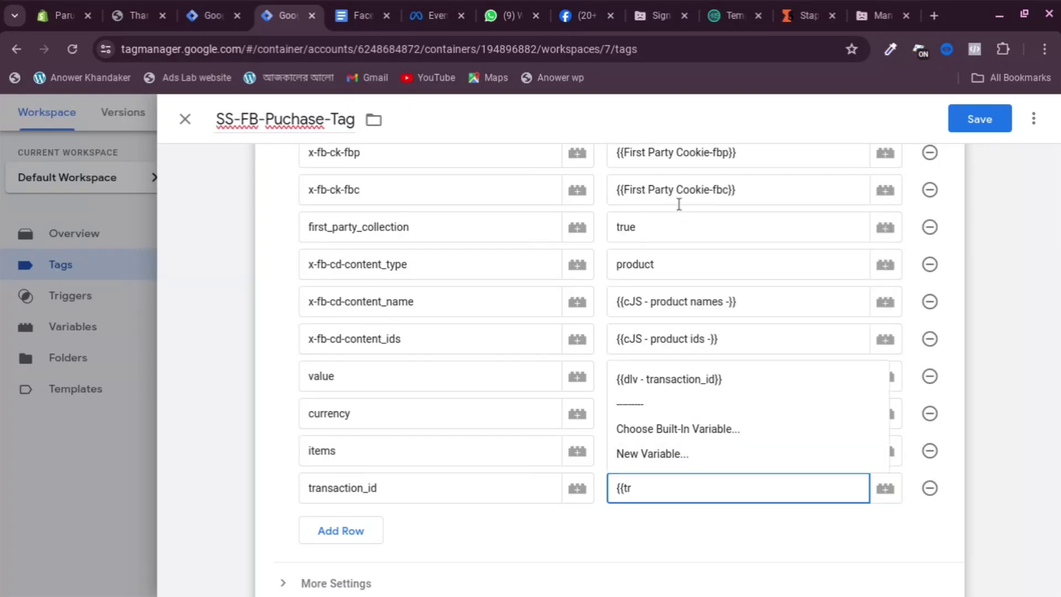
pyautogui.click(689, 378)
pyautogui.scroll(-1, 531, 356)
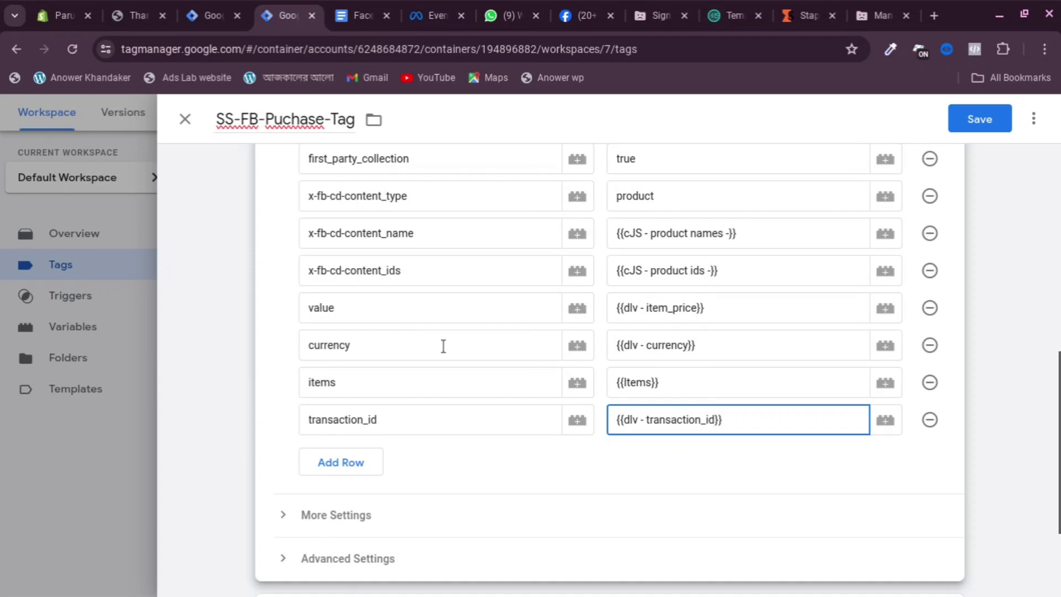
pyautogui.scroll(-3, 444, 346)
# Replace the FB begin Checkout trigger with FB-Purchage and save SS-FB-Puchase-Tag
pyautogui.click(481, 493)
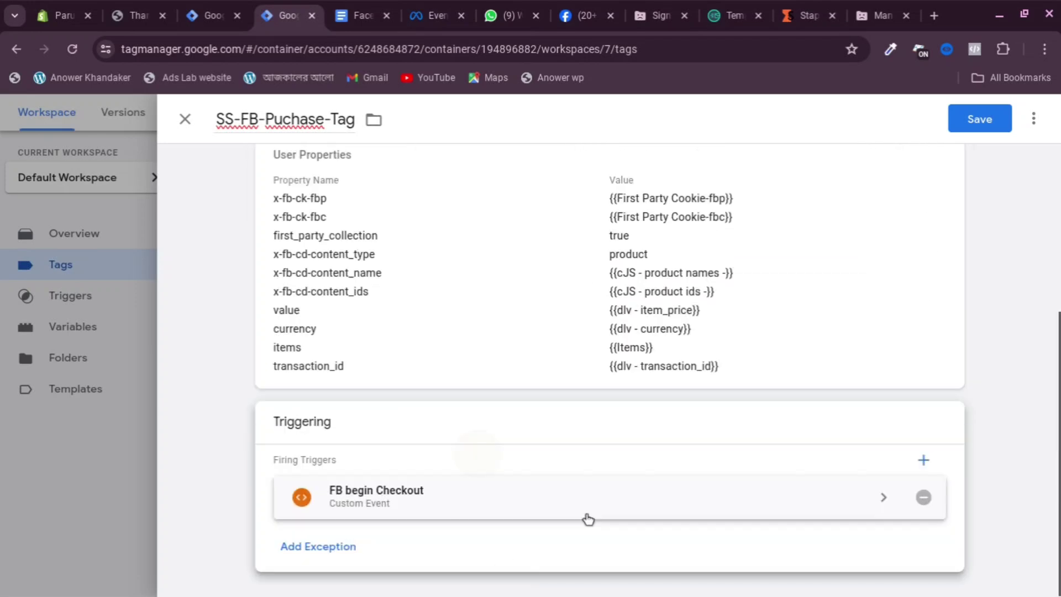
pyautogui.click(923, 497)
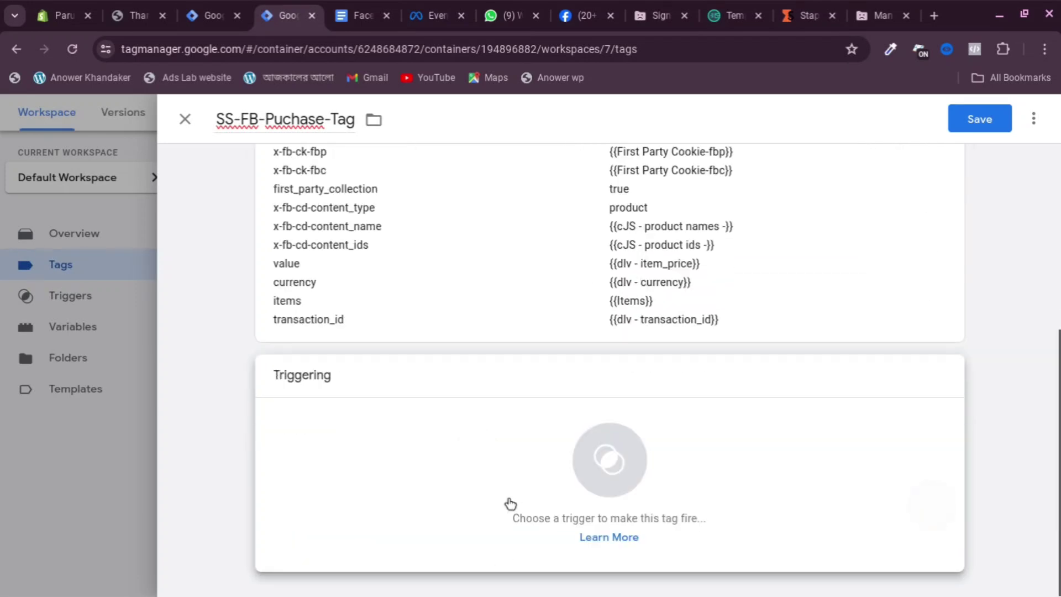
pyautogui.click(657, 456)
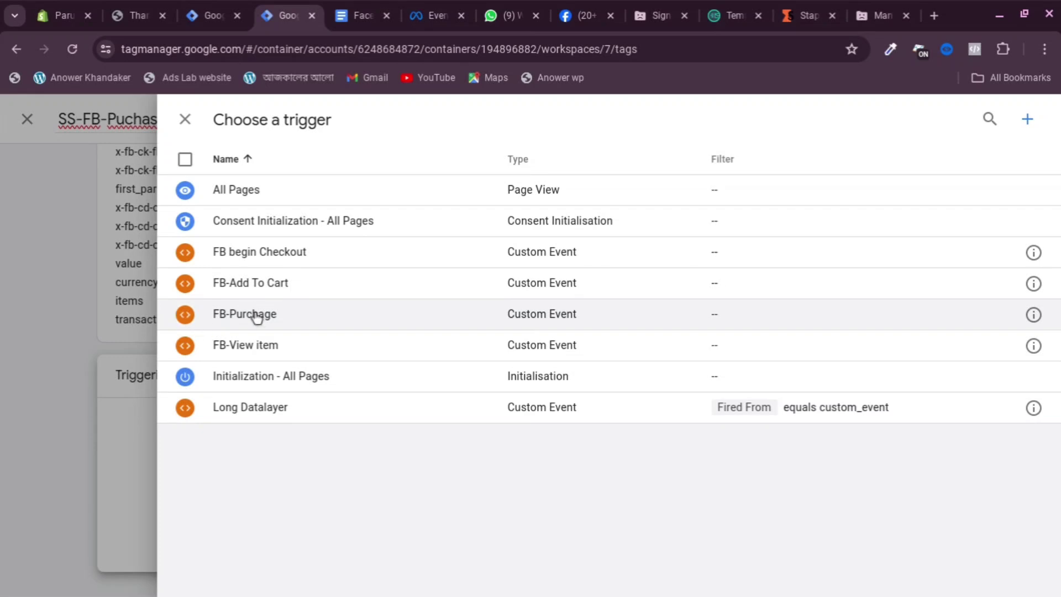
pyautogui.click(269, 326)
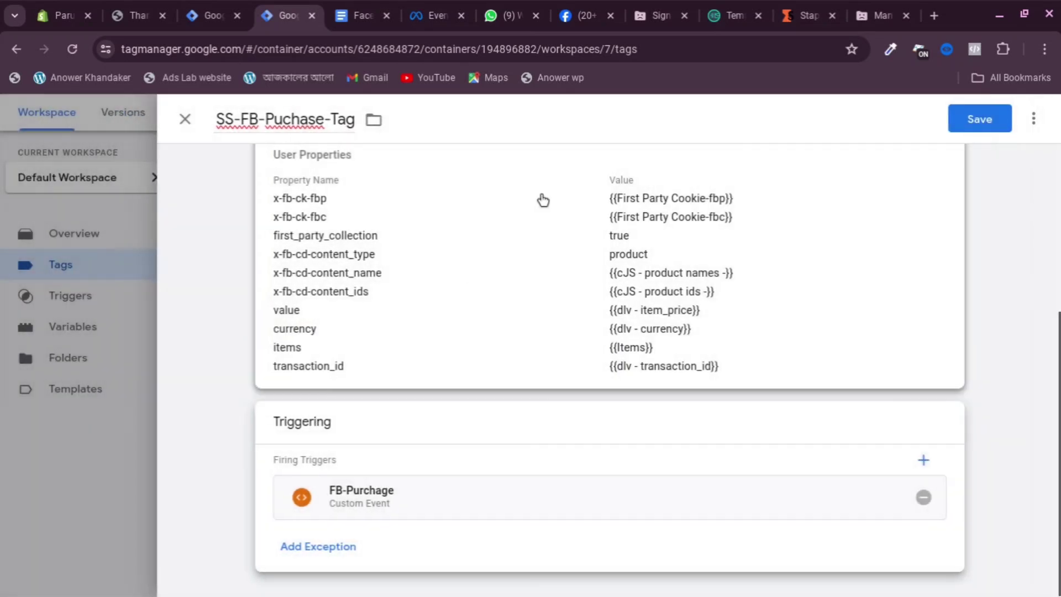
pyautogui.click(993, 126)
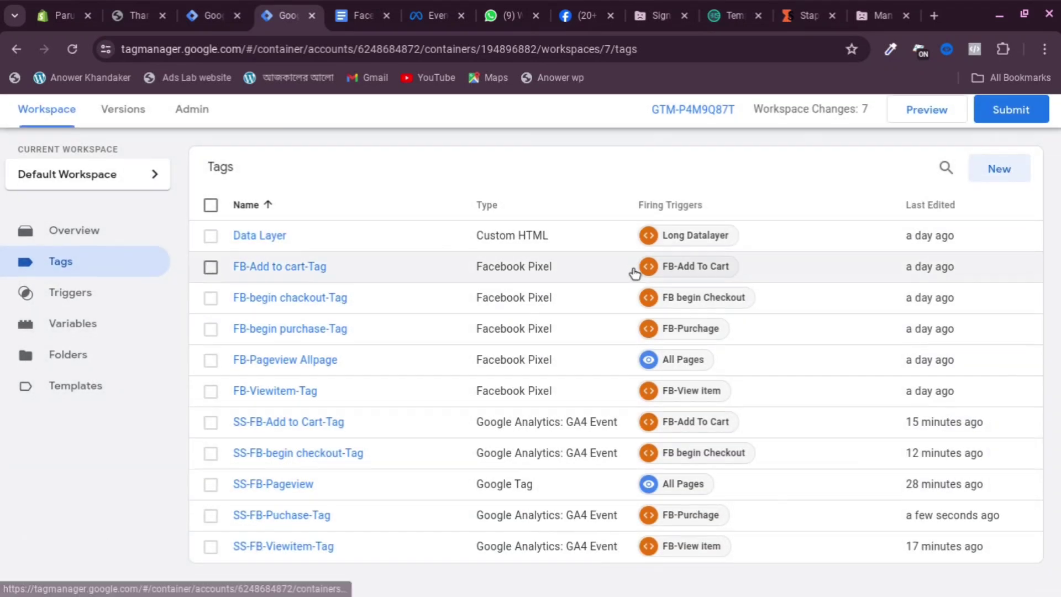
# Discard an accidental empty new tag and publish web container GTM-P4M9Q87T without a version name
pyautogui.scroll(-1, 635, 268)
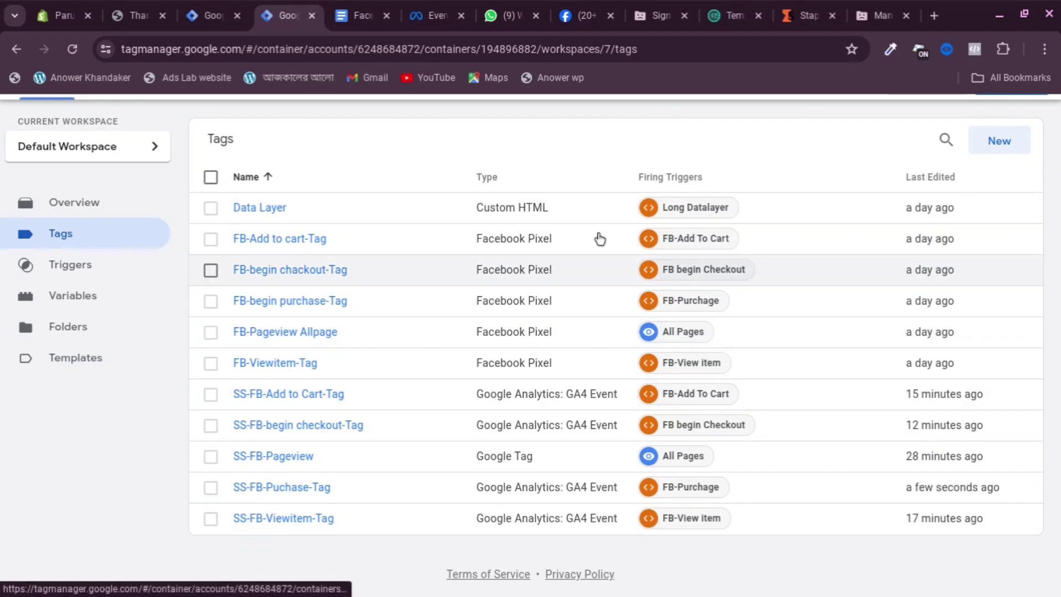
pyautogui.click(1000, 148)
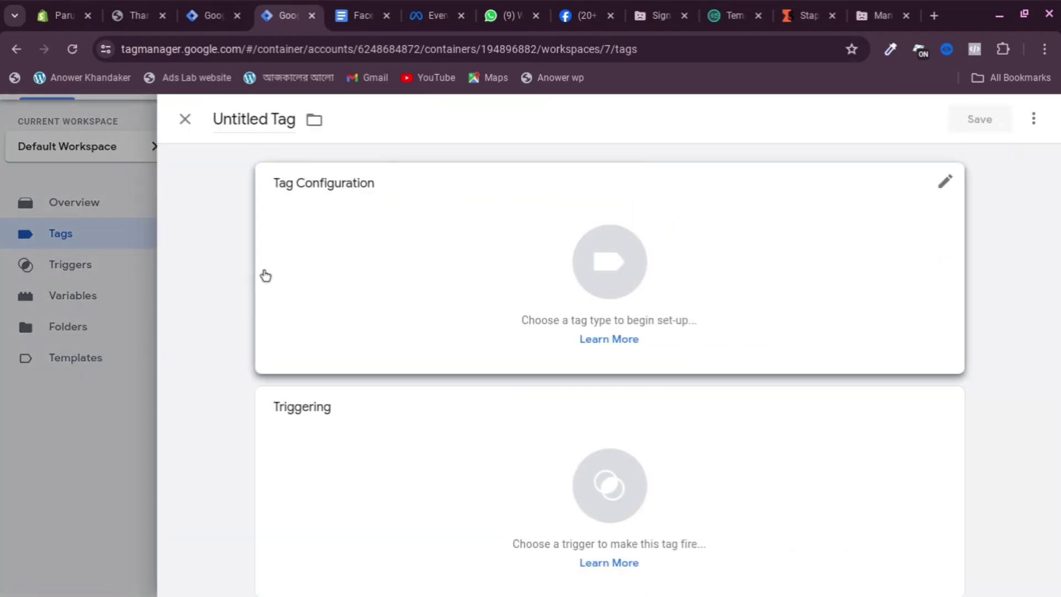
pyautogui.click(139, 368)
pyautogui.scroll(2, 851, 238)
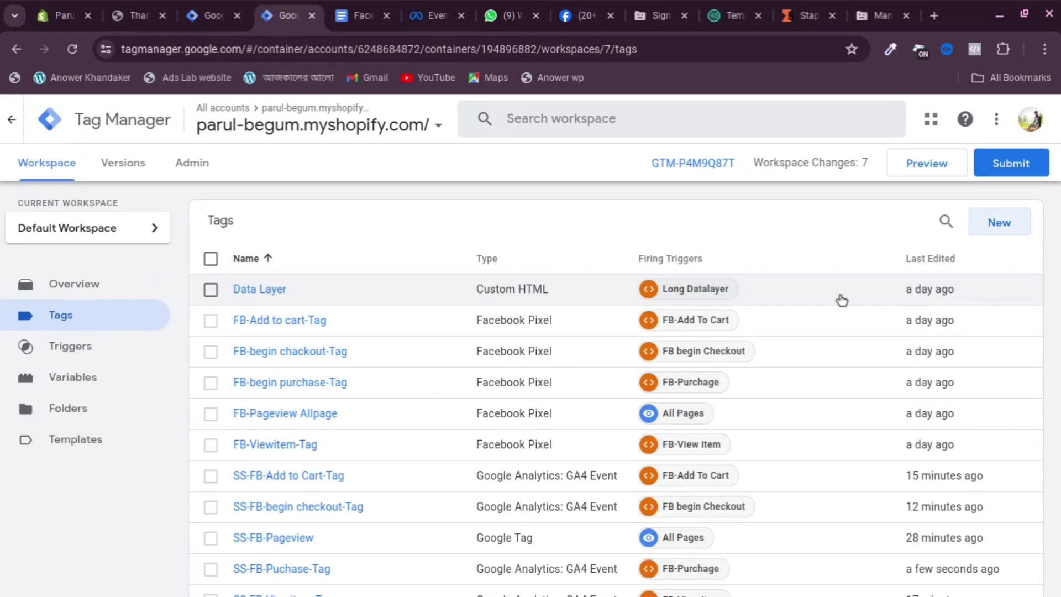
pyautogui.click(1001, 164)
pyautogui.click(1007, 123)
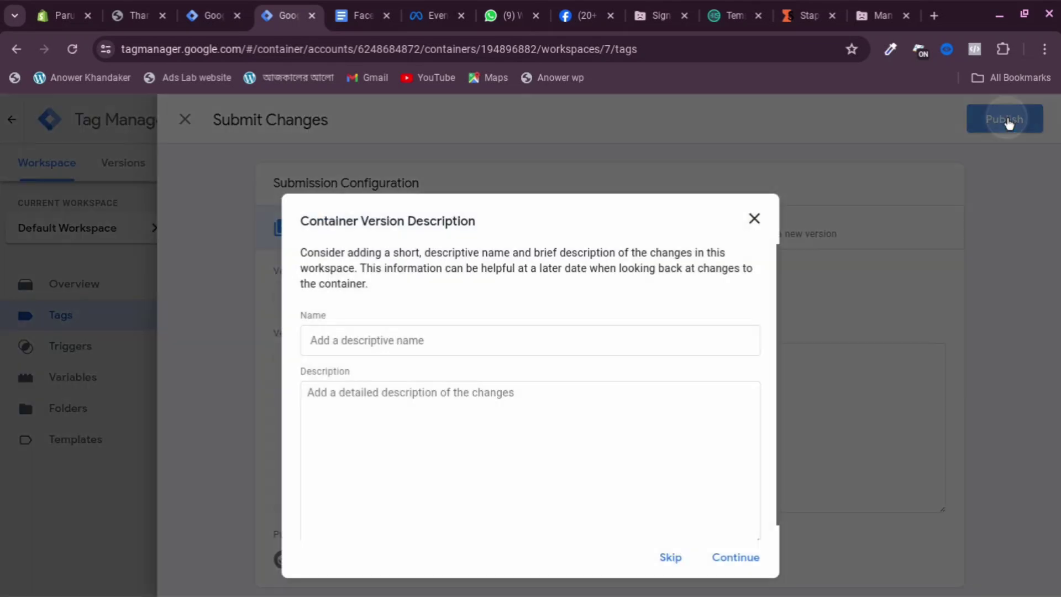
pyautogui.click(676, 559)
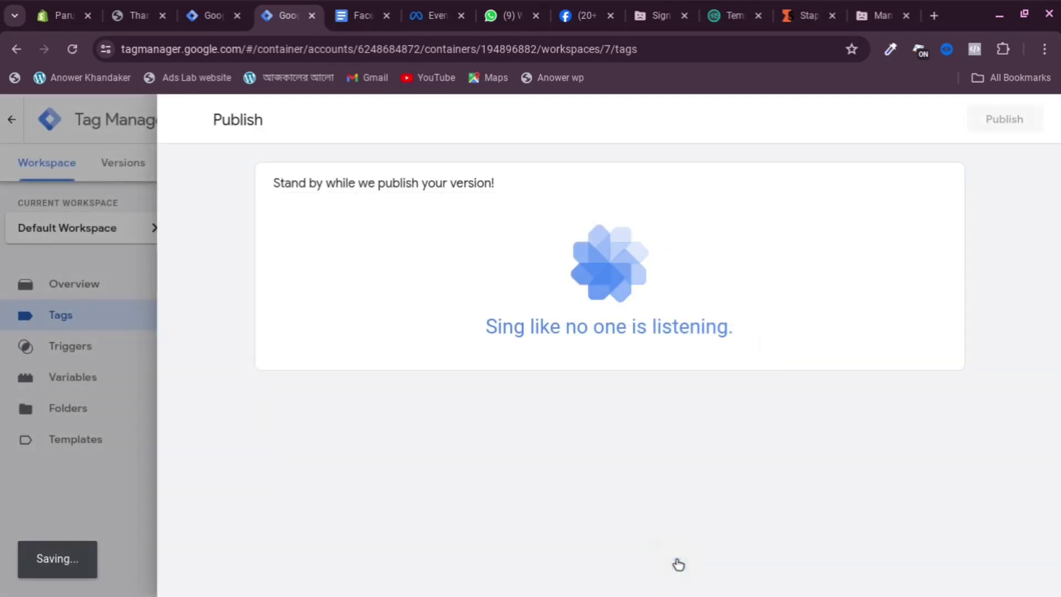
# Publish the server container GTM-MFFR6NJW without a description
pyautogui.click(213, 16)
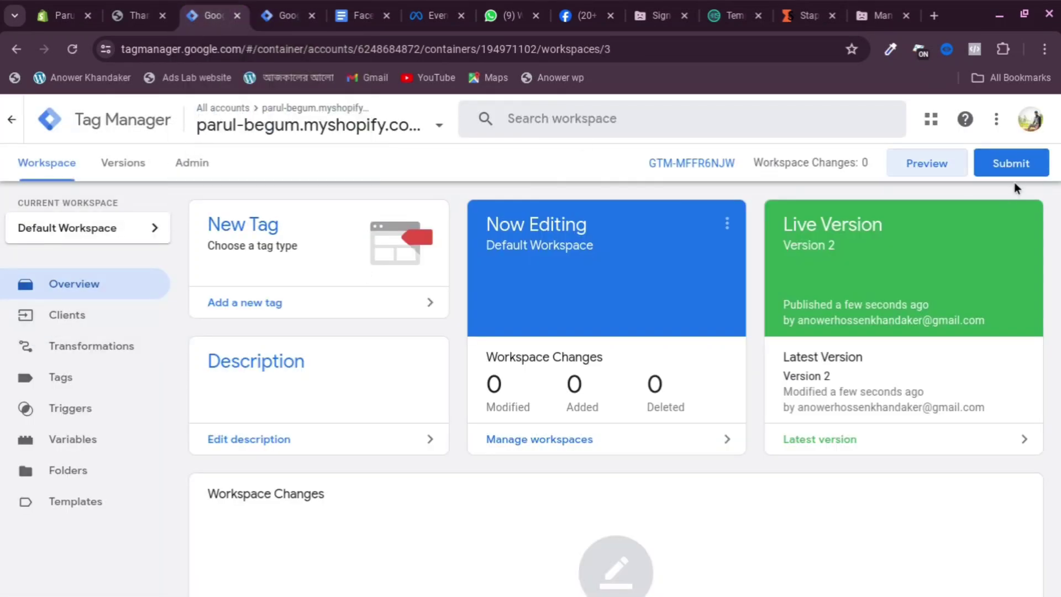
pyautogui.click(1011, 164)
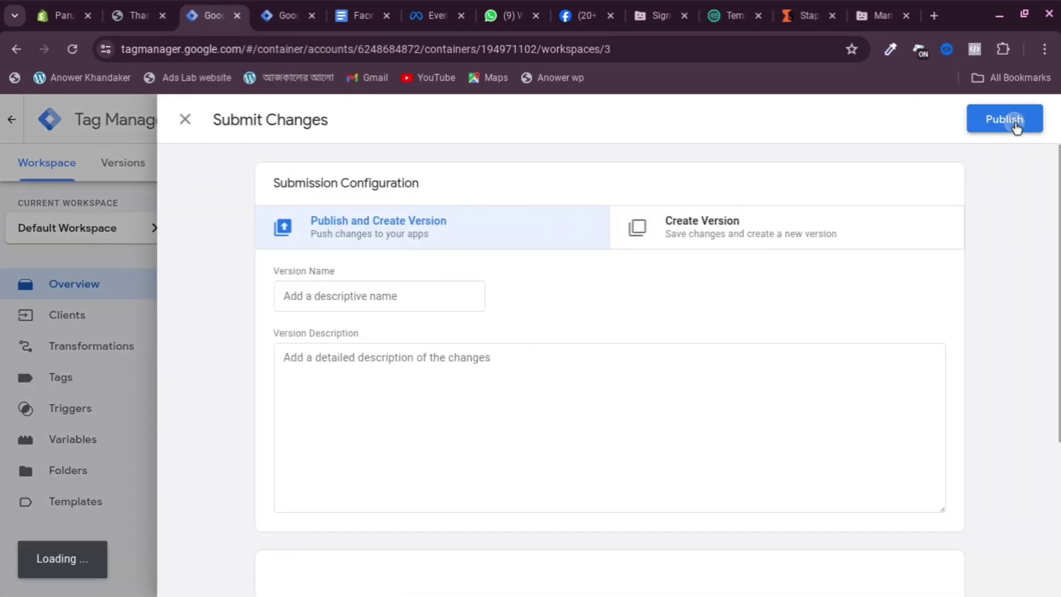
pyautogui.click(1015, 120)
pyautogui.click(738, 558)
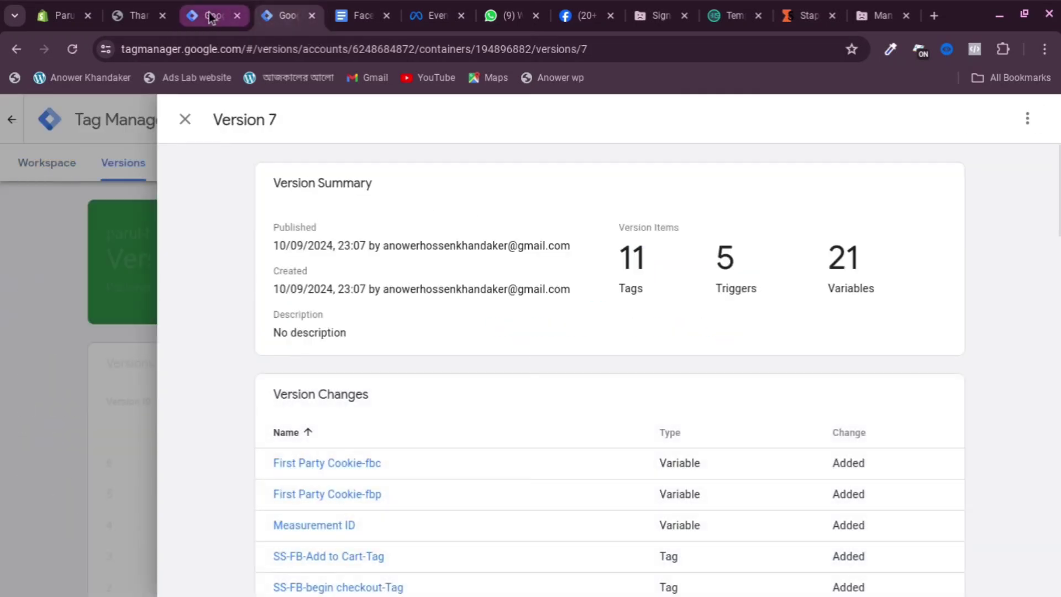
# Review the published versions and return to the web container's workspace overview
pyautogui.click(211, 17)
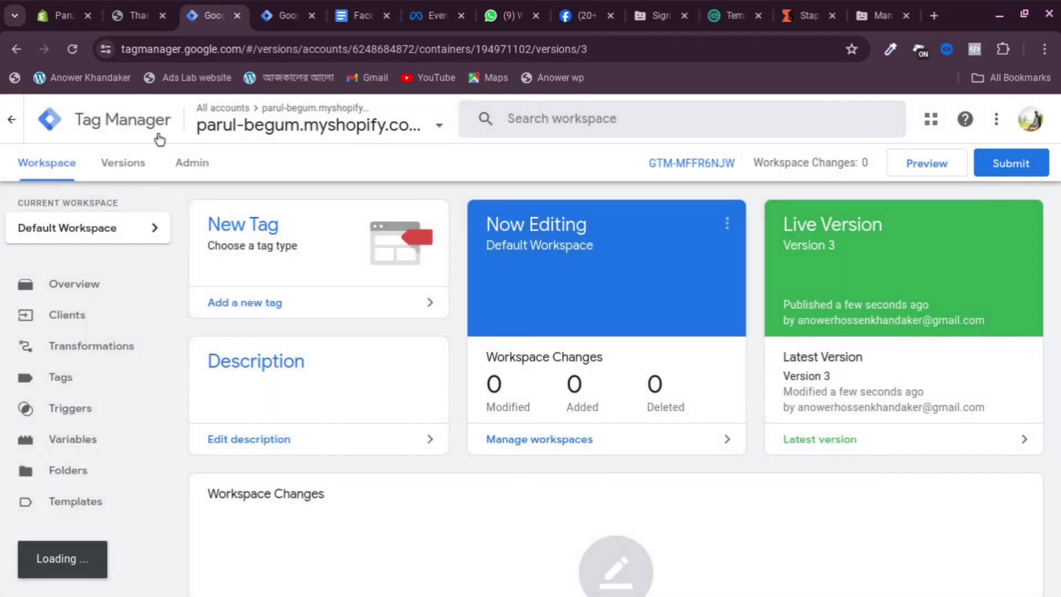
pyautogui.click(141, 16)
pyautogui.click(226, 15)
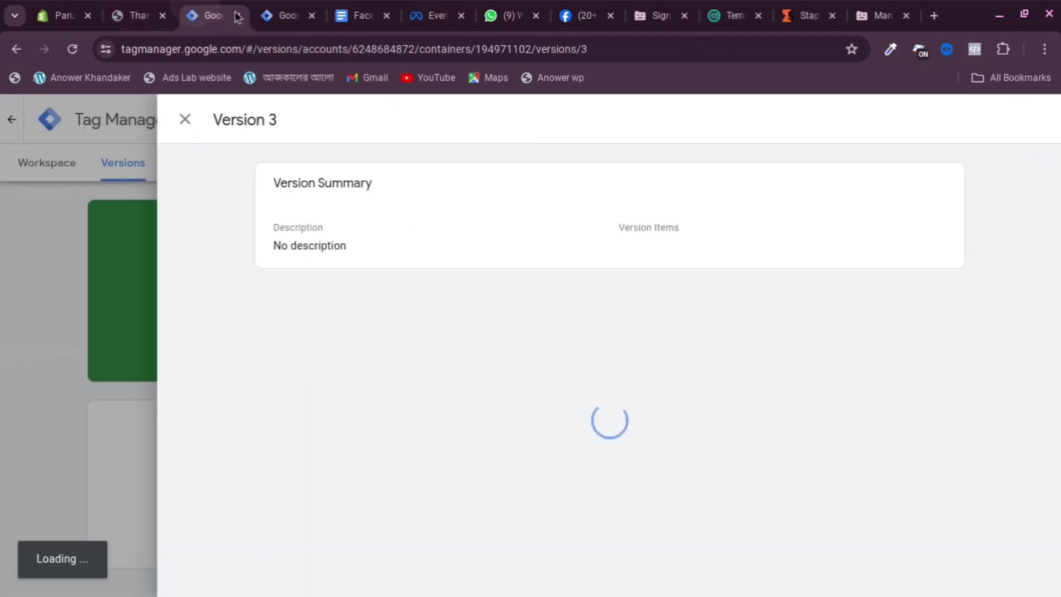
pyautogui.click(277, 15)
pyautogui.click(131, 192)
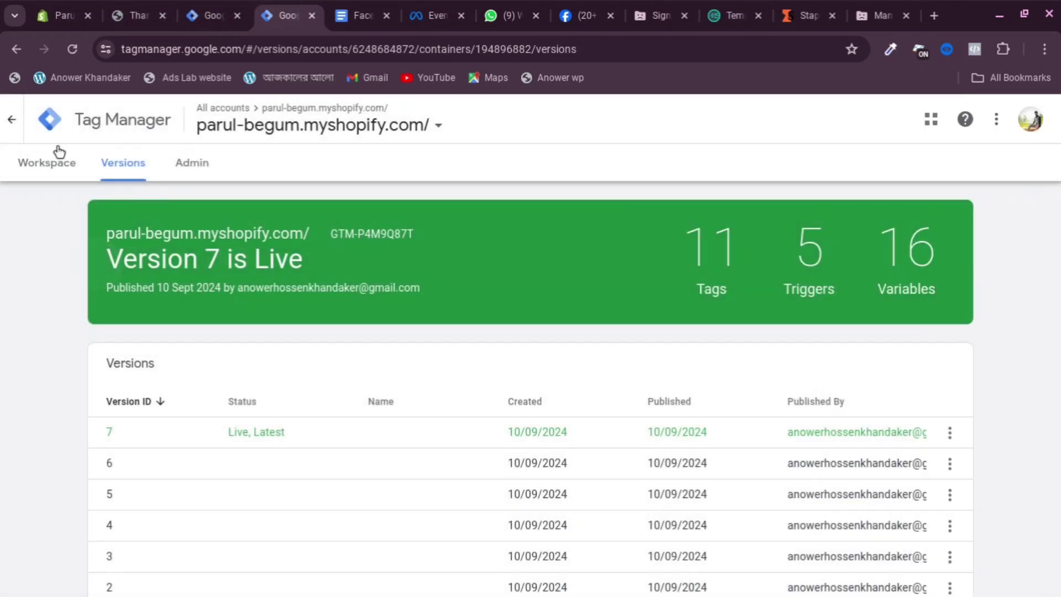
pyautogui.click(47, 161)
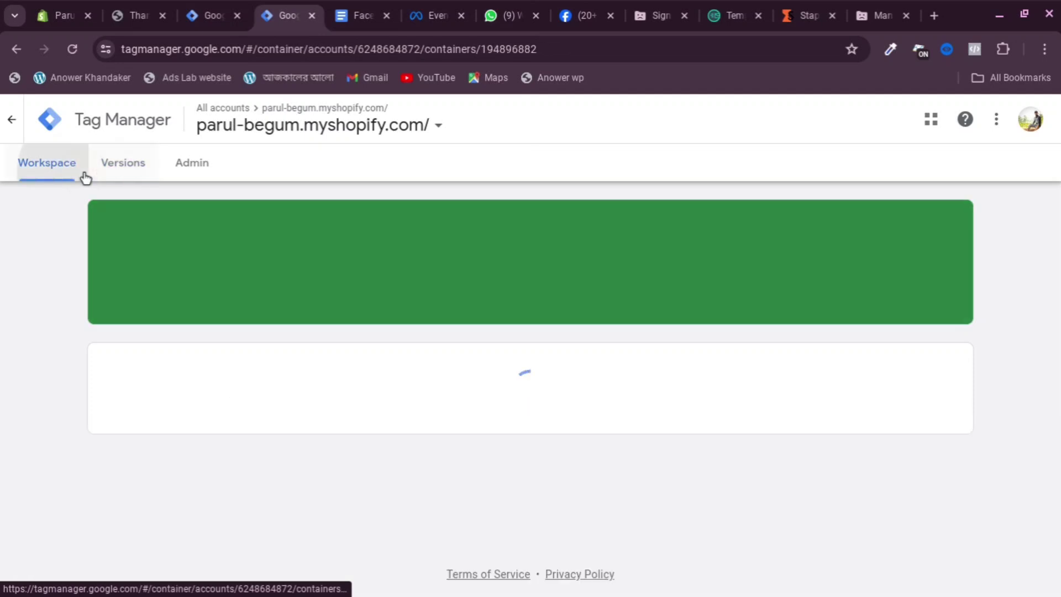
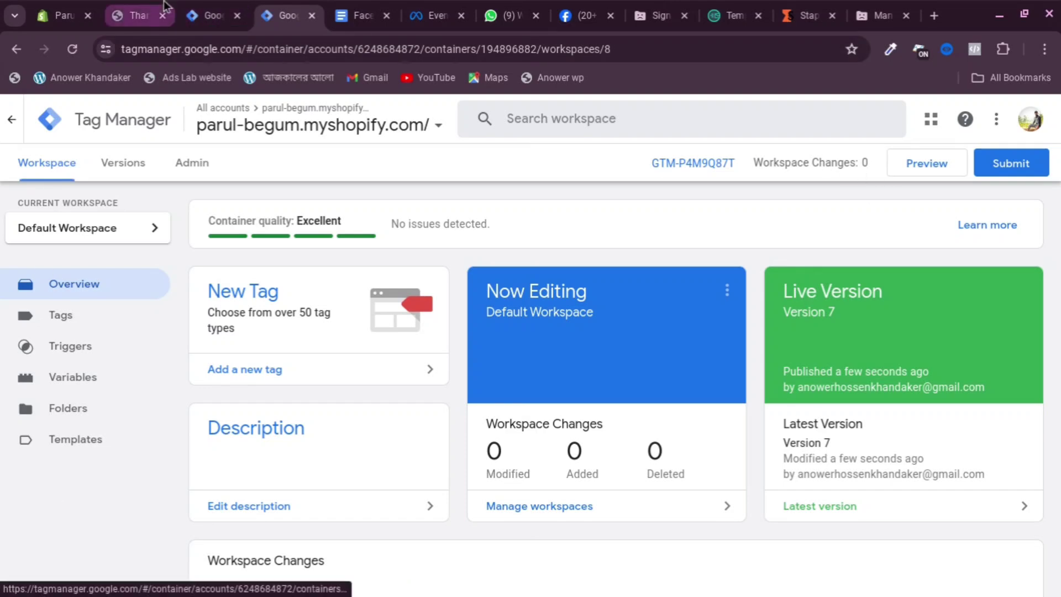
# Launch Preview for server container GTM-MFFR6NJW, then open the store home page from the thank-you page
pyautogui.click(215, 15)
pyautogui.click(93, 353)
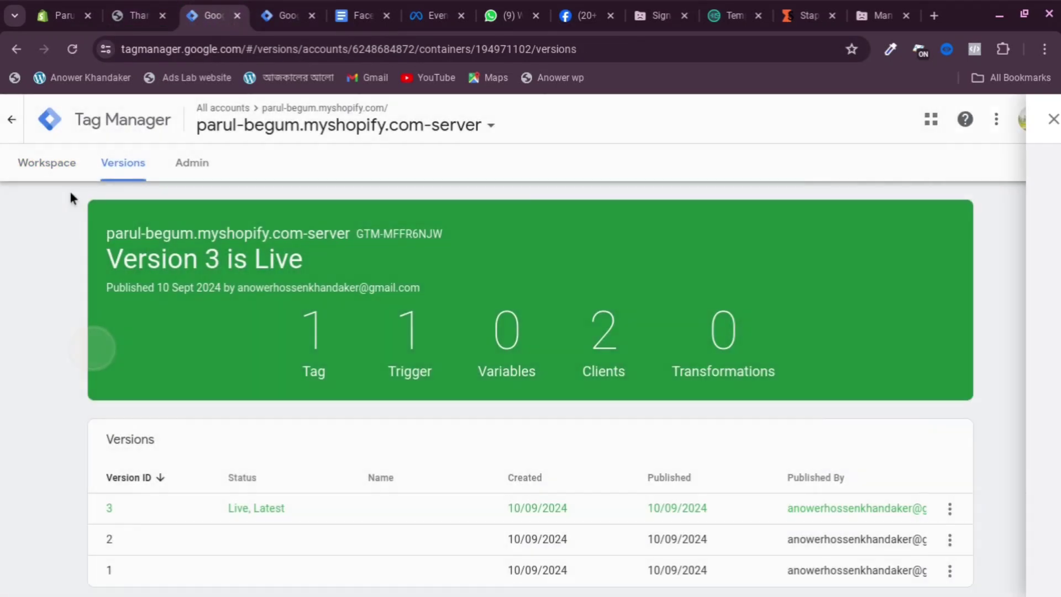
pyautogui.click(61, 166)
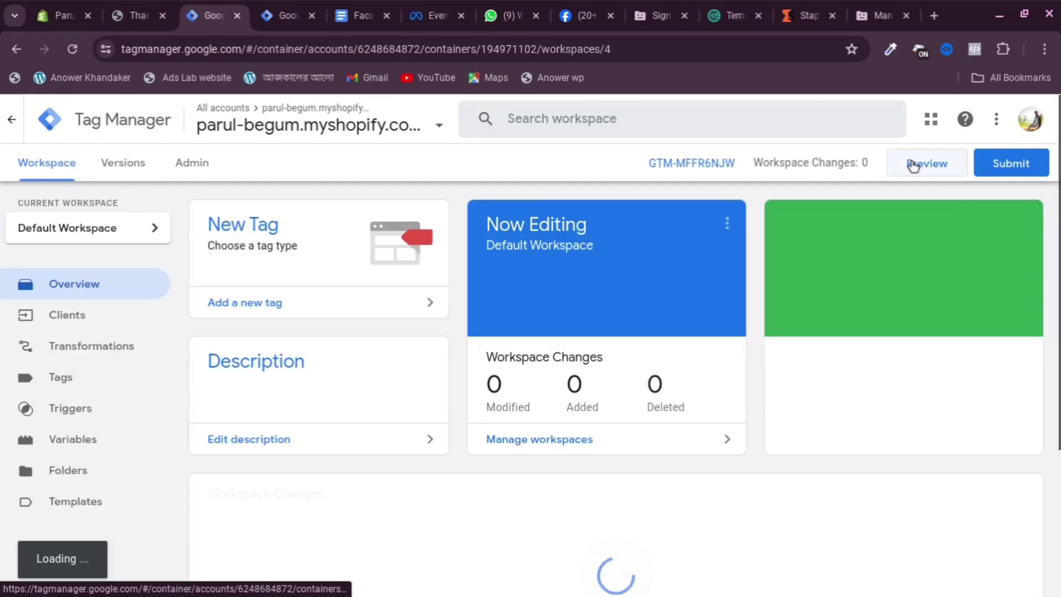
pyautogui.click(912, 164)
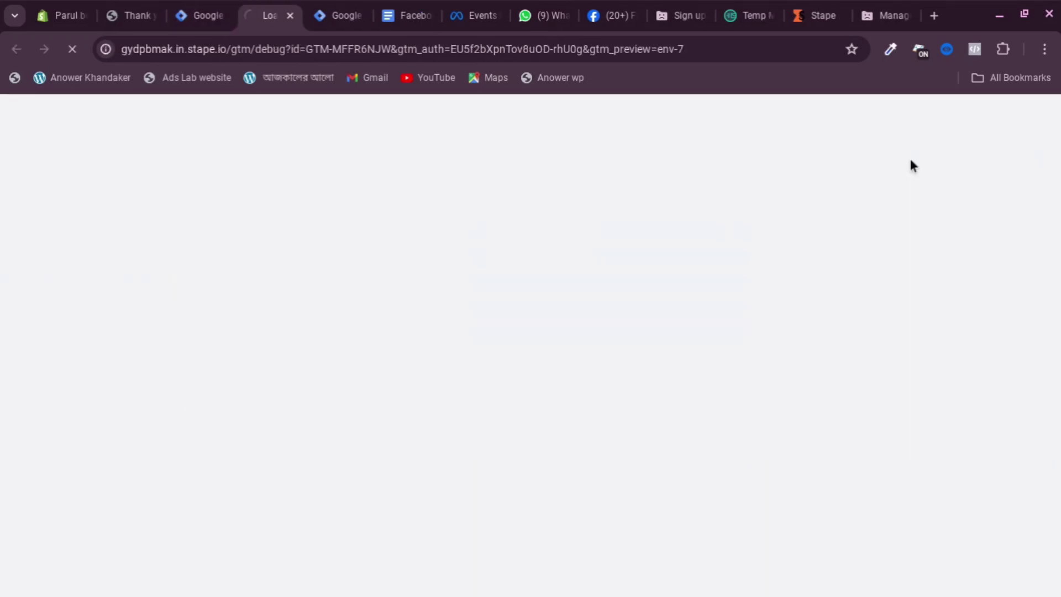
pyautogui.click(133, 7)
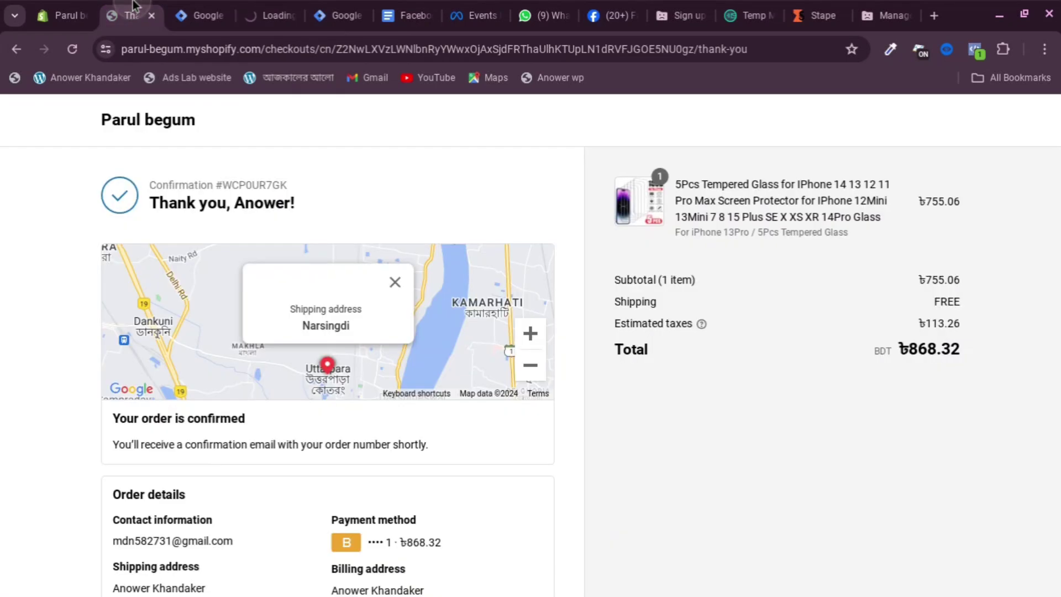
pyautogui.click(149, 120)
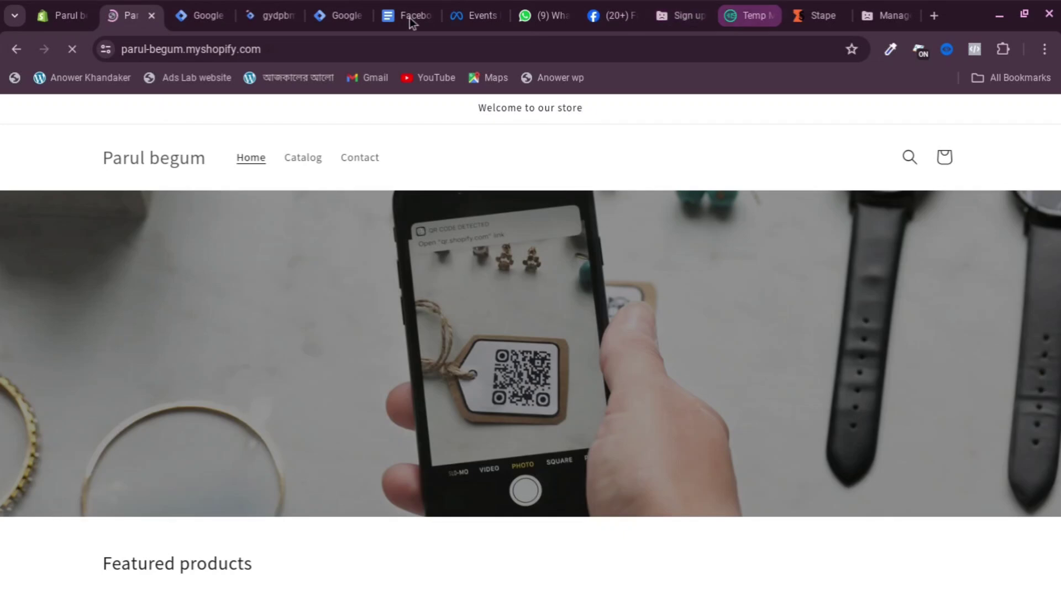
# Scroll through the test events received so far in Meta Events Manager
pyautogui.click(481, 15)
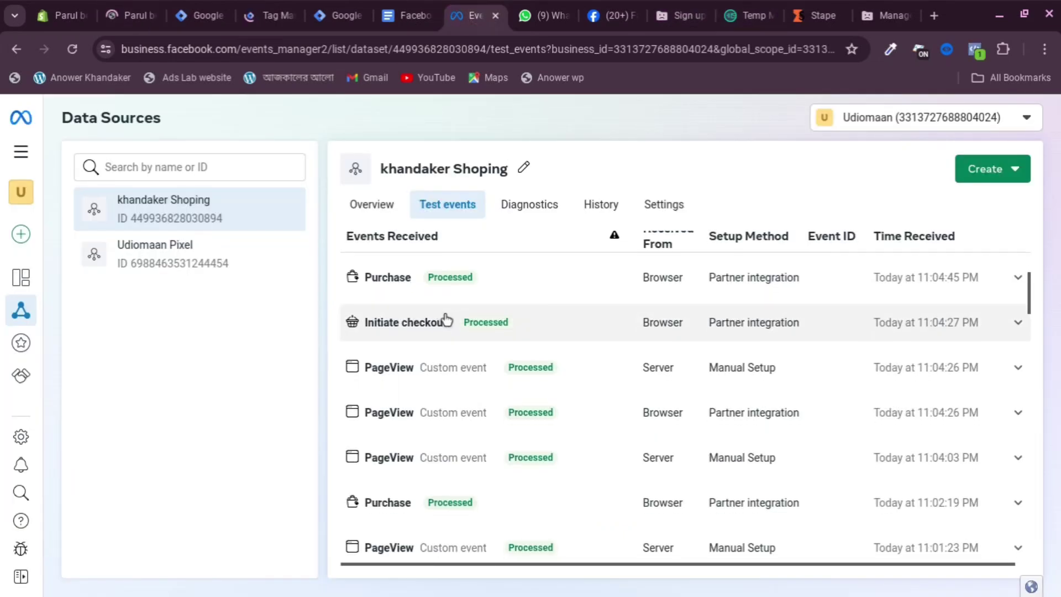
pyautogui.scroll(1, 445, 318)
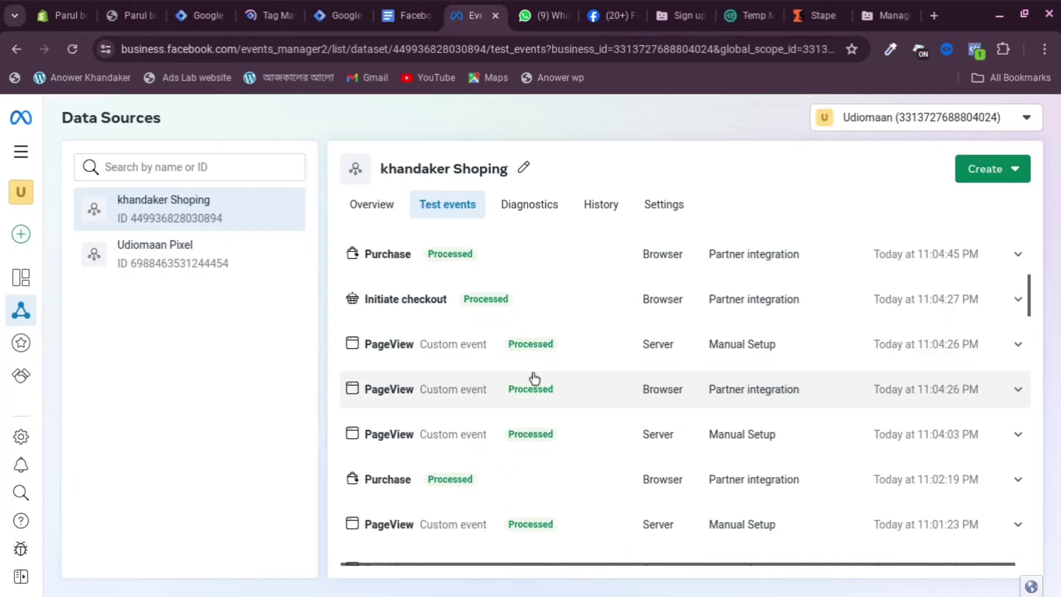
pyautogui.scroll(5, 895, 331)
pyautogui.scroll(-4, 935, 475)
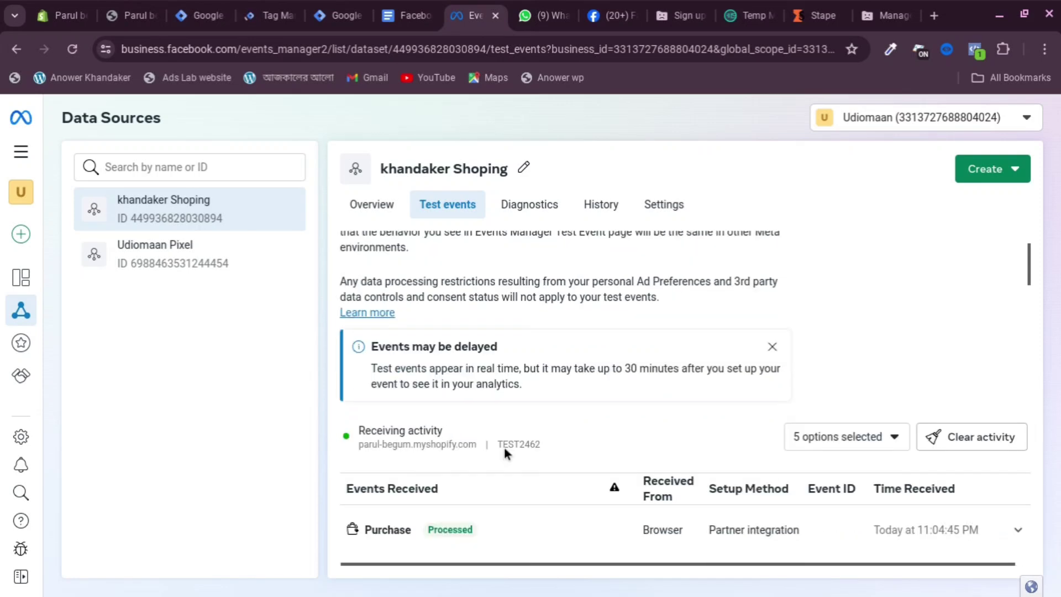
pyautogui.scroll(-3, 528, 403)
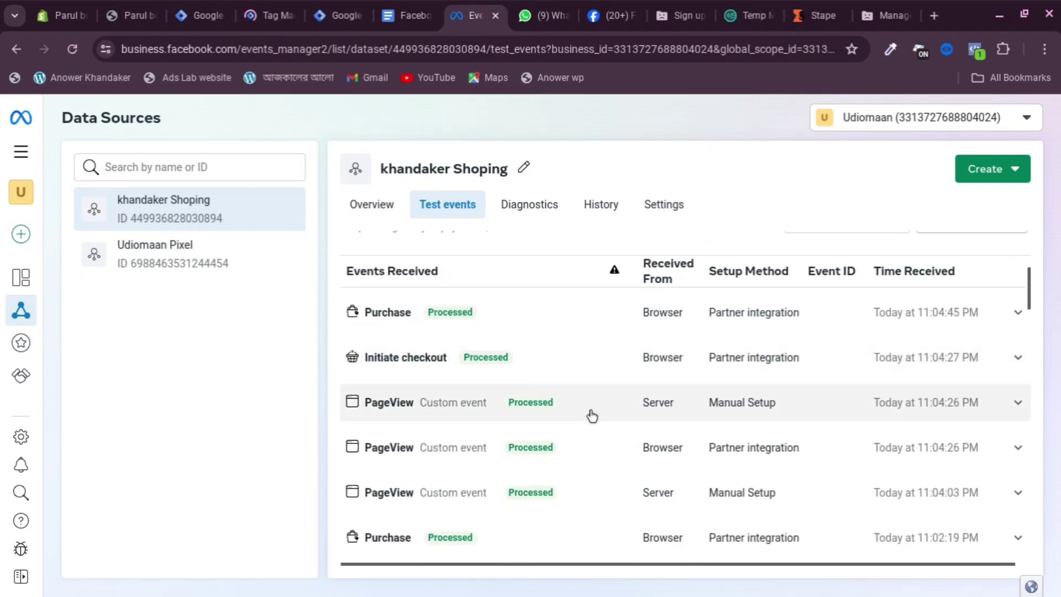
pyautogui.scroll(-2, 612, 480)
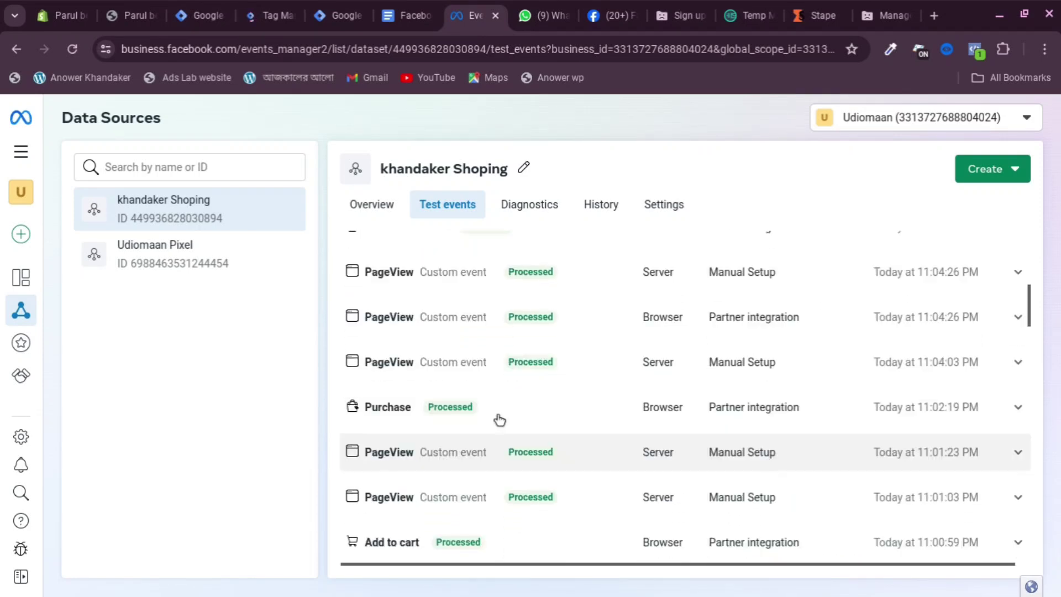
pyautogui.scroll(4, 627, 387)
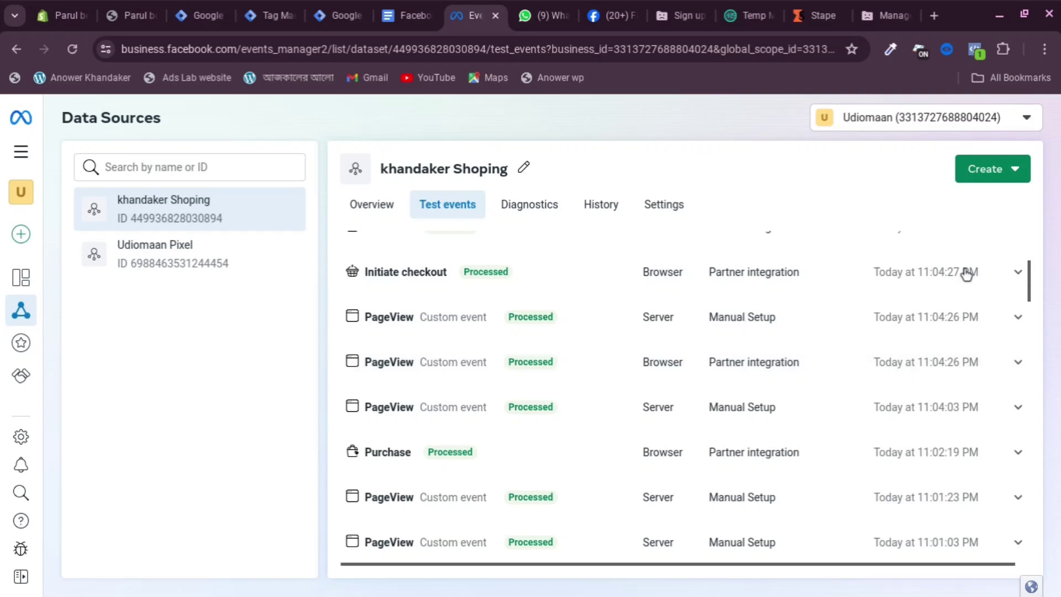
# Clear all recorded test activity in Events Manager
pyautogui.click(943, 276)
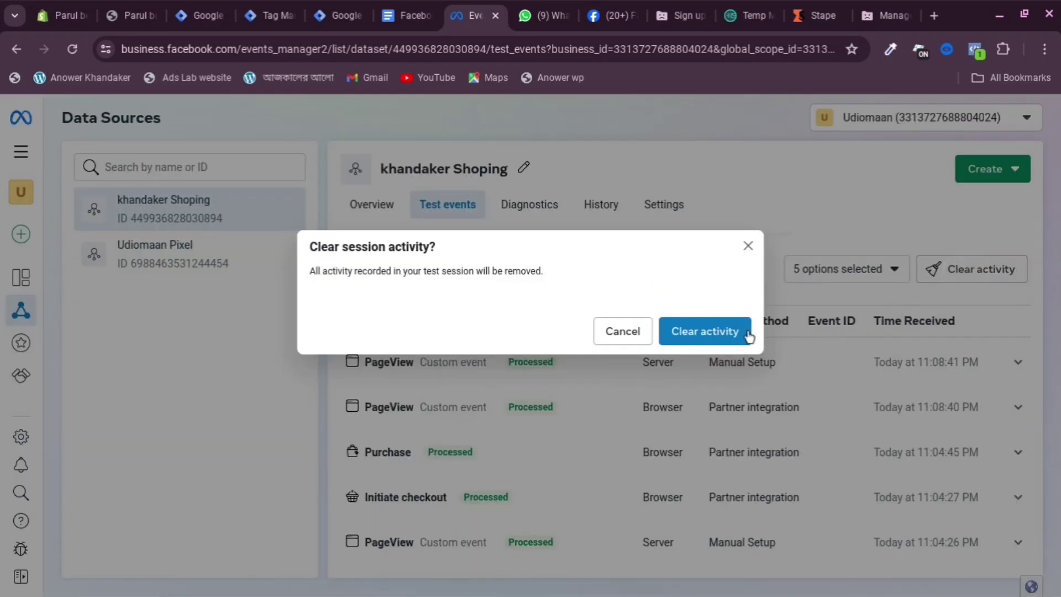
pyautogui.click(701, 330)
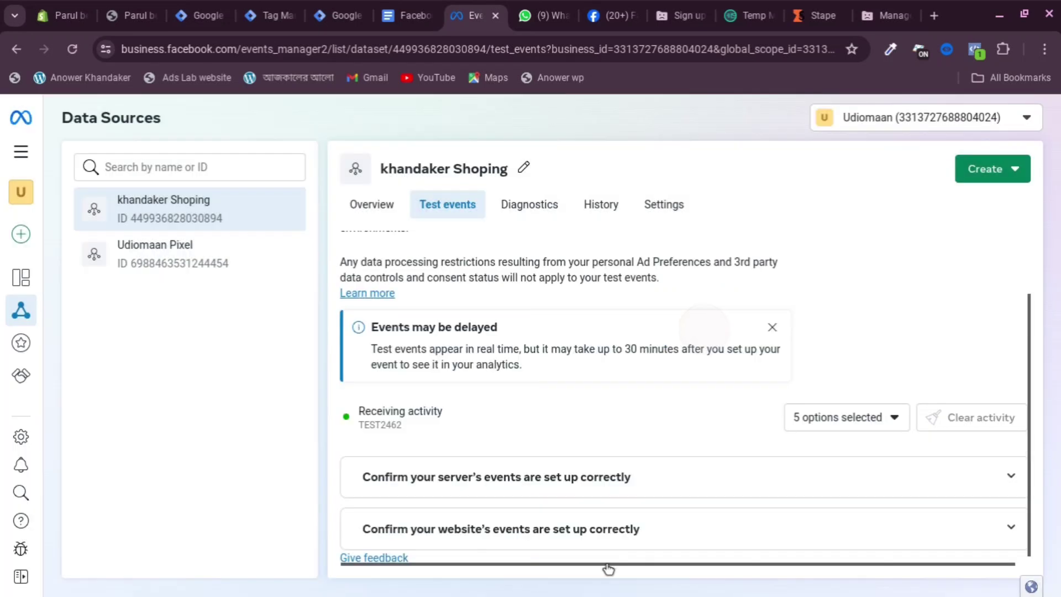
pyautogui.click(199, 15)
# Open the browser developer tools on the storefront home page
pyautogui.click(264, 16)
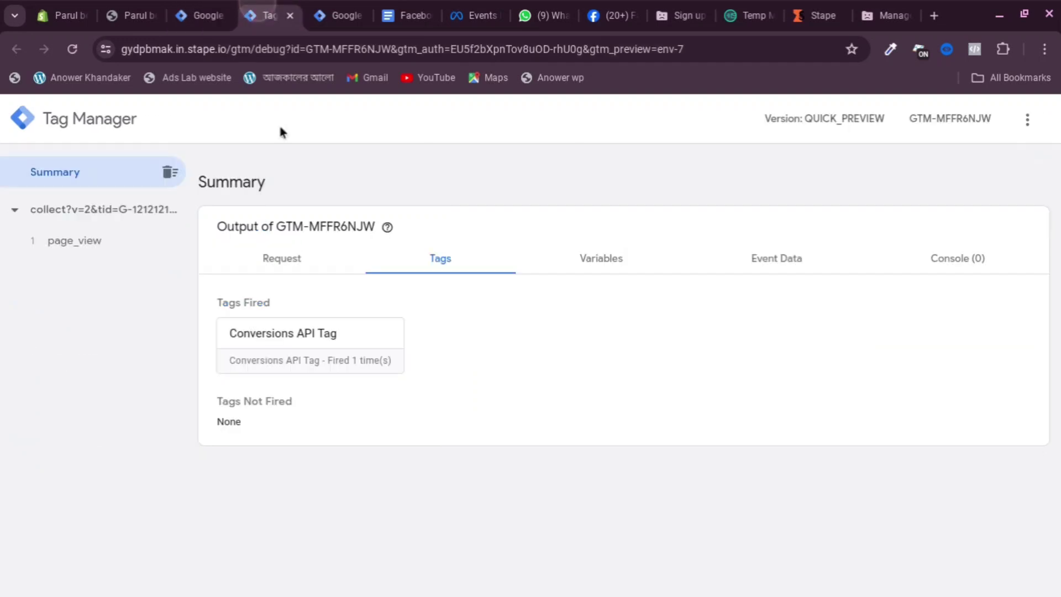
pyautogui.click(131, 15)
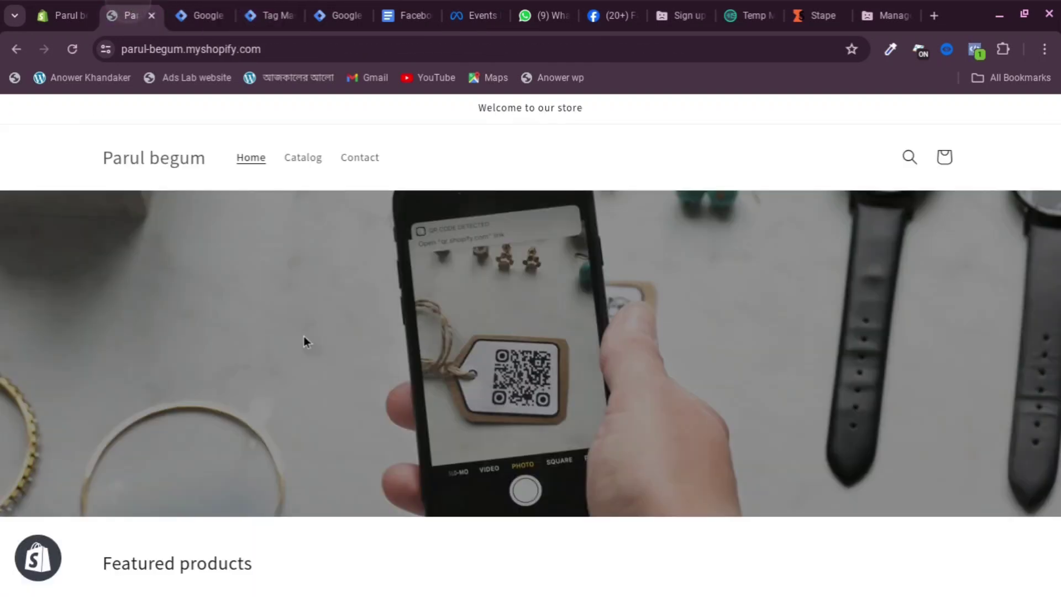
pyautogui.scroll(-2, 359, 243)
pyautogui.rightClick(356, 240)
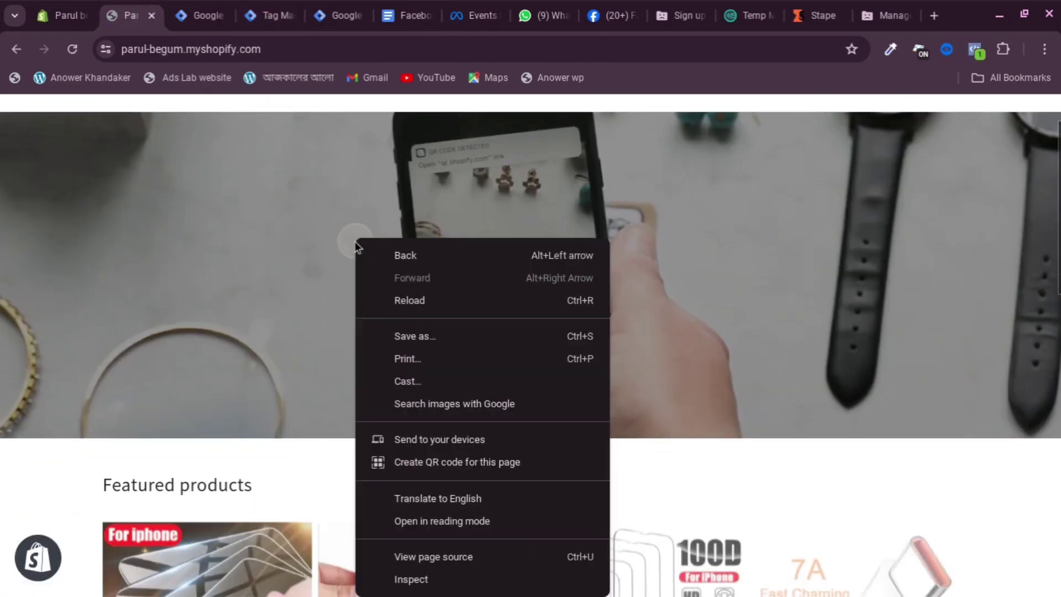
pyautogui.click(418, 574)
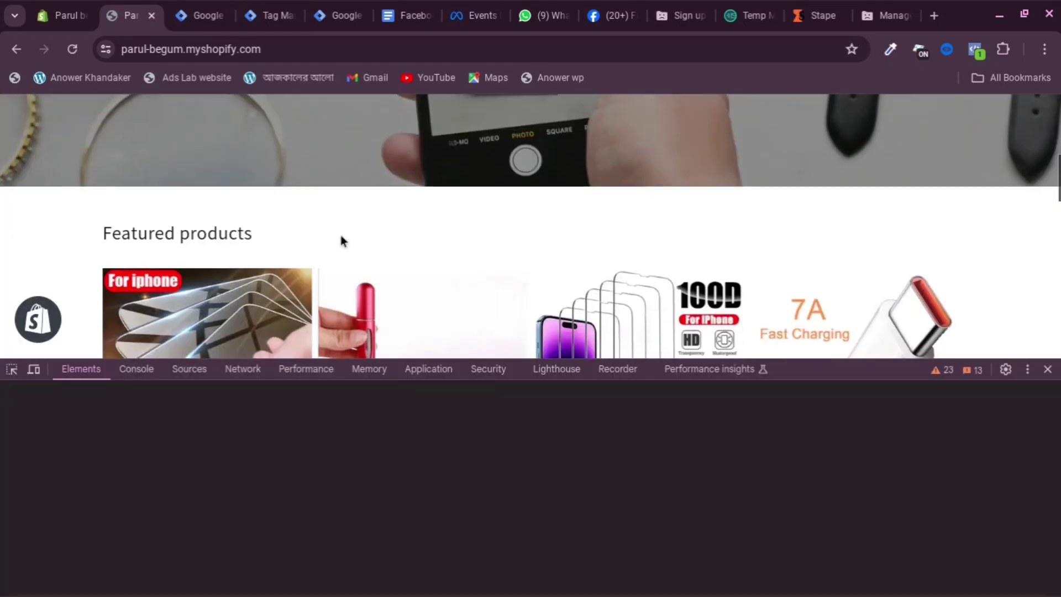
pyautogui.scroll(-3, 340, 240)
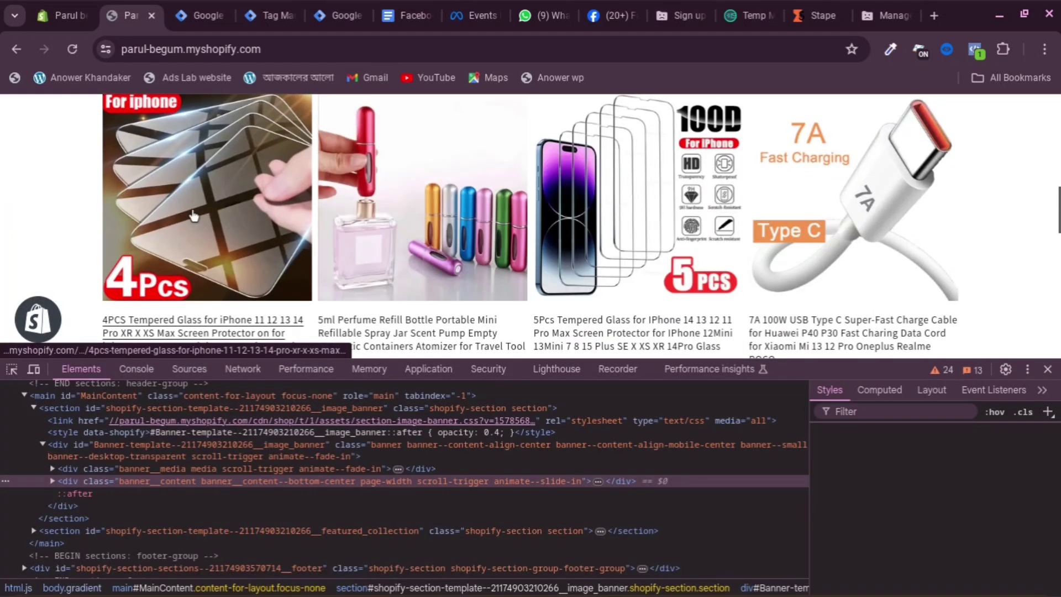
# Open the 4PCS tempered glass product page with the Console panel showing
pyautogui.click(193, 216)
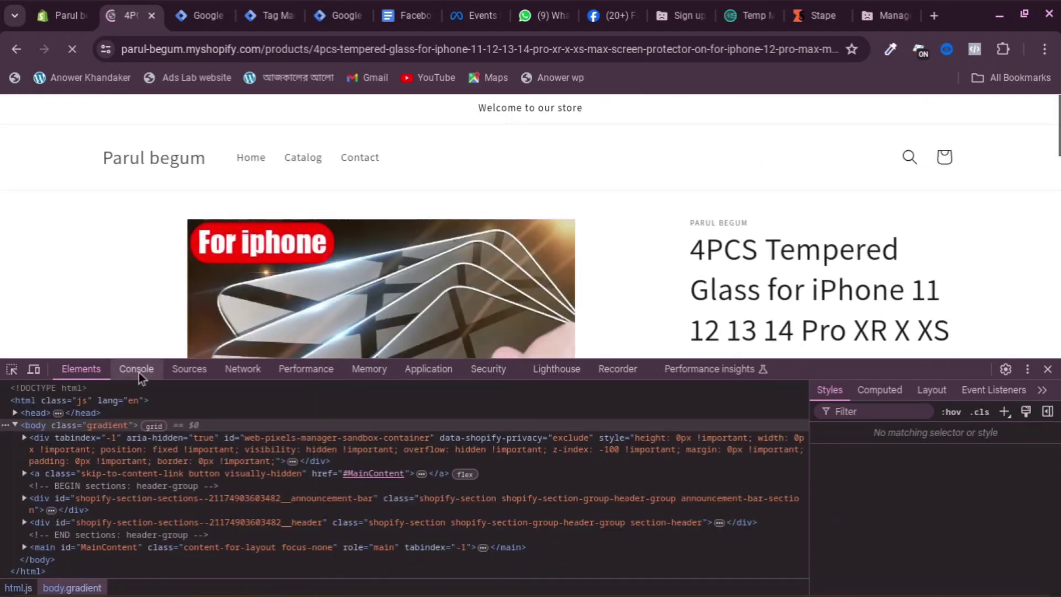
pyautogui.click(137, 369)
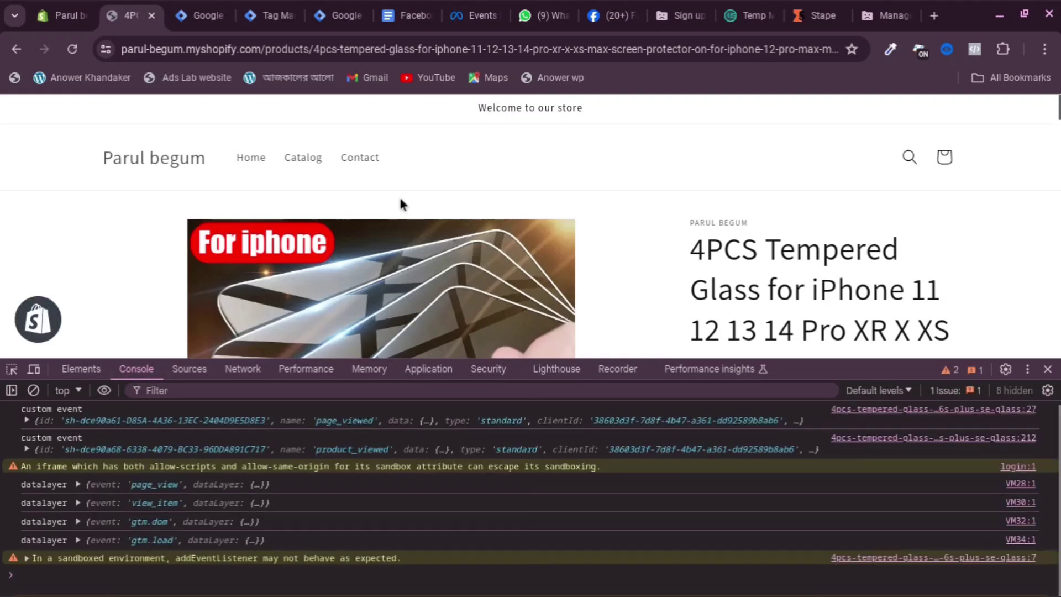
pyautogui.scroll(-2, 399, 199)
pyautogui.scroll(-5, 625, 311)
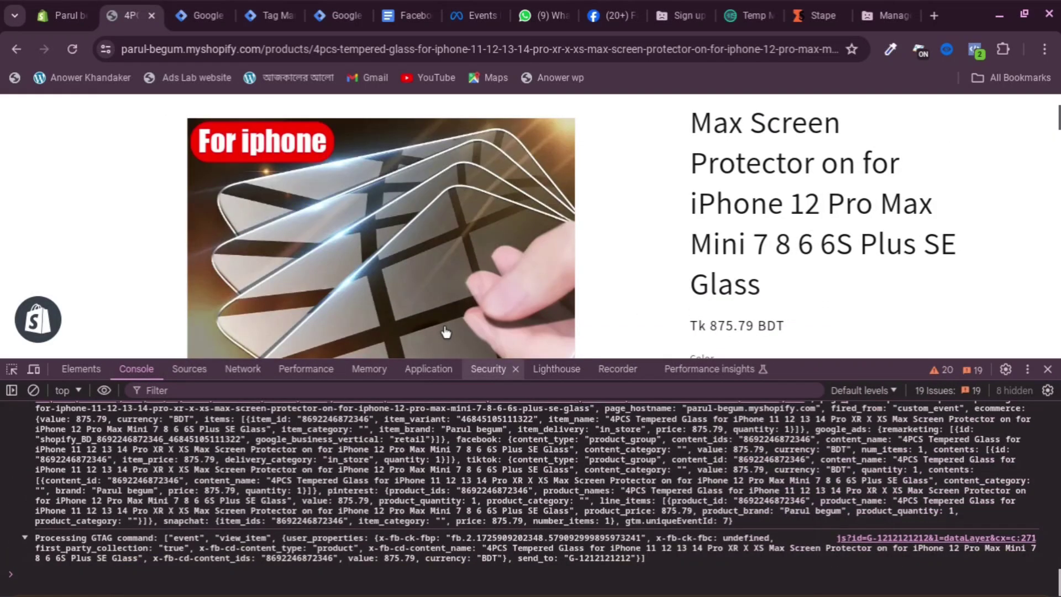
pyautogui.scroll(-6, 817, 237)
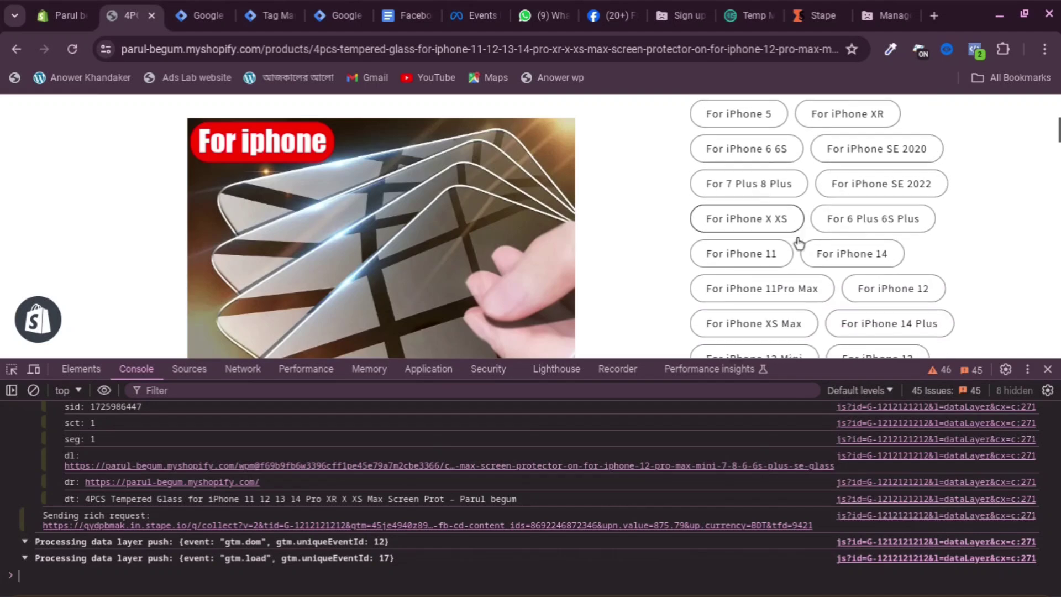
pyautogui.scroll(-3, 778, 270)
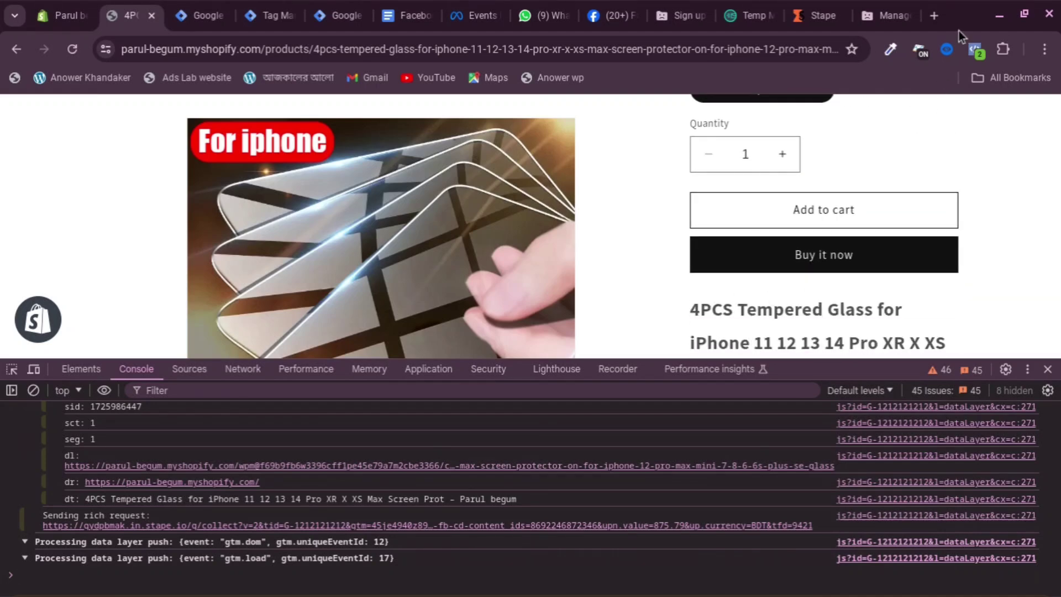
# Check Meta Pixel Helper's fired events, then add the product to the cart and start checkout
pyautogui.click(972, 49)
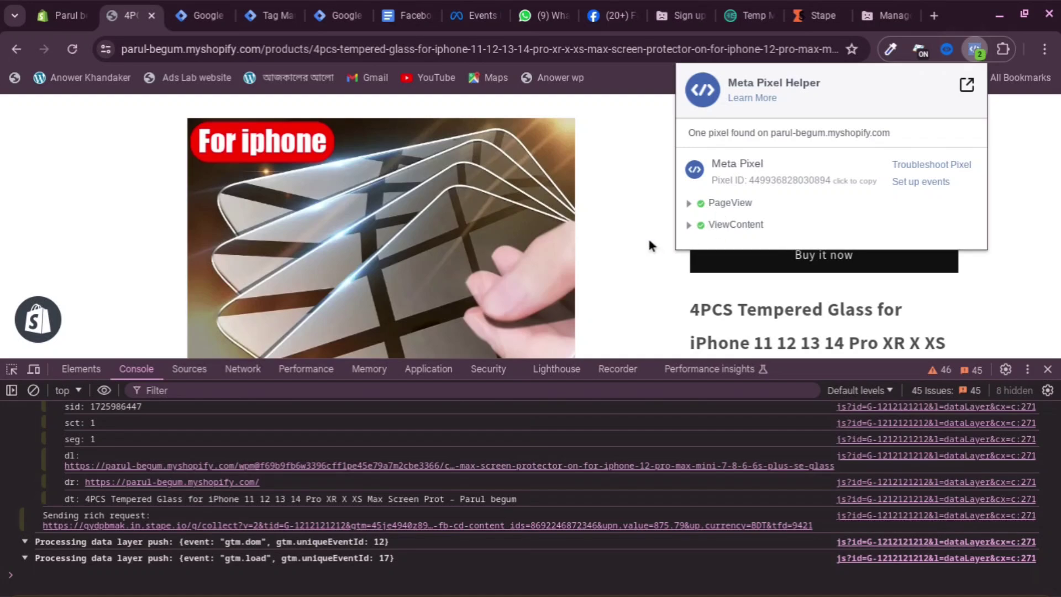
pyautogui.click(625, 234)
pyautogui.click(827, 209)
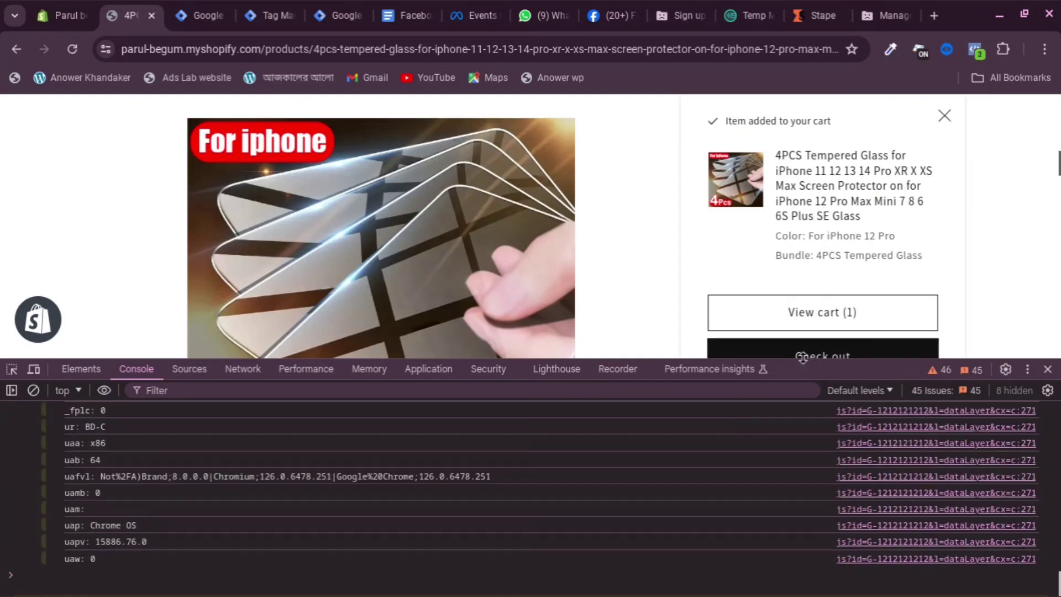
pyautogui.click(803, 356)
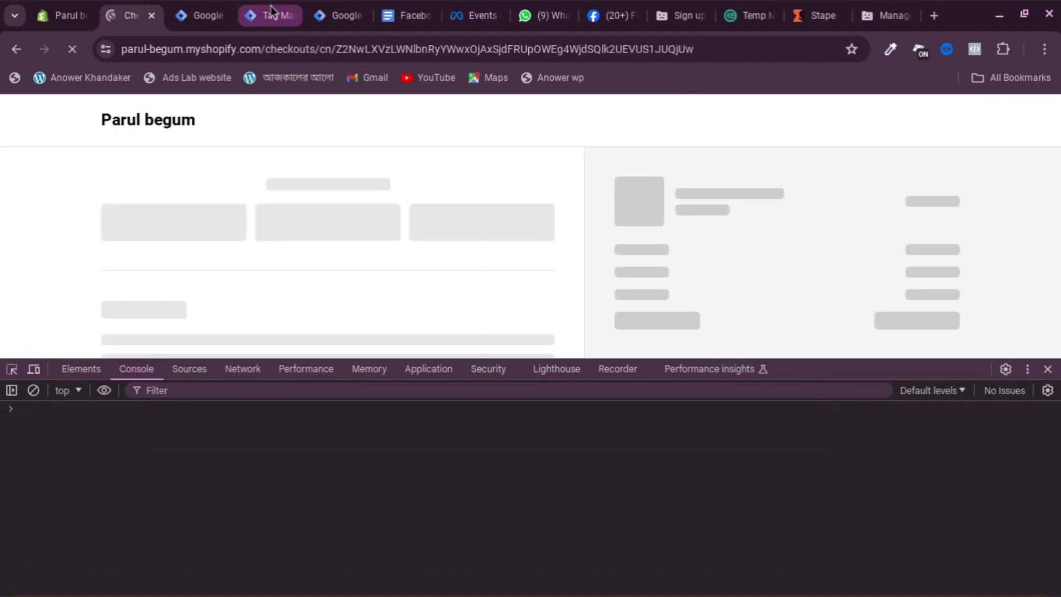
# Inspect the add_to_cart event's request details in the server preview
pyautogui.click(271, 12)
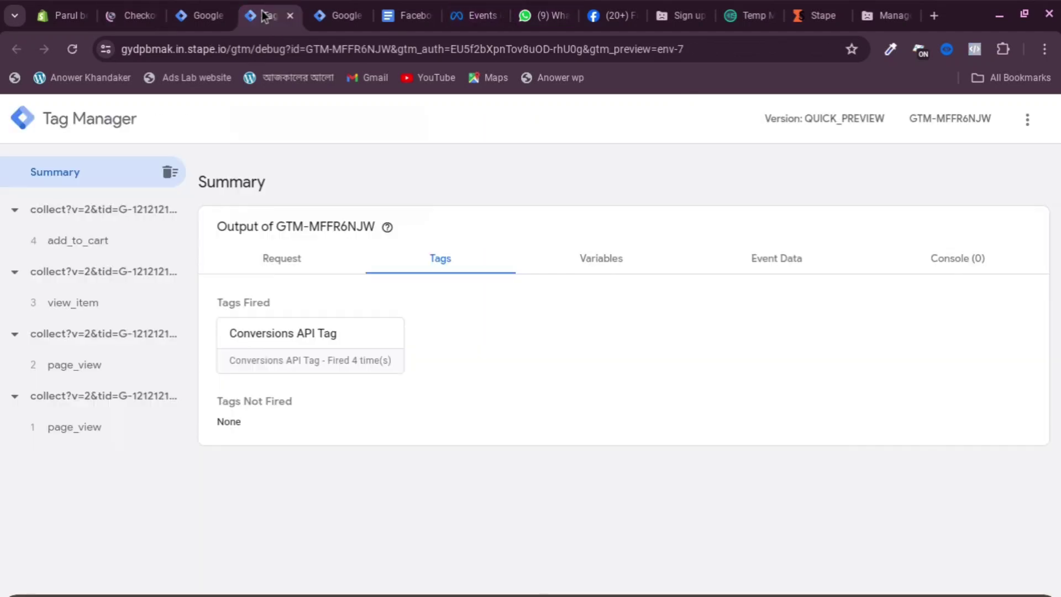
pyautogui.click(89, 242)
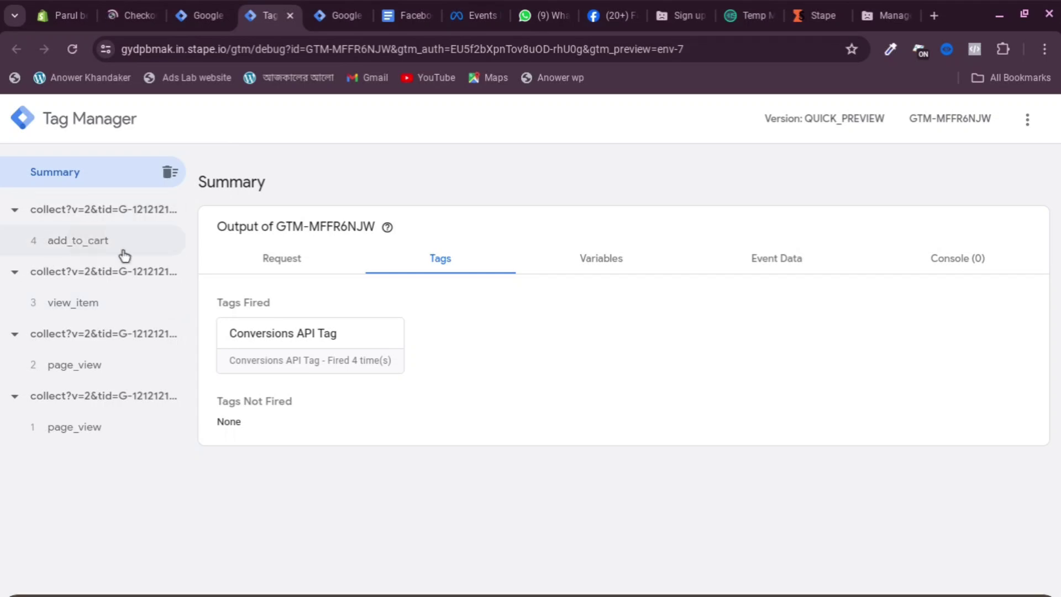
pyautogui.click(282, 259)
pyautogui.scroll(-1, 267, 457)
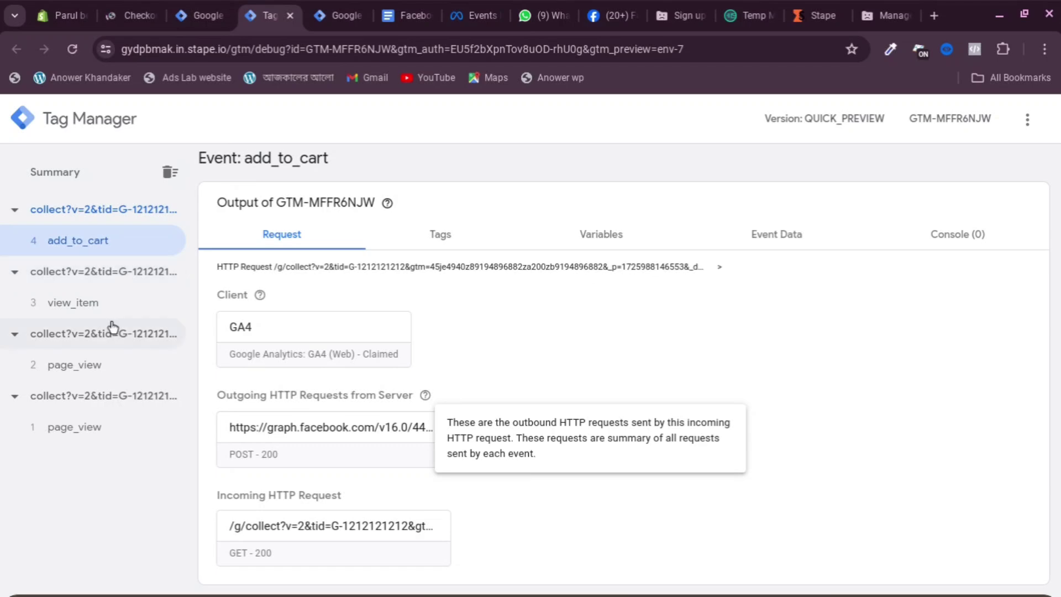
pyautogui.click(85, 304)
# Open the begin_checkout event and scroll through its Event Data fields
pyautogui.click(90, 238)
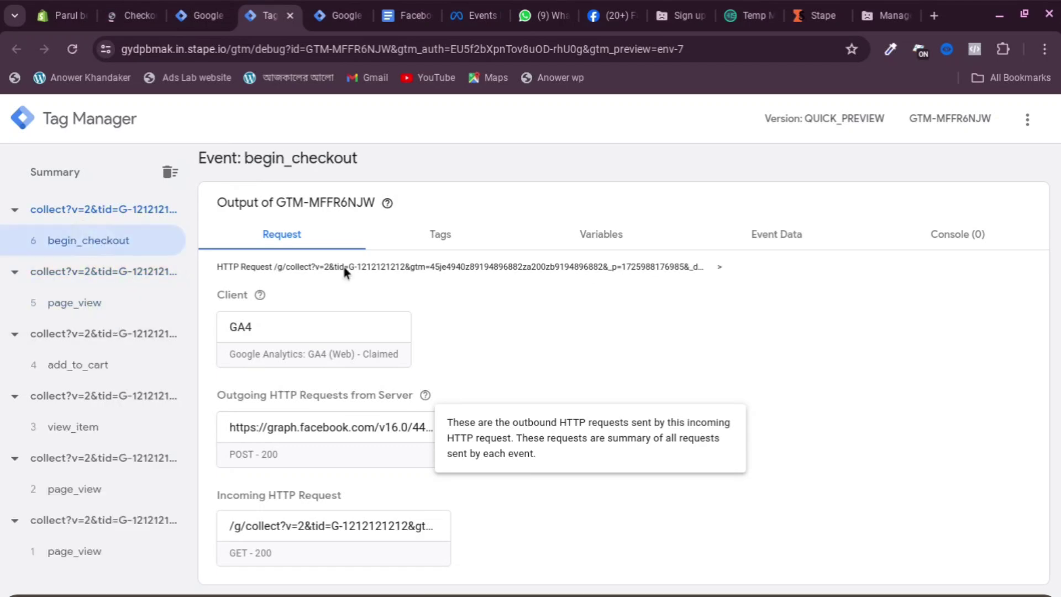
pyautogui.click(787, 235)
pyautogui.scroll(-3, 290, 360)
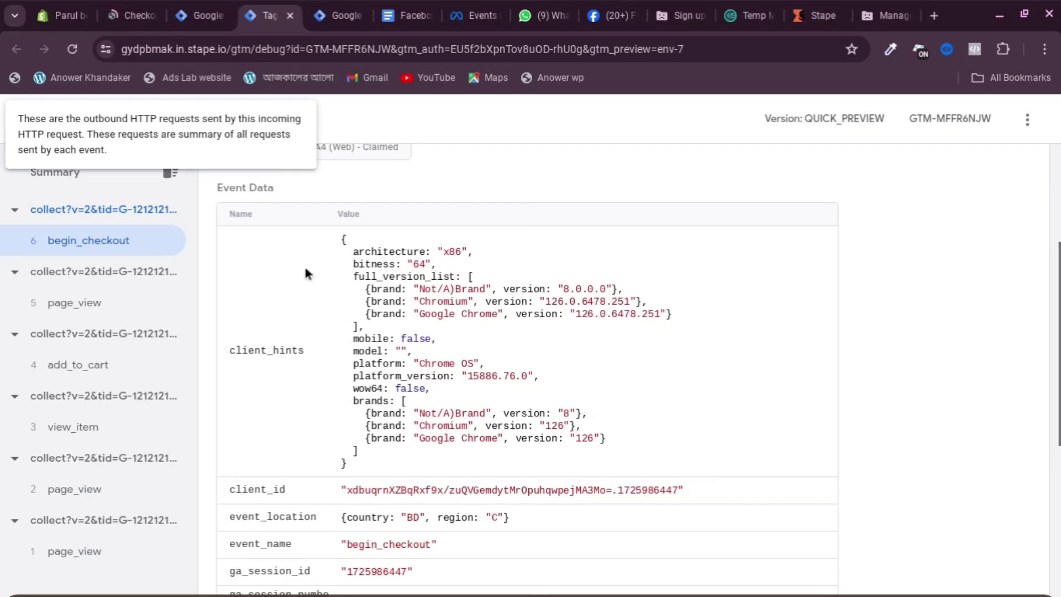
pyautogui.scroll(4, 622, 260)
pyautogui.scroll(-2, 391, 406)
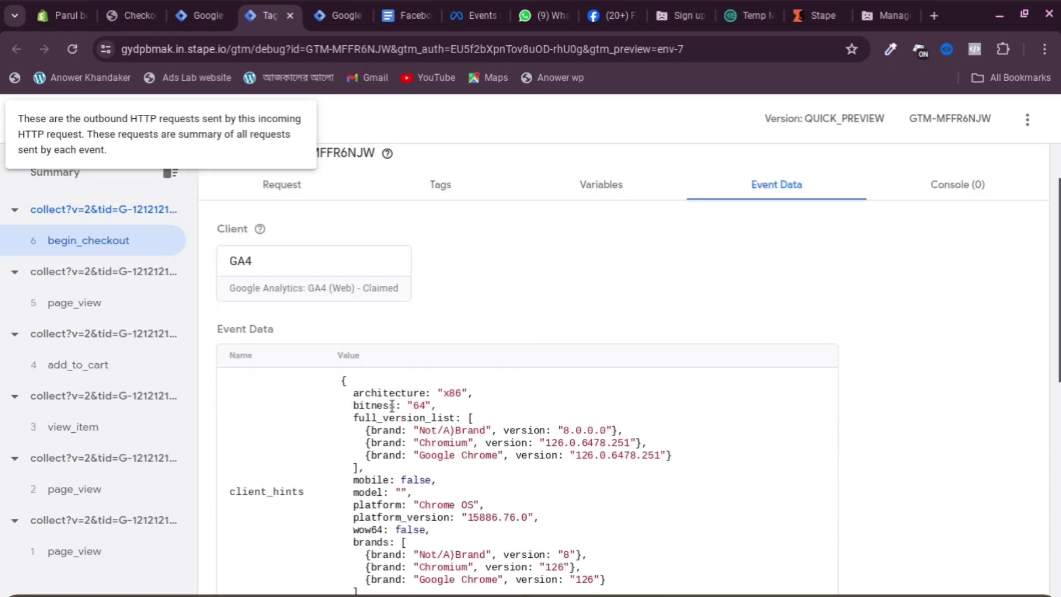
pyautogui.scroll(-3, 392, 406)
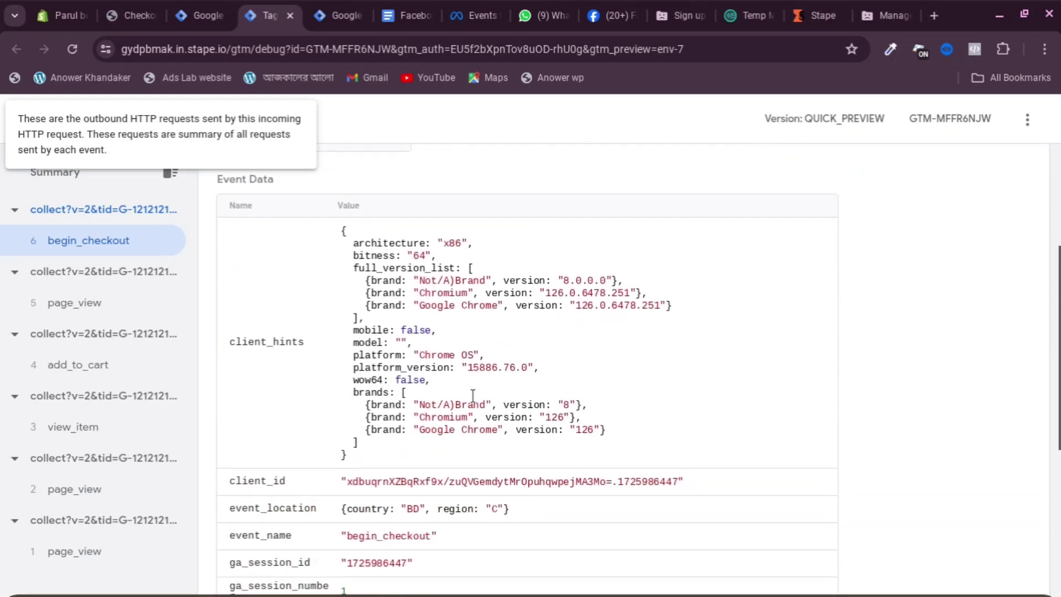
pyautogui.scroll(-3, 472, 395)
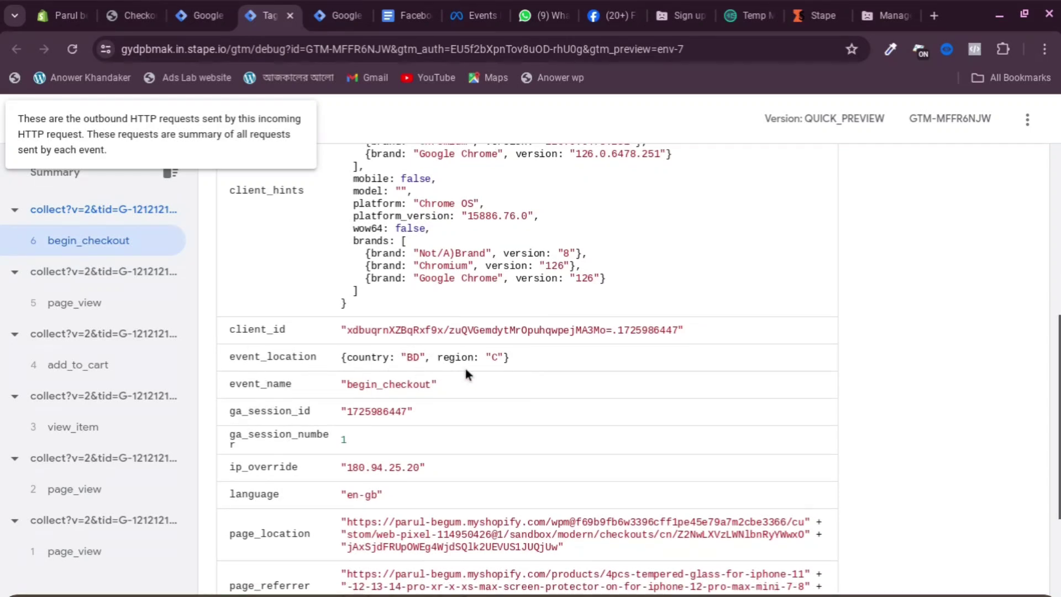
pyautogui.scroll(-2, 362, 399)
pyautogui.scroll(-4, 362, 399)
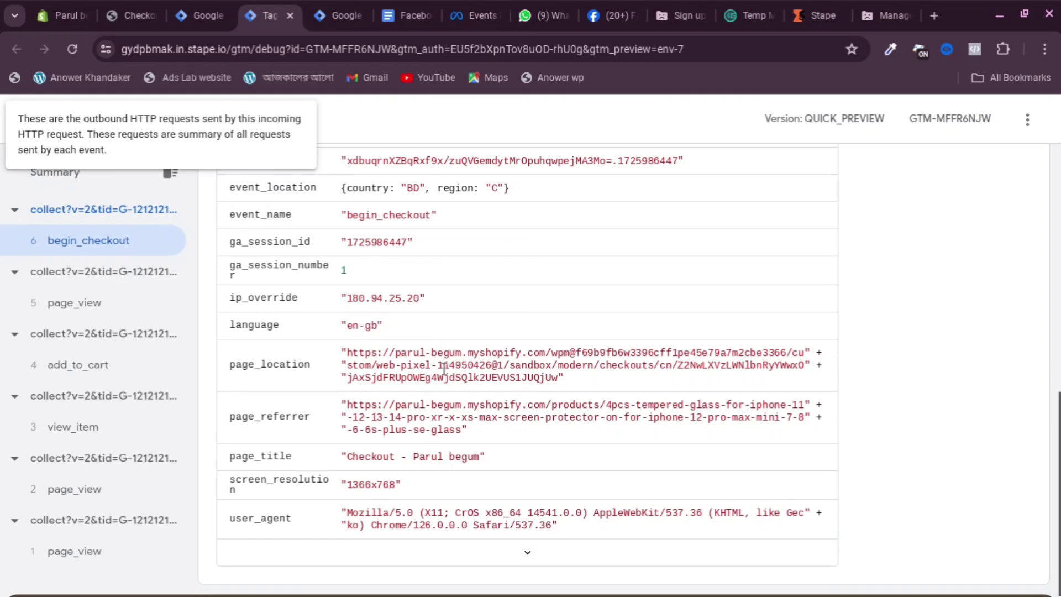
pyautogui.scroll(7, 375, 375)
pyautogui.scroll(6, 375, 375)
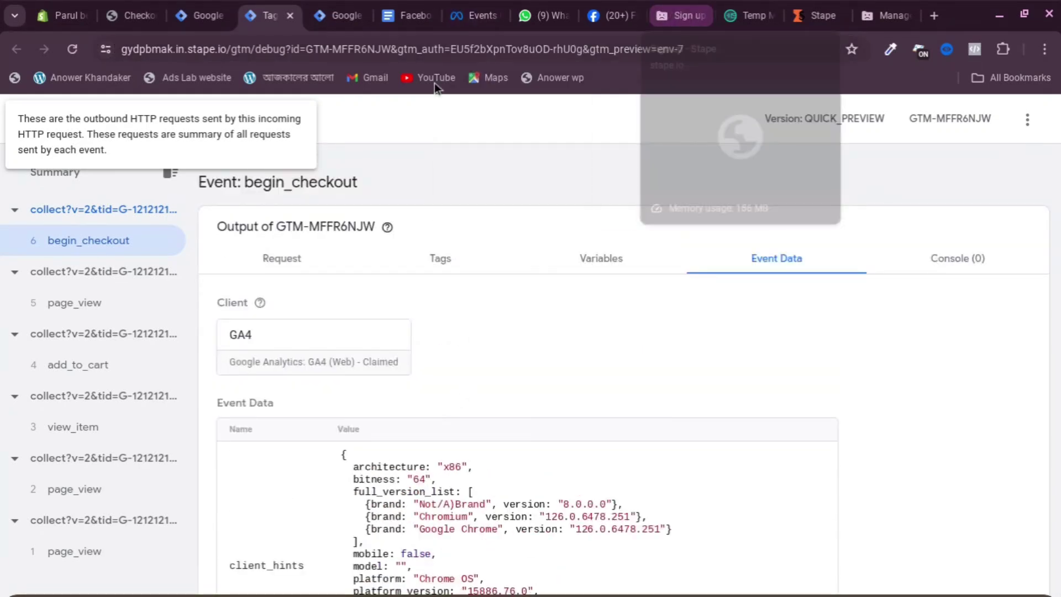
# Confirm Initiate checkout, add-to-cart and page events arrived from both browser and server in Meta test events
pyautogui.click(487, 13)
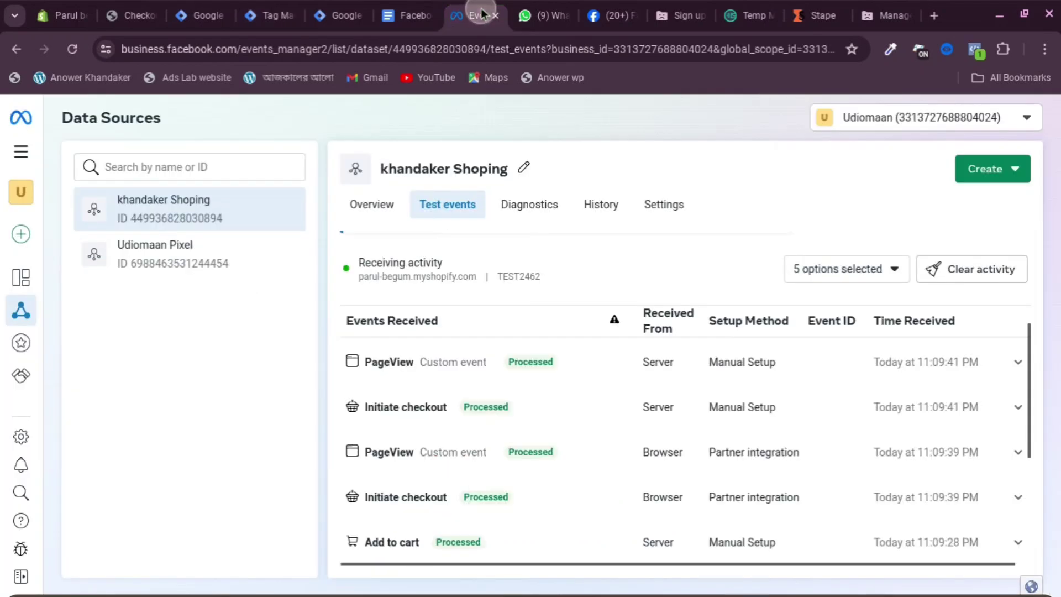
pyautogui.scroll(-1, 385, 428)
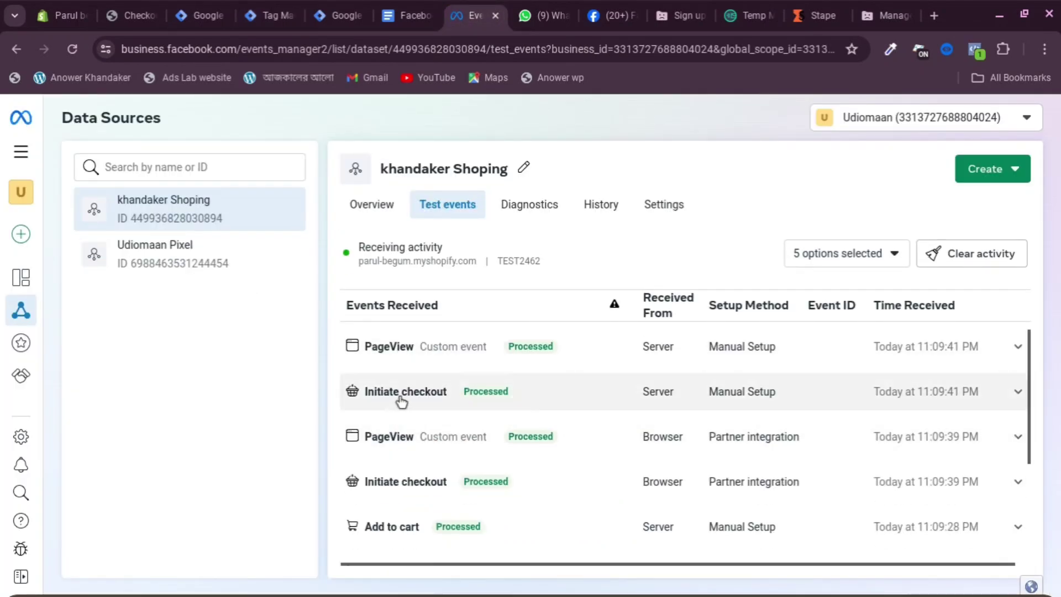
pyautogui.scroll(-1, 663, 384)
pyautogui.scroll(-1, 663, 399)
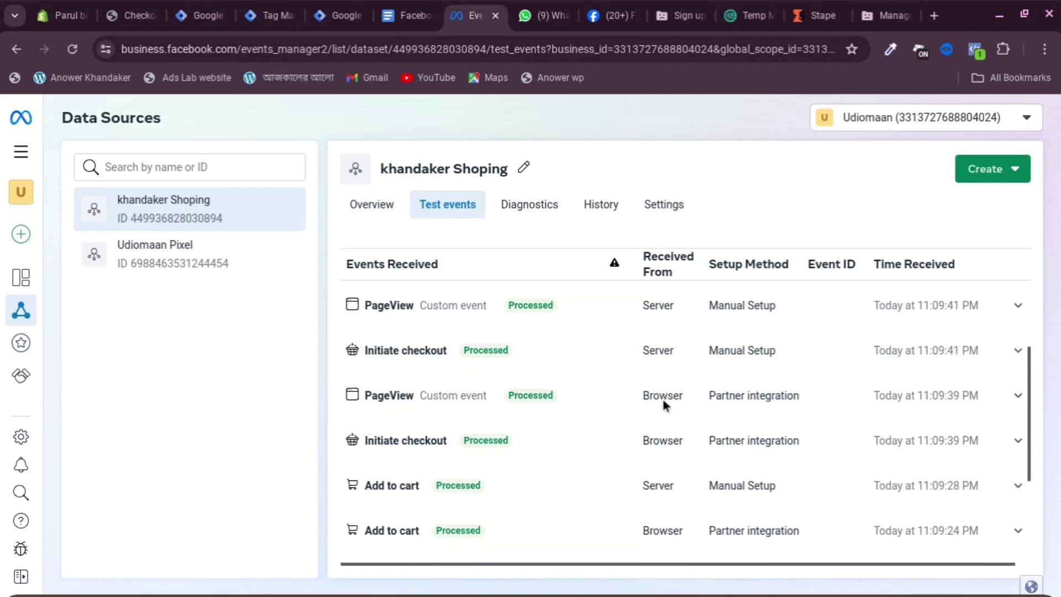
pyautogui.scroll(-1, 408, 419)
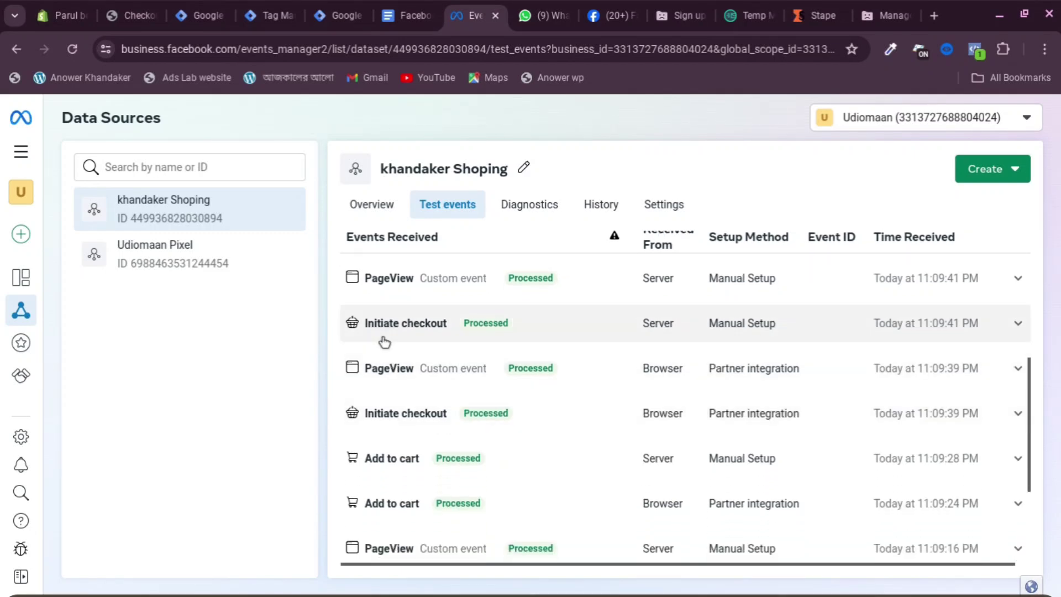
pyautogui.scroll(1, 442, 423)
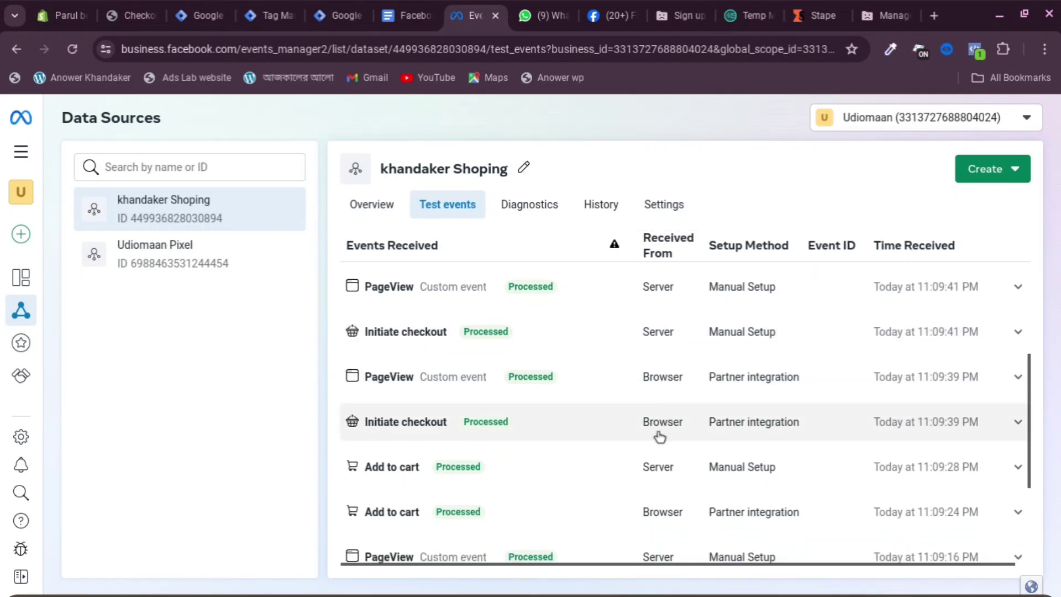
pyautogui.scroll(-1, 488, 449)
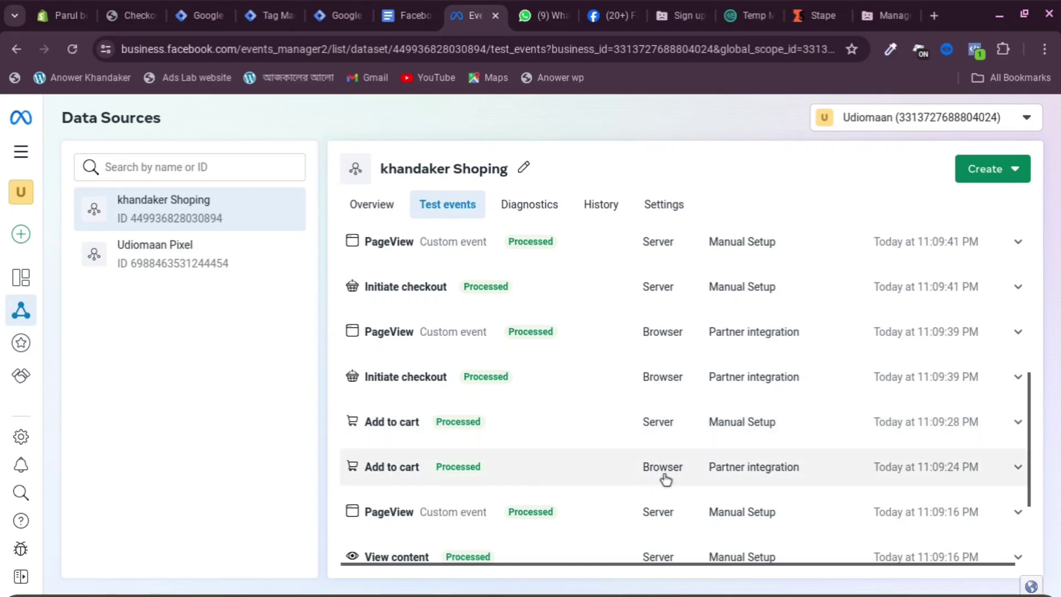
pyautogui.scroll(-1, 679, 489)
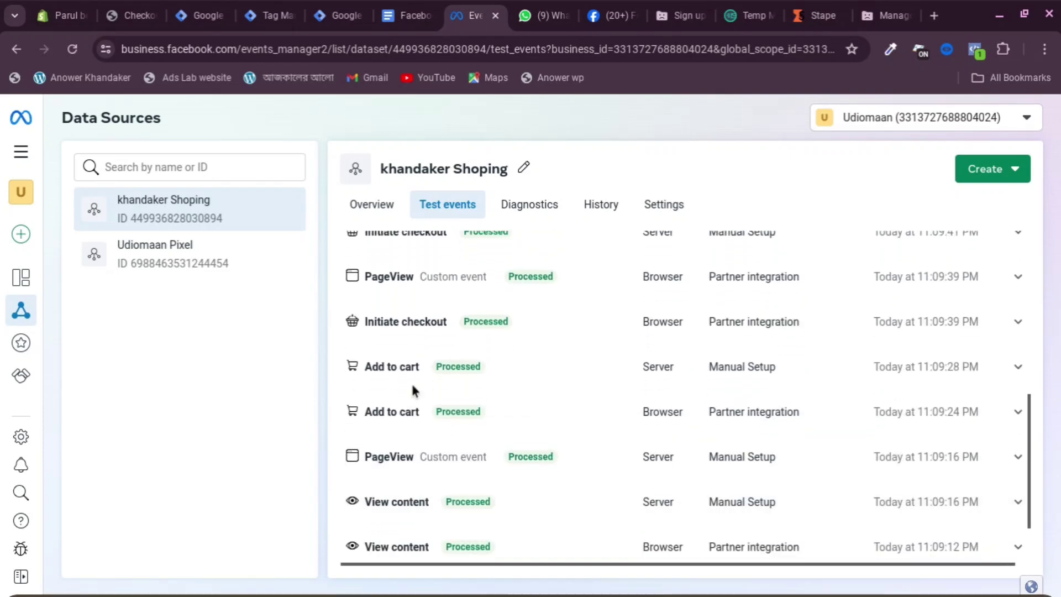
pyautogui.scroll(2, 414, 386)
# Return via the server preview and GTM workspace to the Shopify checkout page
pyautogui.click(249, 13)
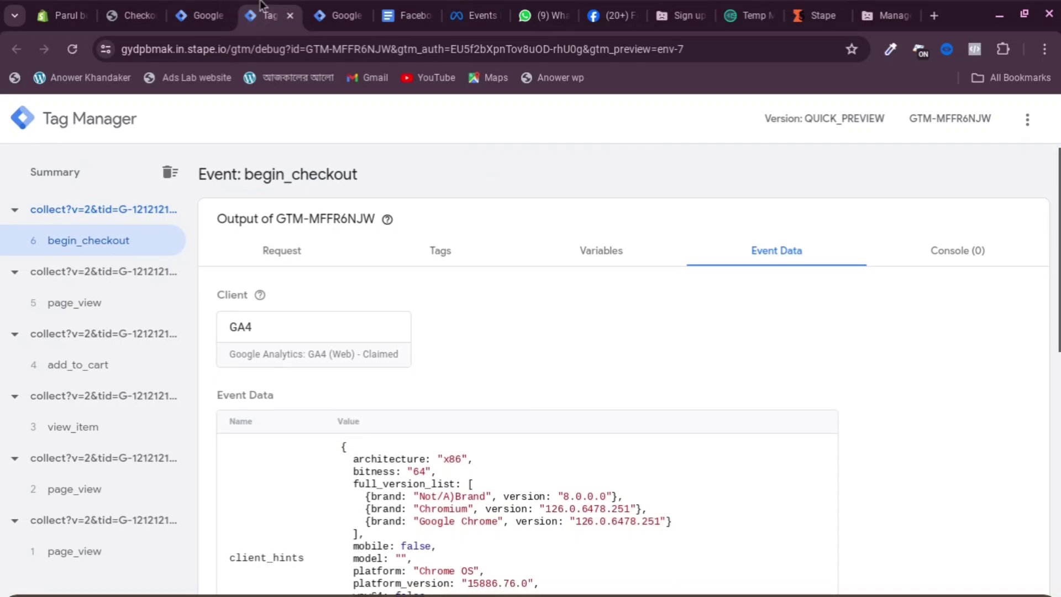
pyautogui.click(181, 7)
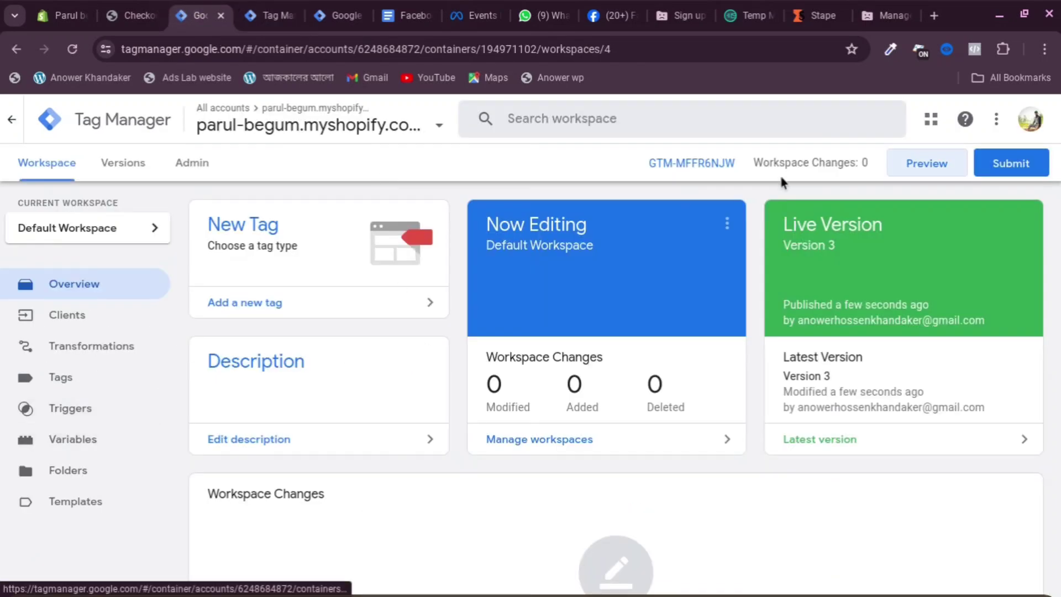
pyautogui.click(132, 15)
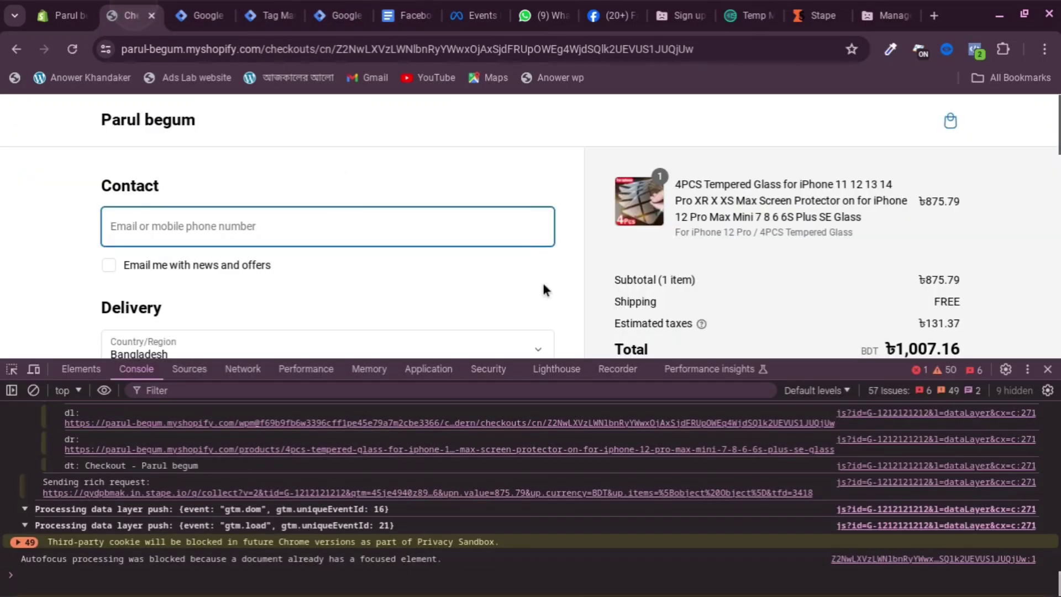
# Autofill the contact e-mail and the delivery name and address from saved entries
pyautogui.click(246, 227)
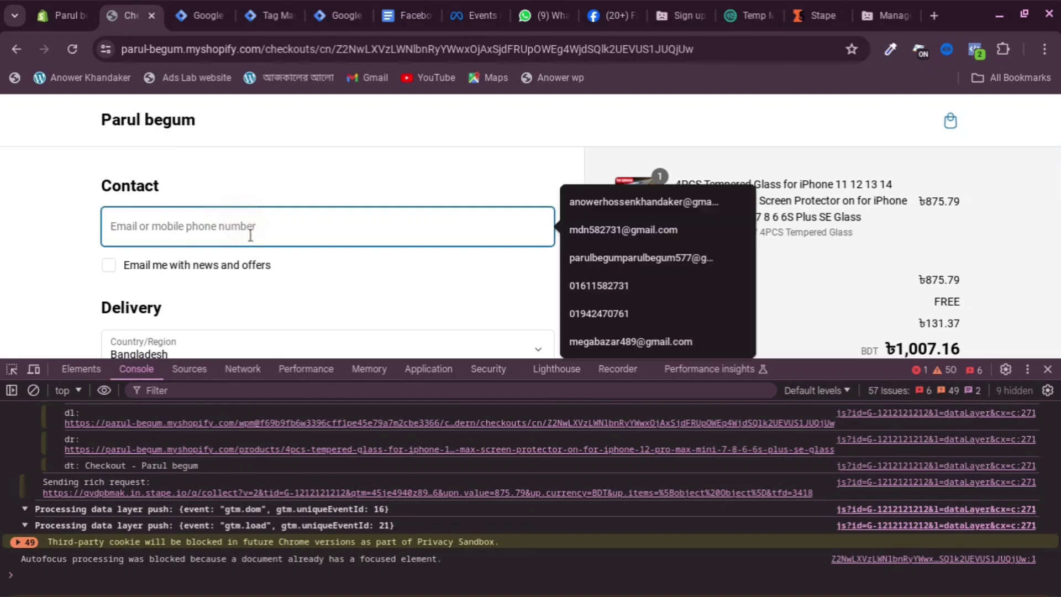
pyautogui.click(634, 205)
pyautogui.scroll(-2, 284, 229)
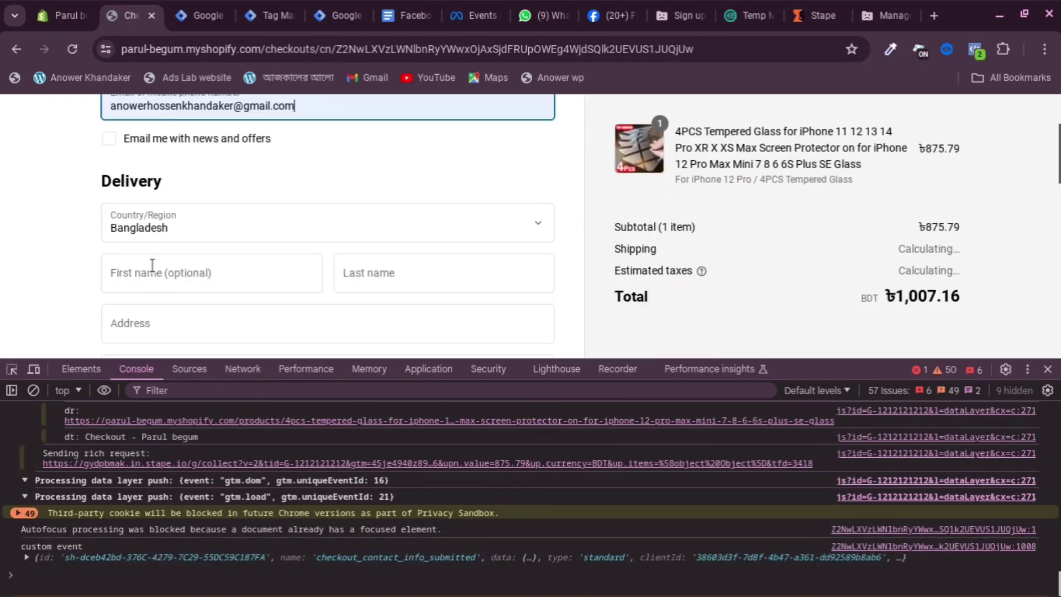
pyautogui.click(187, 275)
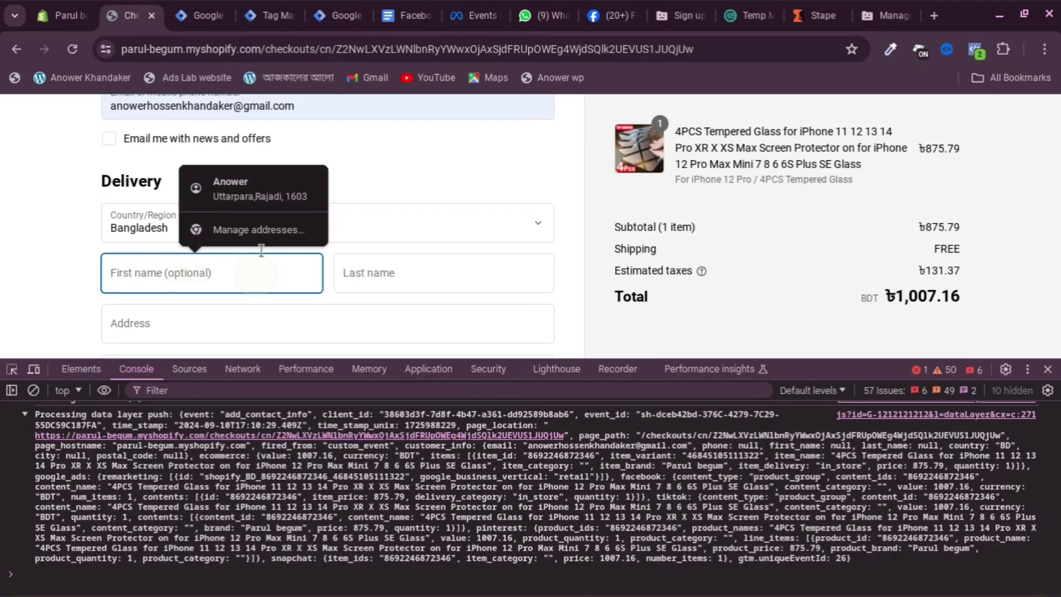
pyautogui.click(264, 201)
pyautogui.scroll(-6, 331, 232)
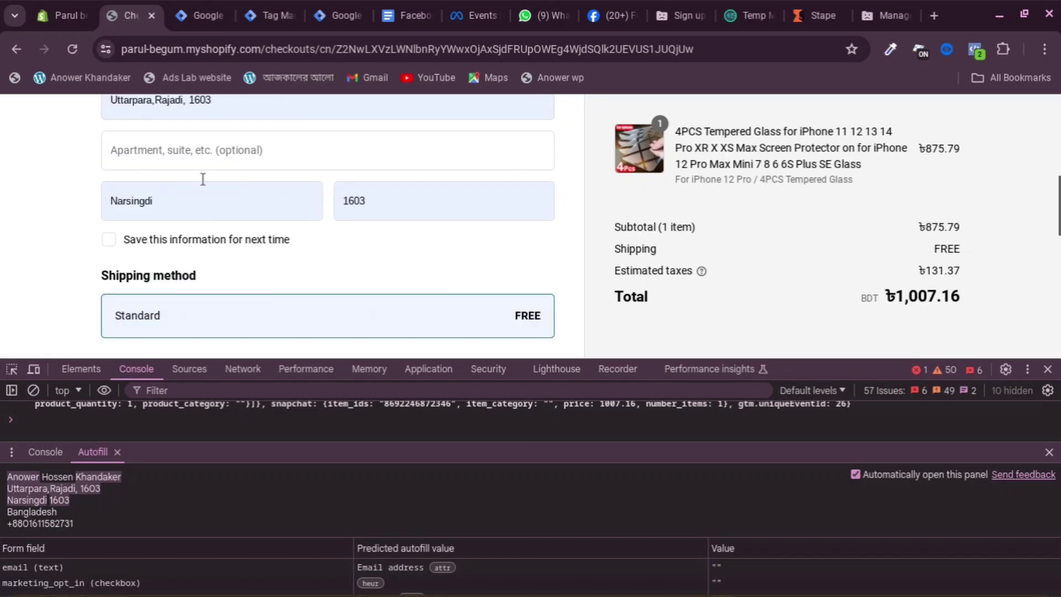
pyautogui.scroll(-4, 177, 271)
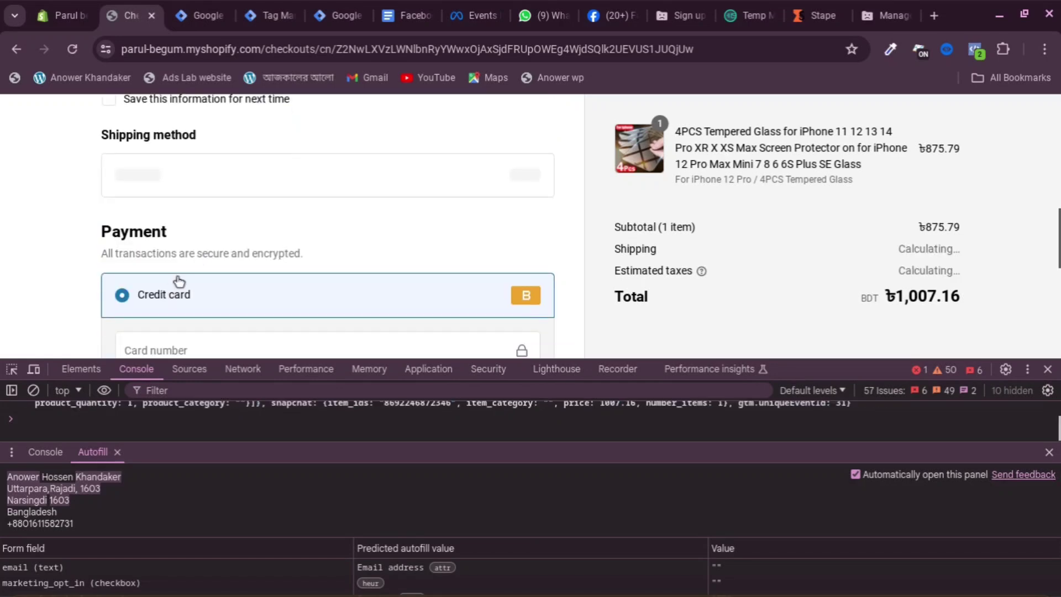
# Enter the test card number, expiry and security code, then place the order with Pay now
pyautogui.click(181, 200)
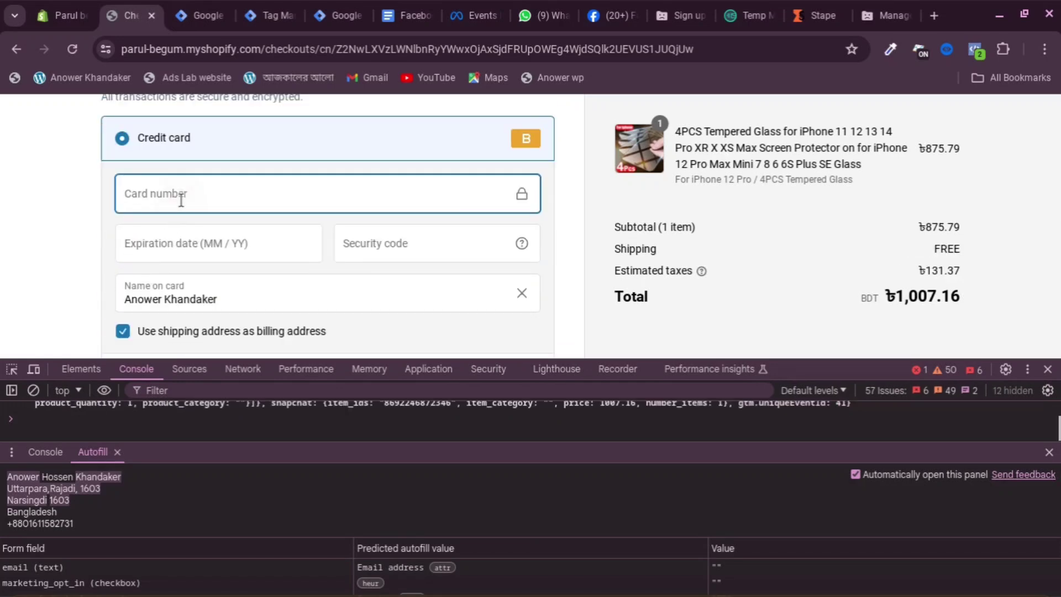
pyautogui.write('1')
pyautogui.click(173, 255)
pyautogui.write('1')
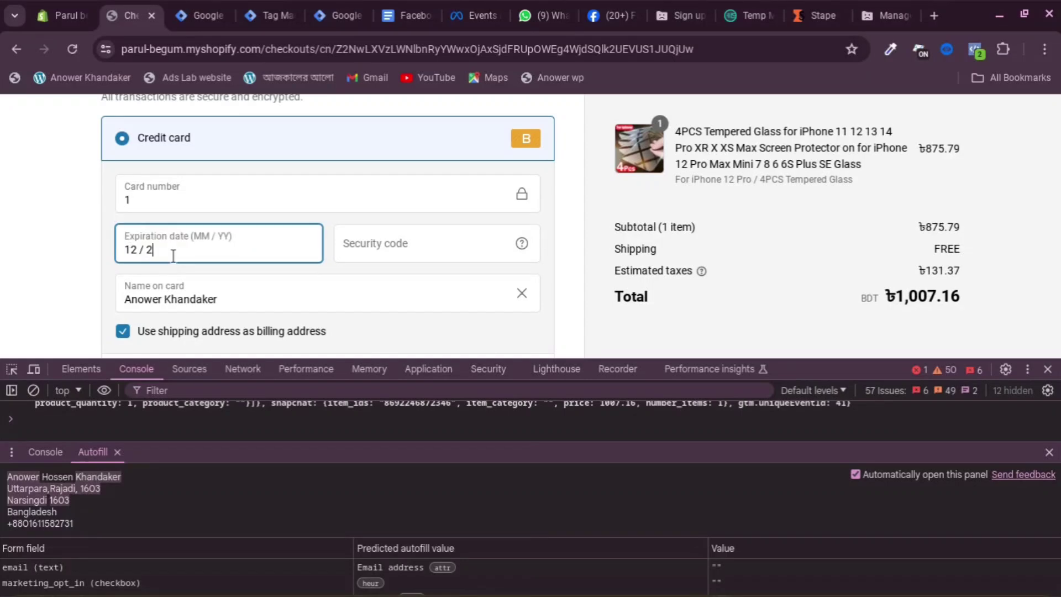
pyautogui.click(424, 239)
pyautogui.write('1')
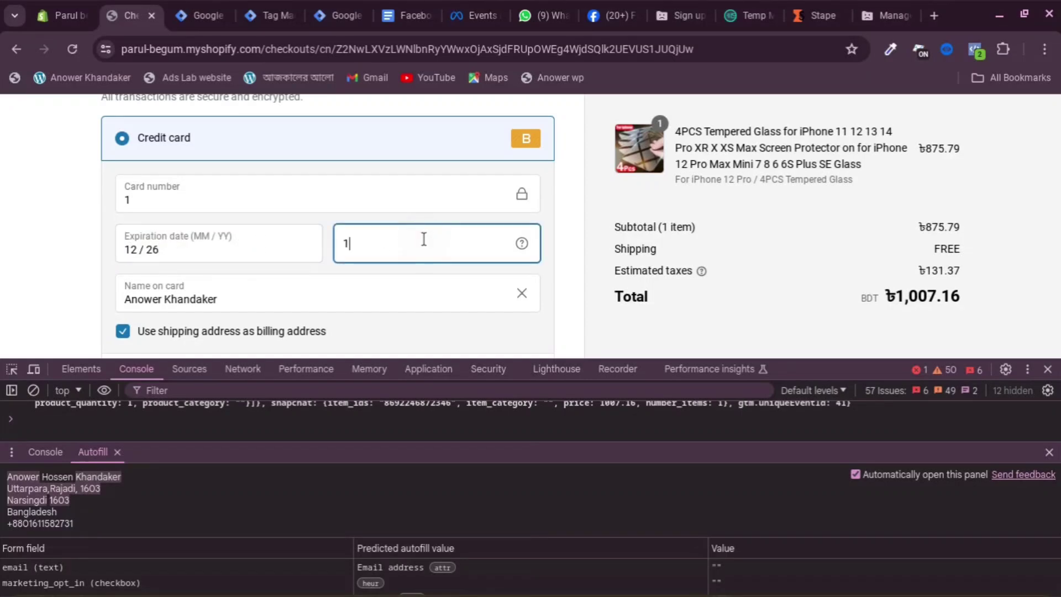
pyautogui.write('23')
pyautogui.scroll(-4, 476, 227)
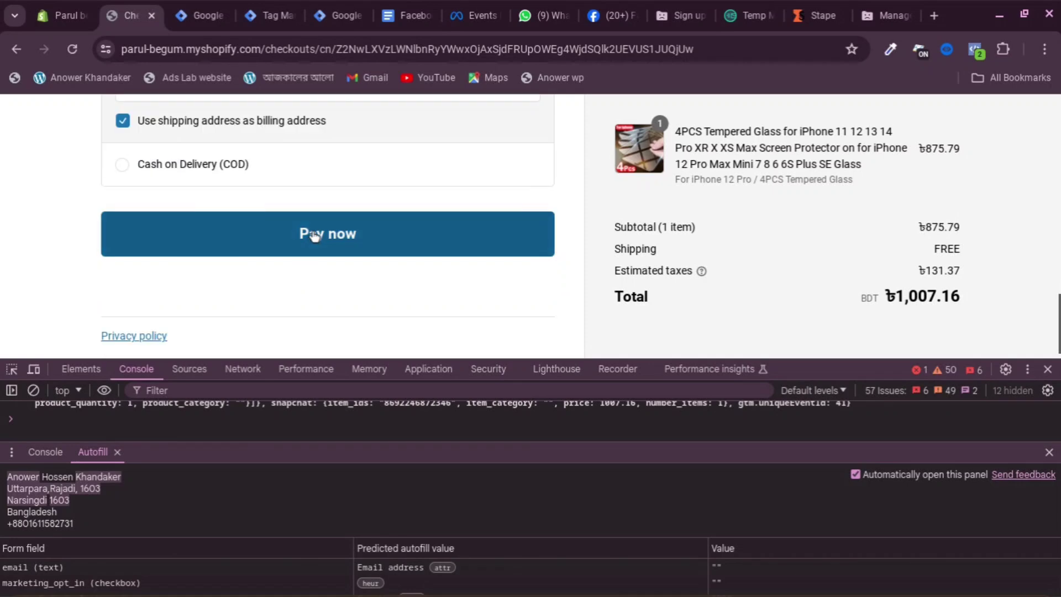
pyautogui.click(313, 235)
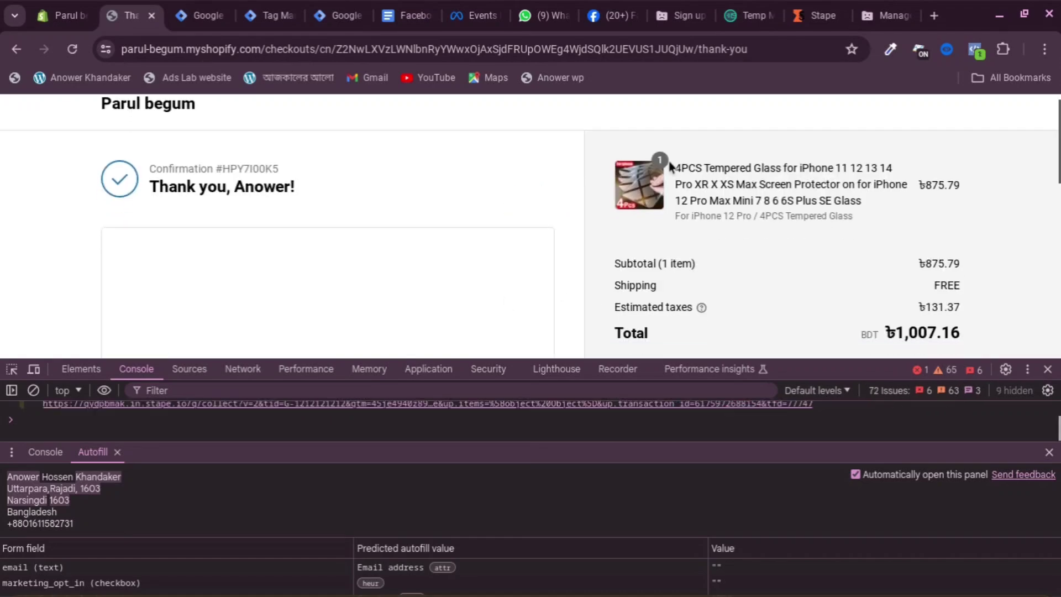
# Check Pixel Helper, then view which tags fired on the server debug purchase event
pyautogui.click(974, 50)
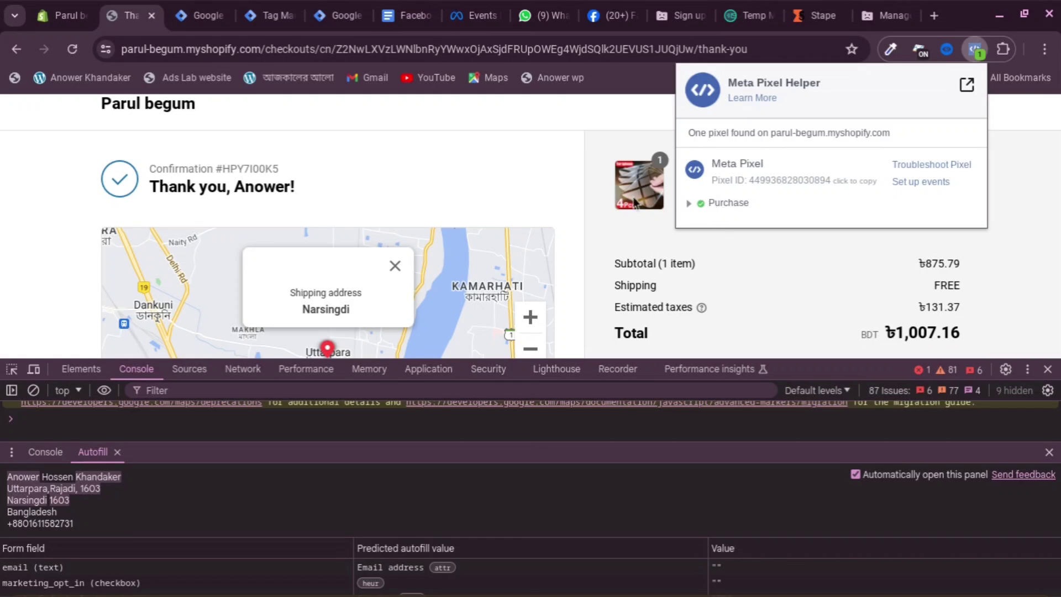
pyautogui.click(340, 16)
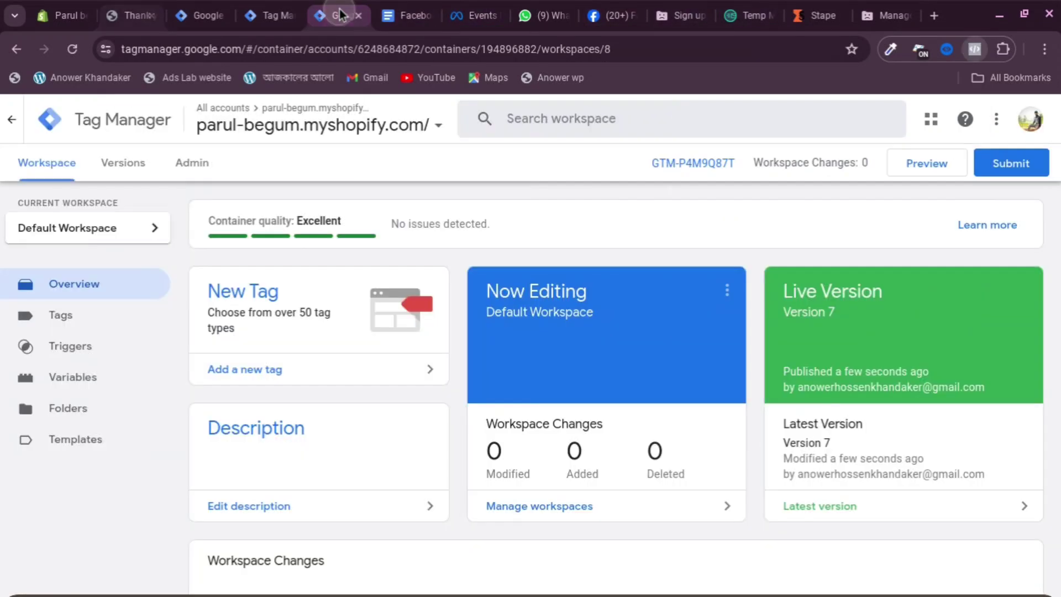
pyautogui.click(270, 15)
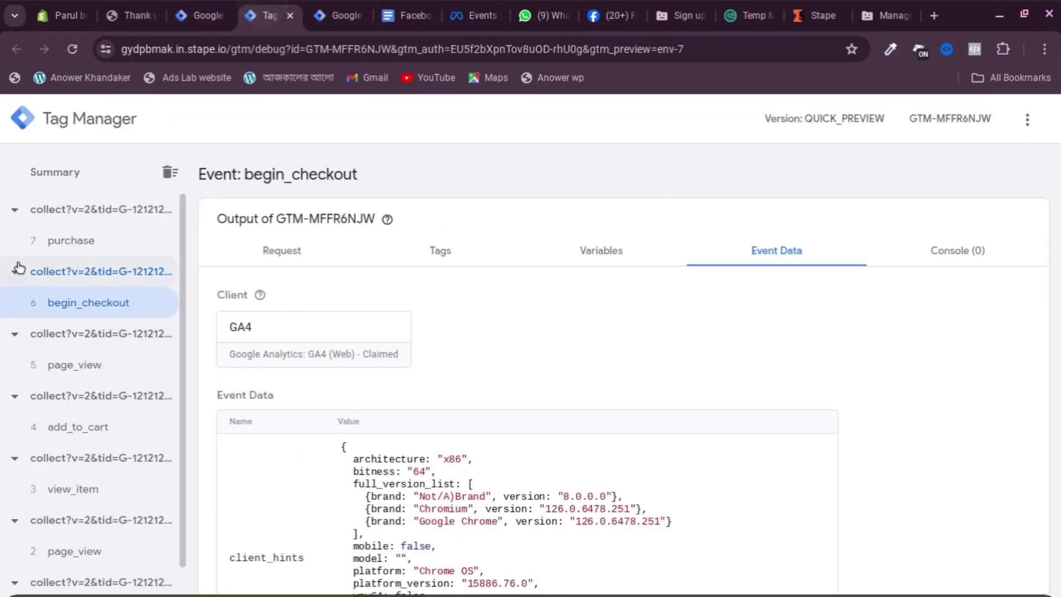
pyautogui.click(77, 241)
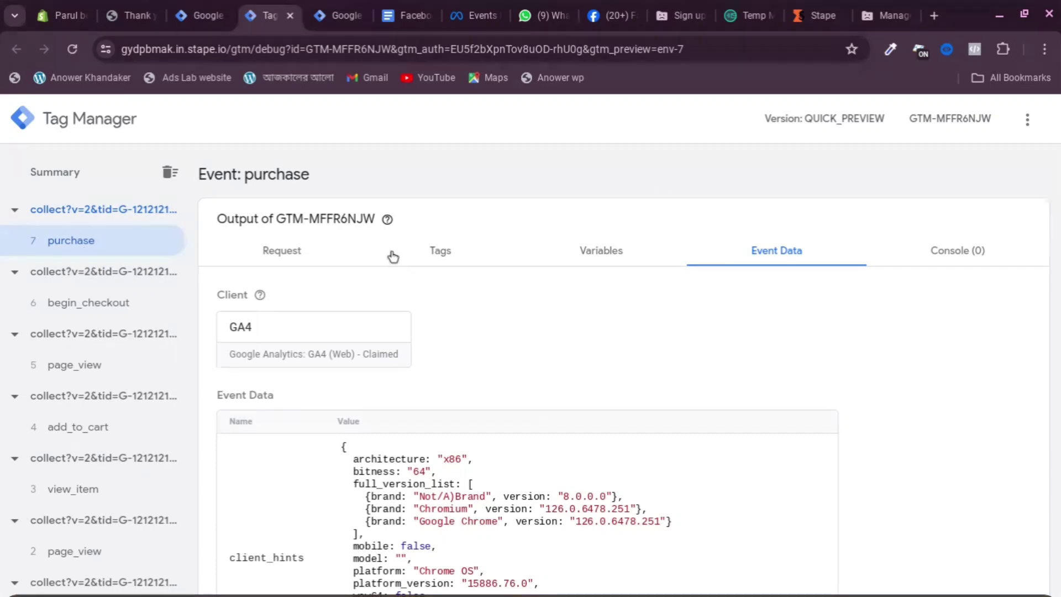
pyautogui.click(493, 263)
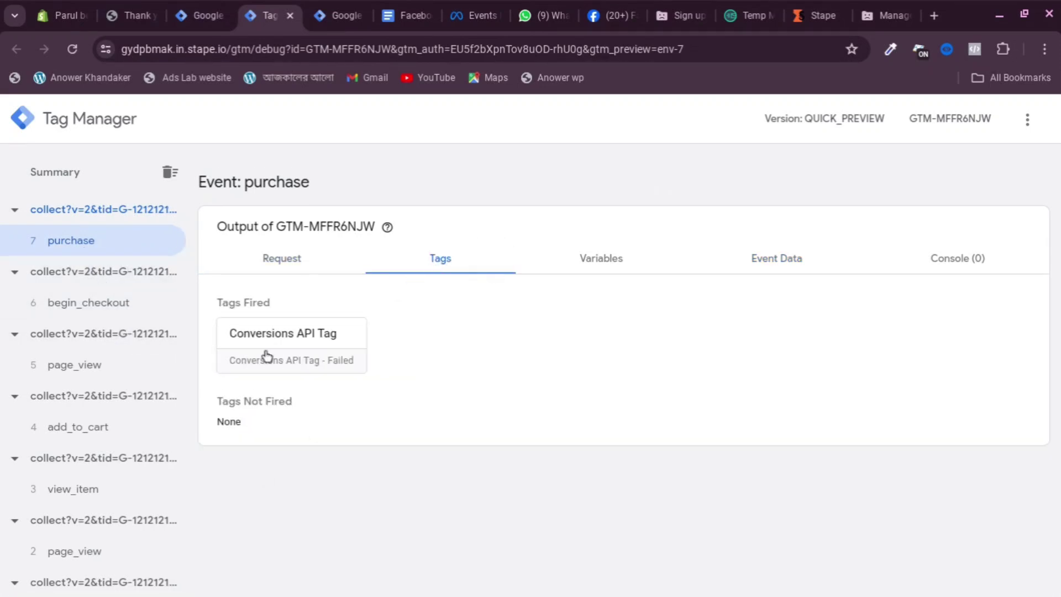
# Recheck Pixel Helper on the thank-you page and confirm a browser Purchase in Meta test events
pyautogui.click(205, 15)
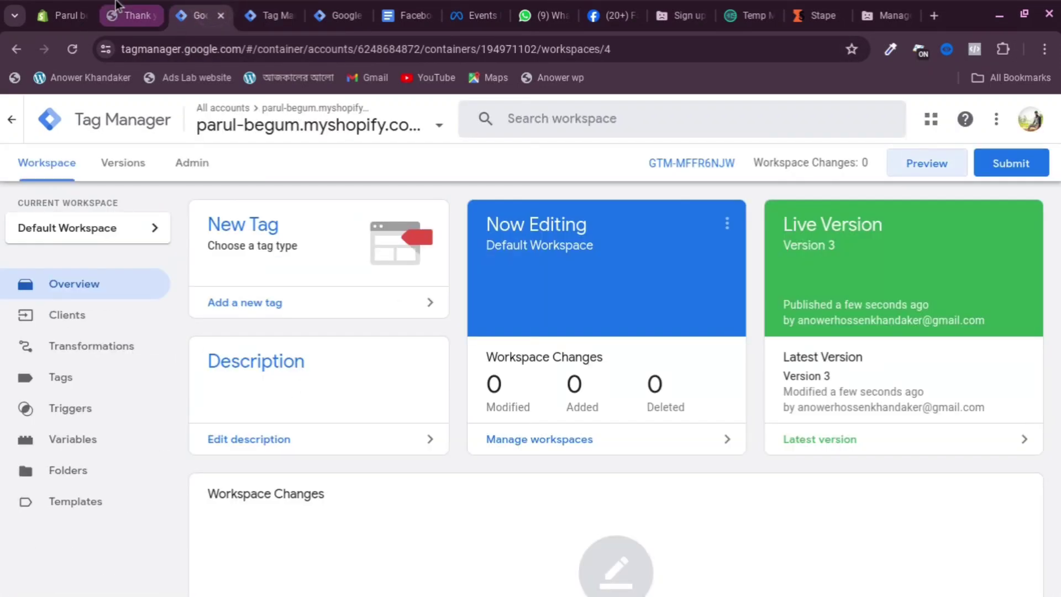
pyautogui.click(156, 8)
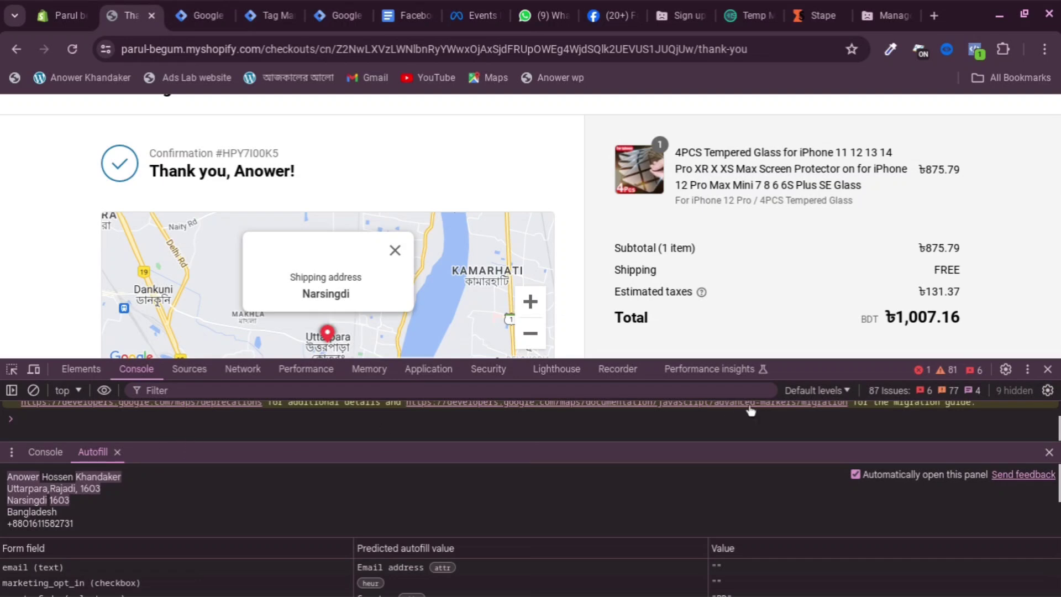
pyautogui.scroll(2, 902, 109)
pyautogui.scroll(-4, 903, 110)
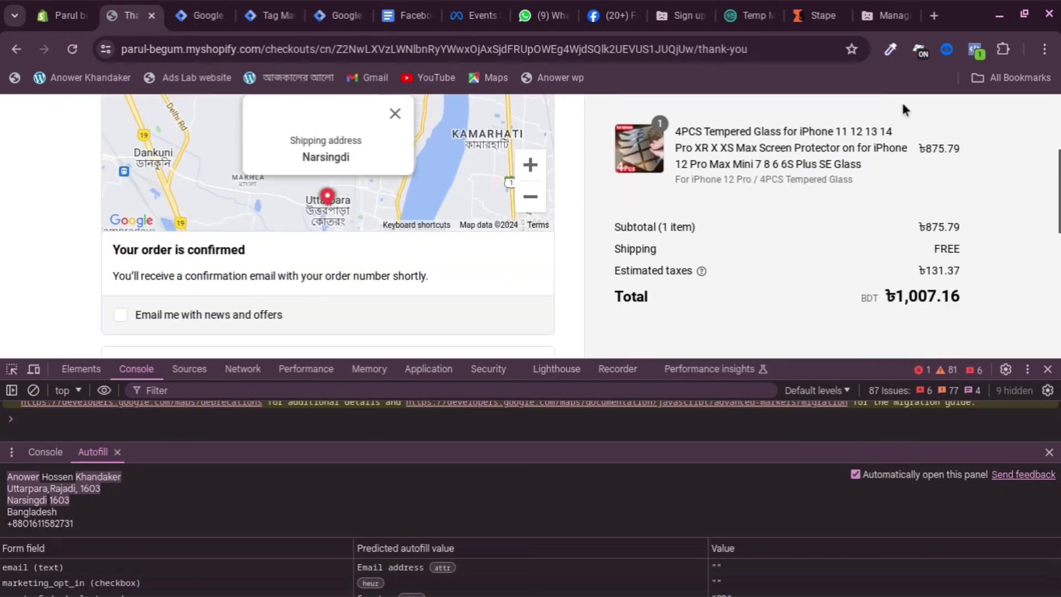
pyautogui.click(975, 49)
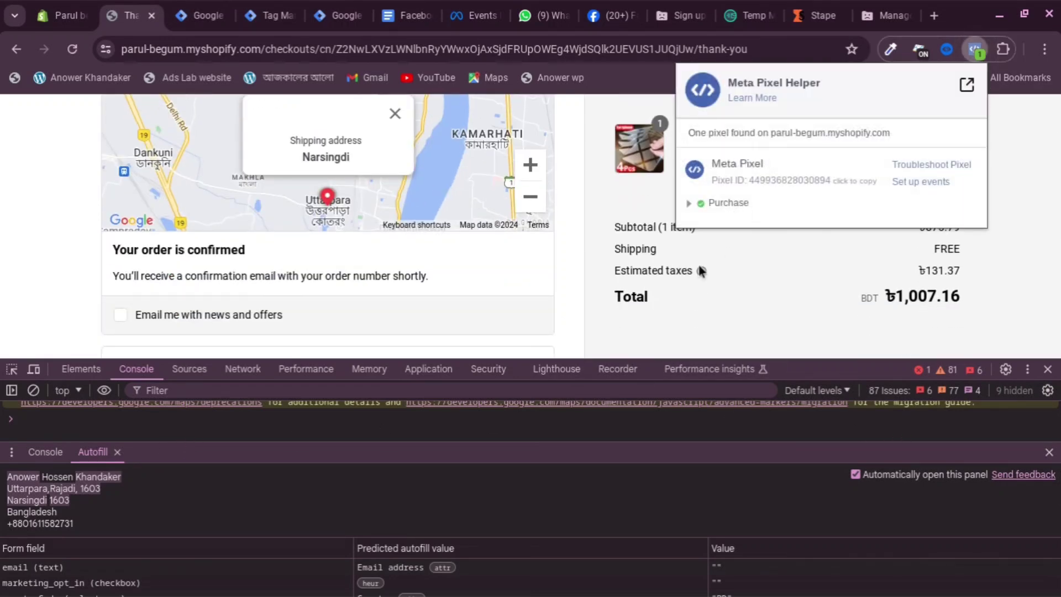
pyautogui.click(478, 14)
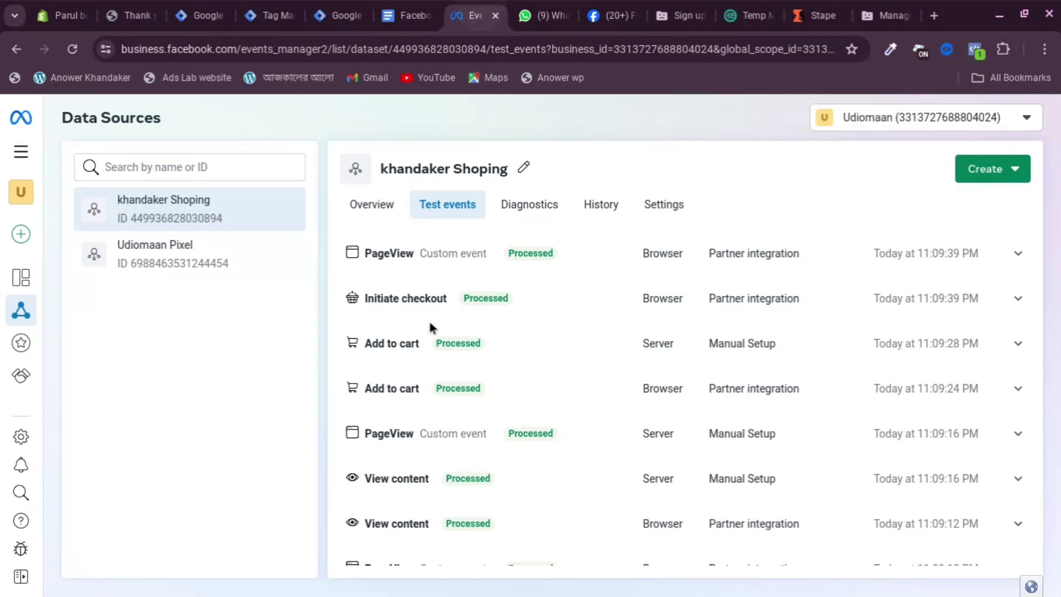
pyautogui.scroll(6, 431, 320)
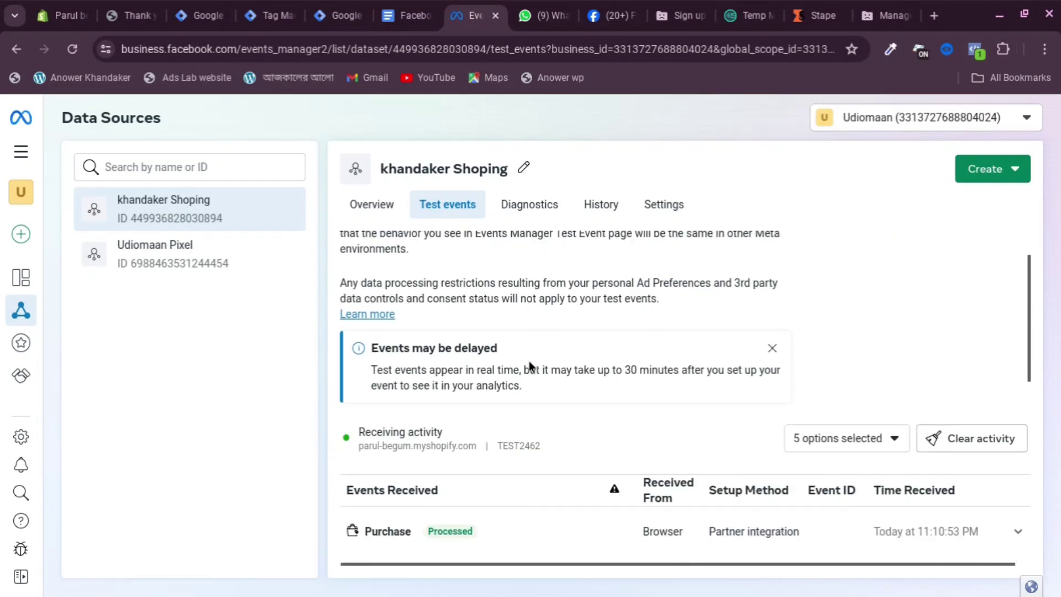
pyautogui.scroll(-2, 528, 361)
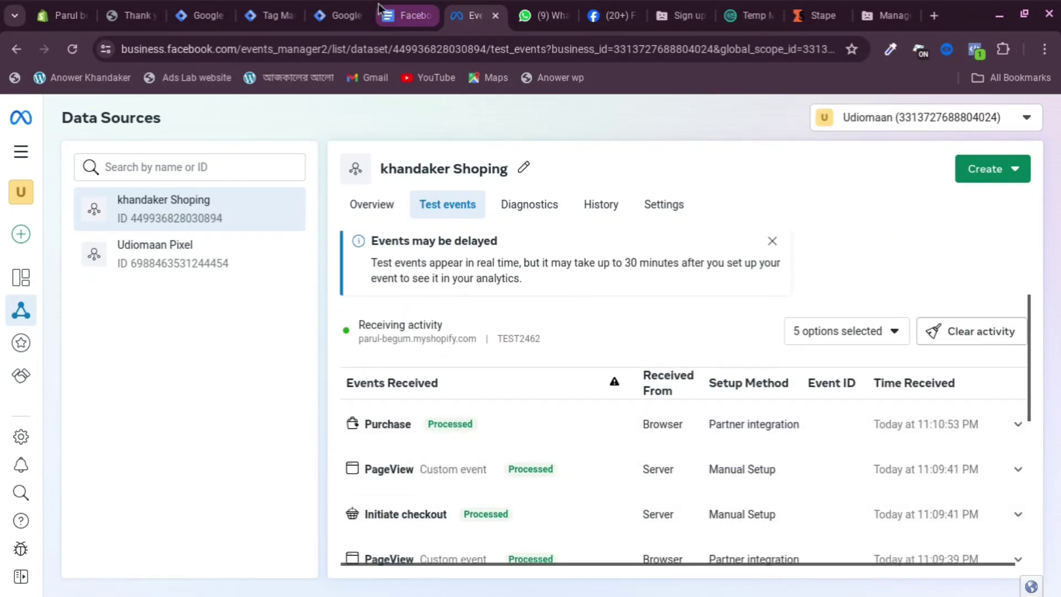
pyautogui.click(340, 15)
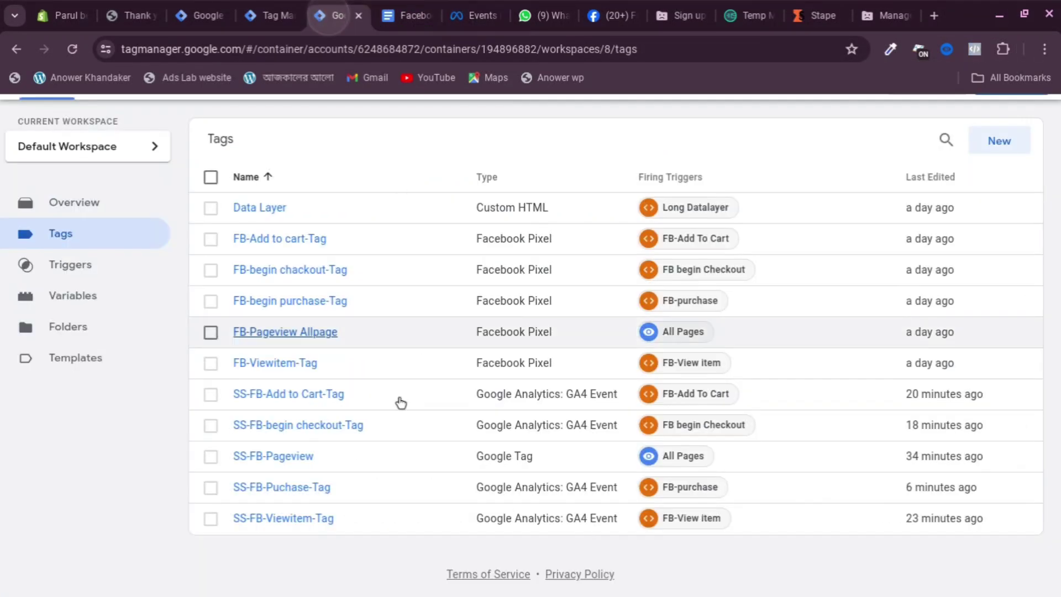
# Review the failed Conversions API Tag on the server purchase event, then open the Conversion API doc's purchase parameters
pyautogui.click(277, 8)
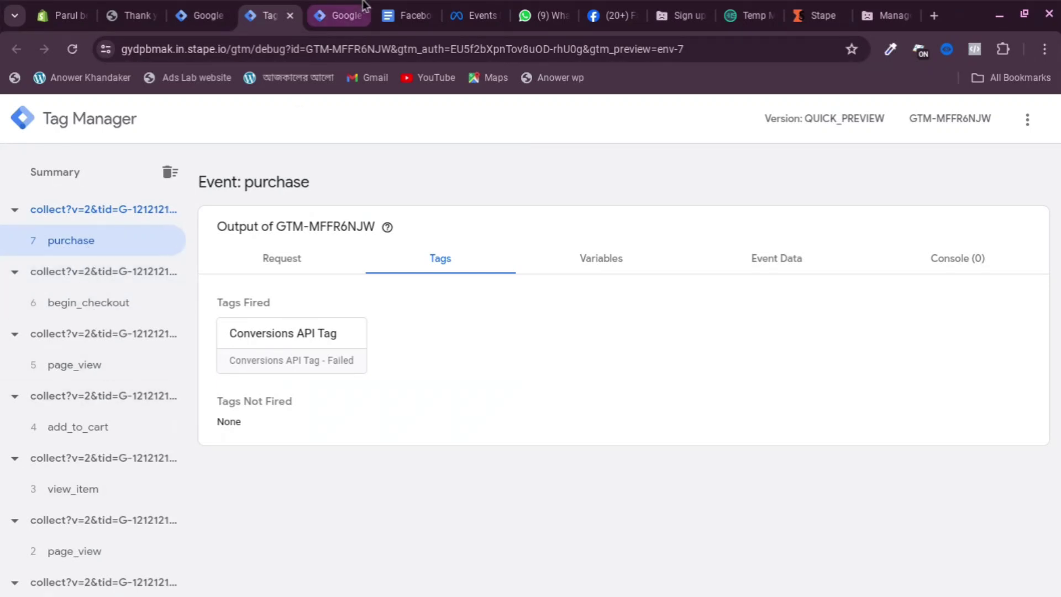
pyautogui.click(338, 14)
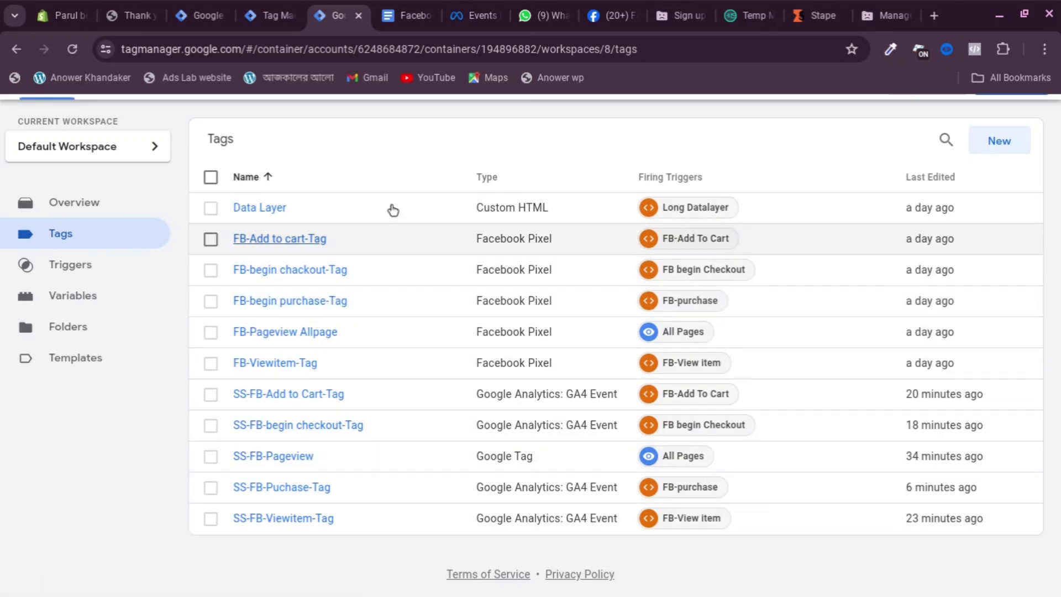
pyautogui.click(405, 8)
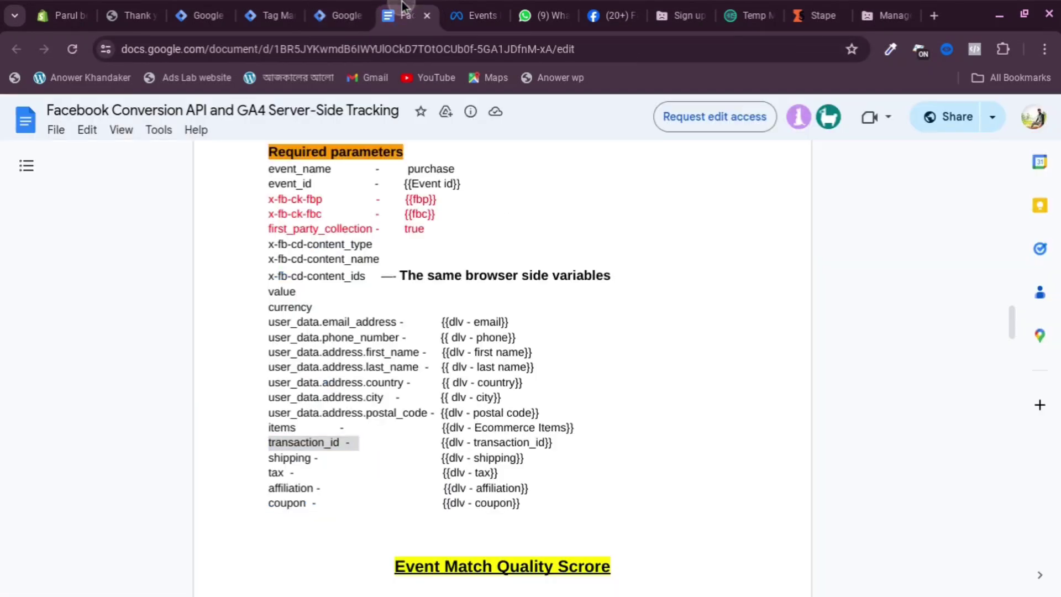
# Verify Meta test events show server events but Purchase only from the browser, then return to the server GTM overview
pyautogui.click(474, 15)
pyautogui.scroll(-1, 458, 412)
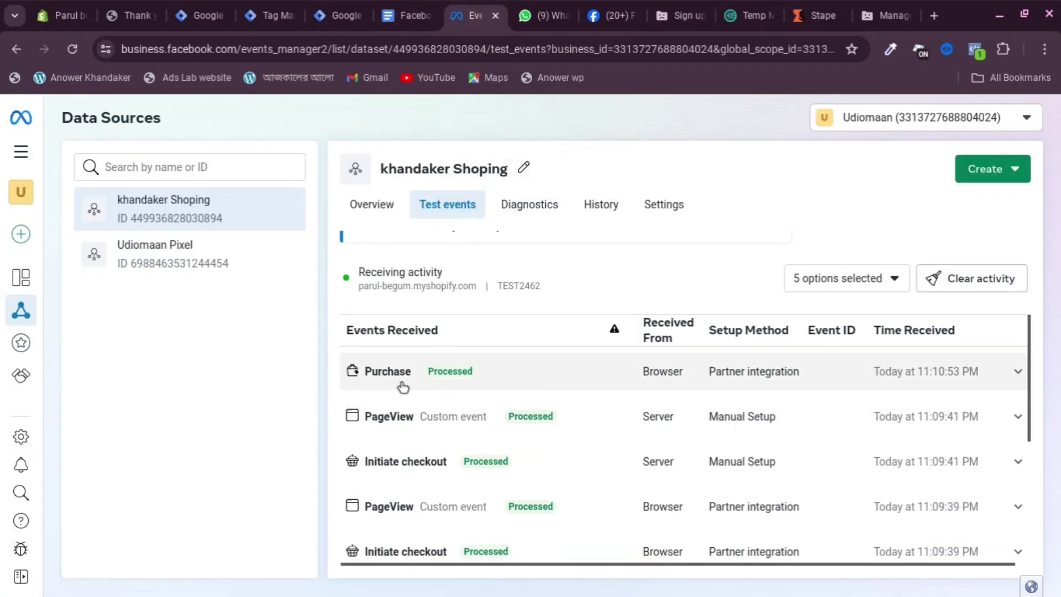
pyautogui.scroll(-2, 426, 379)
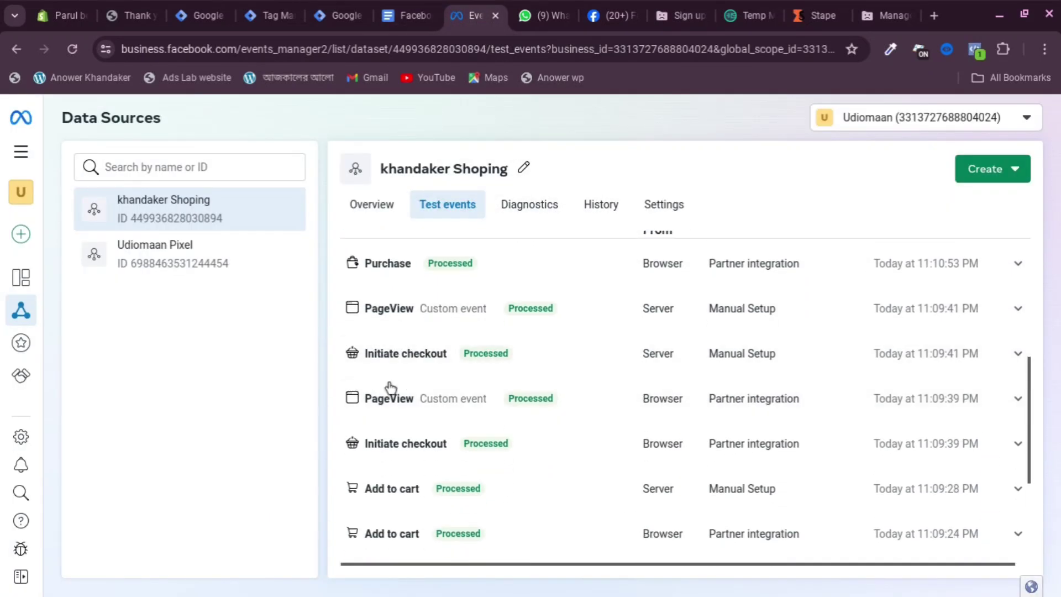
pyautogui.scroll(-1, 448, 401)
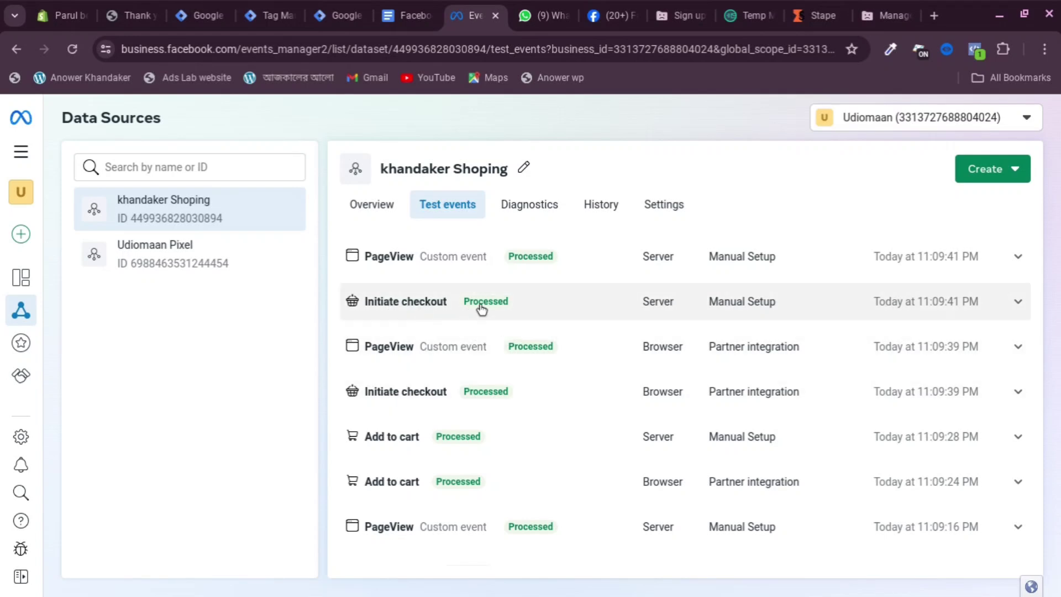
pyautogui.scroll(-1, 519, 362)
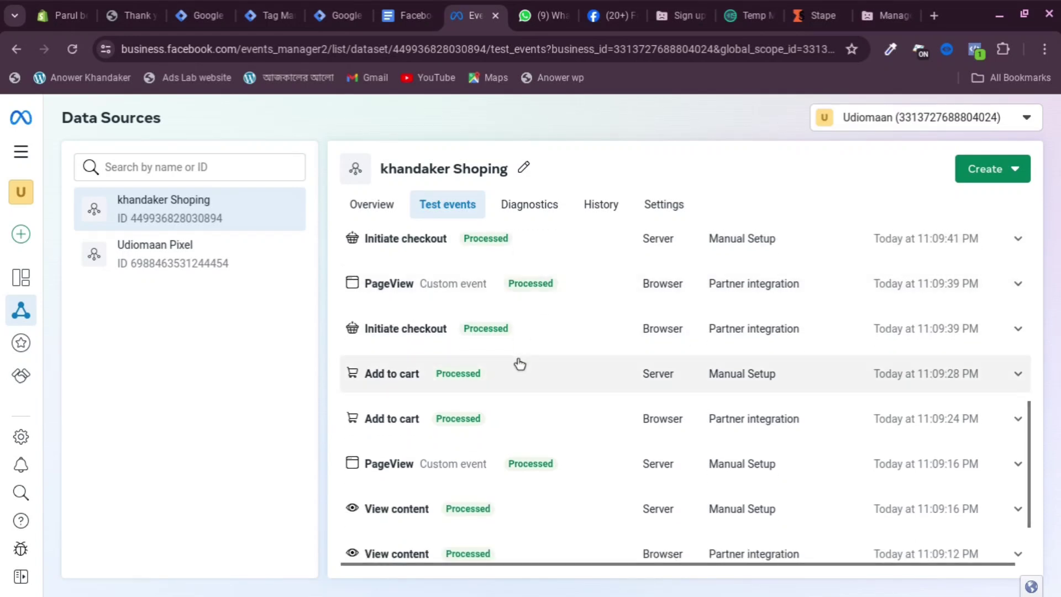
pyautogui.scroll(6, 519, 362)
pyautogui.click(130, 16)
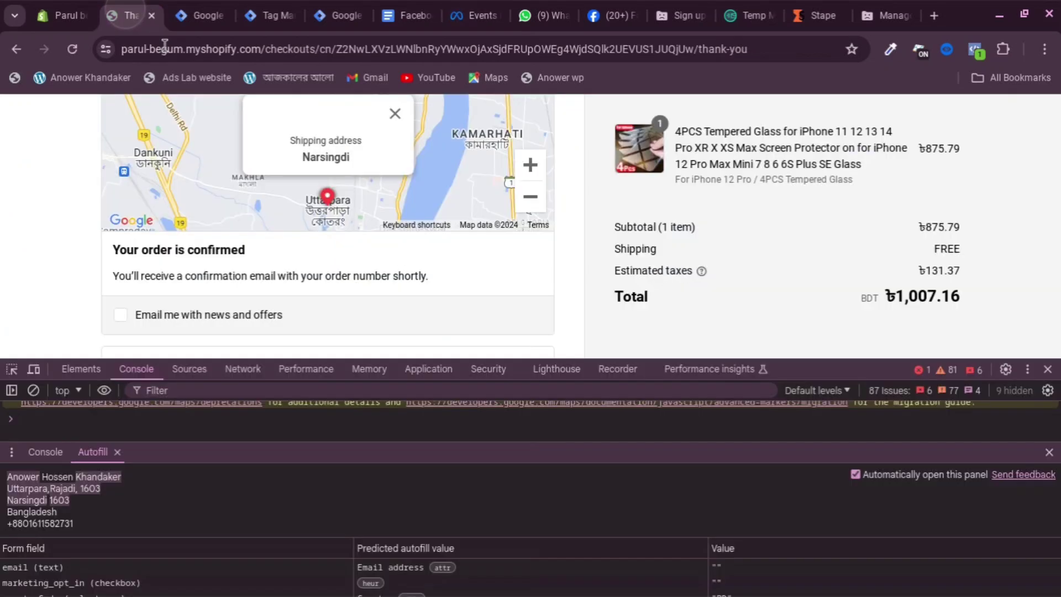
pyautogui.click(203, 16)
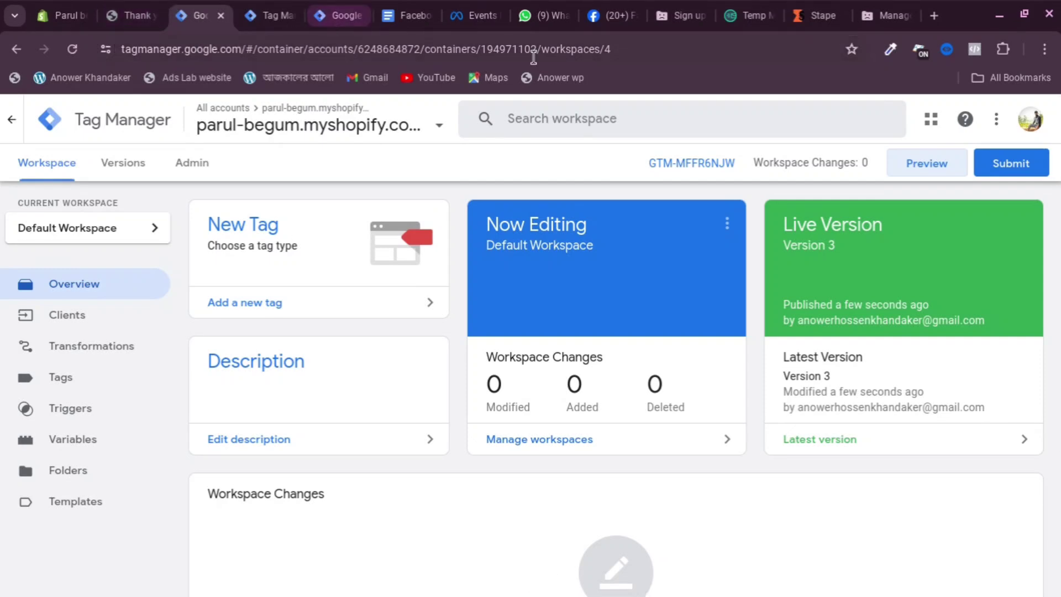
pyautogui.moveTo(706, 595)
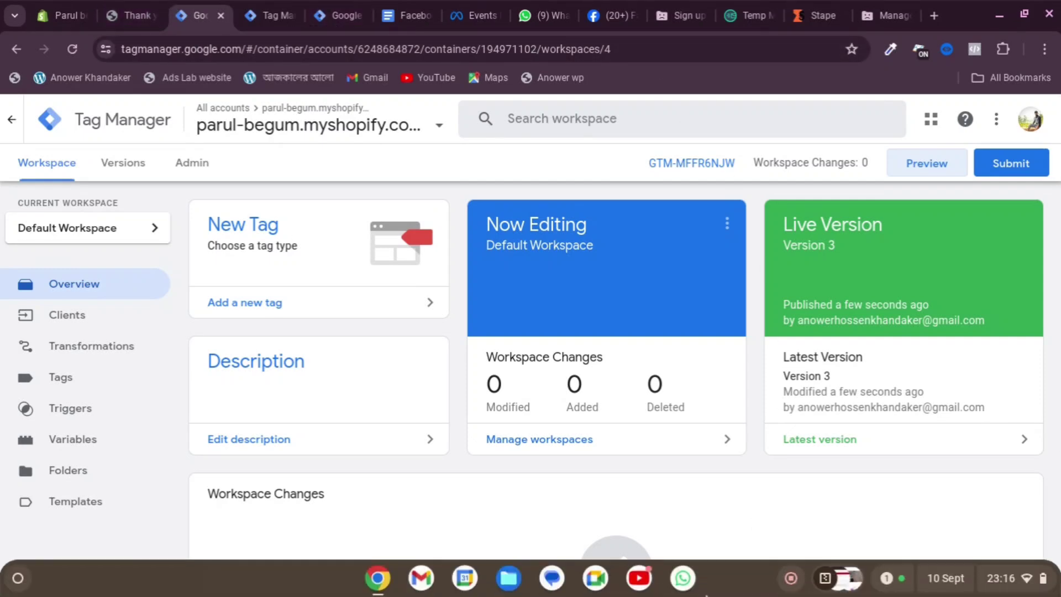